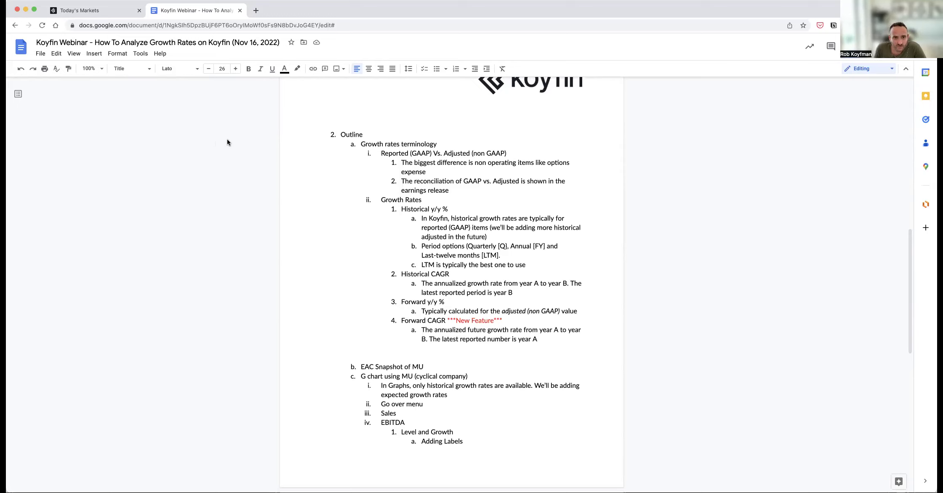
Switch from the webinar outline to Koyfin and load Micron Technology (MU) as the security to analyze
{"action": "left_click", "coordinate": [439, 177]}
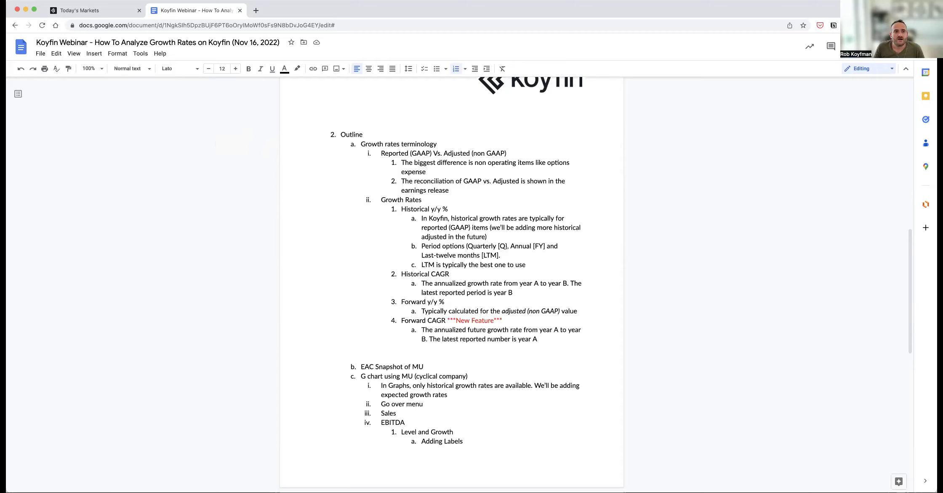
{"action": "left_click", "coordinate": [79, 11]}
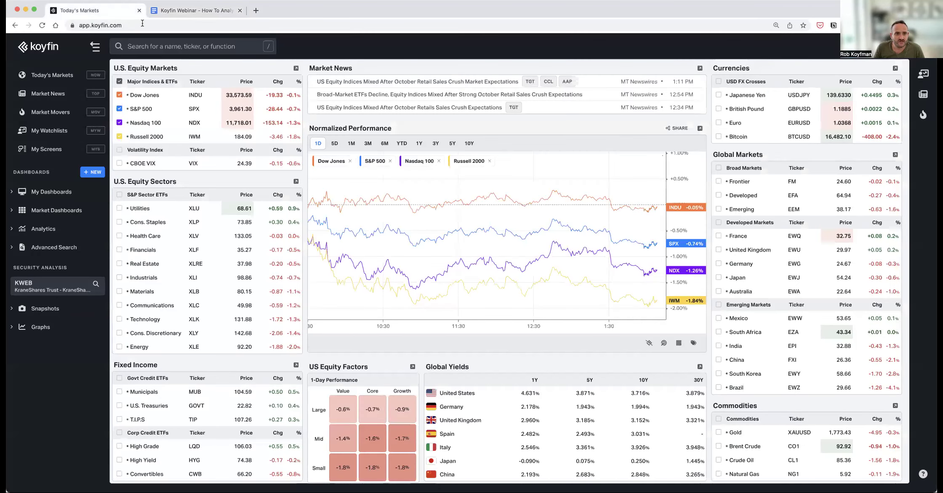
{"action": "left_click", "coordinate": [47, 290]}
{"action": "type", "text": "mu"}
{"action": "left_click", "coordinate": [66, 102]}
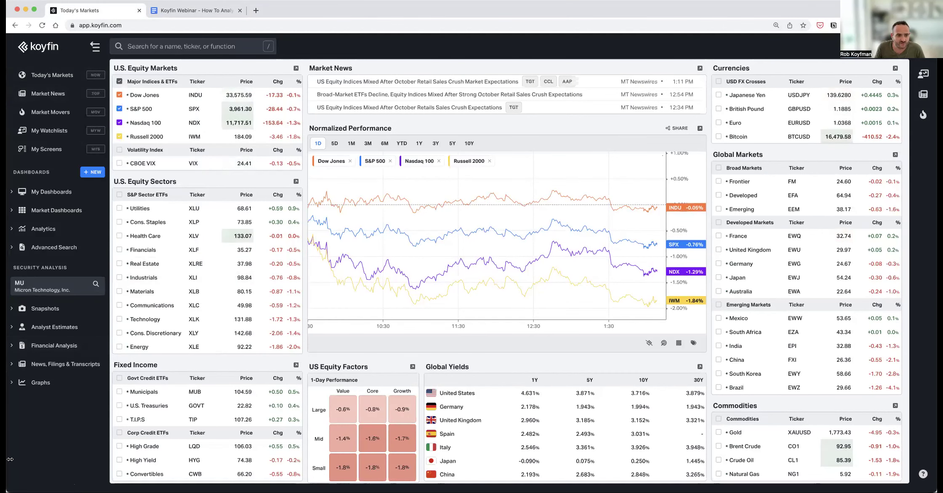
Open Micron's Actuals and Consensus page within the analyst estimates
{"action": "left_click_drag", "start_coordinate": [10, 460], "coordinate": [5, 459]}
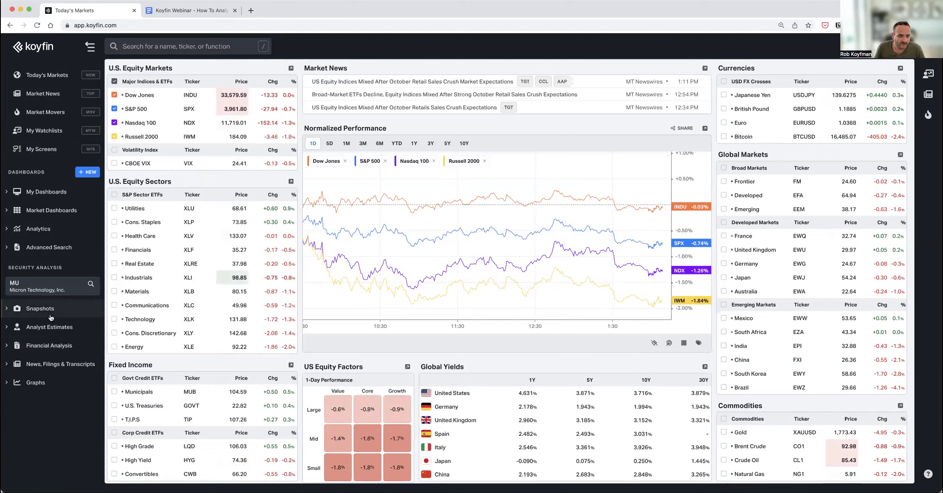
{"action": "left_click", "coordinate": [47, 346]}
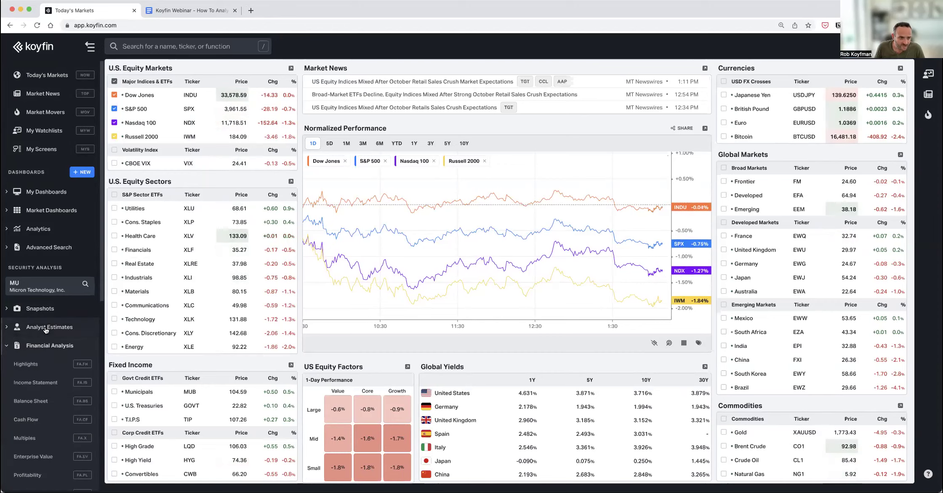
{"action": "left_click", "coordinate": [46, 328]}
{"action": "left_click", "coordinate": [45, 347]}
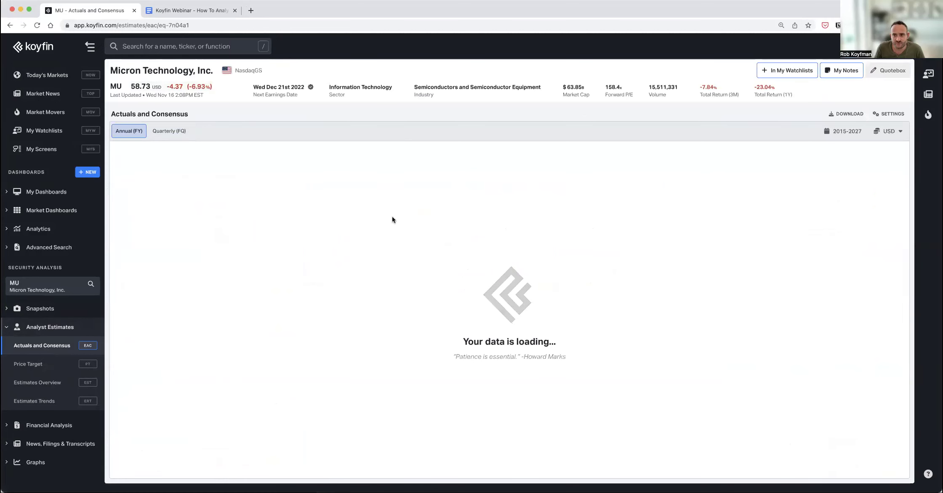
Examine Micron's adjusted sales, EBITDA, net income and EPS rows with their YoY % changes across actual and estimated fiscal years
{"action": "scroll", "coordinate": [592, 240], "scroll_direction": "right", "scroll_amount": 5}
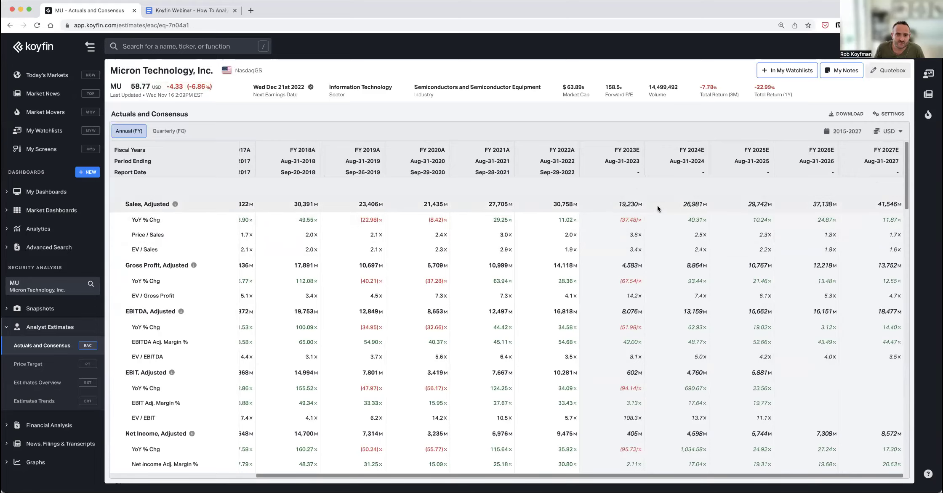
{"action": "scroll", "coordinate": [597, 235], "scroll_direction": "down", "scroll_amount": 3}
{"action": "scroll", "coordinate": [620, 232], "scroll_direction": "up", "scroll_amount": 3}
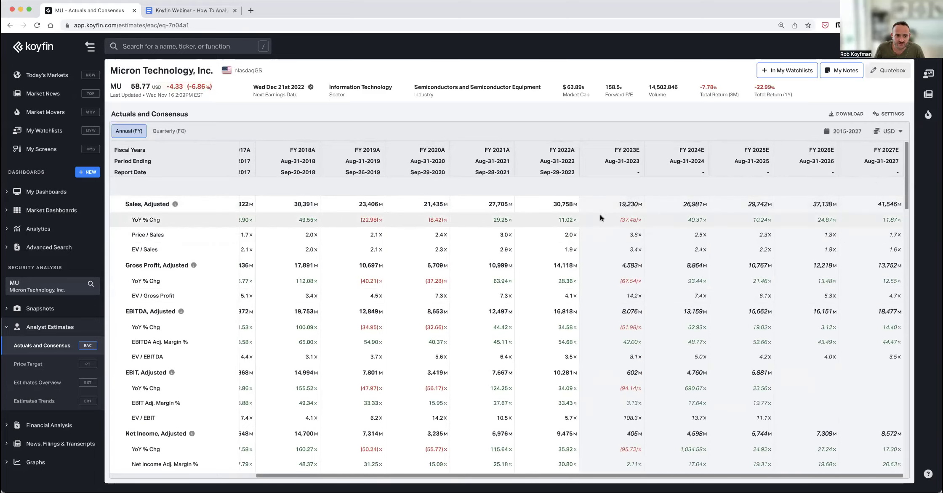
{"action": "scroll", "coordinate": [591, 211], "scroll_direction": "down", "scroll_amount": 5}
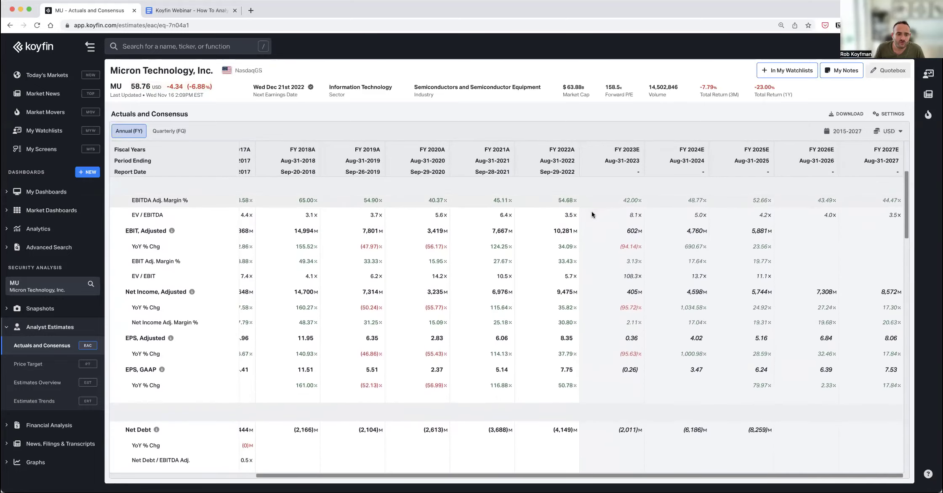
{"action": "scroll", "coordinate": [591, 214], "scroll_direction": "up", "scroll_amount": 2}
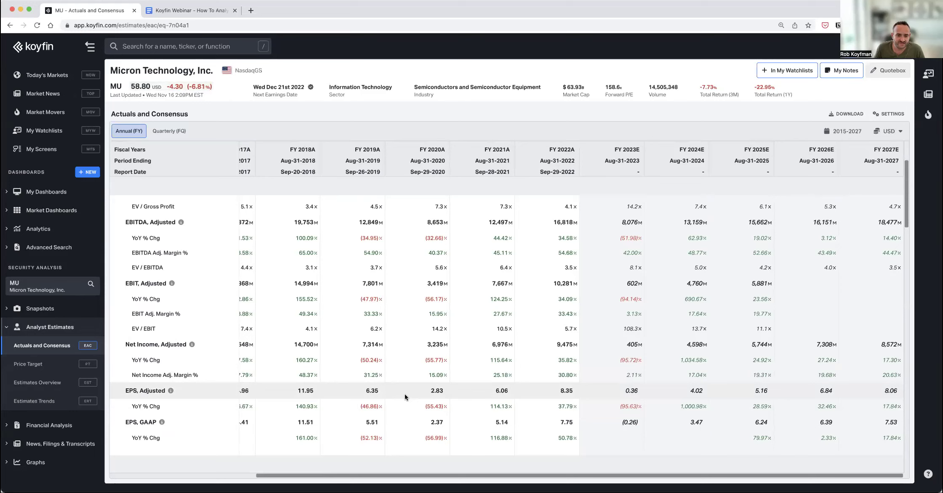
{"action": "scroll", "coordinate": [405, 391], "scroll_direction": "up", "scroll_amount": 1}
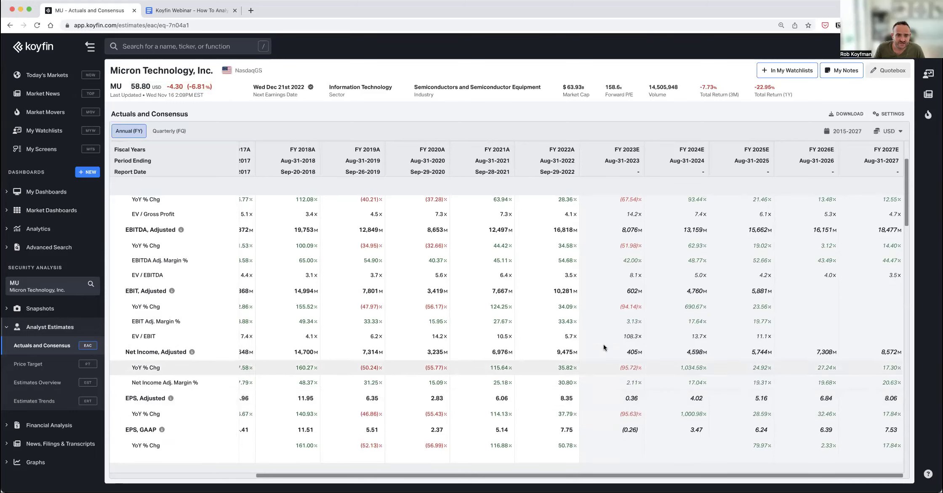
{"action": "scroll", "coordinate": [604, 348], "scroll_direction": "up", "scroll_amount": 5}
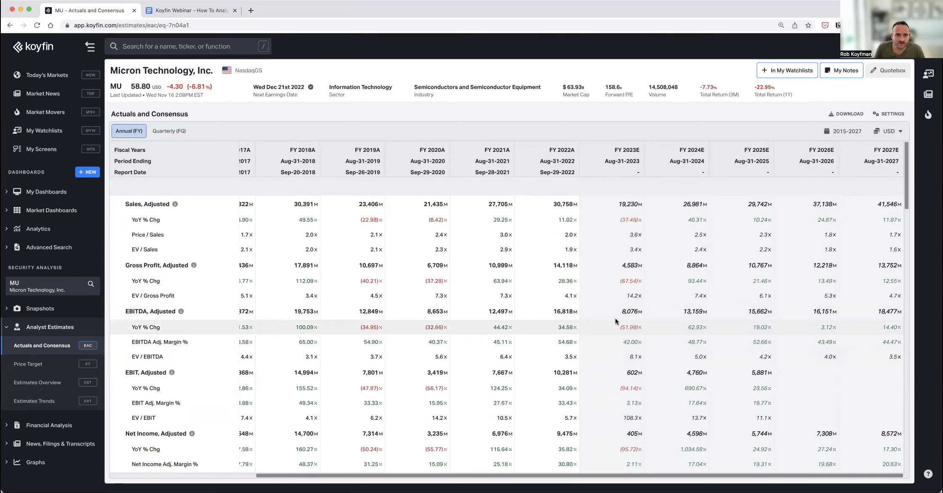
{"action": "scroll", "coordinate": [616, 318], "scroll_direction": "down", "scroll_amount": 8}
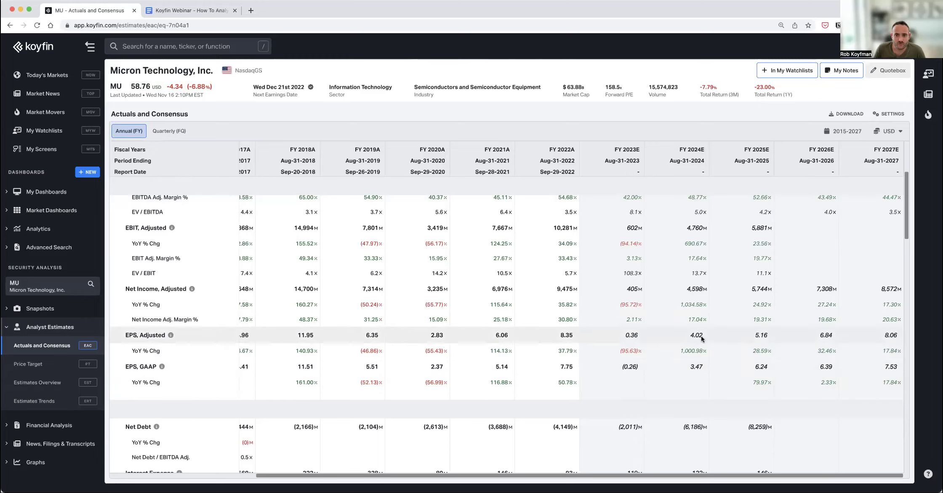
{"action": "scroll", "coordinate": [696, 335], "scroll_direction": "up", "scroll_amount": 1}
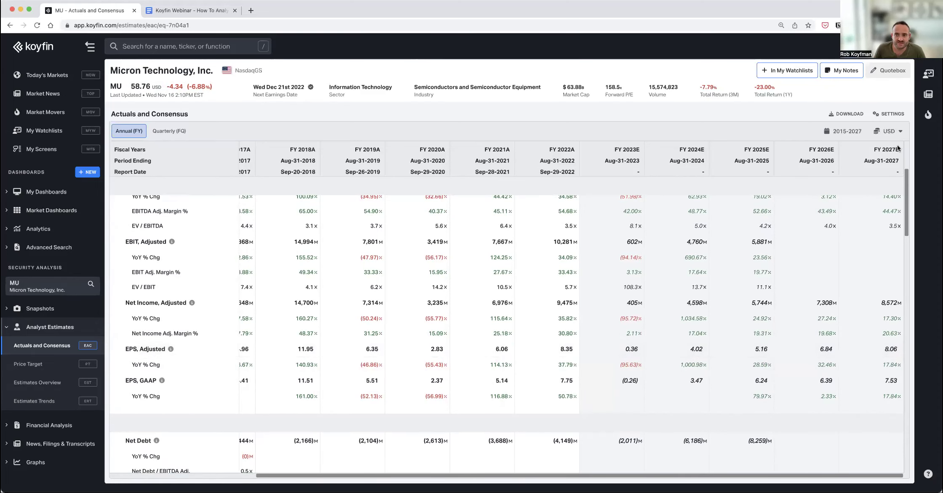
Show the additional estimate data and examine the average, median, high and low consensus values for adjusted EPS
{"action": "left_click", "coordinate": [892, 115]}
{"action": "left_click", "coordinate": [874, 164]}
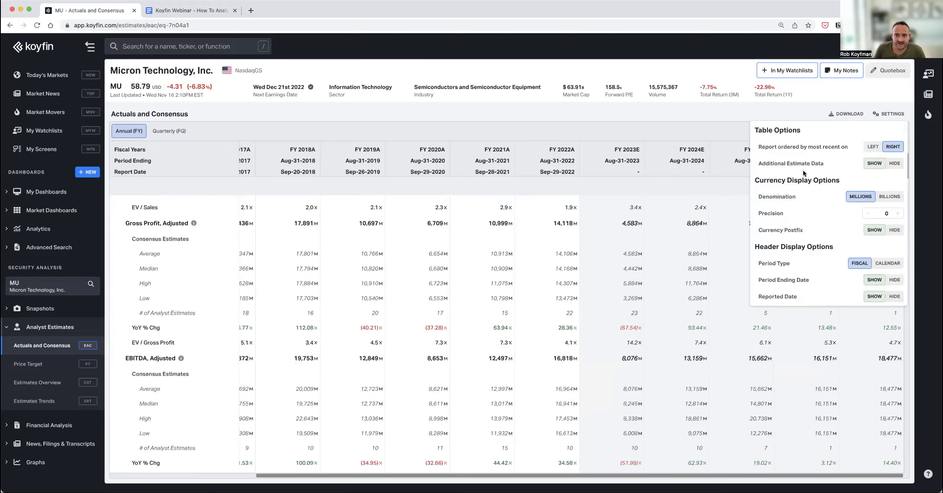
{"action": "left_click", "coordinate": [702, 122]}
{"action": "scroll", "coordinate": [710, 280], "scroll_direction": "down", "scroll_amount": 10}
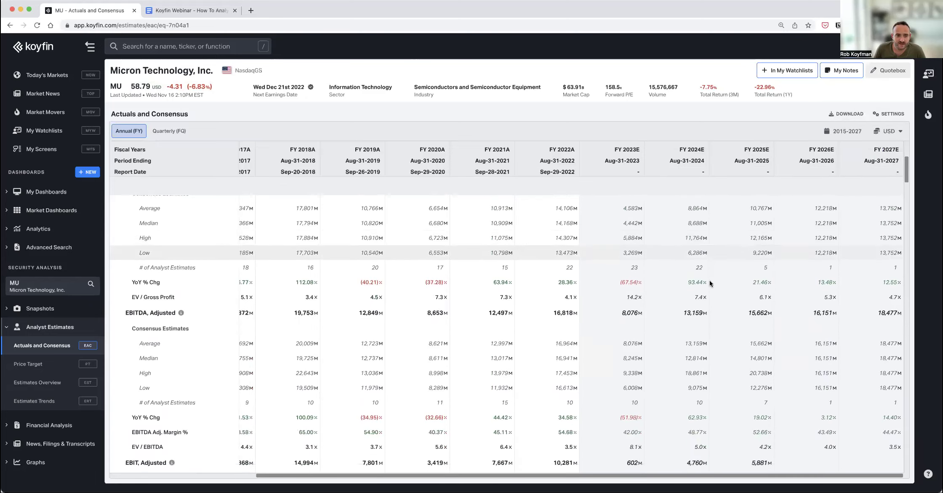
{"action": "scroll", "coordinate": [710, 281], "scroll_direction": "down", "scroll_amount": 5}
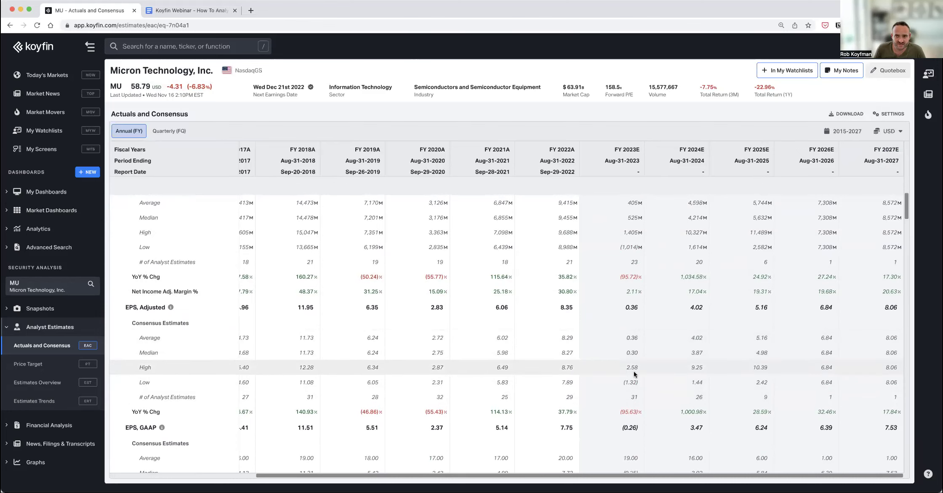
{"action": "scroll", "coordinate": [846, 187], "scroll_direction": "up", "scroll_amount": 1}
Hide the additional estimate data and return to the adjusted and GAAP EPS growth rows
{"action": "left_click", "coordinate": [901, 115]}
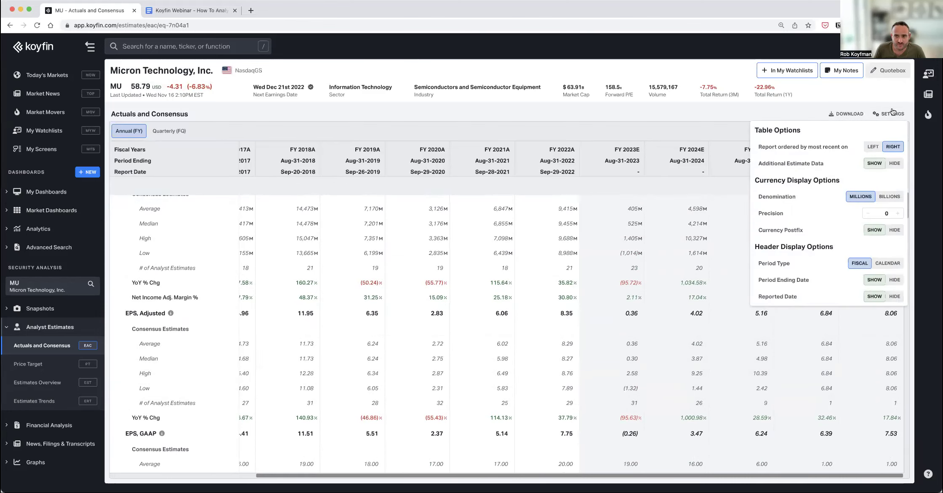
{"action": "left_click", "coordinate": [893, 164]}
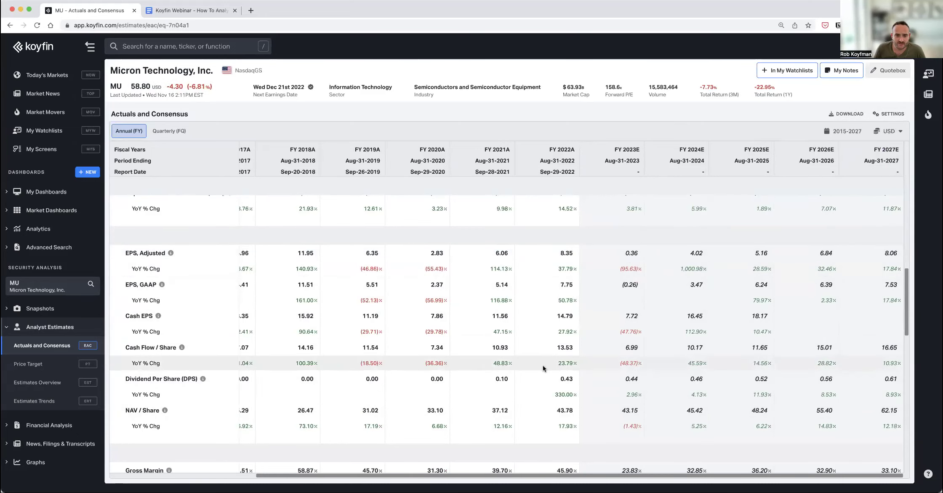
{"action": "scroll", "coordinate": [596, 395], "scroll_direction": "up", "scroll_amount": 4}
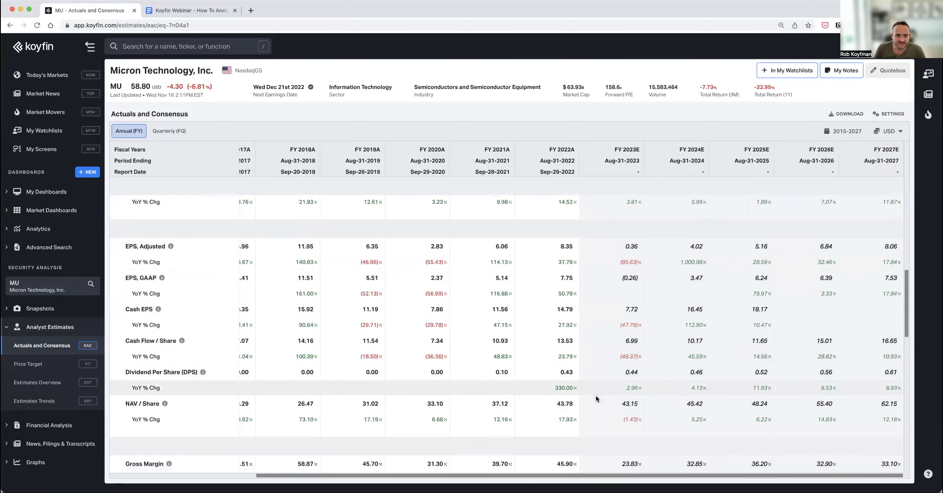
{"action": "scroll", "coordinate": [599, 362], "scroll_direction": "up", "scroll_amount": 8}
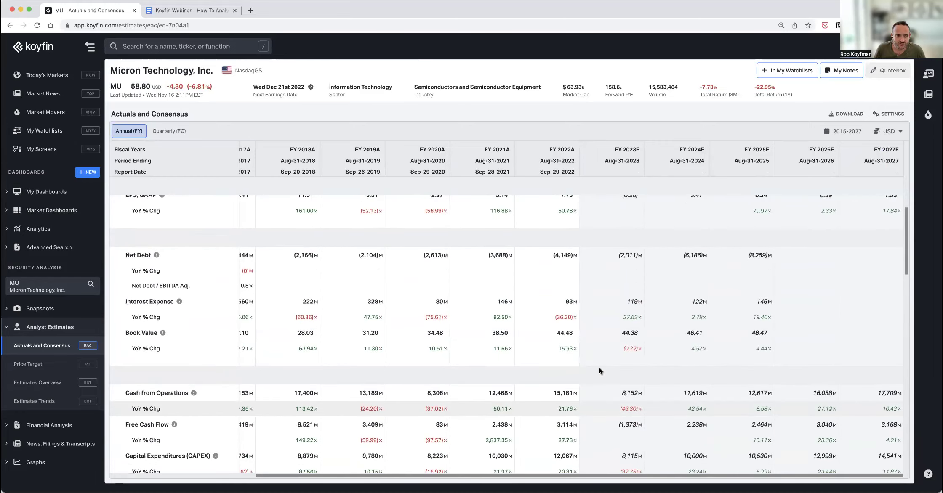
{"action": "scroll", "coordinate": [602, 364], "scroll_direction": "left", "scroll_amount": 1}
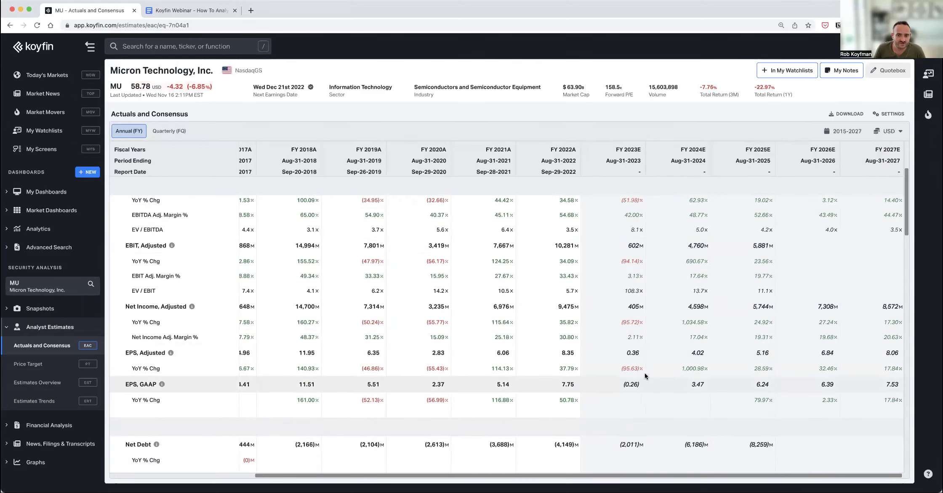
{"action": "scroll", "coordinate": [618, 391], "scroll_direction": "left", "scroll_amount": 1}
{"action": "scroll", "coordinate": [618, 391], "scroll_direction": "up", "scroll_amount": 1}
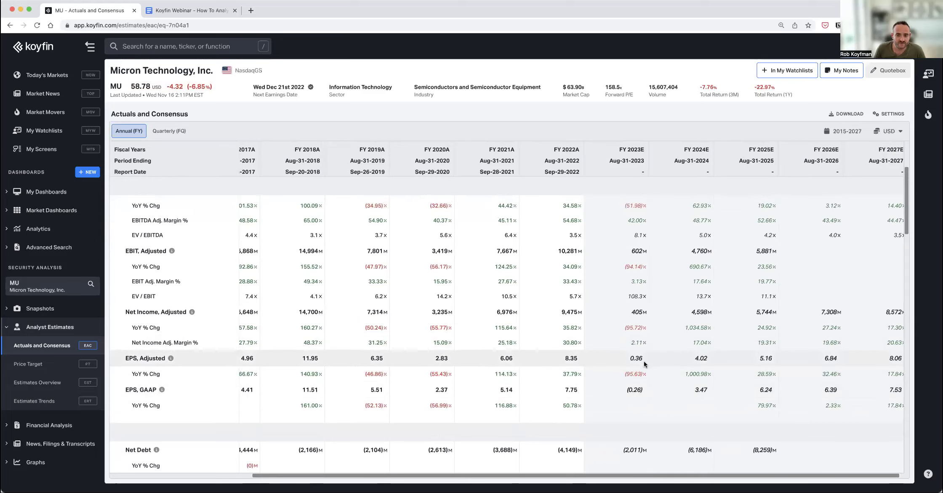
{"action": "scroll", "coordinate": [623, 342], "scroll_direction": "up", "scroll_amount": 1}
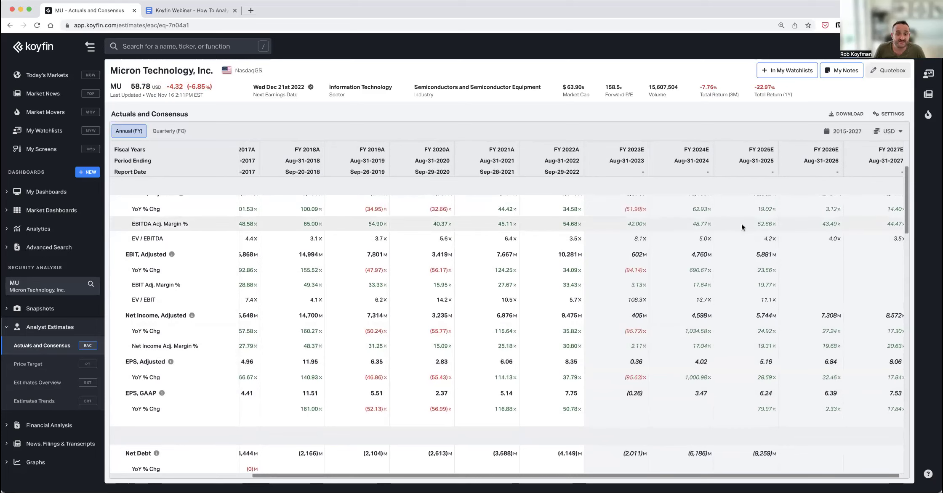
Review the cash flow, YoY % change summary and valuation sections of the table, ending back at adjusted sales
{"action": "scroll", "coordinate": [625, 272], "scroll_direction": "down", "scroll_amount": 5}
{"action": "scroll", "coordinate": [625, 276], "scroll_direction": "down", "scroll_amount": 10}
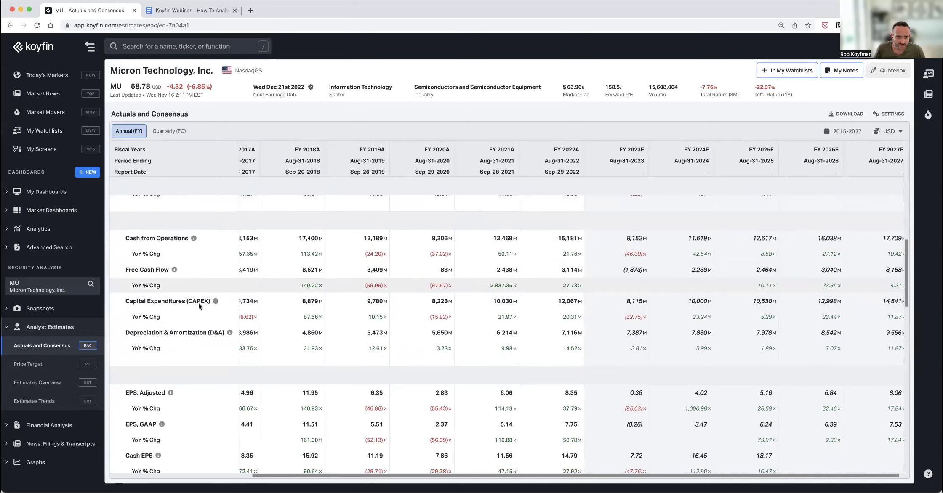
{"action": "scroll", "coordinate": [611, 305], "scroll_direction": "down", "scroll_amount": 12}
{"action": "scroll", "coordinate": [644, 295], "scroll_direction": "down", "scroll_amount": 11}
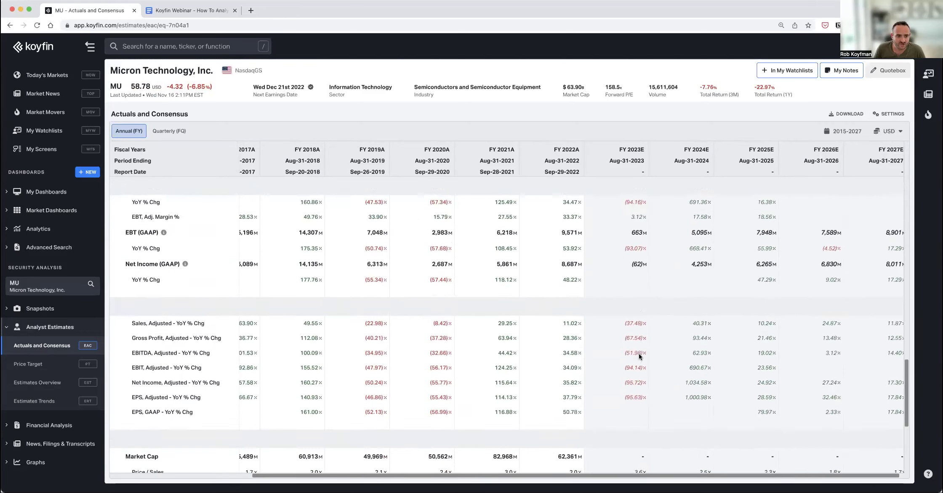
{"action": "scroll", "coordinate": [656, 320], "scroll_direction": "down", "scroll_amount": 1}
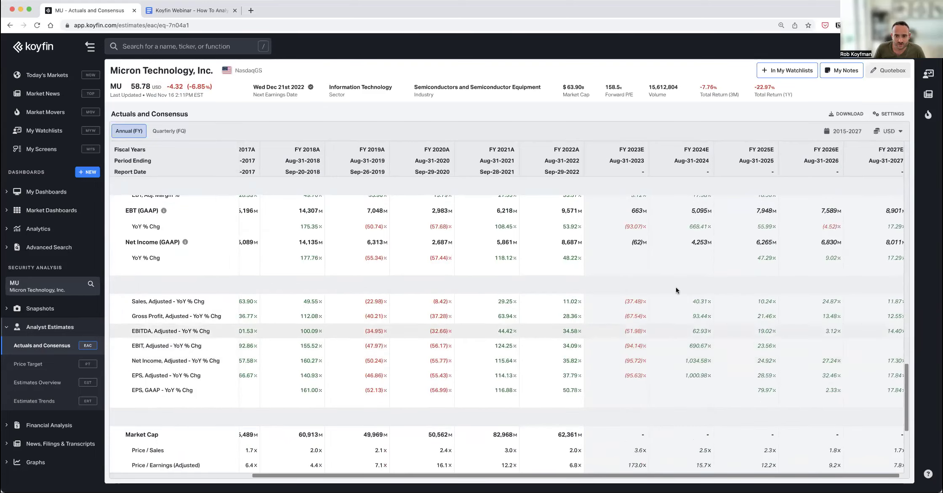
{"action": "scroll", "coordinate": [676, 290], "scroll_direction": "down", "scroll_amount": 8}
{"action": "scroll", "coordinate": [647, 323], "scroll_direction": "up", "scroll_amount": 20}
{"action": "scroll", "coordinate": [627, 328], "scroll_direction": "up", "scroll_amount": 20}
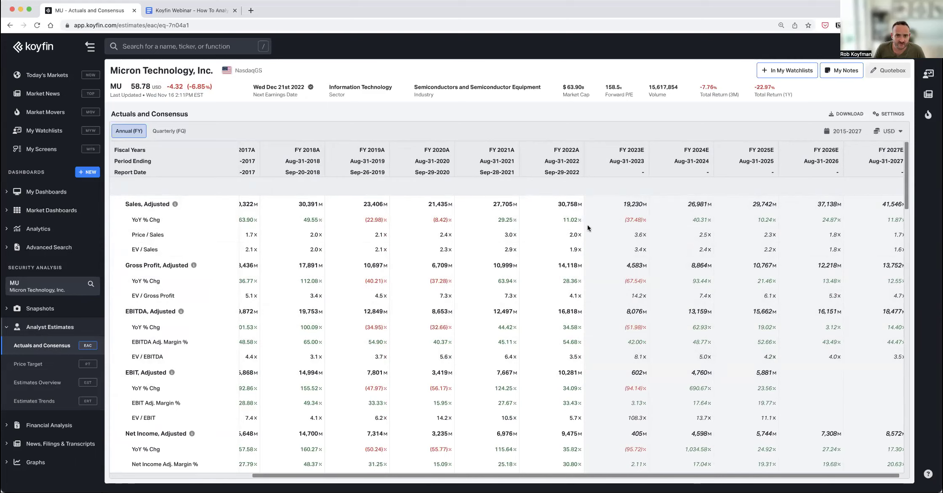
Switch to the Google Docs outline and highlight the Reported vs. Adjusted, Growth Rates and Historical y/y % entries in turn
{"action": "left_click", "coordinate": [176, 7]}
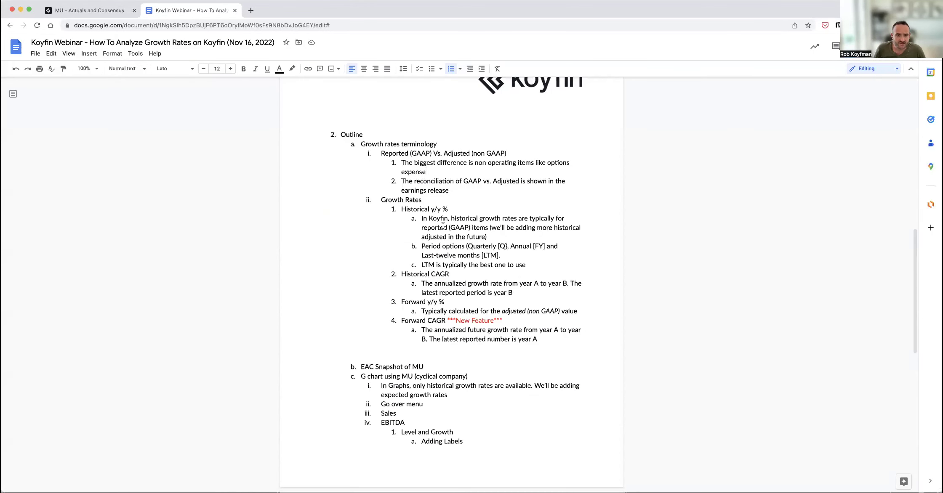
{"action": "left_click_drag", "start_coordinate": [507, 154], "coordinate": [385, 153]}
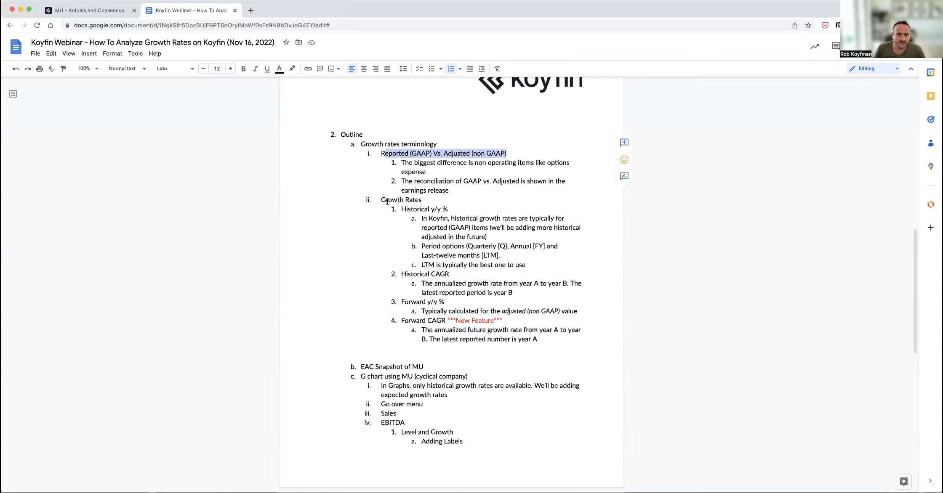
{"action": "left_click_drag", "start_coordinate": [384, 200], "coordinate": [452, 204]}
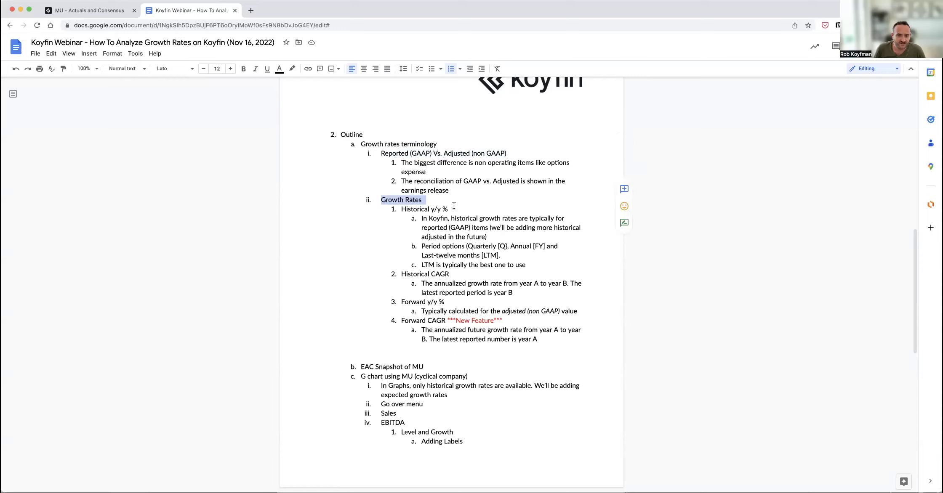
{"action": "scroll", "coordinate": [451, 204], "scroll_direction": "down", "scroll_amount": 1}
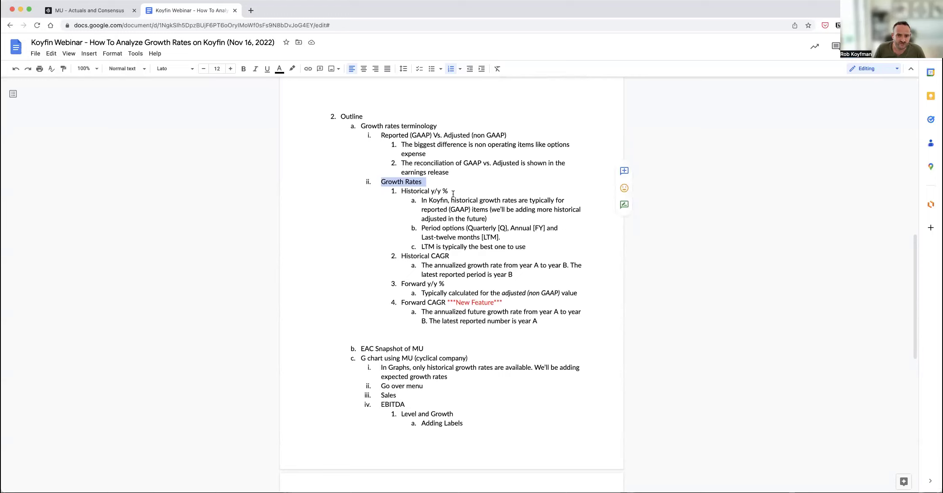
{"action": "left_click_drag", "start_coordinate": [450, 194], "coordinate": [401, 192]}
Check the outline's historical growth notes against Koyfin and return to Micron's Actuals and Consensus table
{"action": "left_click", "coordinate": [84, 14]}
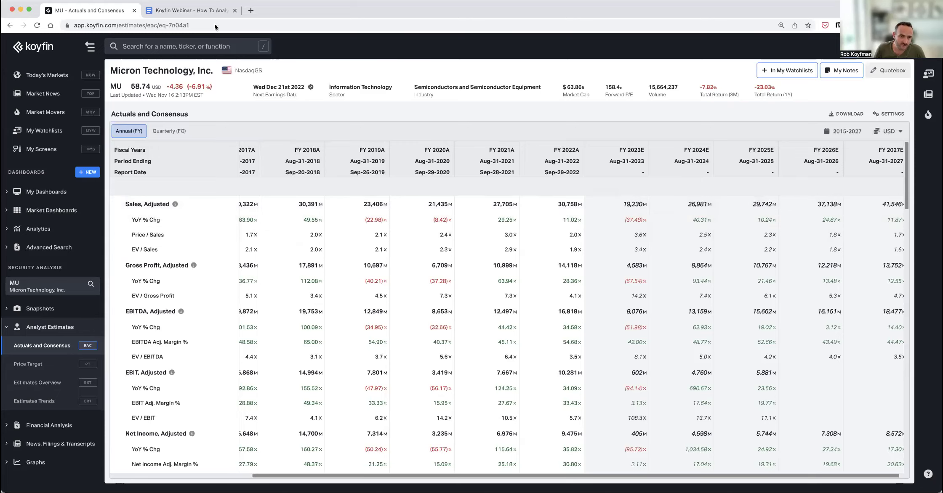
{"action": "left_click", "coordinate": [181, 11]}
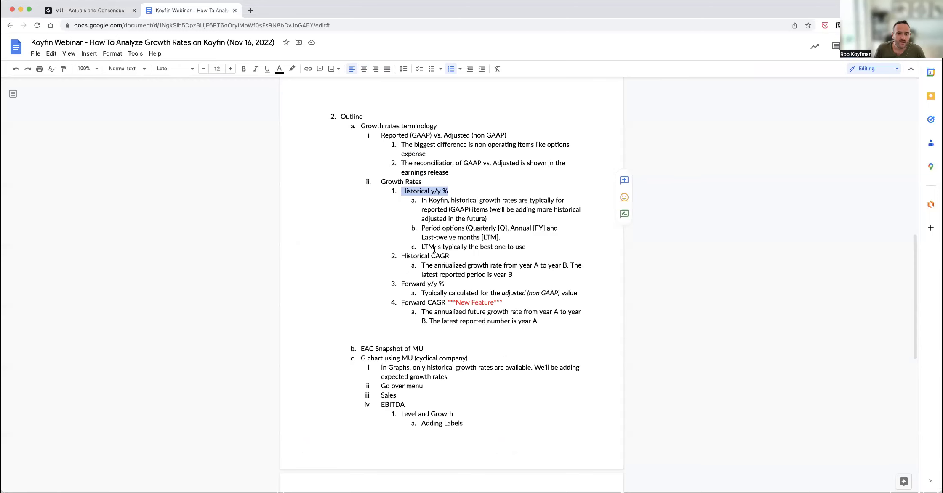
{"action": "left_click", "coordinate": [89, 10]}
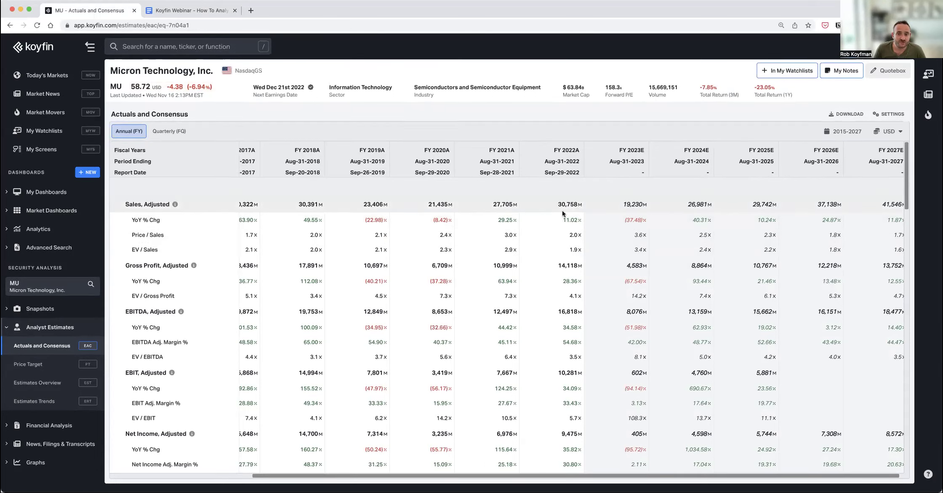
Review Micron's actual and forward sales growth columns and check them against the growth rate notes in the Google Docs outline
{"action": "scroll", "coordinate": [751, 217], "scroll_direction": "right", "scroll_amount": 1}
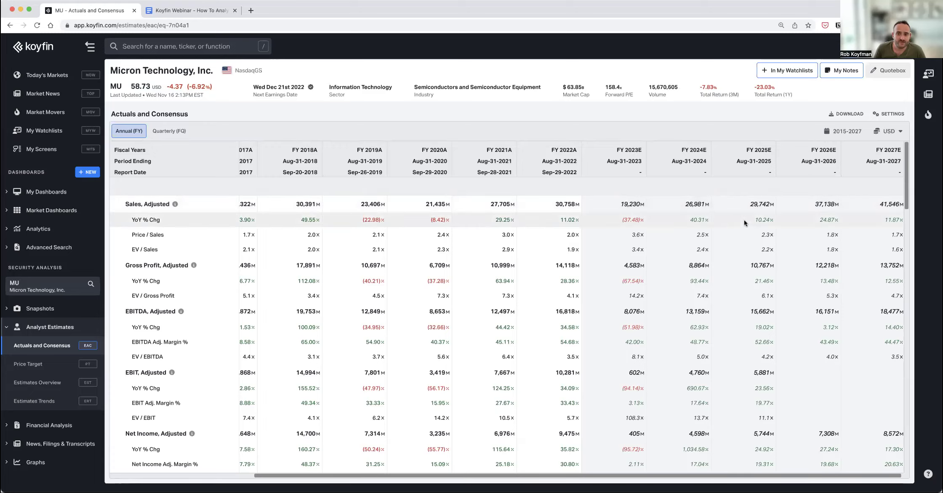
{"action": "scroll", "coordinate": [645, 174], "scroll_direction": "right", "scroll_amount": 1}
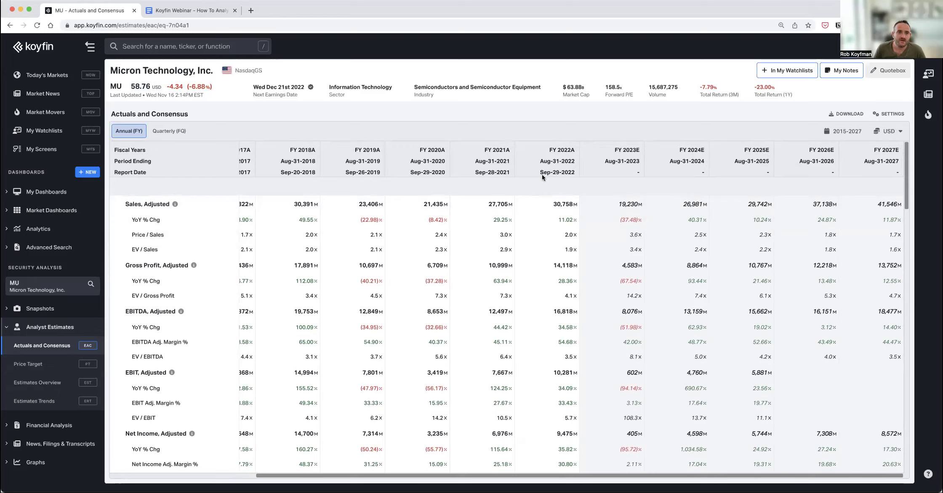
{"action": "left_click", "coordinate": [196, 10]}
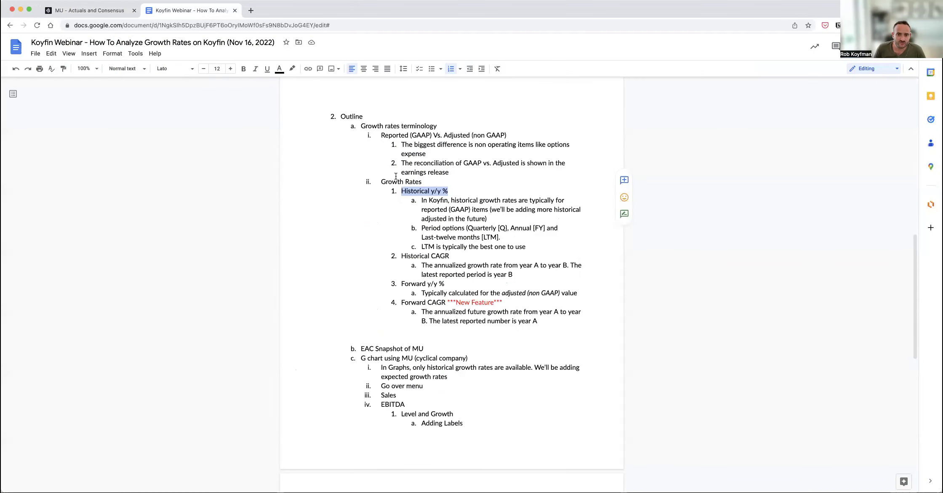
{"action": "left_click", "coordinate": [113, 11]}
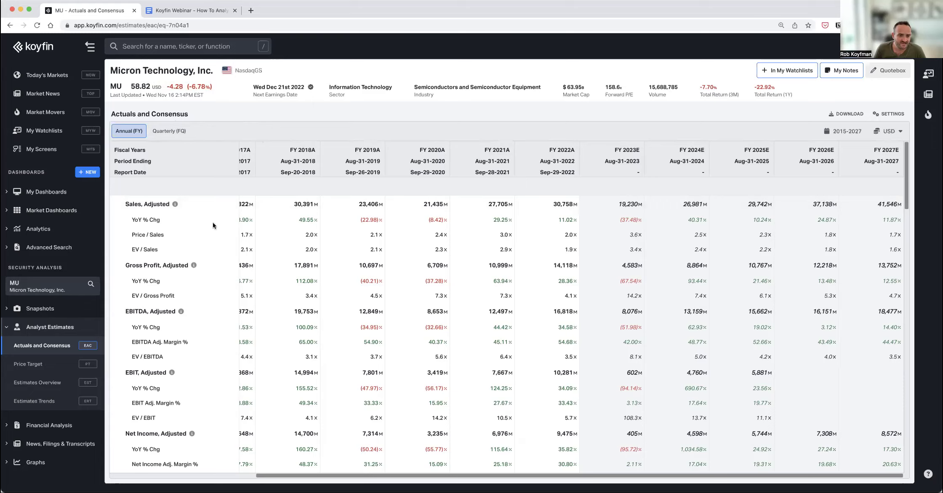
Open the Financial Analysis highlights in Koyfin and show last-twelve-months figures for the years 2019 to 2022
{"action": "left_click", "coordinate": [54, 426]}
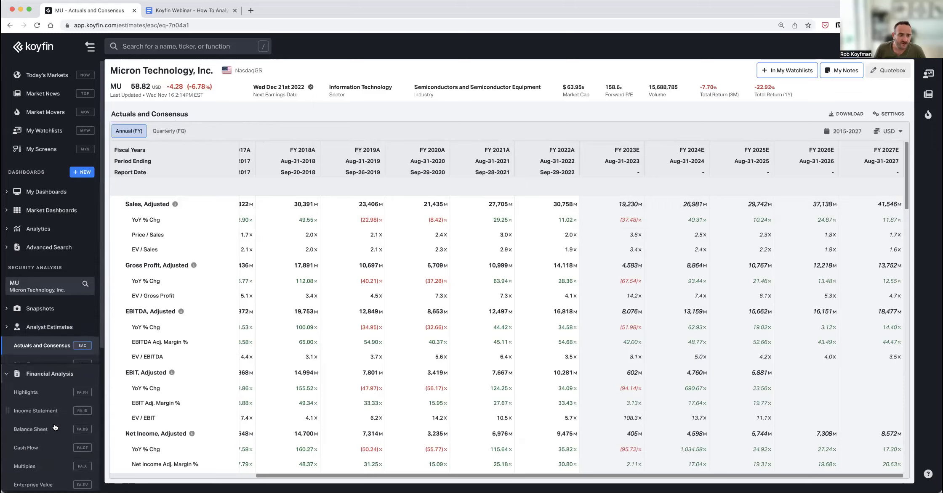
{"action": "left_click", "coordinate": [26, 365]}
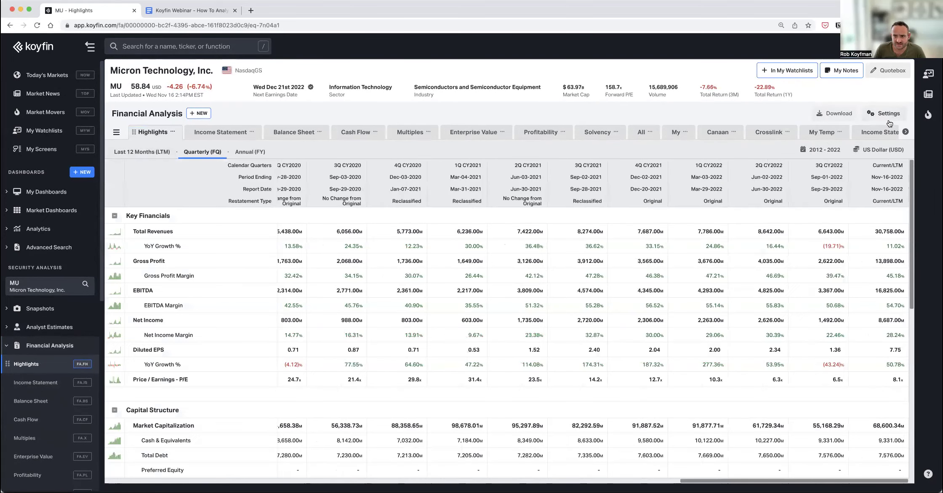
{"action": "left_click", "coordinate": [822, 150]}
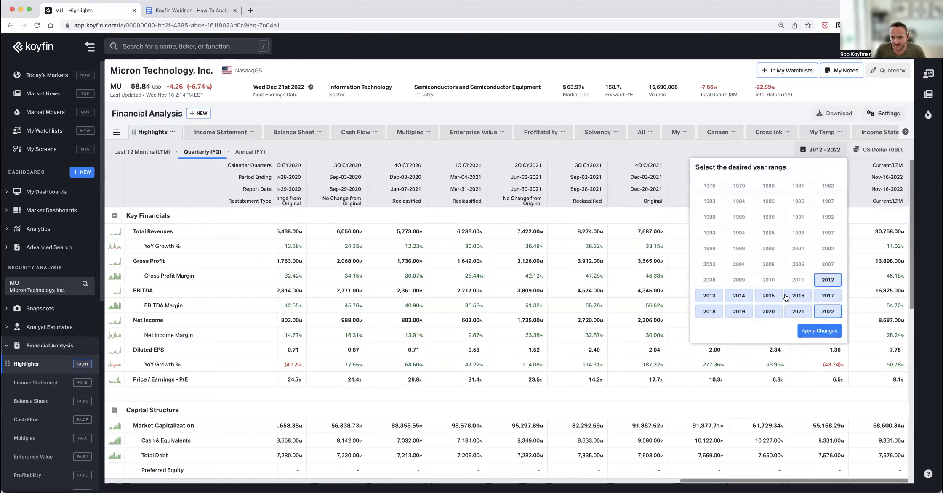
{"action": "left_click", "coordinate": [769, 297]}
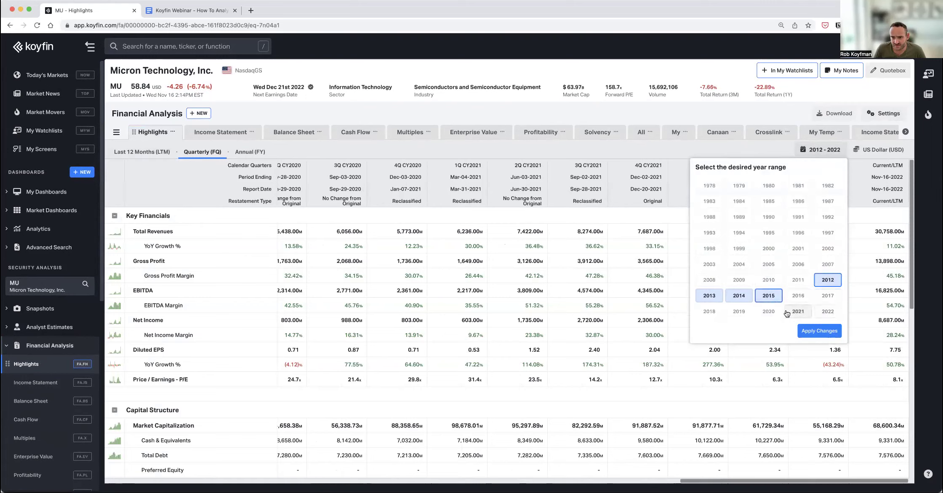
{"action": "left_click", "coordinate": [739, 312]}
{"action": "left_click", "coordinate": [741, 312]}
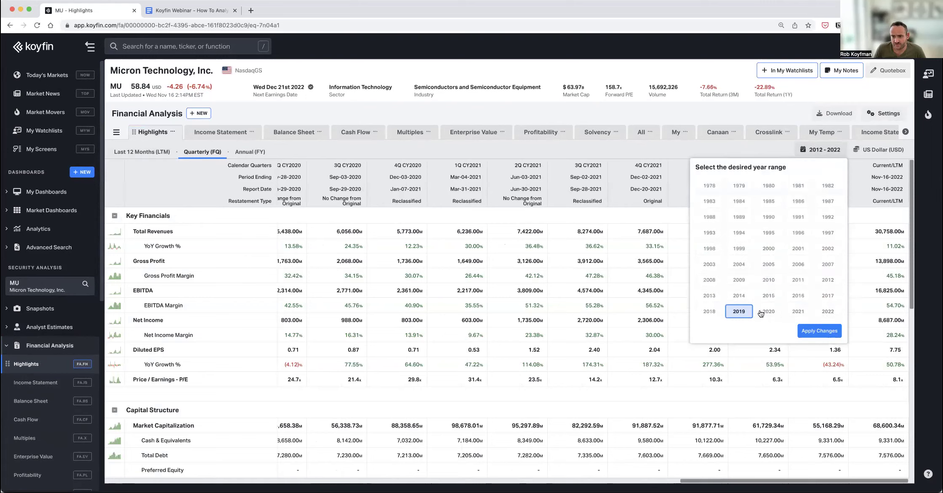
{"action": "left_click", "coordinate": [831, 311]}
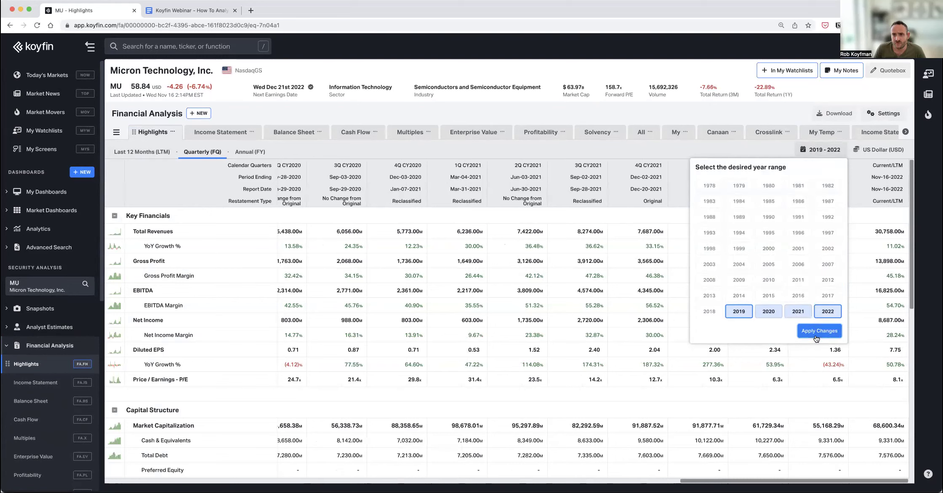
{"action": "left_click", "coordinate": [818, 333]}
{"action": "left_click", "coordinate": [142, 152]}
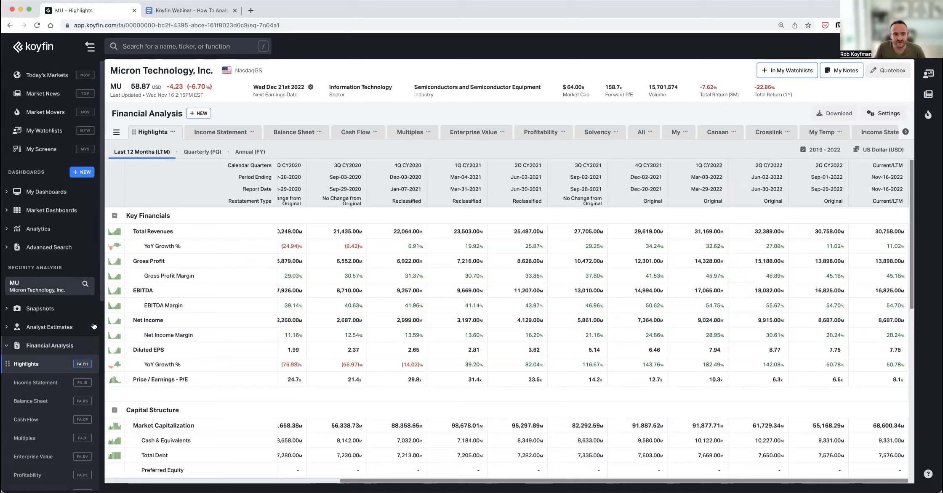
Revisit Micron's Actuals and Consensus table, then read the outline's CAGR, forward growth and G chart notes and return to Koyfin
{"action": "left_click", "coordinate": [47, 328]}
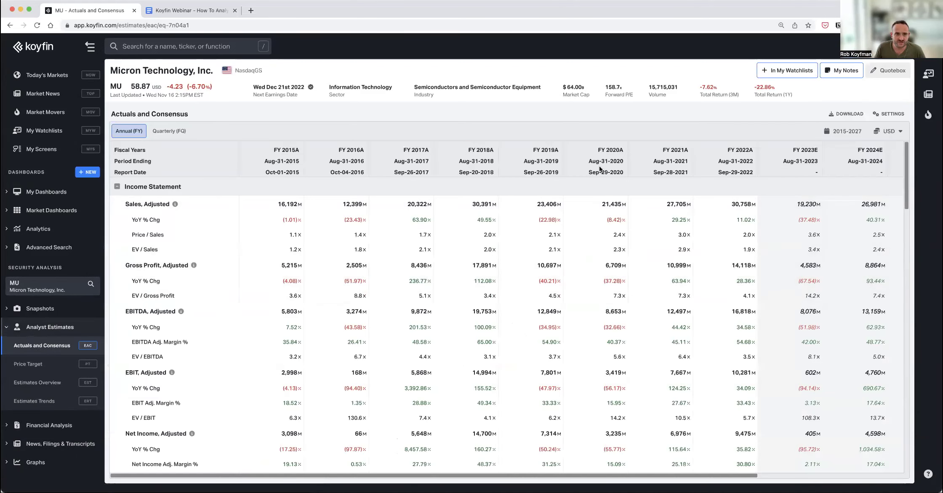
{"action": "left_click", "coordinate": [206, 10]}
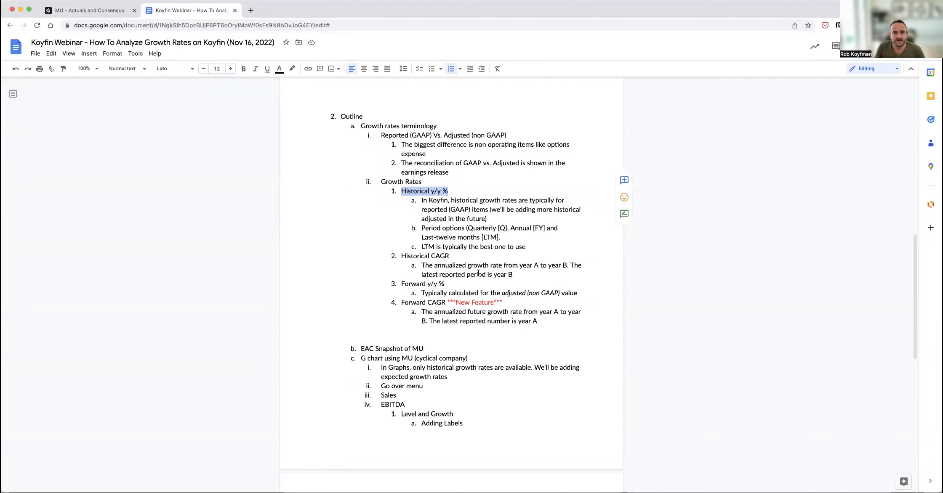
{"action": "scroll", "coordinate": [481, 352], "scroll_direction": "down", "scroll_amount": 2}
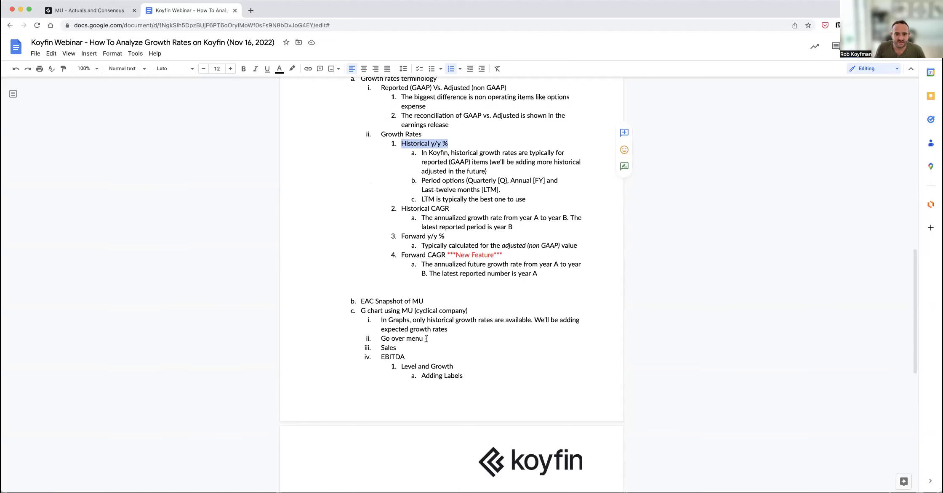
{"action": "scroll", "coordinate": [433, 310], "scroll_direction": "down", "scroll_amount": 1}
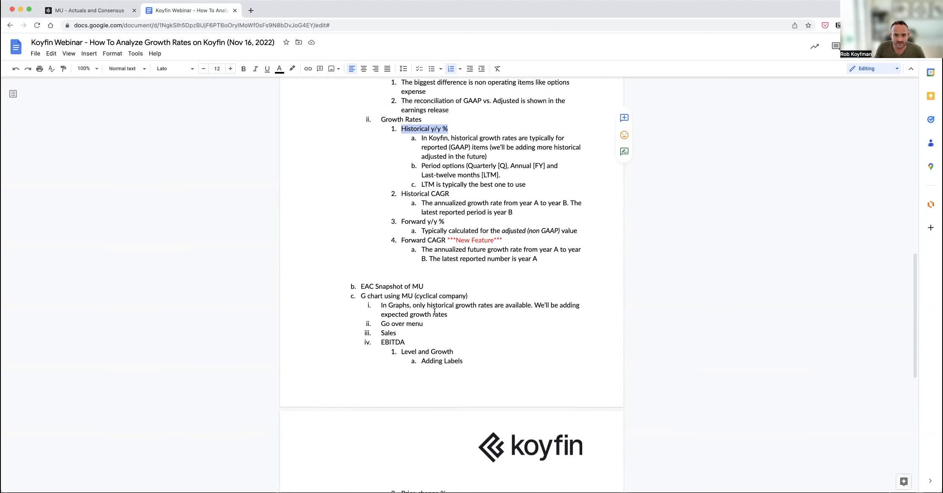
{"action": "left_click", "coordinate": [80, 16]}
Open Micron's historical graph, switch from the Price & volume template to an unsaved one and remove both EBITDA series
{"action": "scroll", "coordinate": [28, 463], "scroll_direction": "down", "scroll_amount": 1}
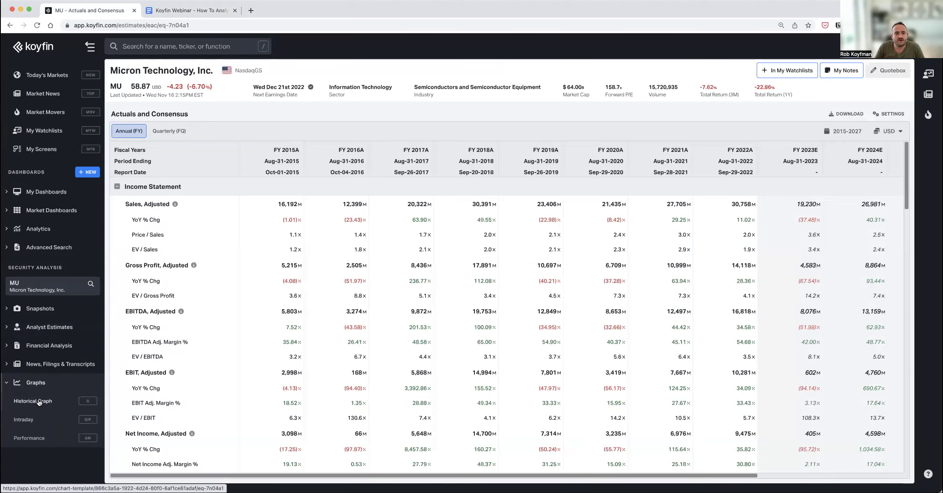
{"action": "left_click", "coordinate": [39, 403]}
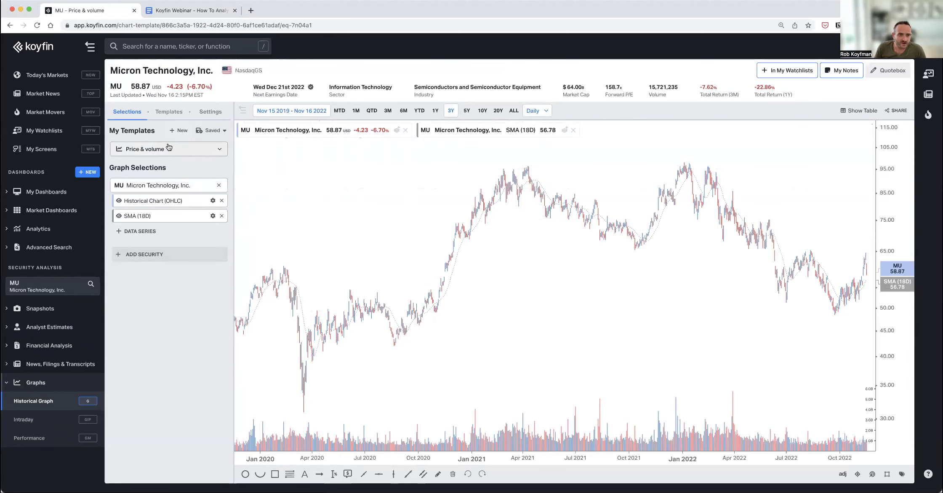
{"action": "left_click", "coordinate": [151, 149]}
{"action": "left_click", "coordinate": [152, 389]}
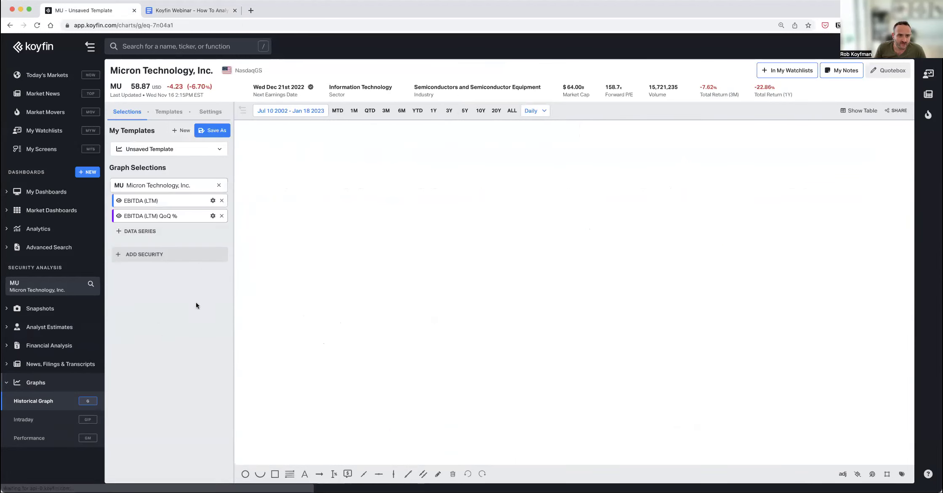
{"action": "left_click", "coordinate": [221, 216]}
{"action": "left_click", "coordinate": [222, 201]}
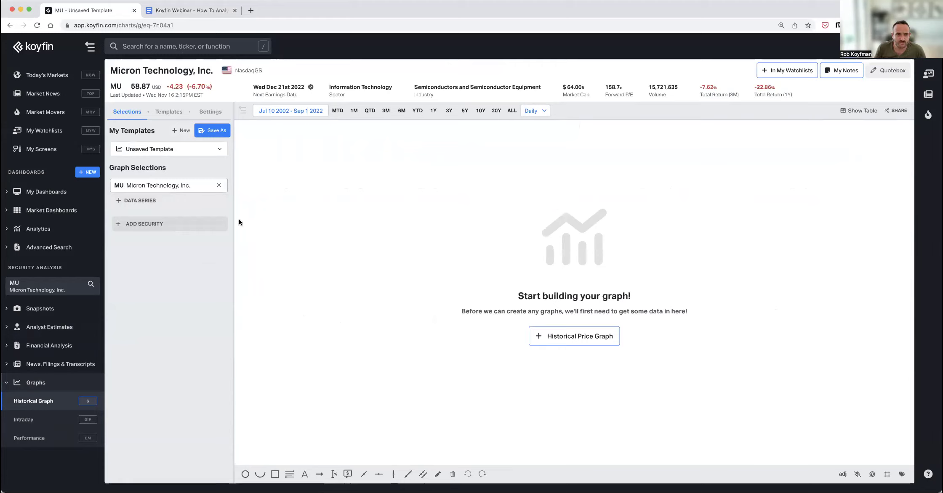
Add a Total Revenues (LTM) series for Micron and set the graph's time range to 20 years
{"action": "left_click", "coordinate": [155, 204]}
{"action": "type", "text": "total reve"}
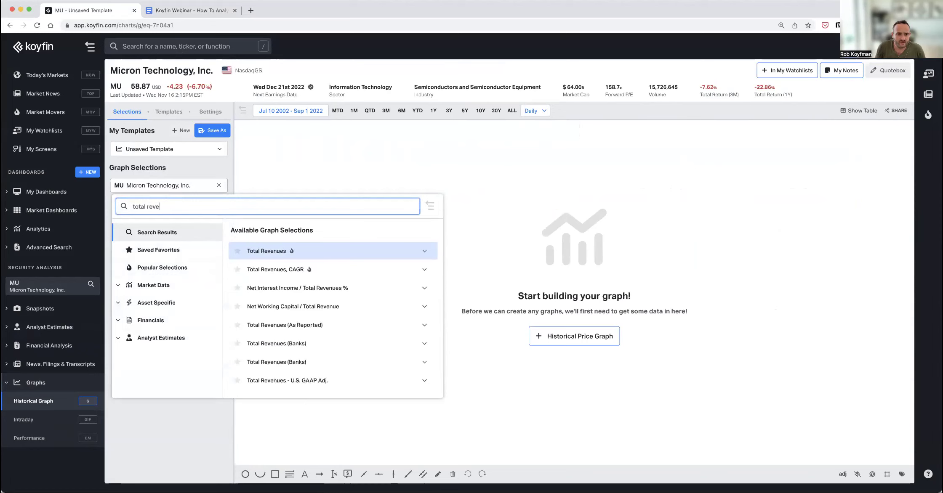
{"action": "left_click", "coordinate": [293, 251]}
{"action": "left_click", "coordinate": [296, 254]}
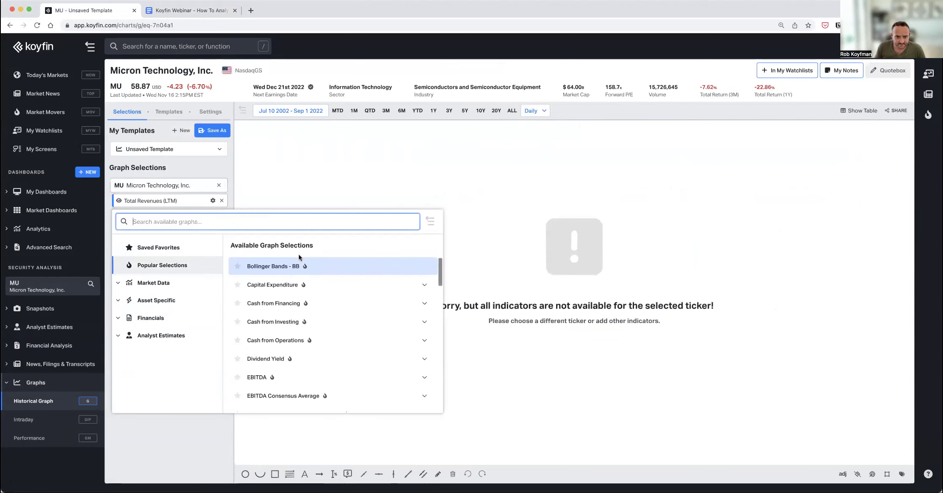
{"action": "left_click", "coordinate": [481, 111]}
{"action": "left_click", "coordinate": [496, 112]}
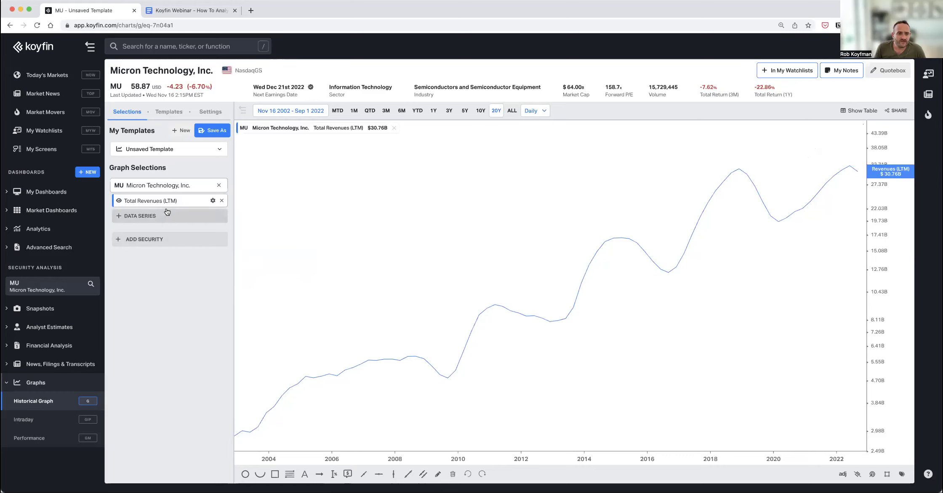
Add a second Total Revenues series for Micron using the Last Twelve Months period
{"action": "left_click", "coordinate": [135, 216]}
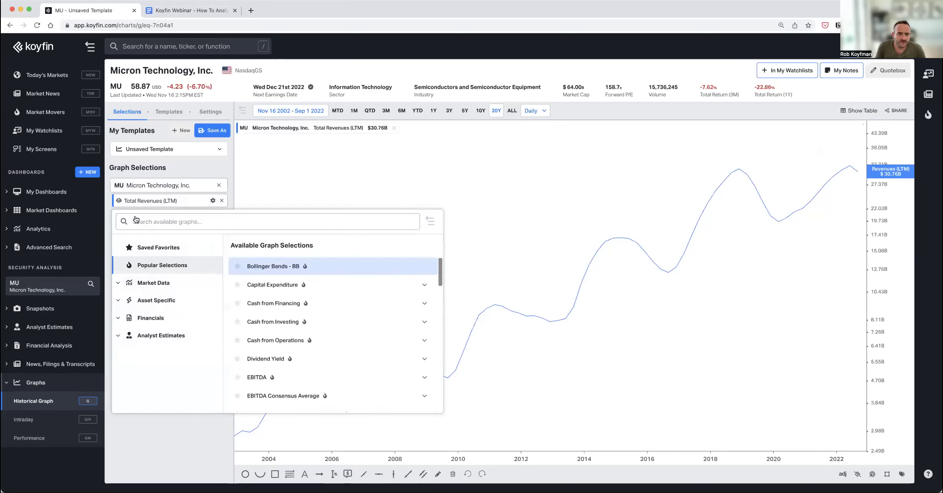
{"action": "type", "text": "total re"}
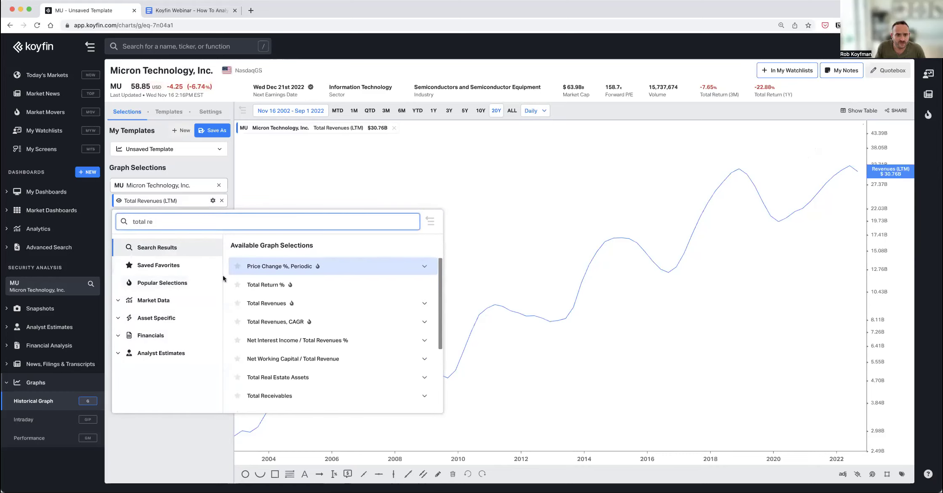
{"action": "left_click", "coordinate": [267, 303]}
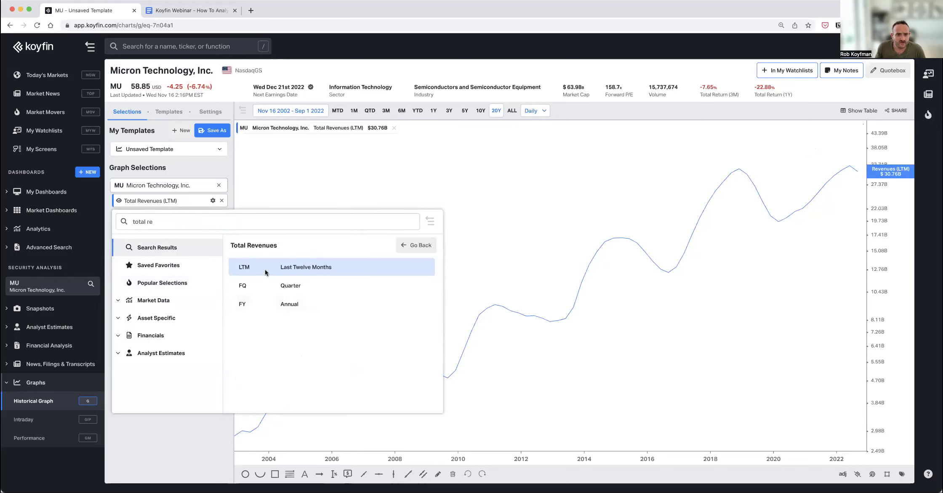
{"action": "left_click", "coordinate": [282, 270]}
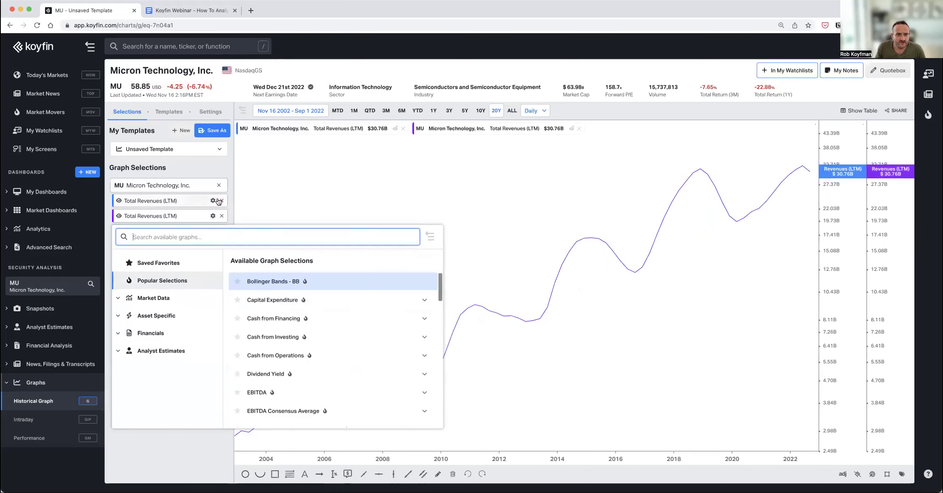
{"action": "left_click", "coordinate": [196, 166]}
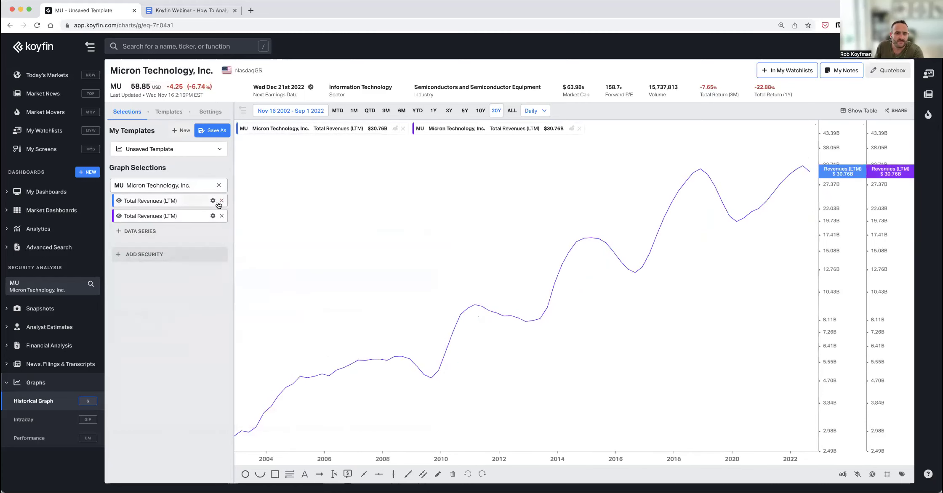
Transform the second revenue series to QoQ Growth % and place it in its own enlarged pane below the revenue level
{"action": "left_click", "coordinate": [215, 216]}
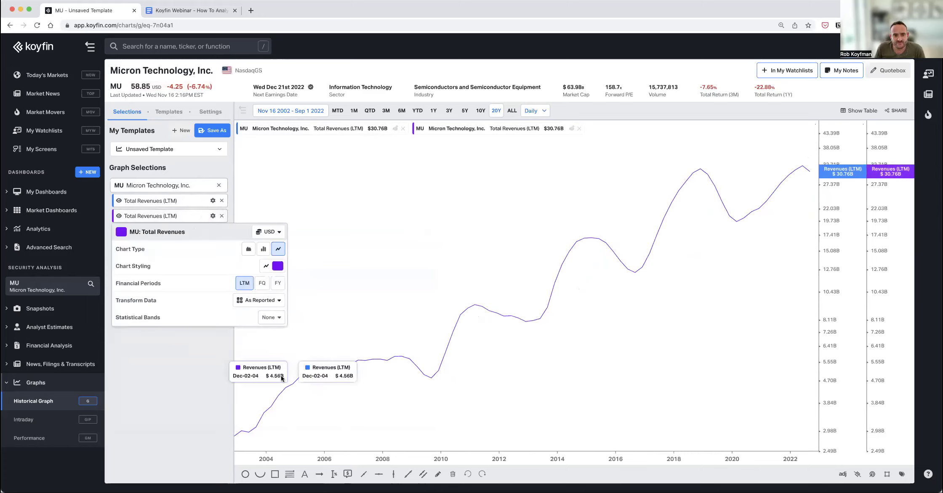
{"action": "left_click", "coordinate": [272, 301]}
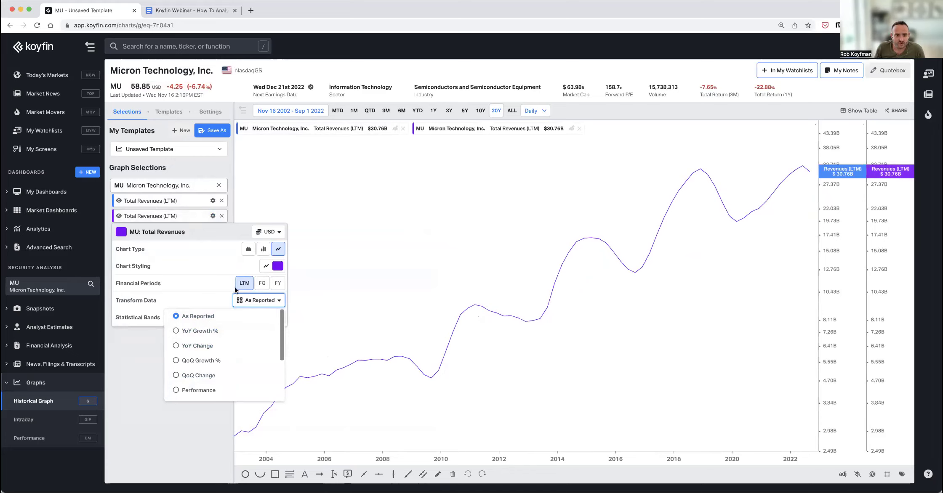
{"action": "left_click", "coordinate": [208, 364]}
{"action": "left_click", "coordinate": [140, 357]}
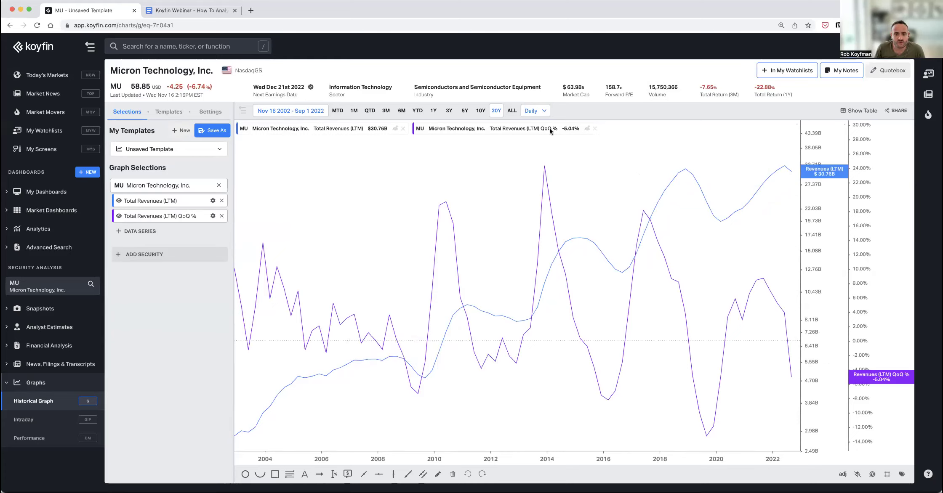
{"action": "left_click", "coordinate": [587, 129]}
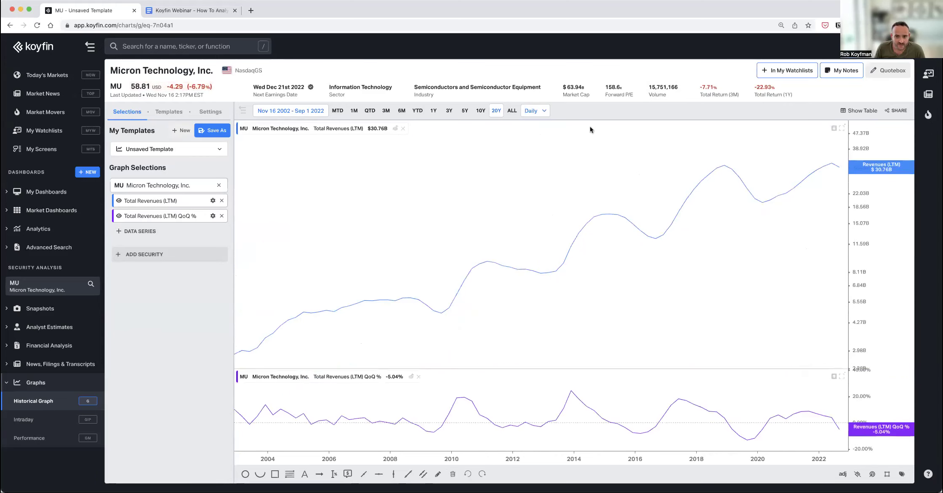
{"action": "left_click_drag", "start_coordinate": [648, 369], "coordinate": [641, 301]}
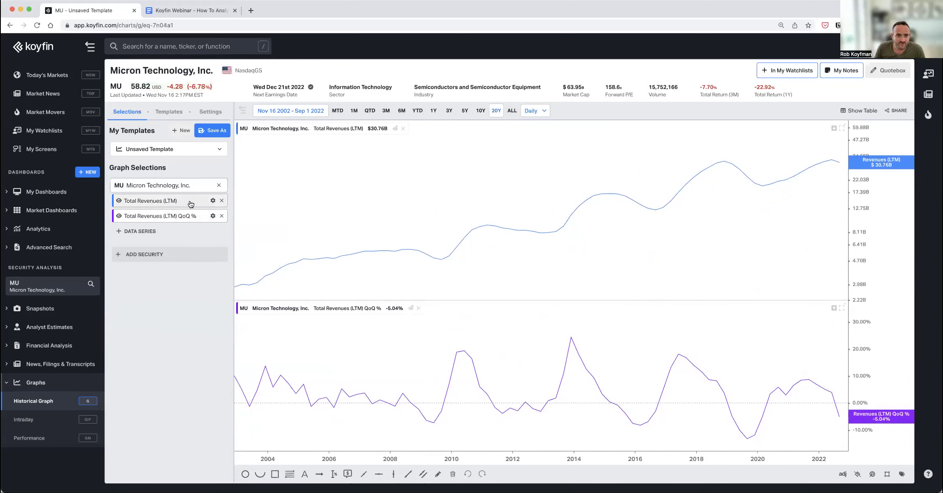
Change the chart type of both the Total Revenues (LTM) and QoQ % series to bars
{"action": "left_click", "coordinate": [213, 201]}
{"action": "left_click", "coordinate": [261, 234]}
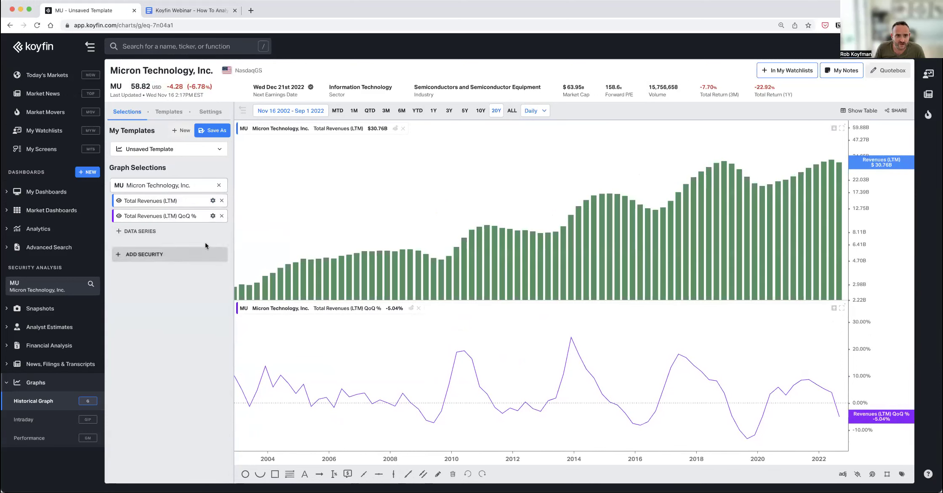
{"action": "left_click", "coordinate": [213, 216]}
{"action": "left_click", "coordinate": [261, 251]}
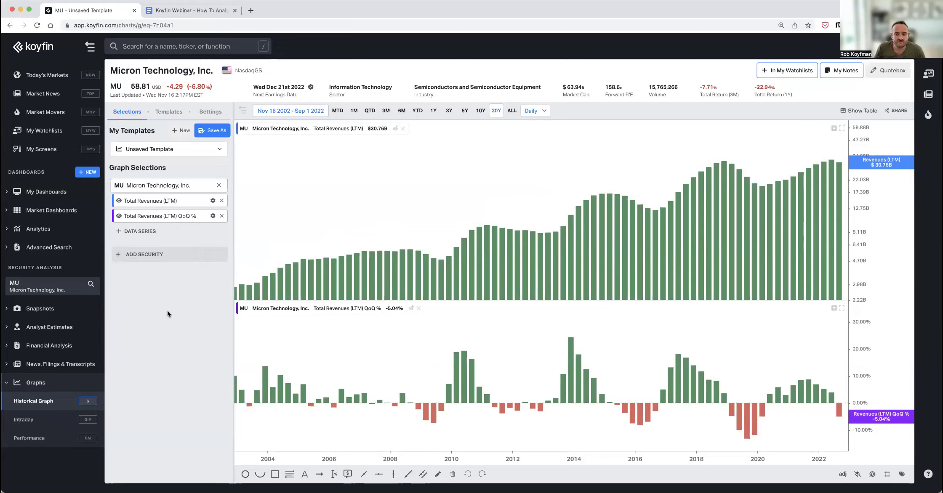
Add a Historical Price Graph series for Micron and place it in its own enlarged pane below the revenue growth bars
{"action": "left_click", "coordinate": [154, 234]}
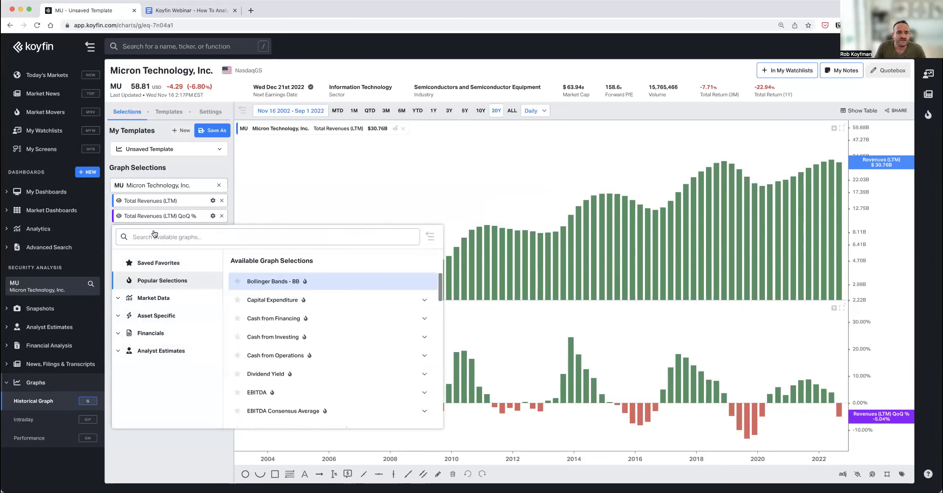
{"action": "left_click", "coordinate": [151, 238]}
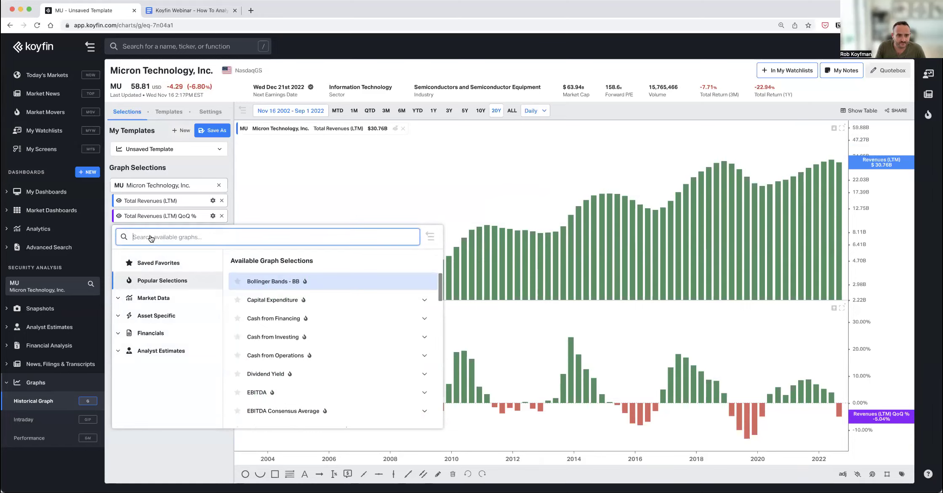
{"action": "type", "text": "hist"}
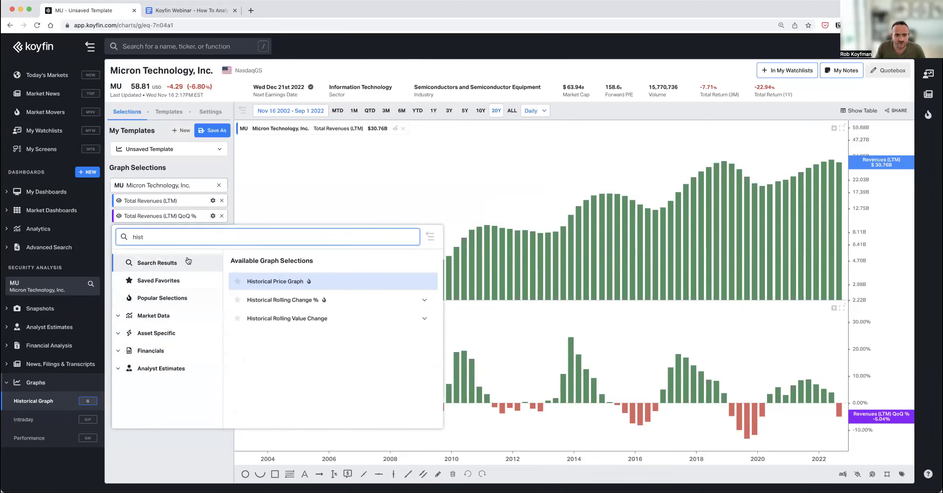
{"action": "left_click", "coordinate": [327, 286]}
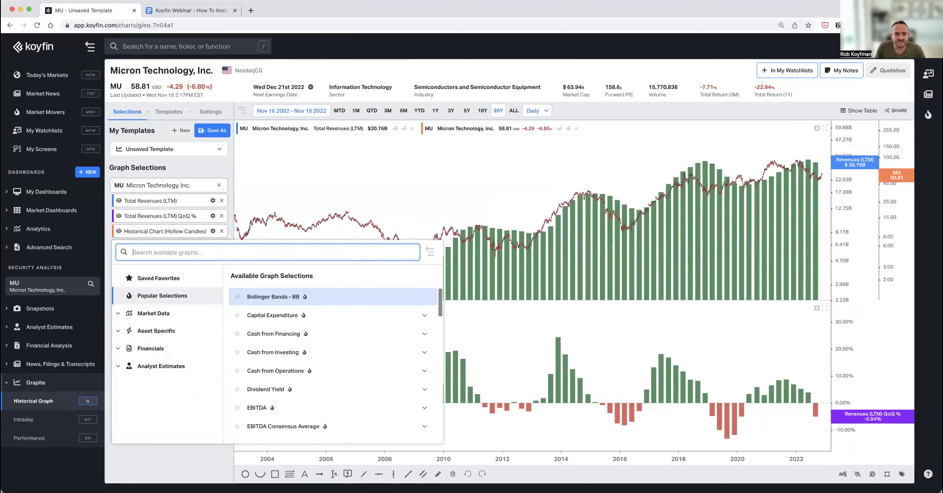
{"action": "left_click", "coordinate": [545, 230]}
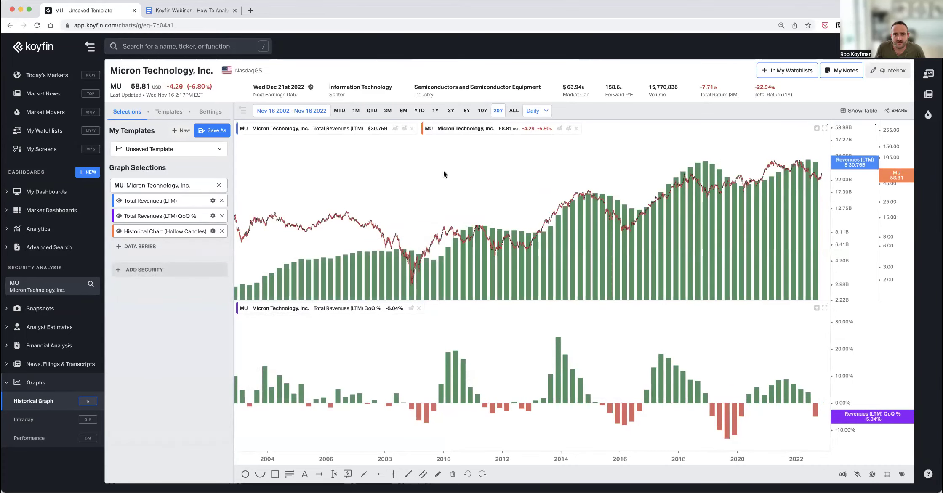
{"action": "left_click", "coordinate": [559, 131]}
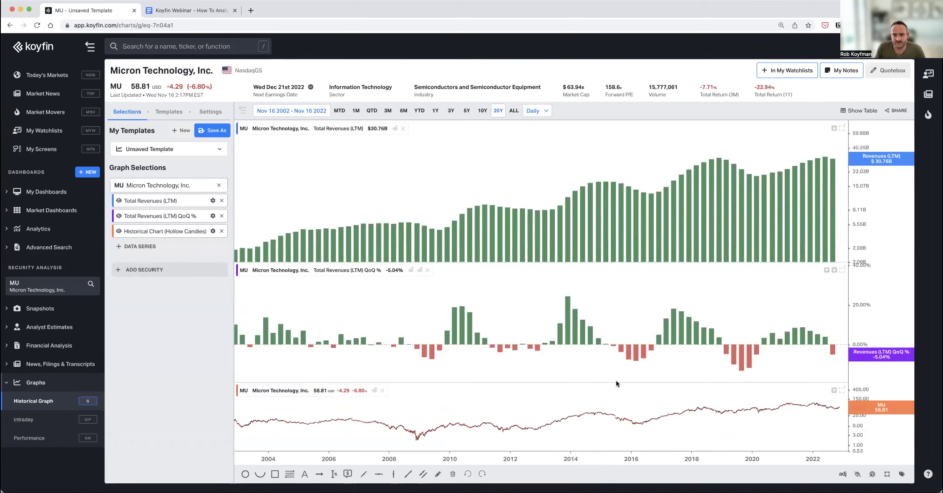
{"action": "left_click_drag", "start_coordinate": [616, 383], "coordinate": [587, 231]}
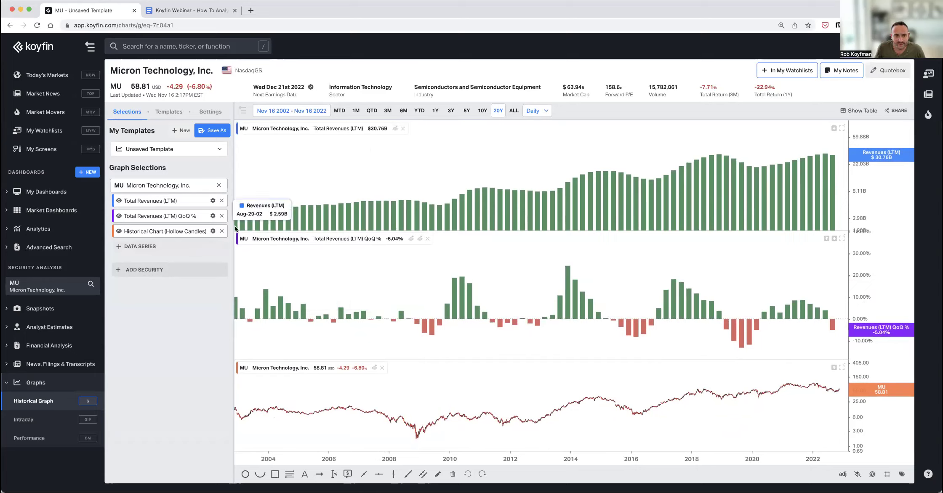
Show statistical bands for the mean, +1 standard deviation and -1 standard deviation on the Total Revenues (LTM) QoQ % series
{"action": "left_click", "coordinate": [213, 216]}
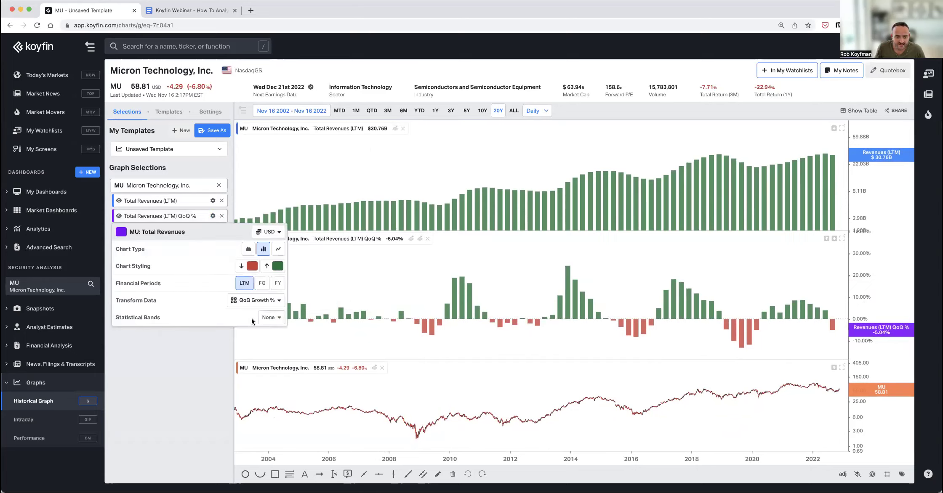
{"action": "left_click", "coordinate": [270, 317]}
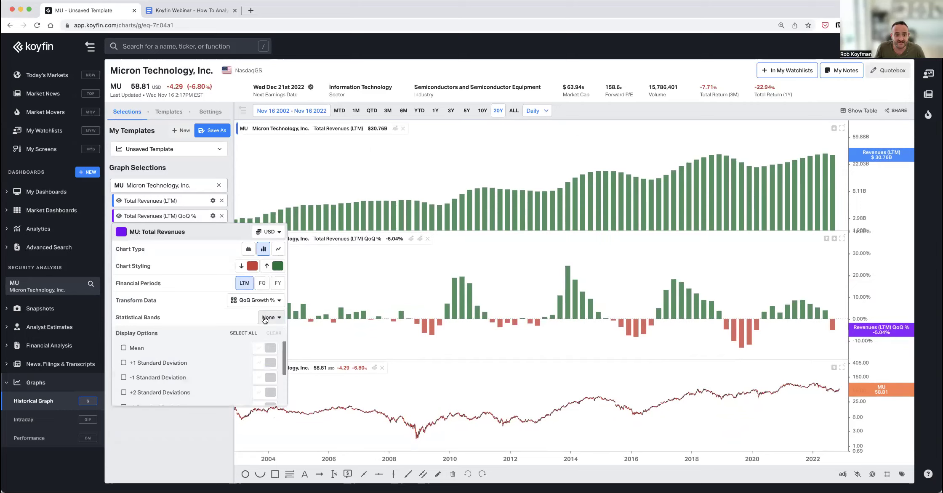
{"action": "left_click", "coordinate": [131, 349]}
{"action": "left_click", "coordinate": [143, 364]}
{"action": "left_click", "coordinate": [143, 378]}
{"action": "left_click", "coordinate": [151, 444]}
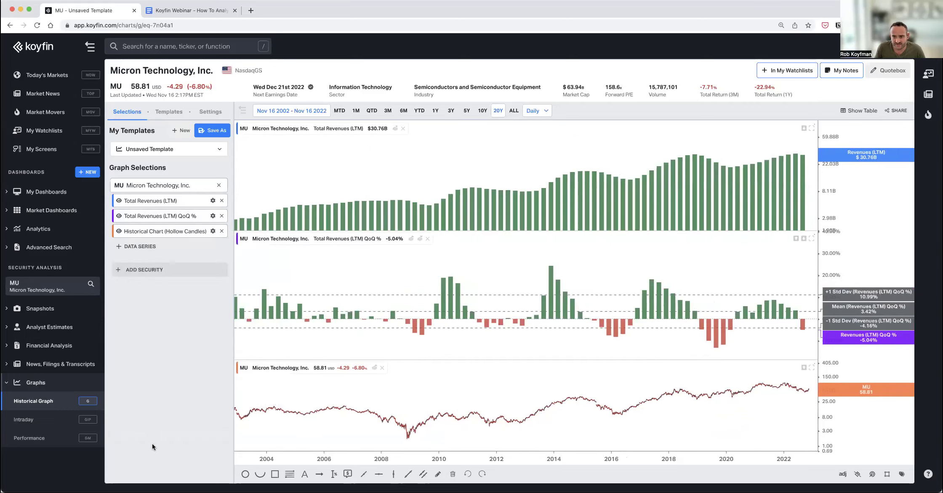
{"action": "left_click", "coordinate": [212, 231]}
{"action": "left_click", "coordinate": [213, 216]}
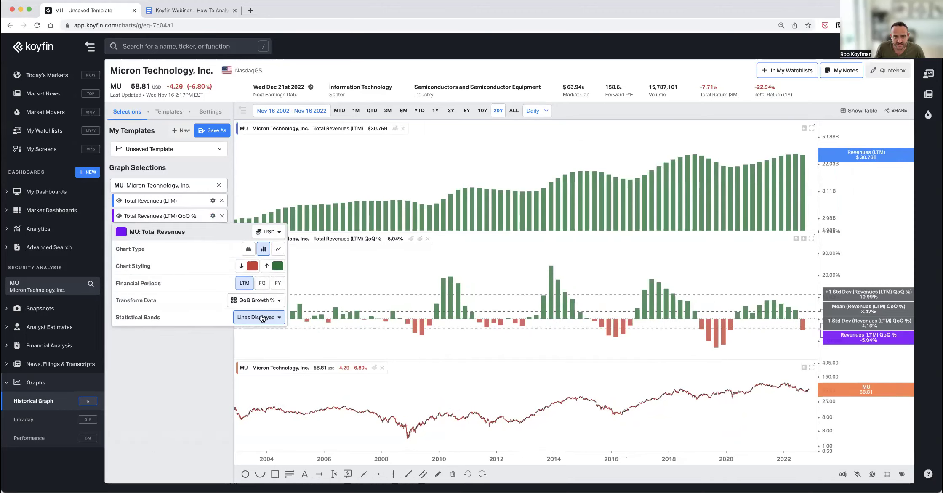
{"action": "left_click", "coordinate": [196, 359]}
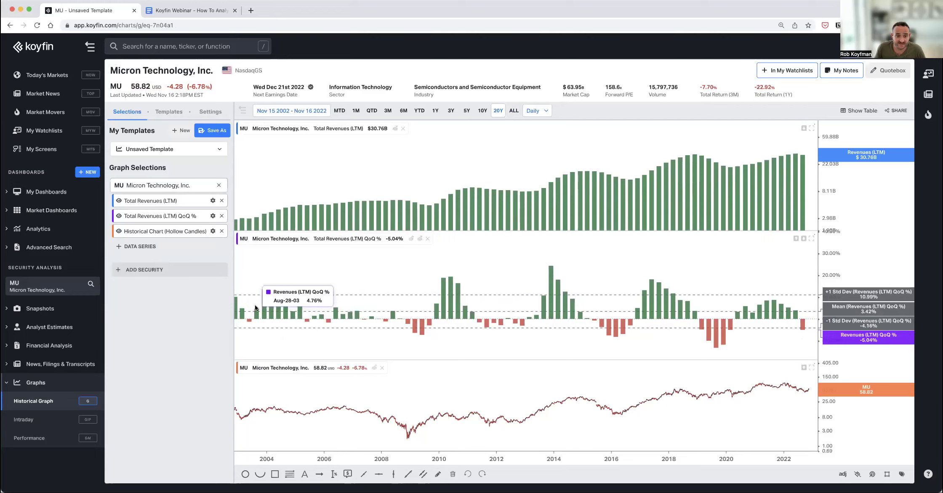
Examine the quarterly revenue growth bars against their mean and standard deviation bands across the 20-year range
{"action": "left_click_drag", "start_coordinate": [279, 311], "coordinate": [370, 313]}
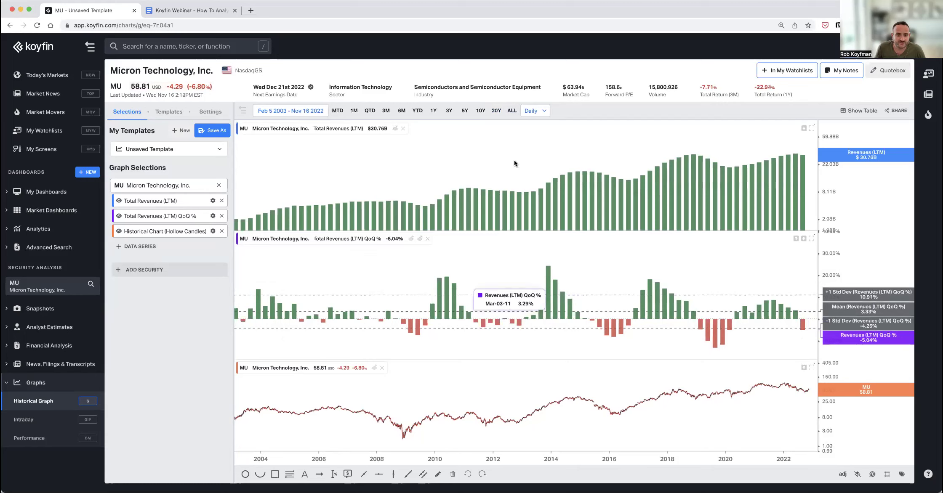
{"action": "left_click", "coordinate": [499, 112]}
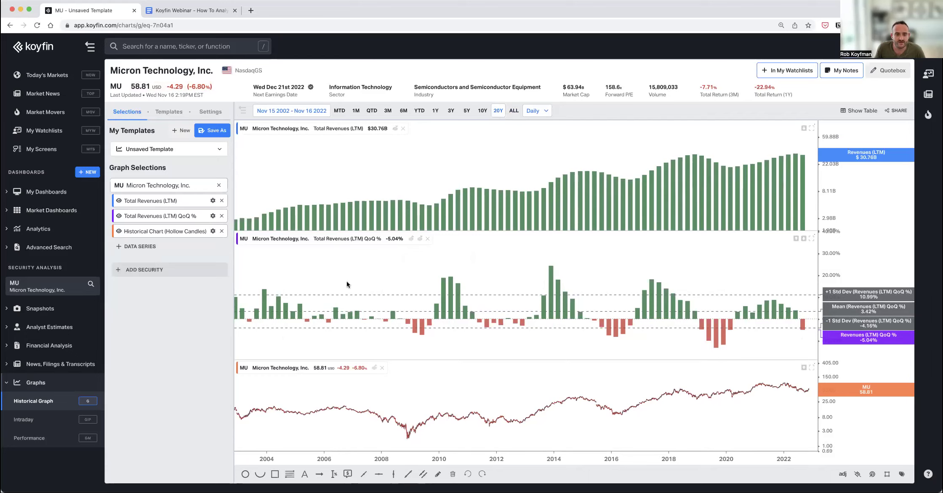
{"action": "scroll", "coordinate": [255, 313], "scroll_direction": "down", "scroll_amount": 1}
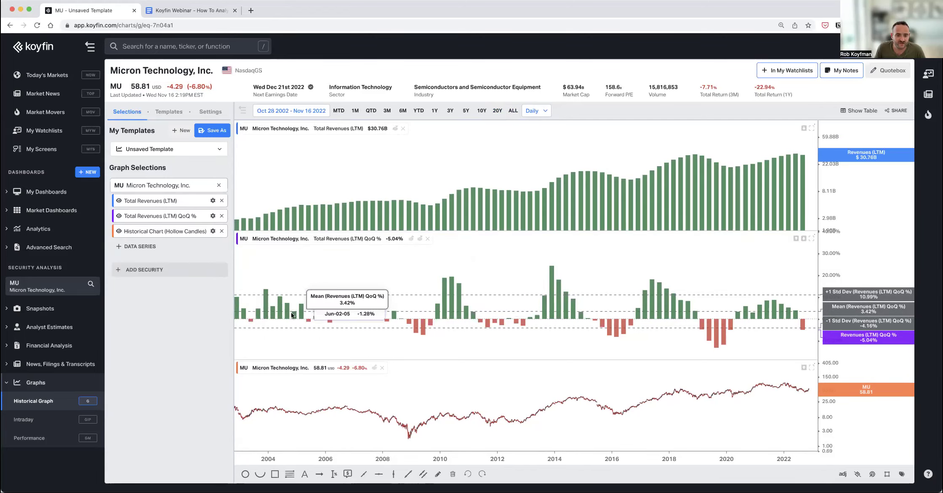
{"action": "scroll", "coordinate": [307, 314], "scroll_direction": "up", "scroll_amount": 1}
{"action": "scroll", "coordinate": [307, 313], "scroll_direction": "up", "scroll_amount": 1}
{"action": "scroll", "coordinate": [357, 314], "scroll_direction": "down", "scroll_amount": 2}
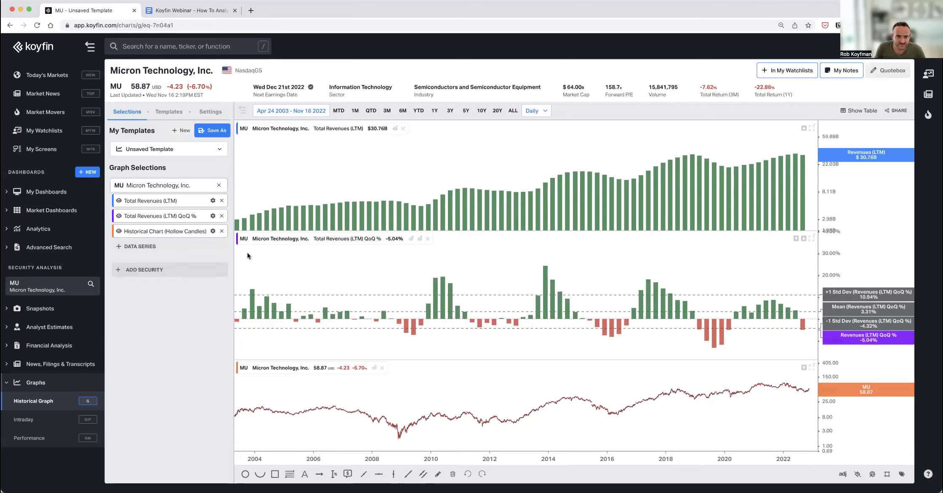
Replace both Total Revenues series with an EBITDA series for Micron using the Last Twelve Months period
{"action": "left_click", "coordinate": [221, 216]}
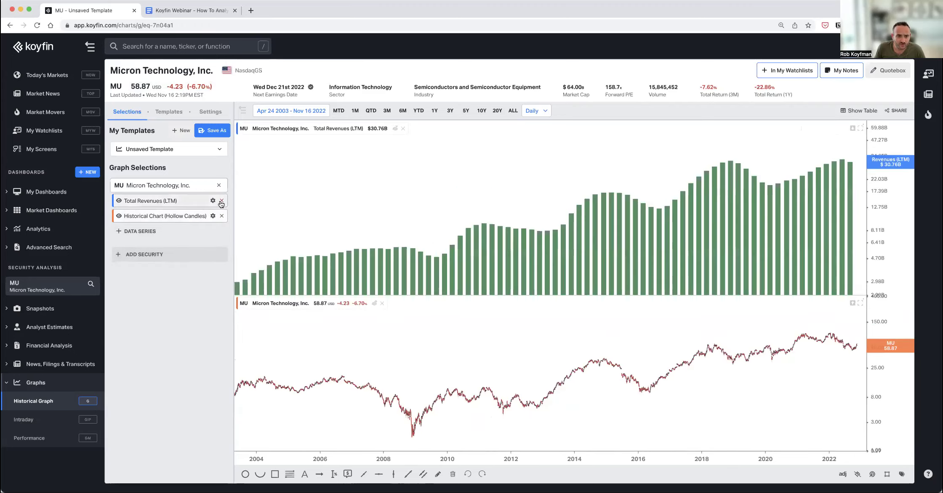
{"action": "left_click", "coordinate": [222, 202]}
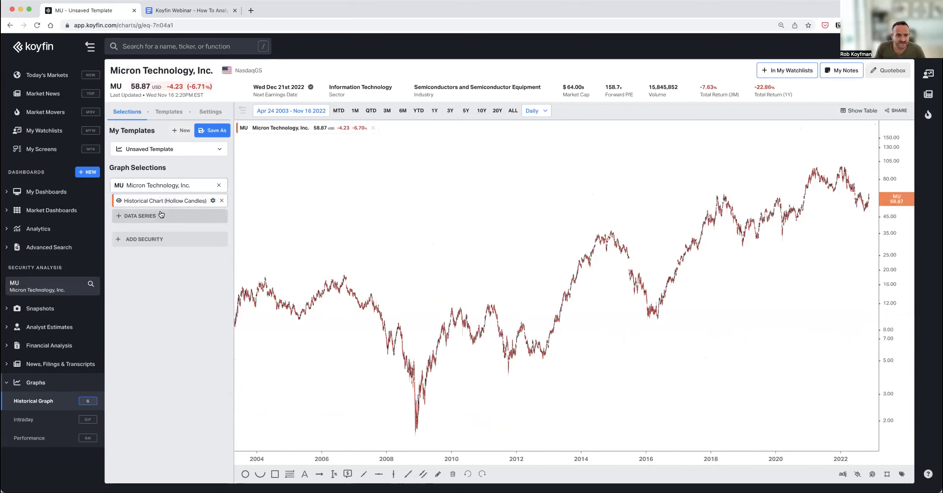
{"action": "left_click", "coordinate": [161, 215]}
{"action": "type", "text": "ebitea"}
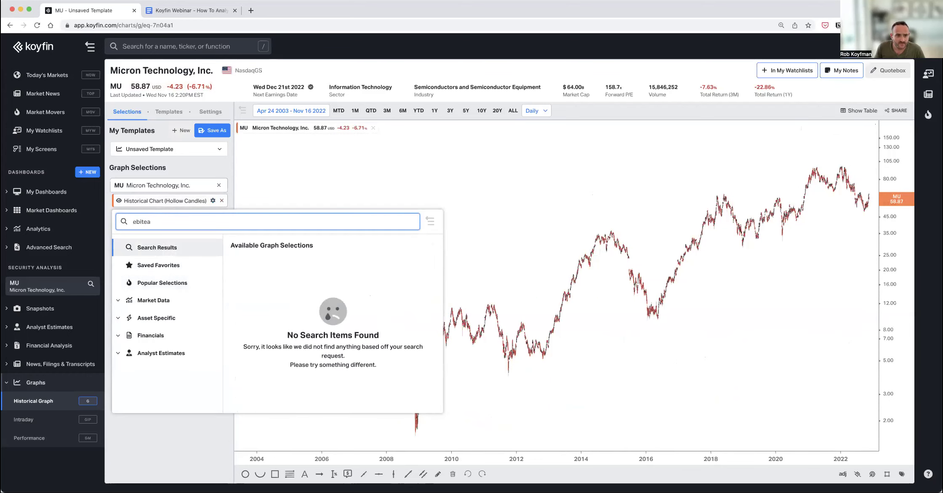
{"action": "key", "text": "BackSpace"}
{"action": "key", "text": "BackSpace"}
{"action": "type", "text": "a"}
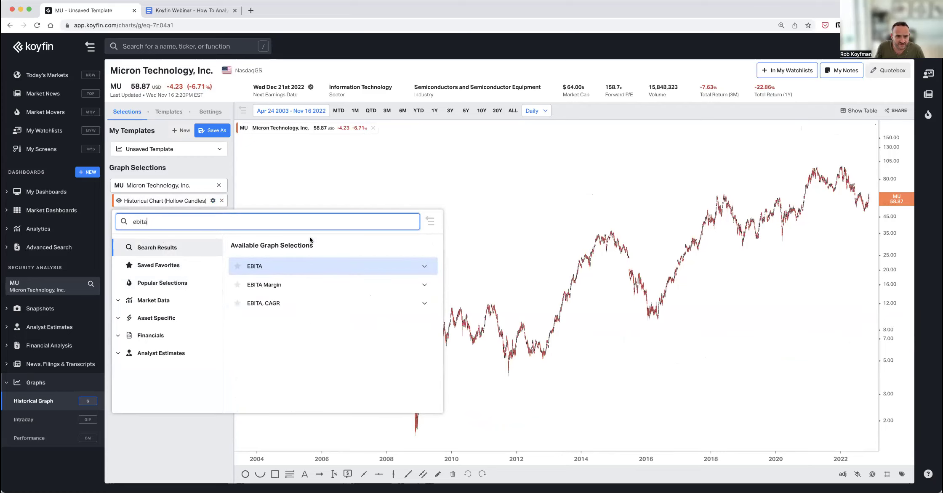
{"action": "key", "text": "BackSpace"}
{"action": "type", "text": "da"}
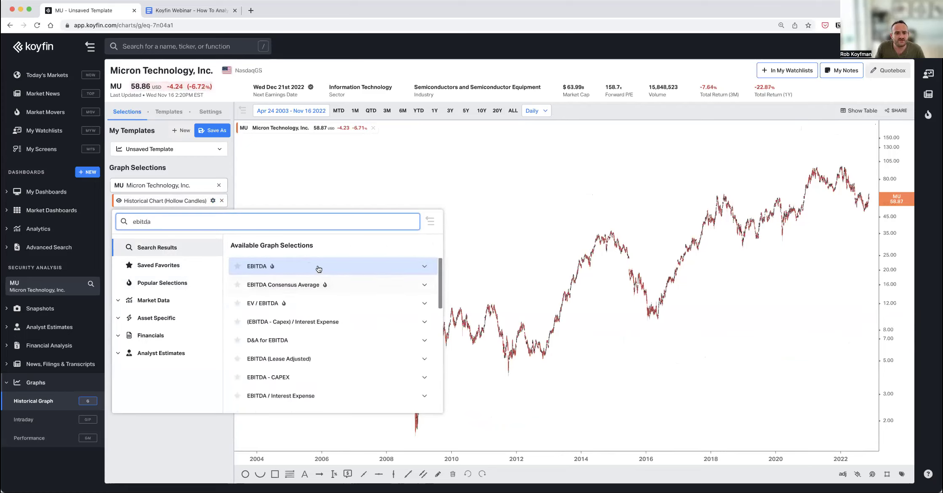
{"action": "left_click", "coordinate": [319, 268]}
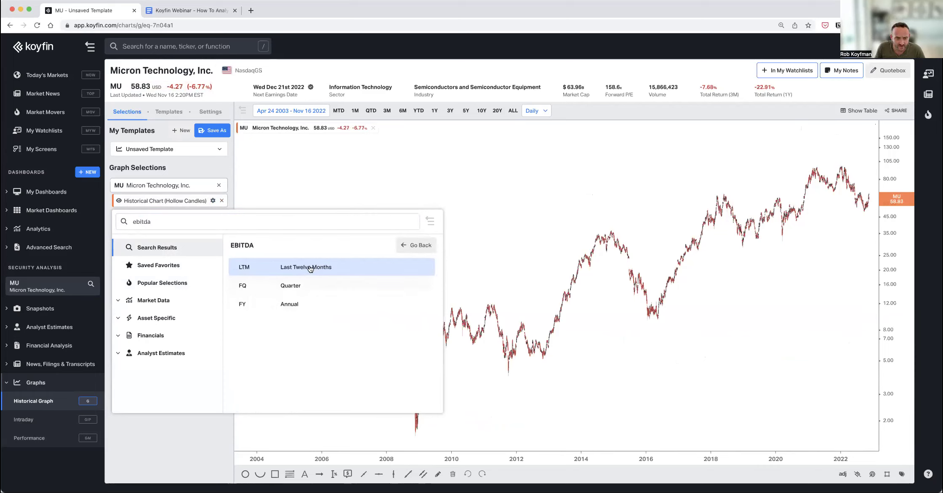
{"action": "left_click", "coordinate": [310, 268]}
{"action": "left_click", "coordinate": [163, 452]}
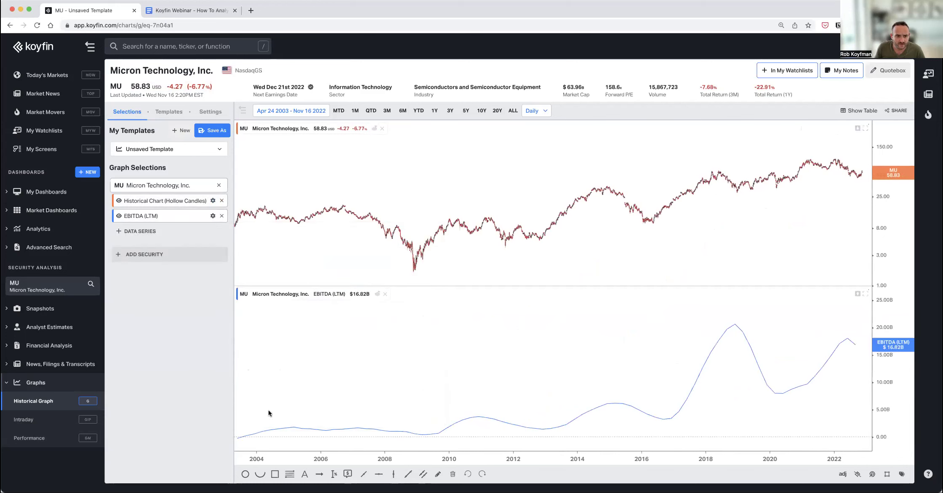
Change the chart type of the EBITDA (LTM) series to bars
{"action": "left_click", "coordinate": [213, 216]}
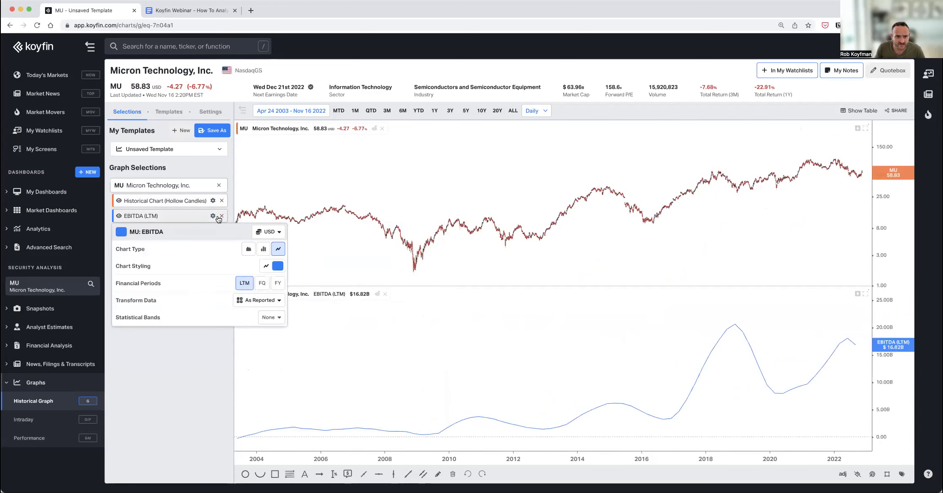
{"action": "left_click", "coordinate": [263, 249]}
{"action": "left_click", "coordinate": [179, 387]}
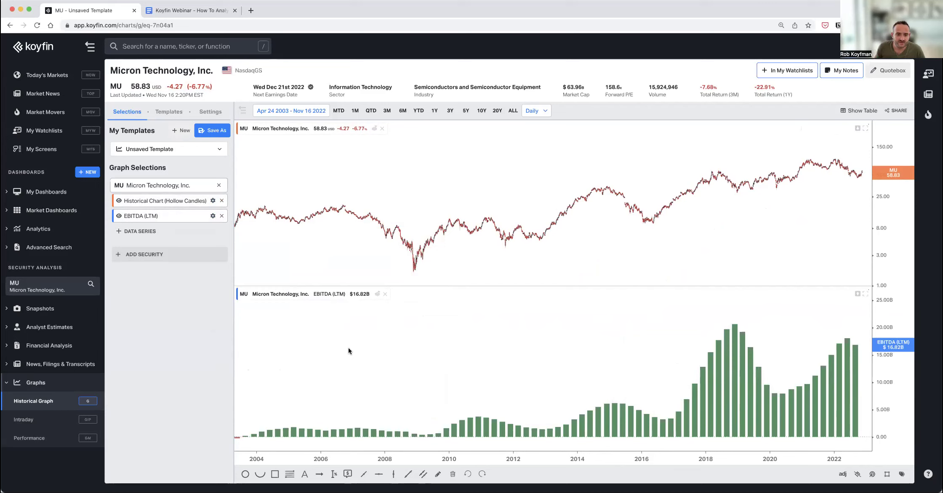
Add a second EBITDA series for Micron using the Last Twelve Months period
{"action": "left_click", "coordinate": [146, 232]}
{"action": "left_click", "coordinate": [152, 239]}
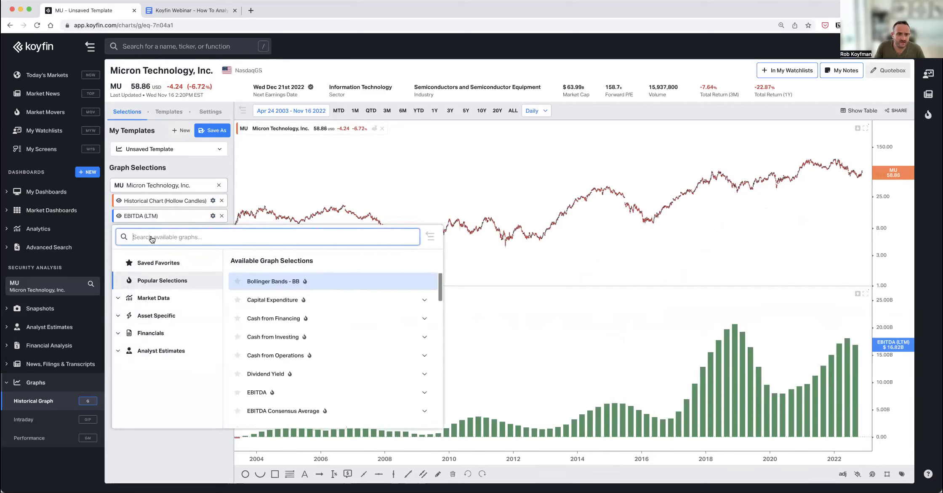
{"action": "type", "text": "ebitda"}
{"action": "left_click", "coordinate": [270, 281]}
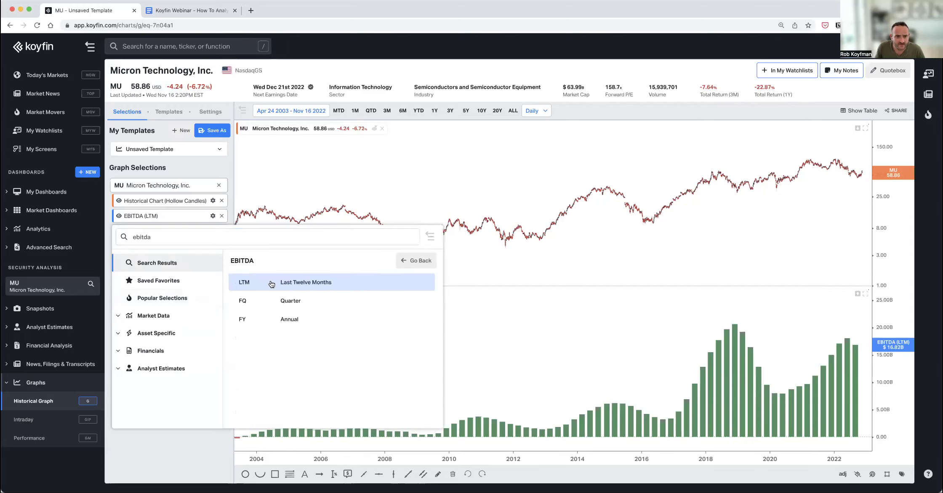
{"action": "left_click", "coordinate": [295, 285]}
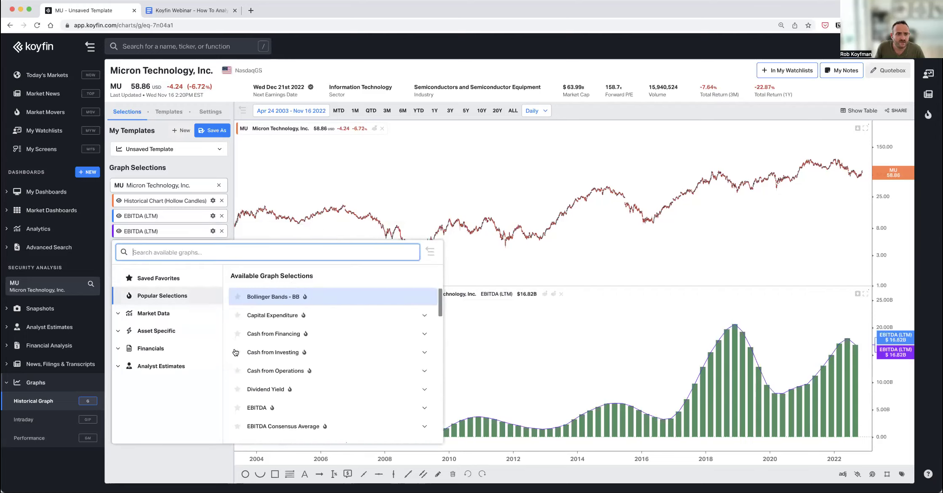
{"action": "left_click", "coordinate": [186, 478]}
Transform the second EBITDA series to QoQ Growth % and move it into its own pane below the EBITDA level
{"action": "left_click", "coordinate": [213, 231]}
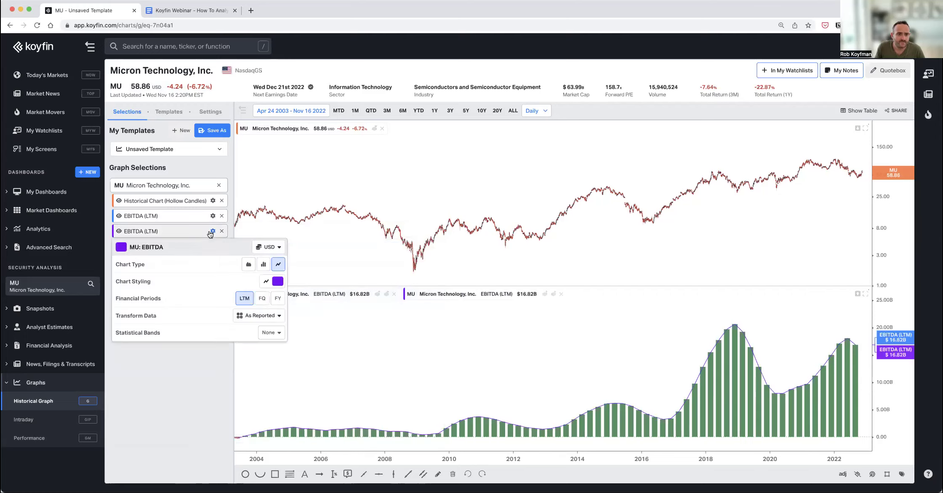
{"action": "left_click", "coordinate": [251, 317]}
{"action": "left_click", "coordinate": [199, 376]}
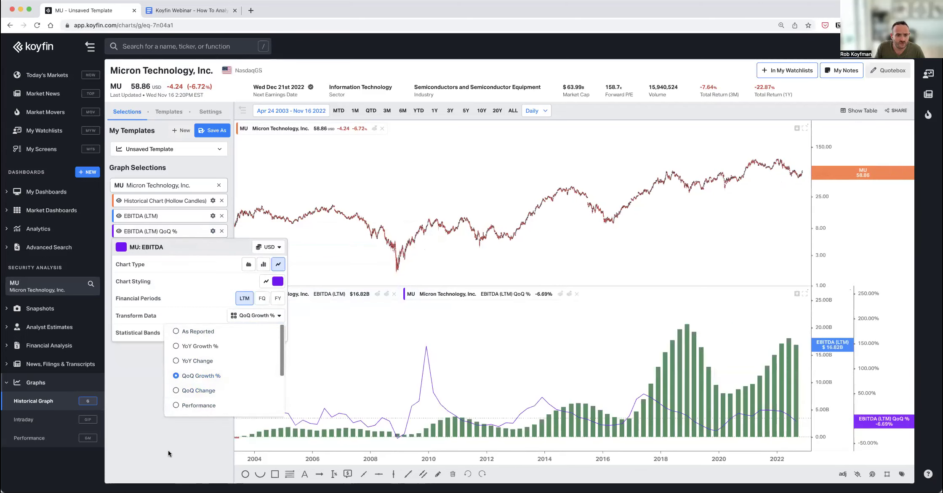
{"action": "left_click", "coordinate": [194, 434]}
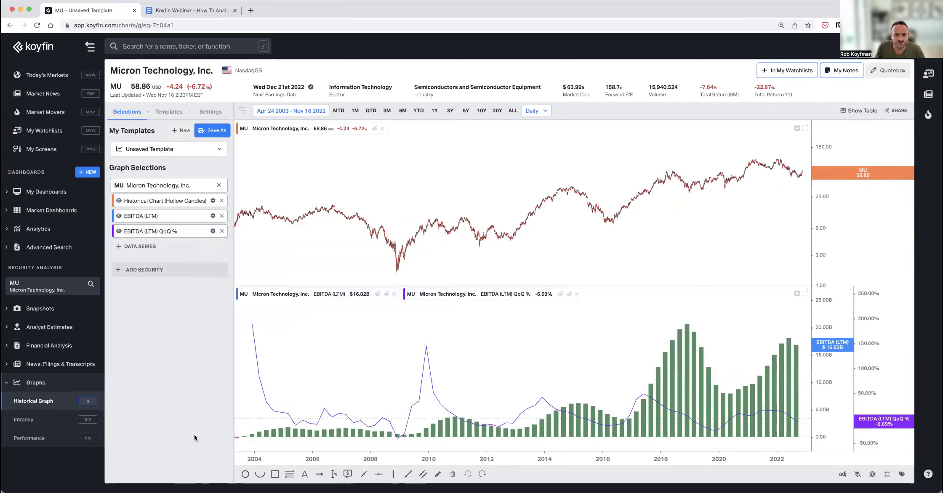
{"action": "left_click", "coordinate": [561, 294]}
Display the EBITDA (LTM) QoQ % series as bars in a taller pane and narrow the graph's range to start in August 2005
{"action": "left_click", "coordinate": [212, 231]}
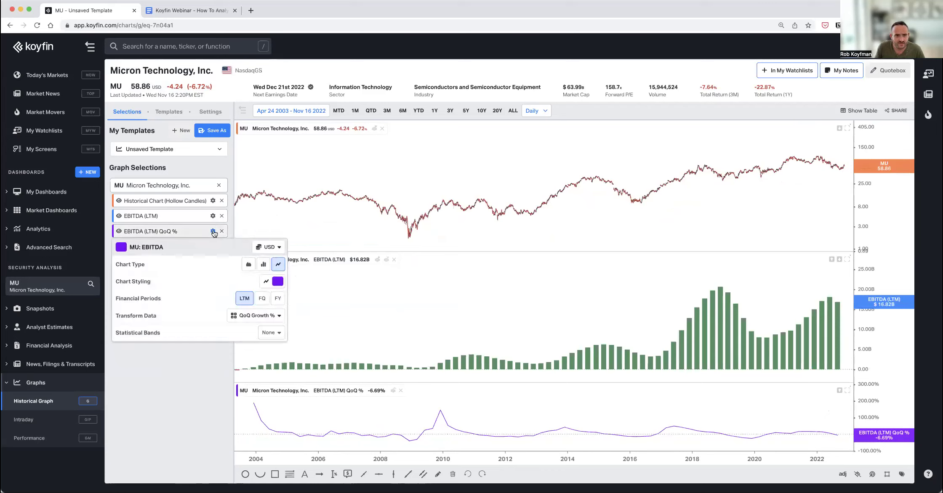
{"action": "left_click", "coordinate": [263, 264]}
{"action": "left_click", "coordinate": [127, 385]}
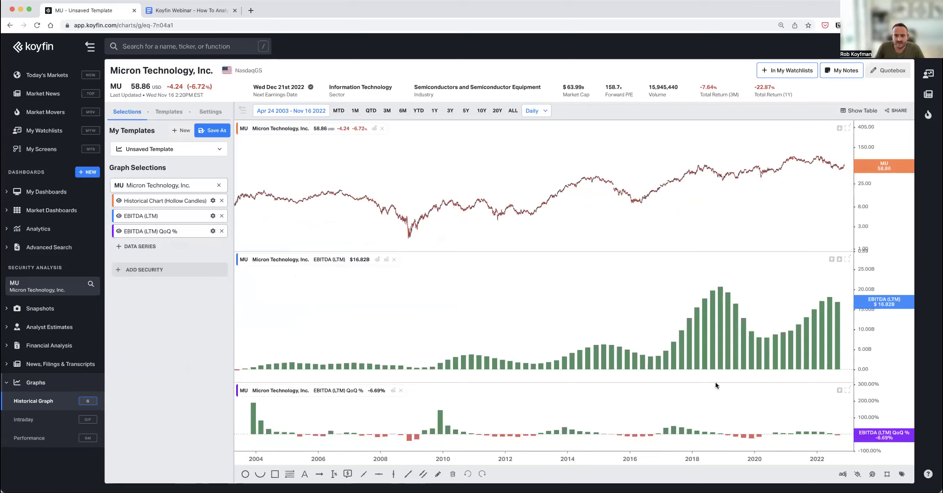
{"action": "left_click_drag", "start_coordinate": [715, 384], "coordinate": [668, 358]}
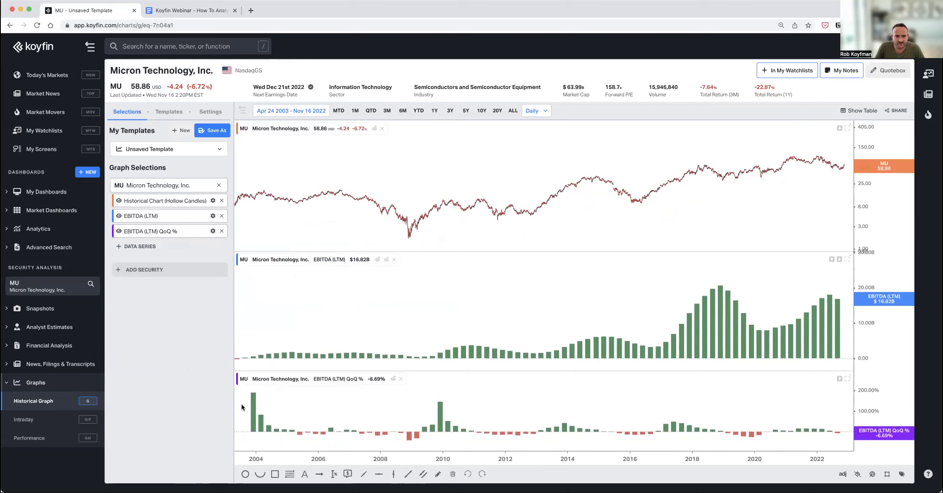
{"action": "scroll", "coordinate": [347, 408], "scroll_direction": "up", "scroll_amount": 3}
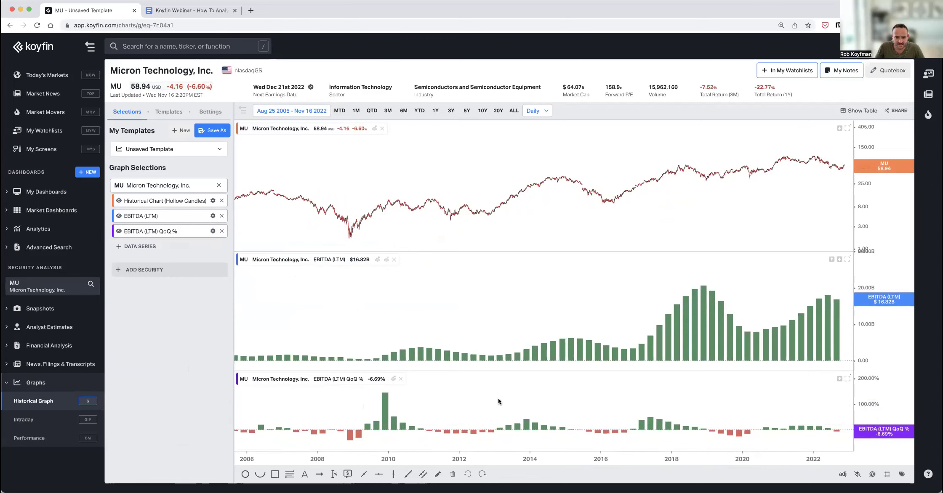
Narrow the graph's date range to start in March 2010
{"action": "scroll", "coordinate": [490, 397], "scroll_direction": "up", "scroll_amount": 4}
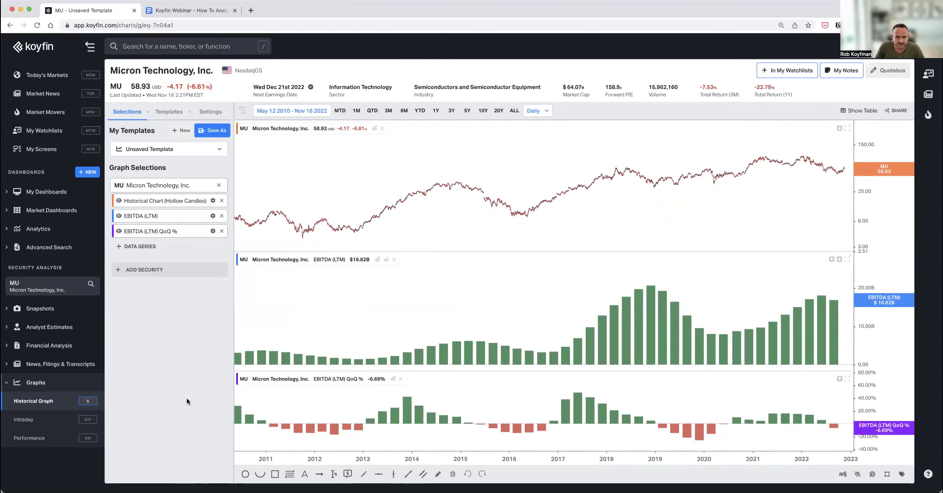
{"action": "scroll", "coordinate": [396, 409], "scroll_direction": "down", "scroll_amount": 3}
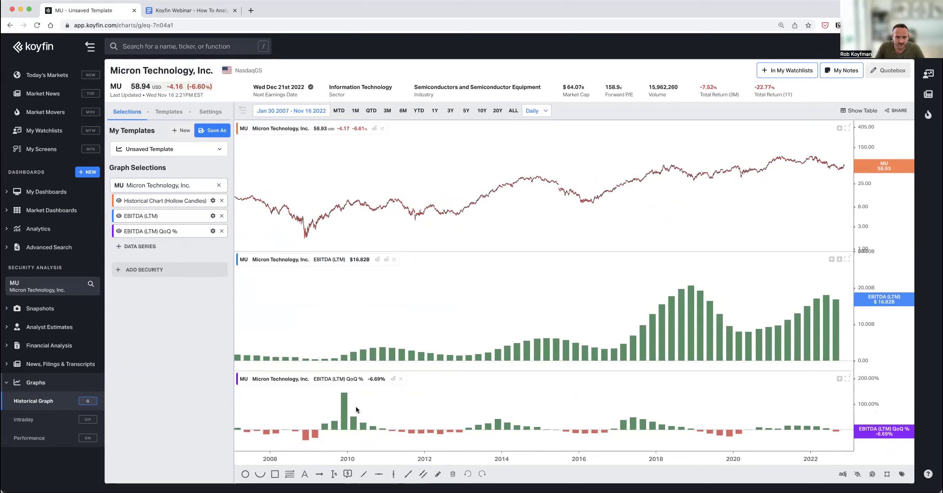
{"action": "mouse_move", "coordinate": [343, 399]}
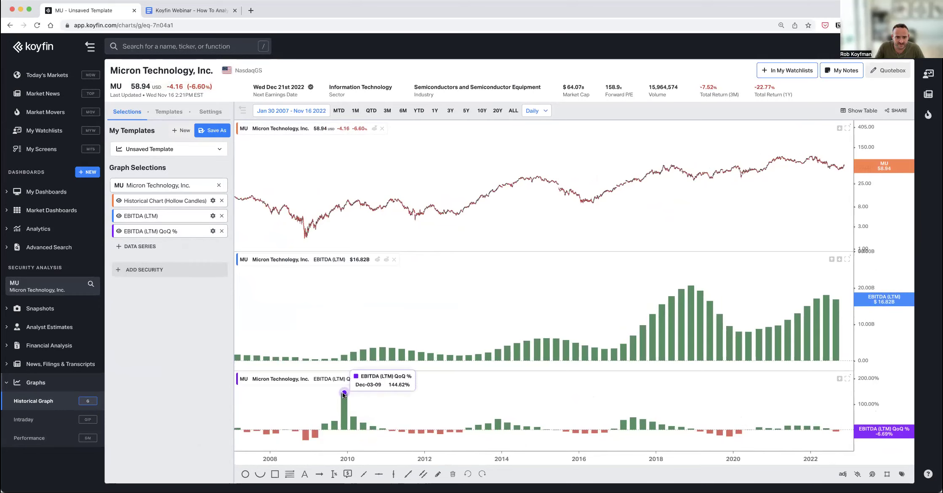
{"action": "scroll", "coordinate": [394, 415], "scroll_direction": "up", "scroll_amount": 3}
{"action": "scroll", "coordinate": [402, 417], "scroll_direction": "down", "scroll_amount": 1}
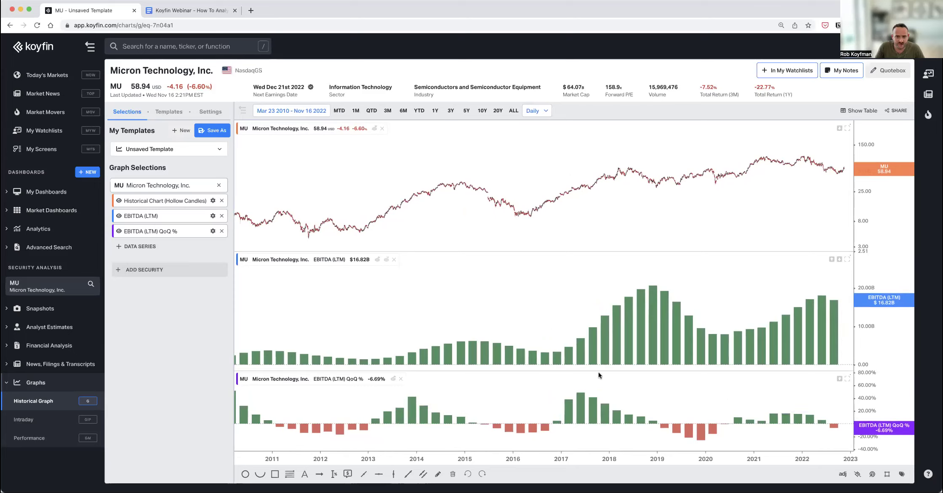
Enlarge the EBITDA (LTM) QoQ % pane by shrinking the EBITDA (LTM) pane above it
{"action": "left_click_drag", "start_coordinate": [597, 373], "coordinate": [598, 336]}
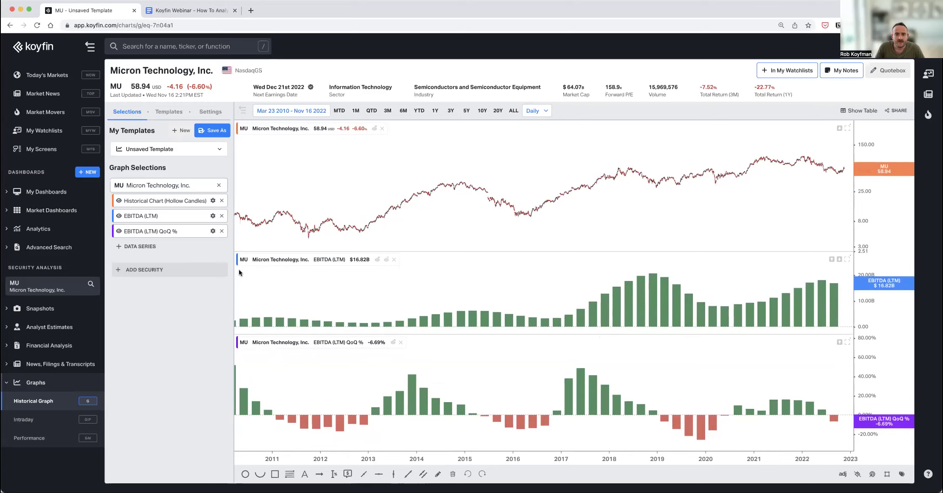
{"action": "scroll", "coordinate": [239, 270], "scroll_direction": "up", "scroll_amount": 1}
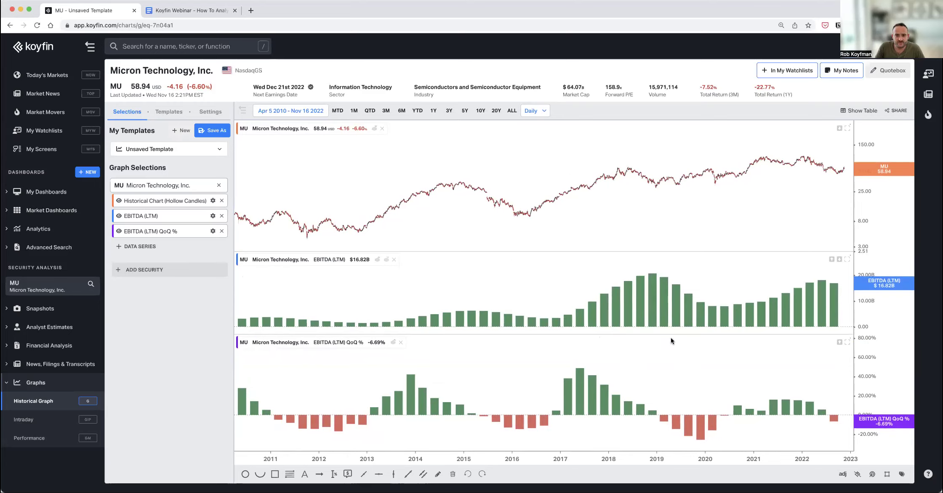
{"action": "left_click_drag", "start_coordinate": [669, 335], "coordinate": [670, 288]}
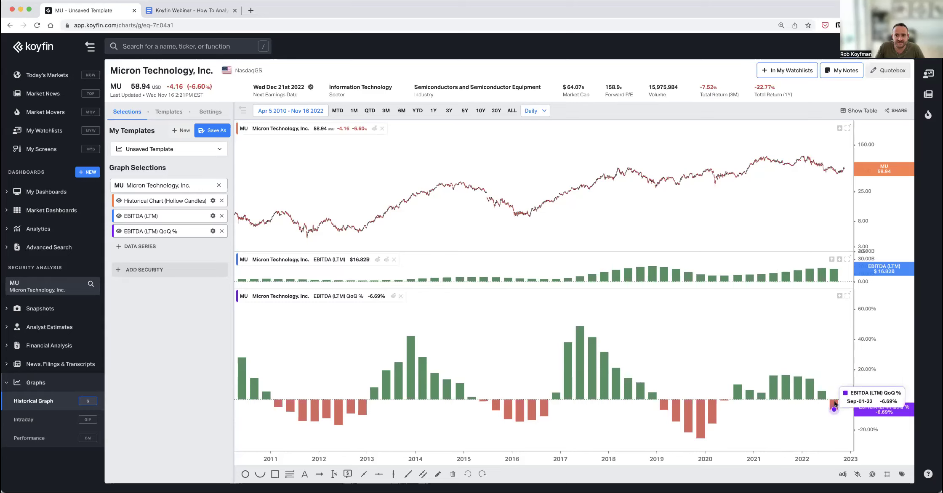
{"action": "scroll", "coordinate": [828, 411], "scroll_direction": "down", "scroll_amount": 1}
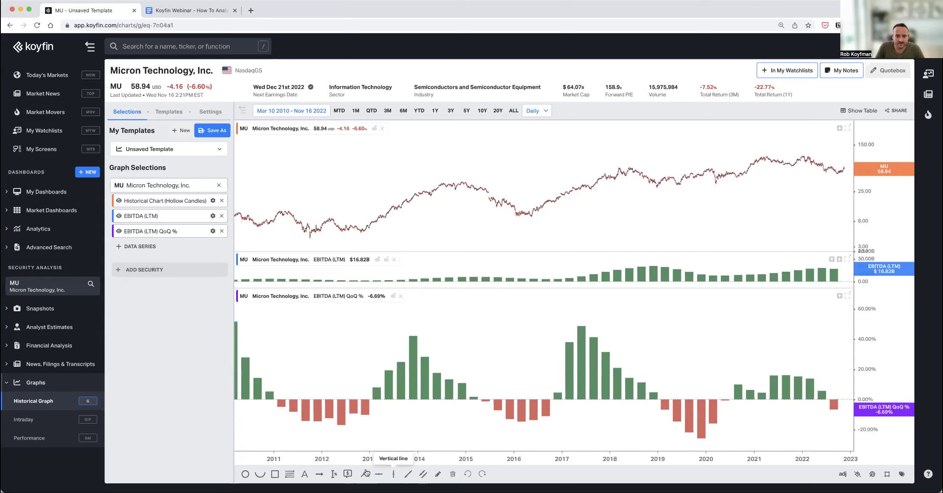
Add value labels to the EBITDA (LTM) QoQ % bars at the latest quarter, the 2012, 2016 and 2020 troughs and the 2013, 2017 and 2021 peaks
{"action": "left_click", "coordinate": [345, 476]}
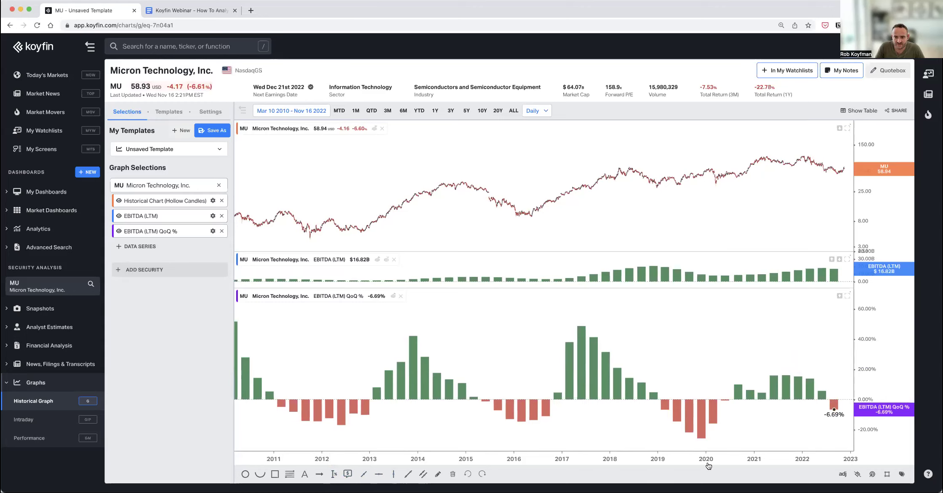
{"action": "left_click", "coordinate": [702, 446]}
{"action": "left_click", "coordinate": [527, 435]}
{"action": "left_click", "coordinate": [341, 426]}
{"action": "left_click", "coordinate": [414, 336]}
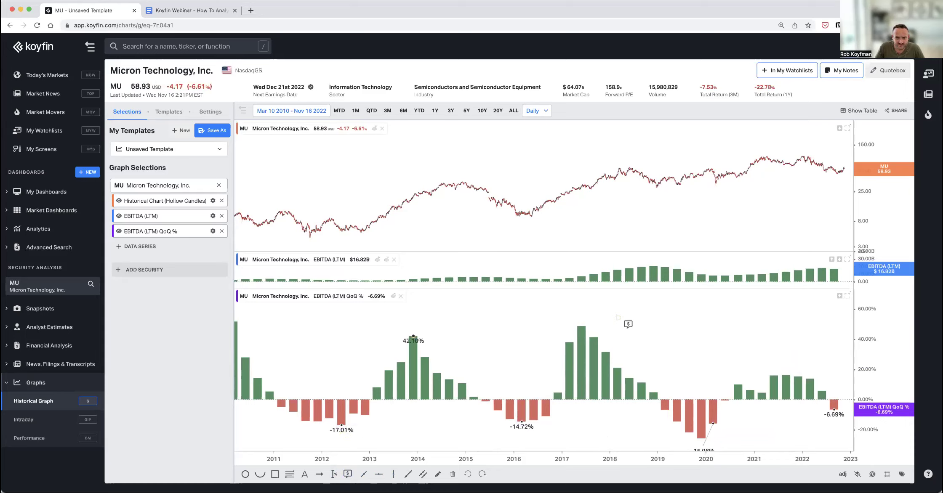
{"action": "left_click", "coordinate": [581, 315]}
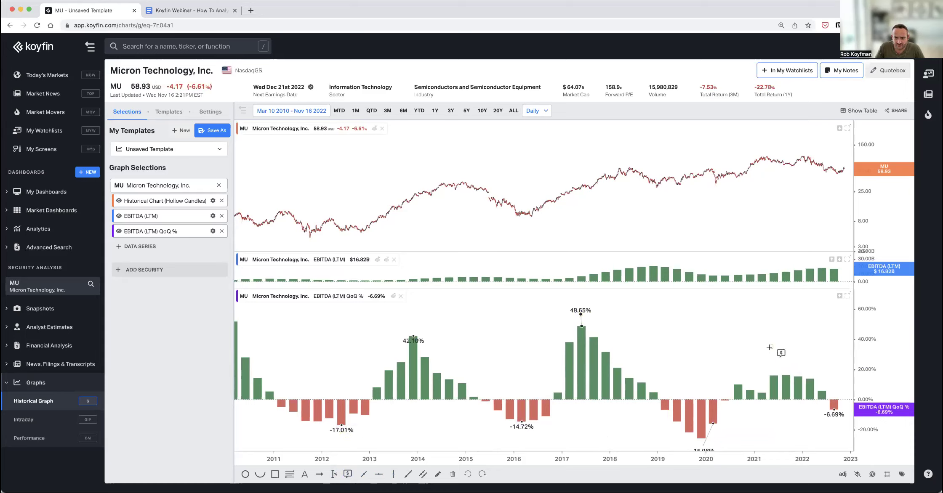
{"action": "left_click", "coordinate": [793, 361]}
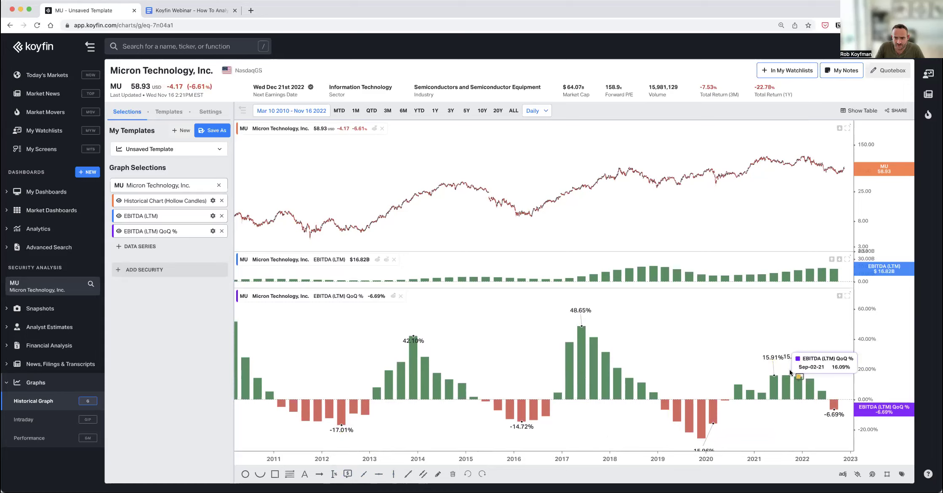
{"action": "left_click", "coordinate": [830, 417]}
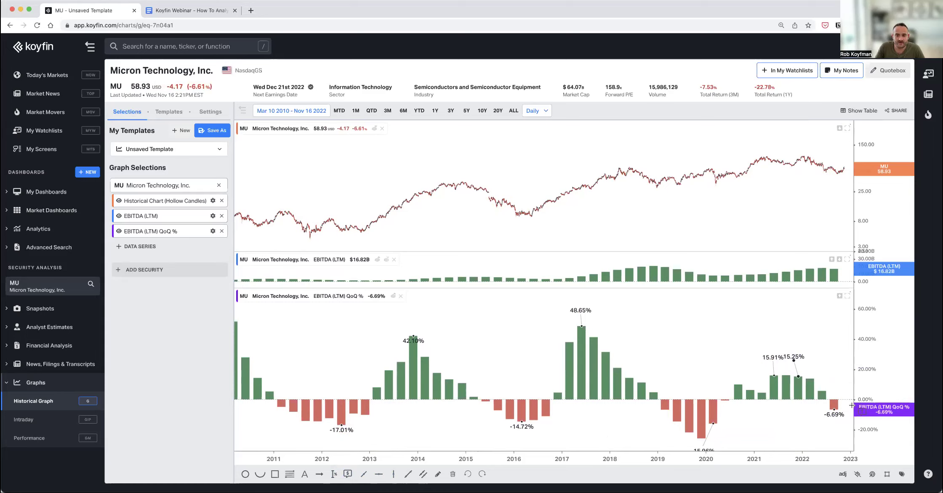
Widen the graph's date range to start in March 2003 and make the EBITDA (LTM) pane taller
{"action": "mouse_move", "coordinate": [837, 408]}
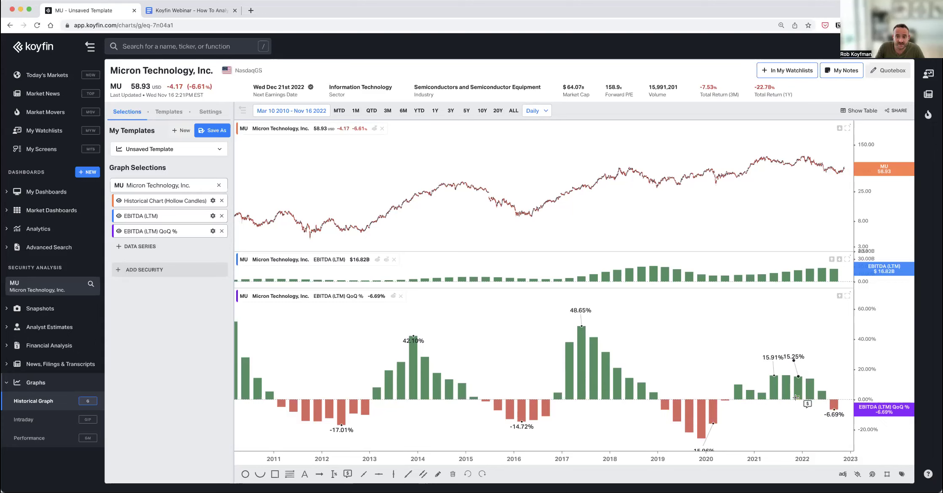
{"action": "scroll", "coordinate": [700, 375], "scroll_direction": "down", "scroll_amount": 5}
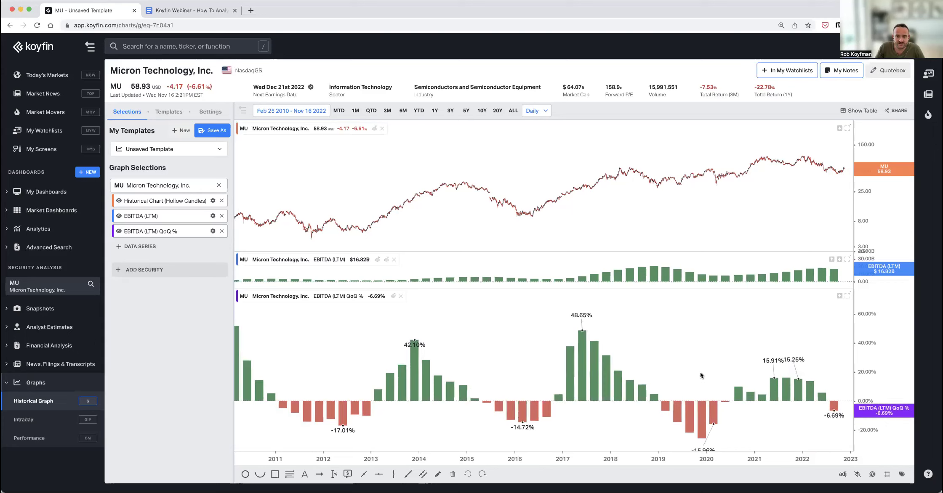
{"action": "scroll", "coordinate": [690, 366], "scroll_direction": "down", "scroll_amount": 1}
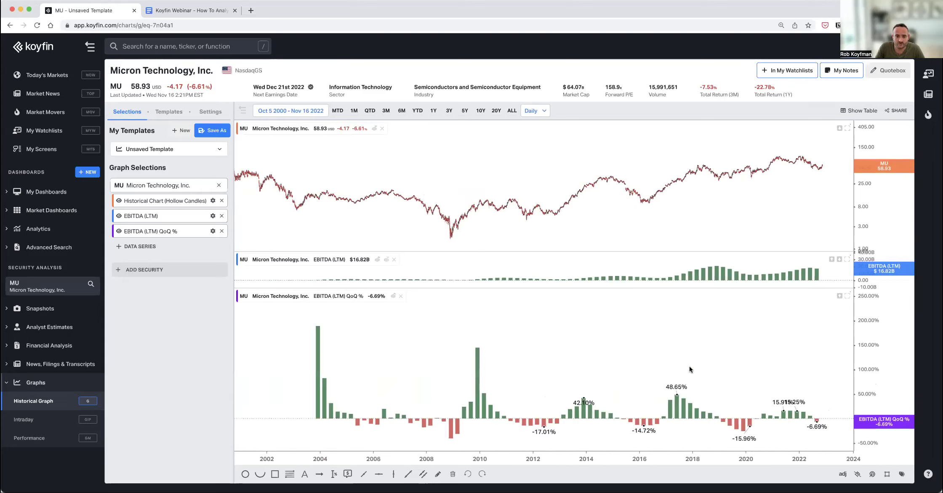
{"action": "scroll", "coordinate": [710, 367], "scroll_direction": "down", "scroll_amount": 2}
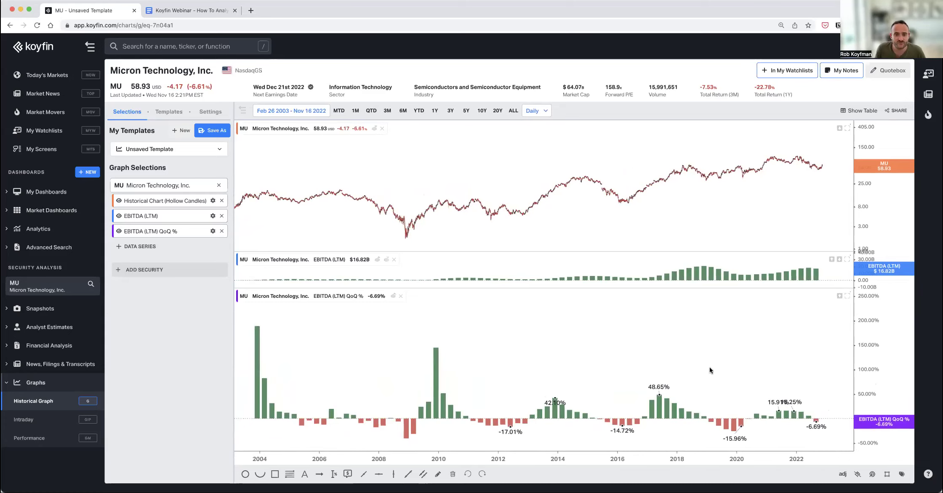
{"action": "scroll", "coordinate": [685, 312], "scroll_direction": "up", "scroll_amount": 1}
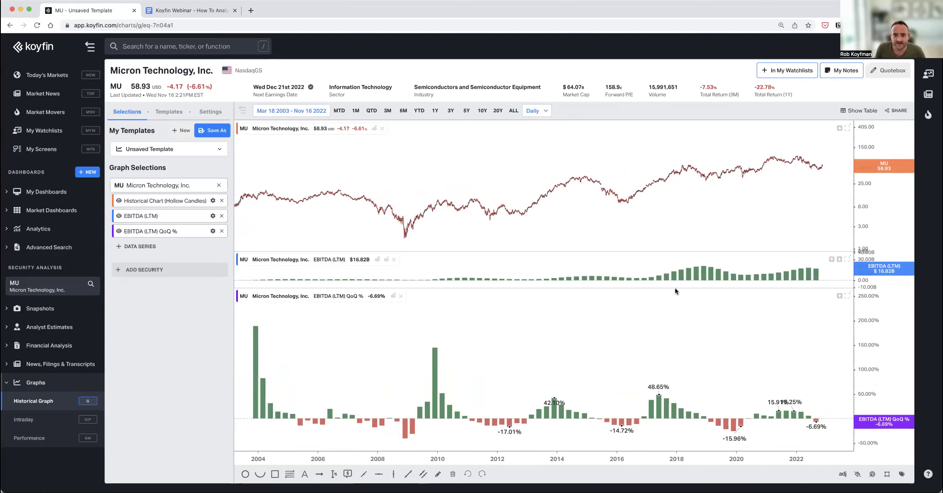
{"action": "left_click_drag", "start_coordinate": [675, 291], "coordinate": [672, 313]}
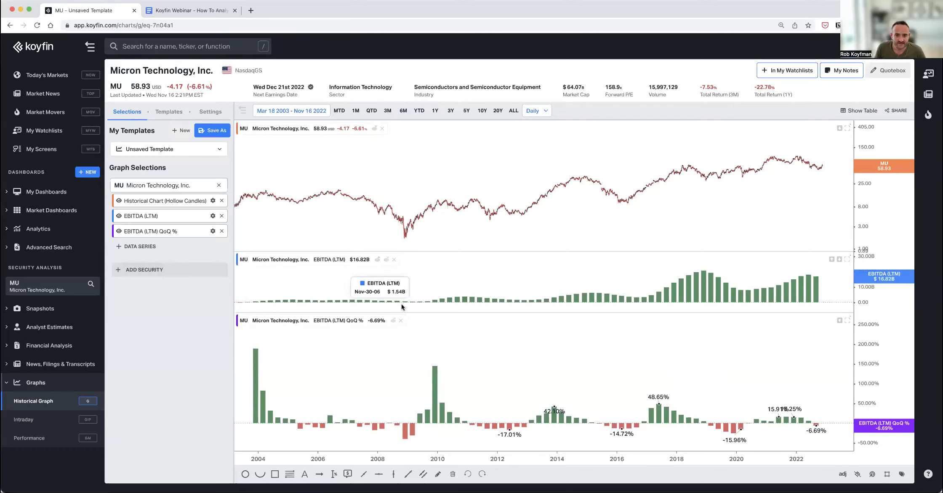
Add the Forward Rolling Change % series with the 1Y period for Micron
{"action": "left_click", "coordinate": [152, 247]}
{"action": "left_click", "coordinate": [149, 253]}
{"action": "type", "text": "foward"}
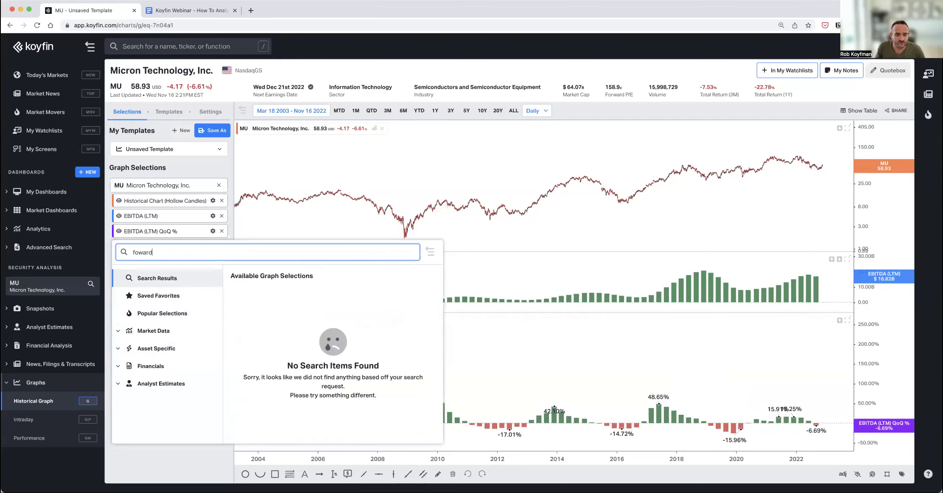
{"action": "key", "text": "BackSpace"}
{"action": "key", "text": "BackSpace"}
{"action": "key", "text": "BackSpace"}
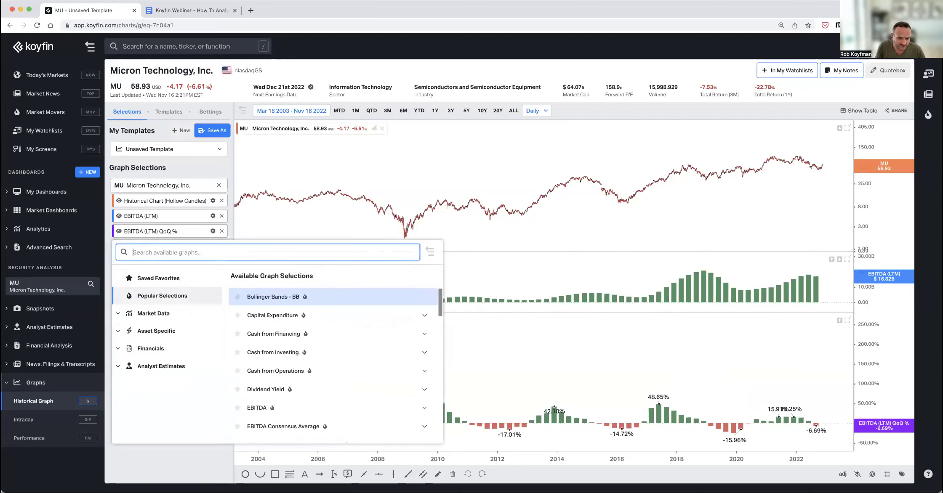
{"action": "type", "text": "price"}
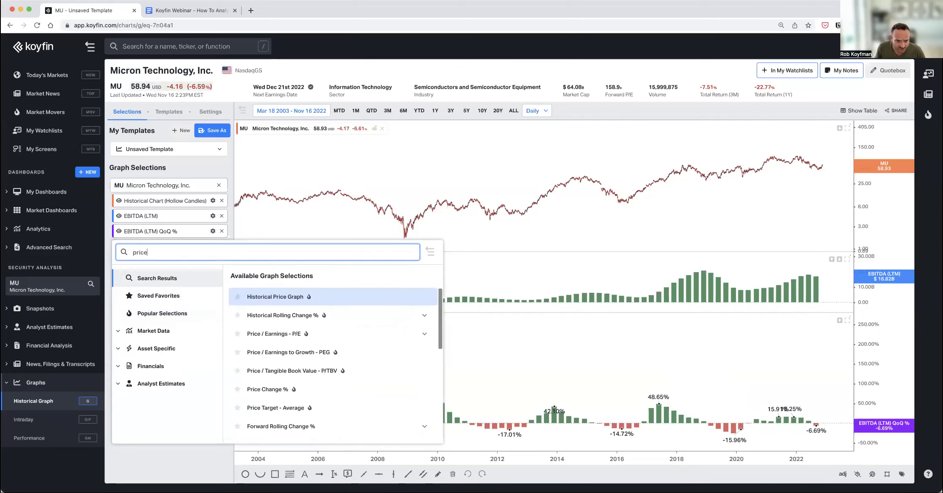
{"action": "scroll", "coordinate": [289, 379], "scroll_direction": "down", "scroll_amount": 1}
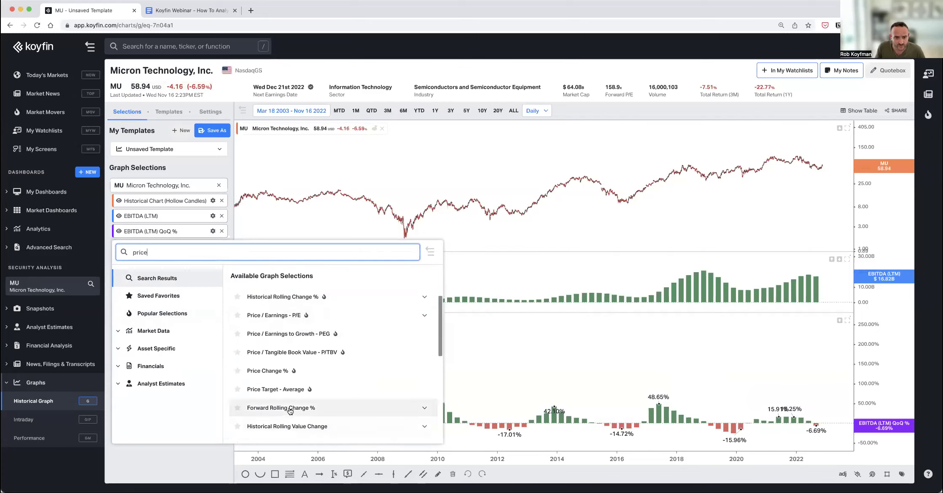
{"action": "left_click", "coordinate": [291, 406]}
{"action": "left_click", "coordinate": [289, 372]}
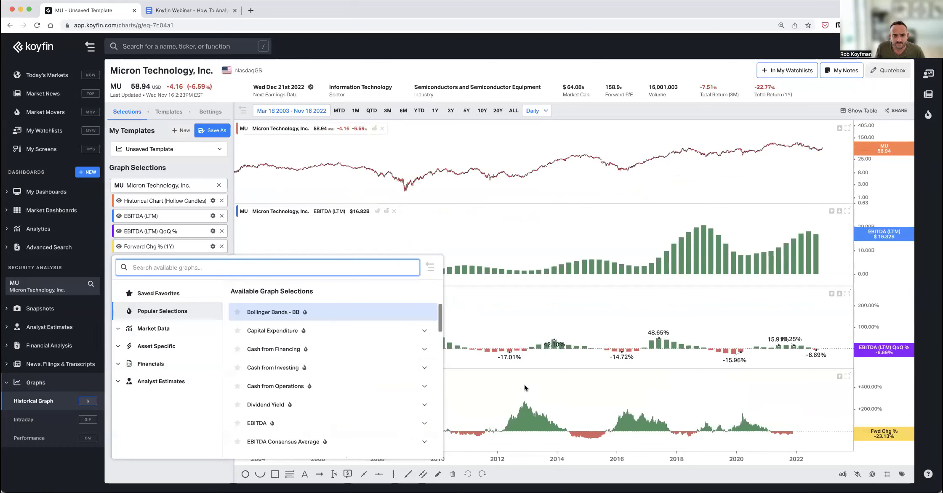
{"action": "left_click", "coordinate": [164, 465]}
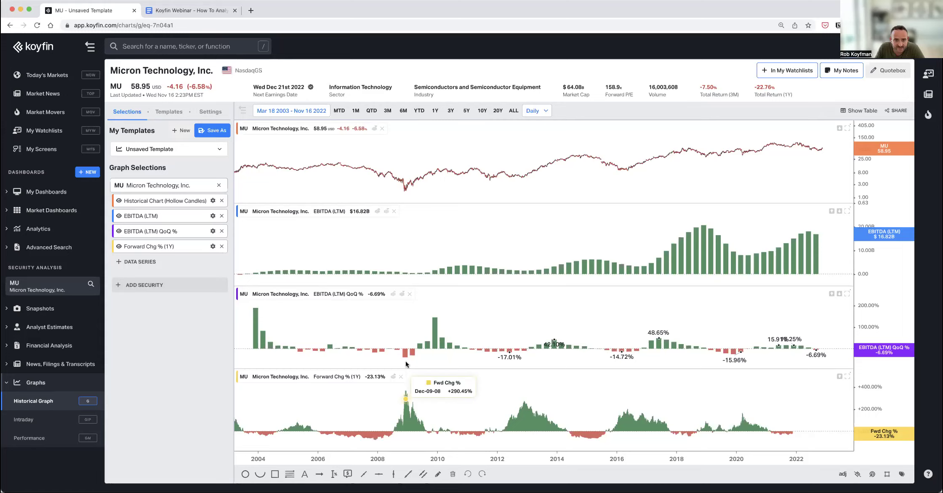
Hide the EBITDA (LTM) and historical price series and delete all drawn labels from the graph
{"action": "mouse_move", "coordinate": [411, 187]}
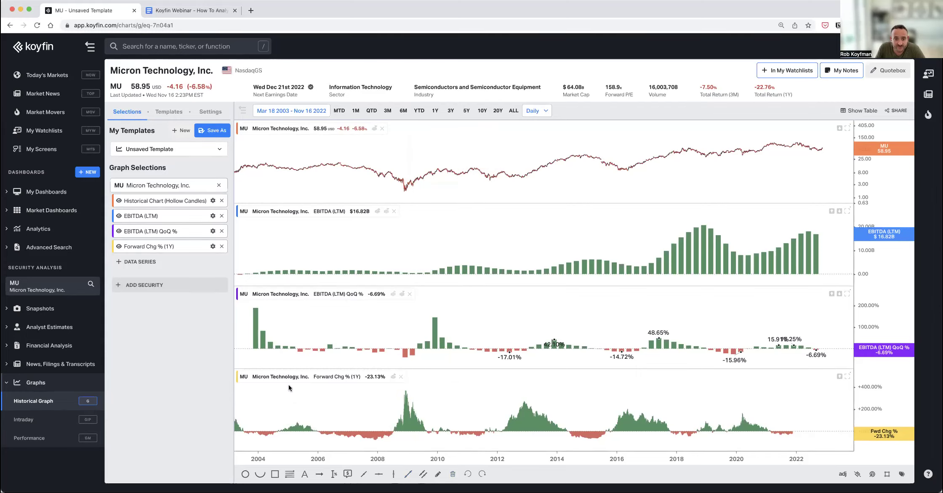
{"action": "scroll", "coordinate": [302, 240], "scroll_direction": "up", "scroll_amount": 2}
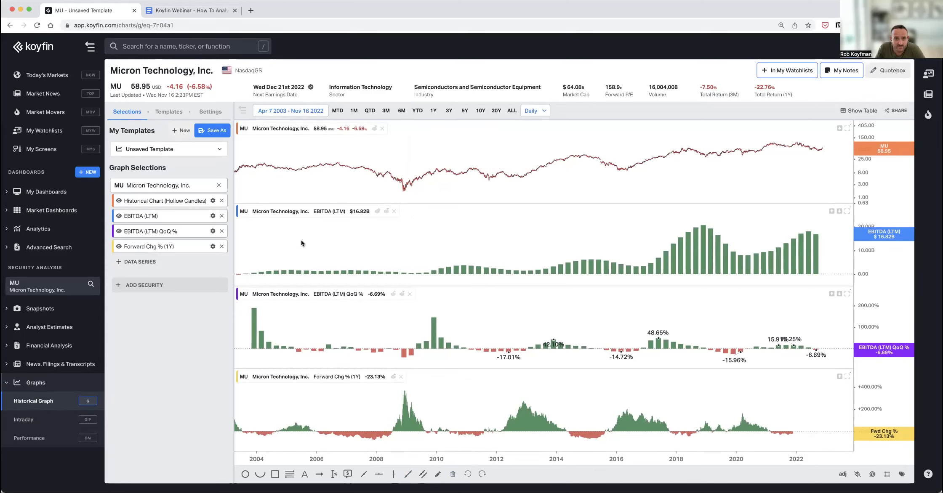
{"action": "left_click", "coordinate": [119, 217]}
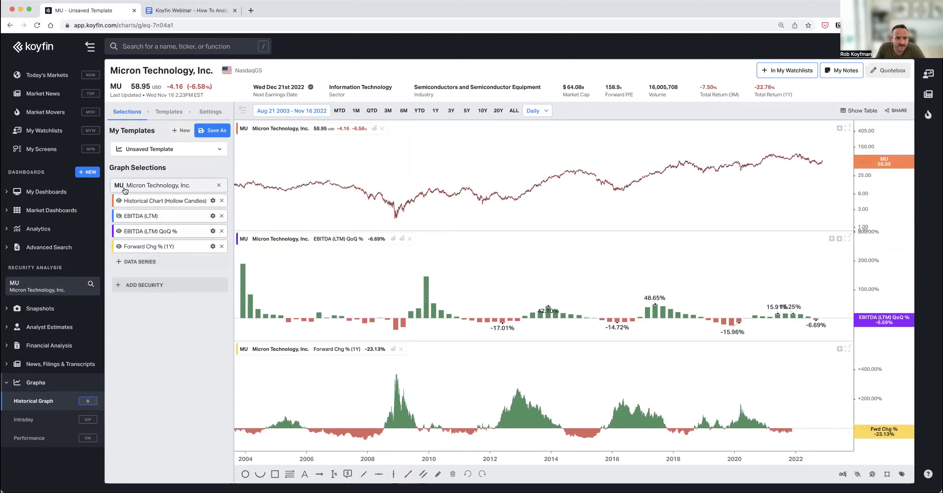
{"action": "left_click", "coordinate": [120, 202]}
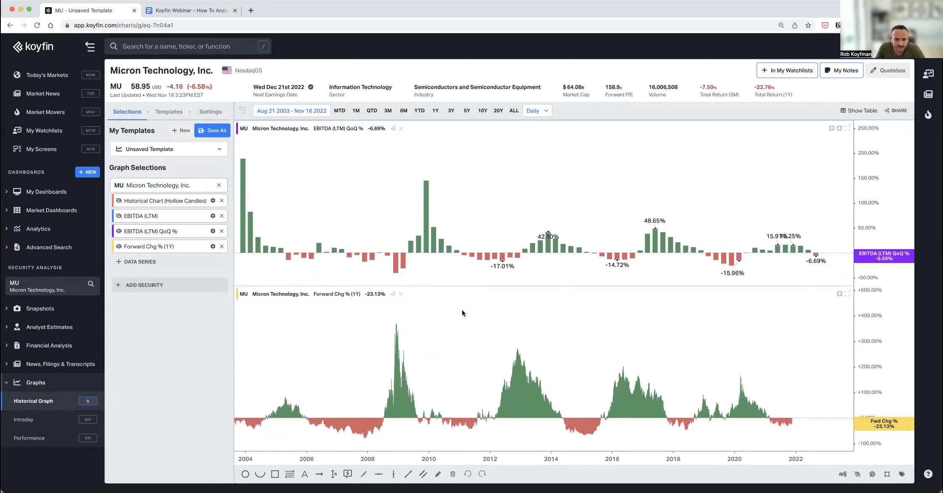
{"action": "left_click", "coordinate": [452, 474]}
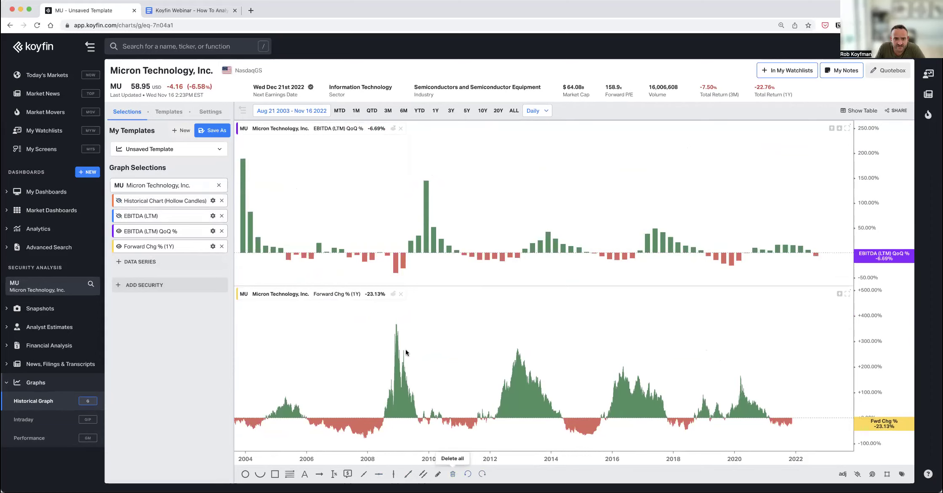
Set the graph to the 20-year range and narrow it to start in January 2004
{"action": "left_click", "coordinate": [498, 110]}
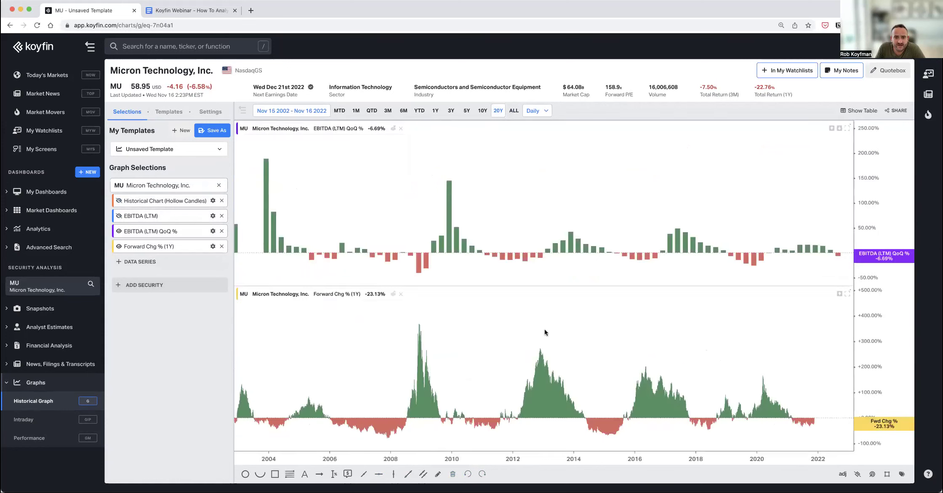
{"action": "scroll", "coordinate": [549, 293], "scroll_direction": "up", "scroll_amount": 2}
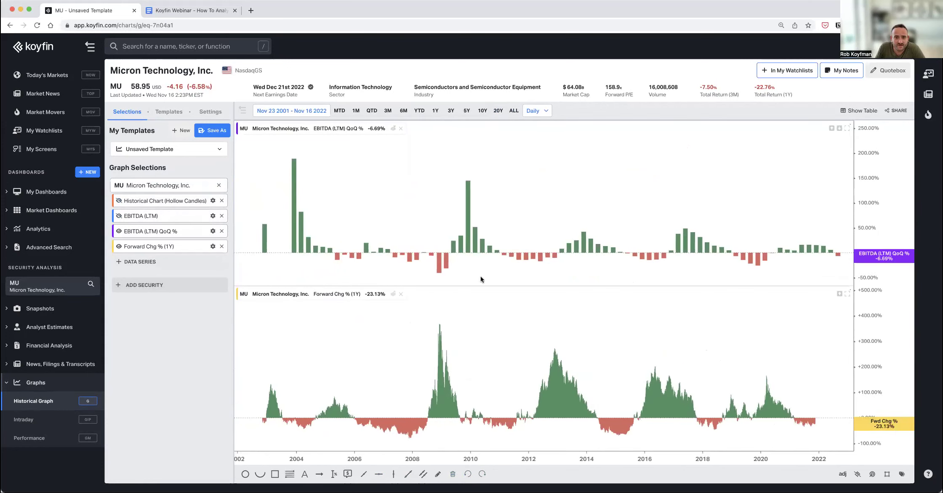
{"action": "scroll", "coordinate": [415, 308], "scroll_direction": "down", "scroll_amount": 1}
{"action": "scroll", "coordinate": [414, 305], "scroll_direction": "up", "scroll_amount": 1}
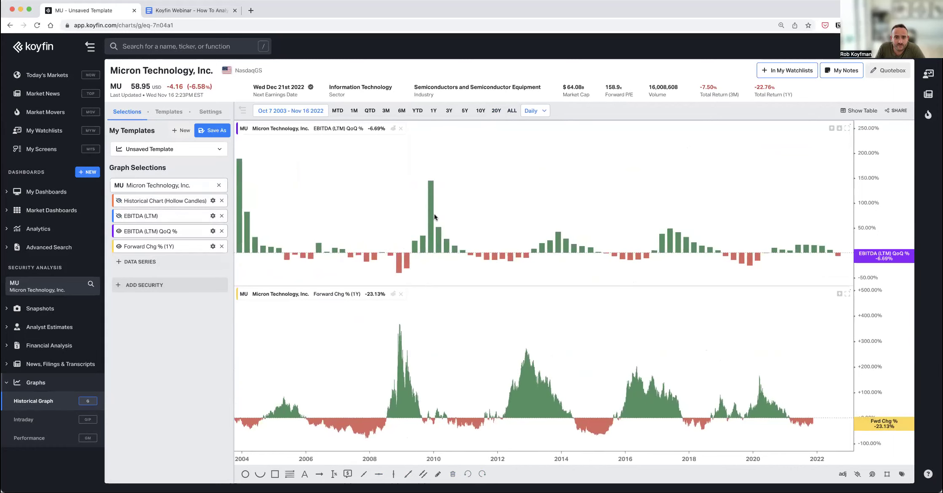
{"action": "scroll", "coordinate": [355, 277], "scroll_direction": "up", "scroll_amount": 1}
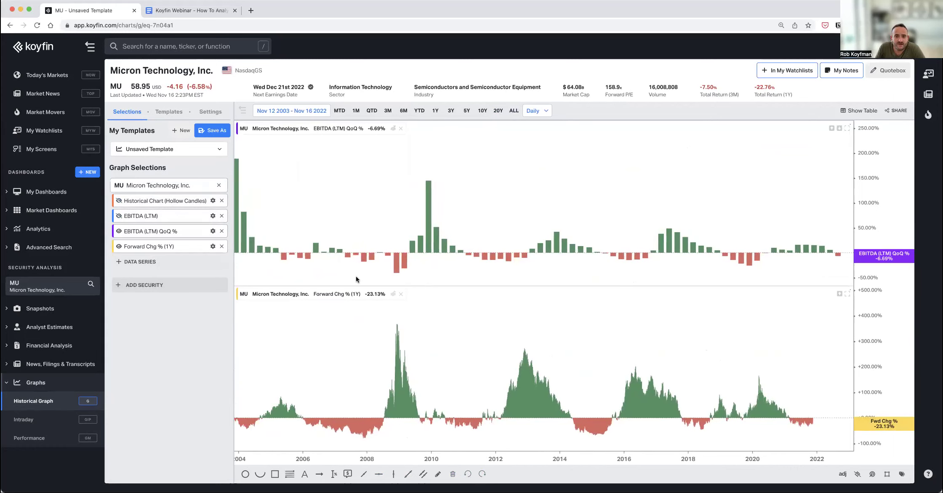
{"action": "scroll", "coordinate": [404, 261], "scroll_direction": "up", "scroll_amount": 2}
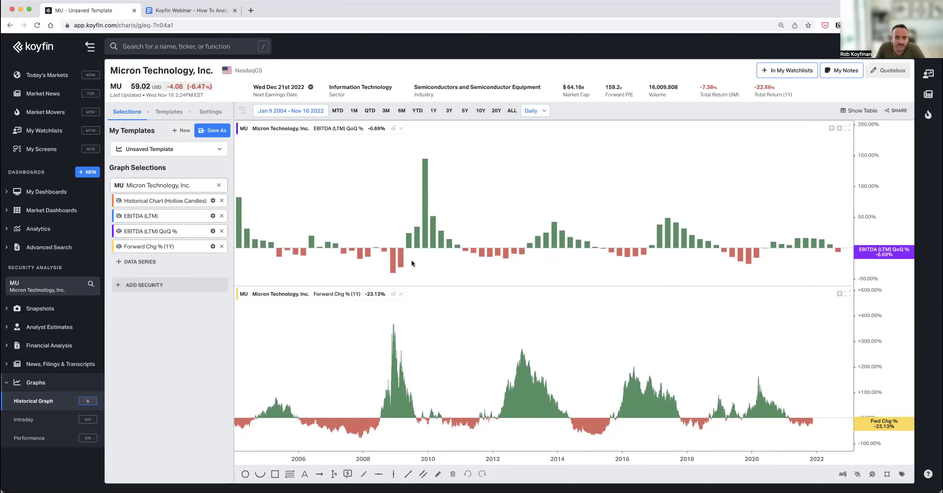
Compare Micron's quarterly EBITDA growth with its one-year forward price change over shorter and longer date ranges
{"action": "scroll", "coordinate": [422, 257], "scroll_direction": "up", "scroll_amount": 3}
{"action": "scroll", "coordinate": [422, 257], "scroll_direction": "up", "scroll_amount": 2}
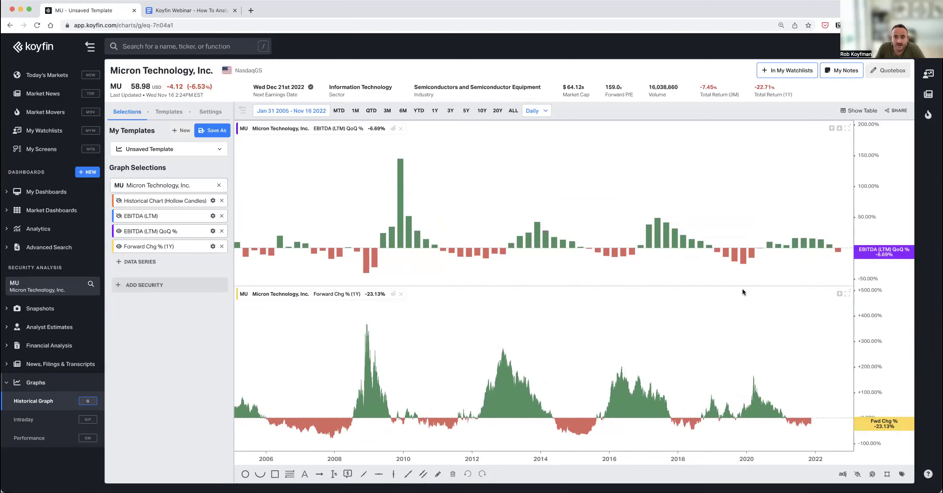
{"action": "scroll", "coordinate": [713, 287], "scroll_direction": "up", "scroll_amount": 5}
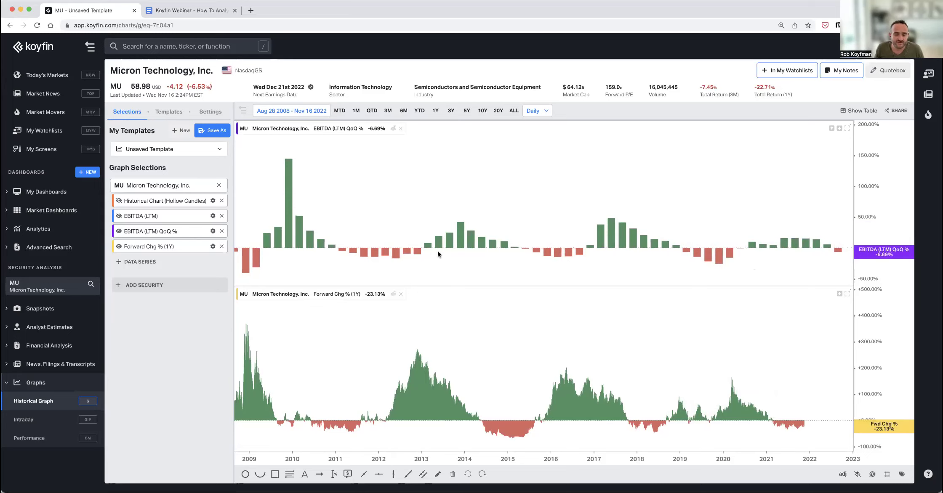
{"action": "scroll", "coordinate": [437, 254], "scroll_direction": "down", "scroll_amount": 3}
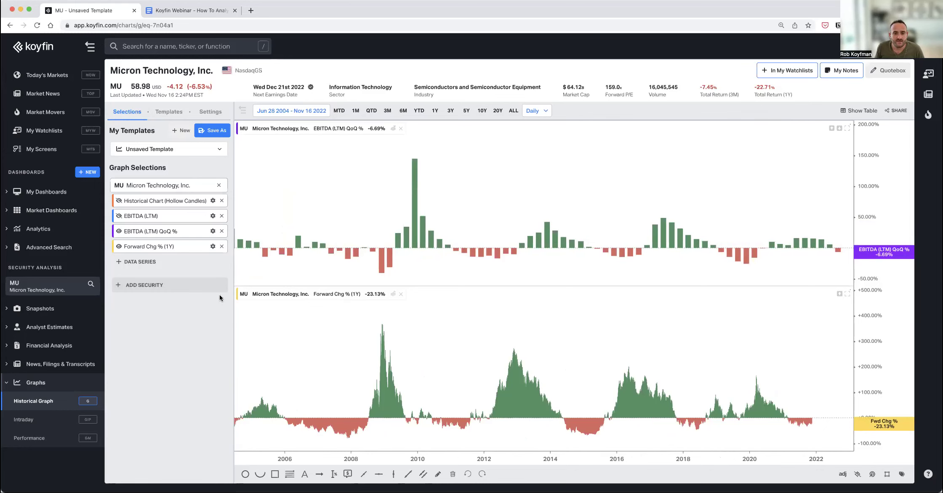
Switch to the webinar outline in Google Docs and read the topics from the growth rate terminology through Watchlists
{"action": "left_click", "coordinate": [200, 10]}
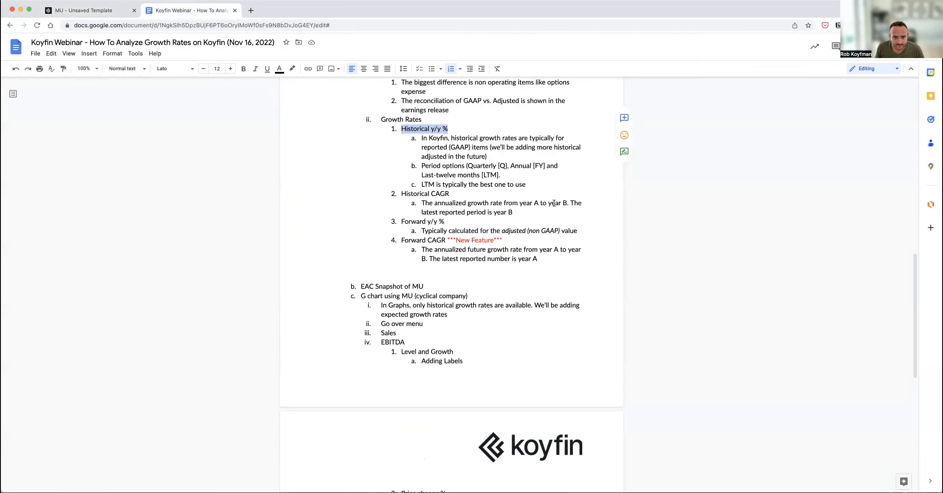
{"action": "scroll", "coordinate": [399, 207], "scroll_direction": "up", "scroll_amount": 2}
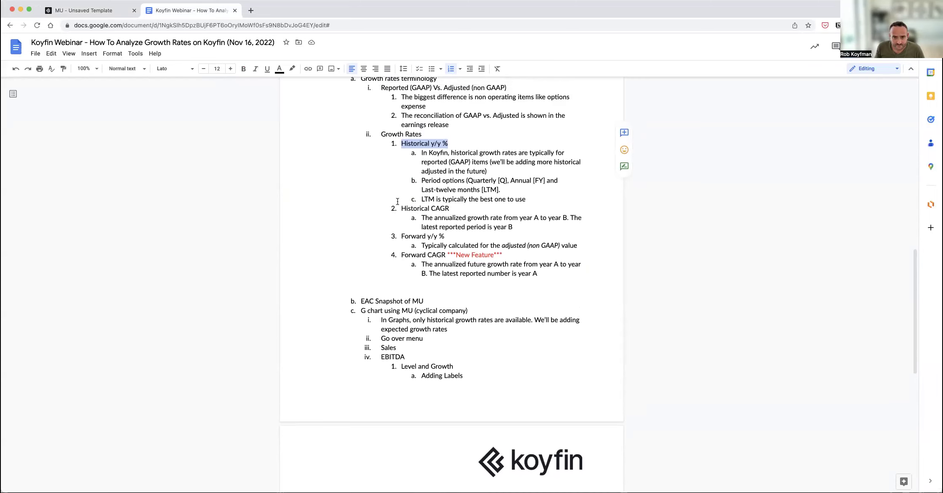
{"action": "scroll", "coordinate": [401, 203], "scroll_direction": "down", "scroll_amount": 1}
{"action": "scroll", "coordinate": [401, 203], "scroll_direction": "up", "scroll_amount": 1}
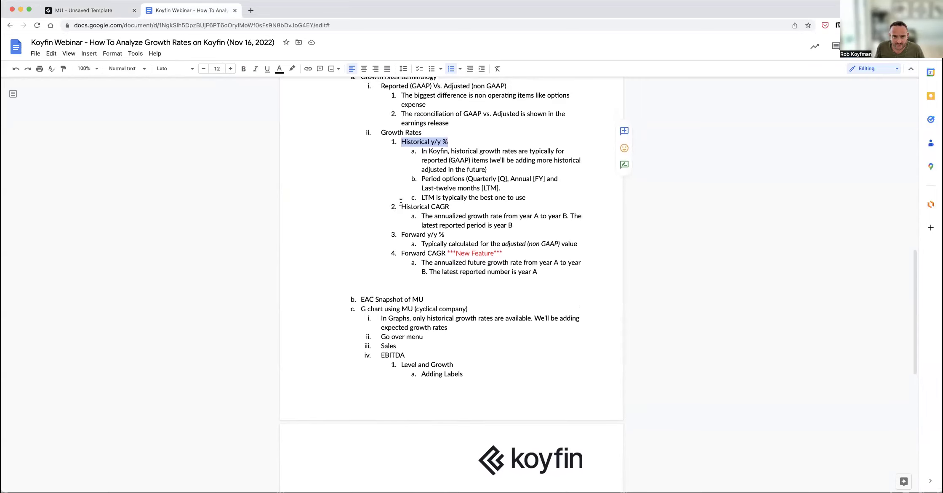
{"action": "scroll", "coordinate": [401, 202], "scroll_direction": "down", "scroll_amount": 5}
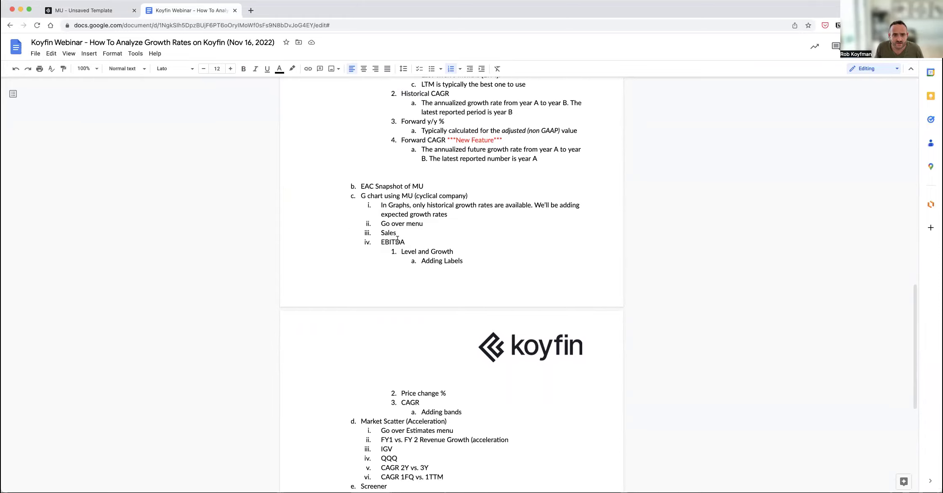
{"action": "scroll", "coordinate": [397, 239], "scroll_direction": "down", "scroll_amount": 2}
{"action": "scroll", "coordinate": [397, 239], "scroll_direction": "up", "scroll_amount": 2}
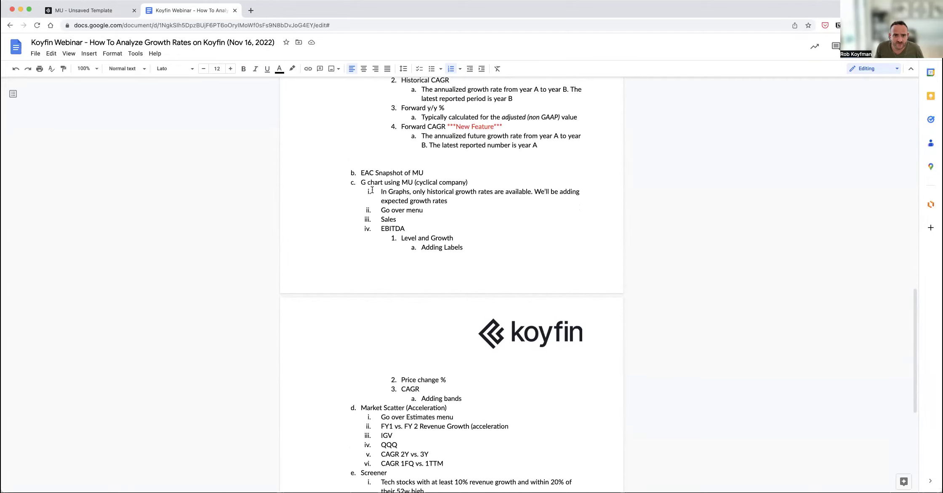
{"action": "scroll", "coordinate": [410, 219], "scroll_direction": "down", "scroll_amount": 5}
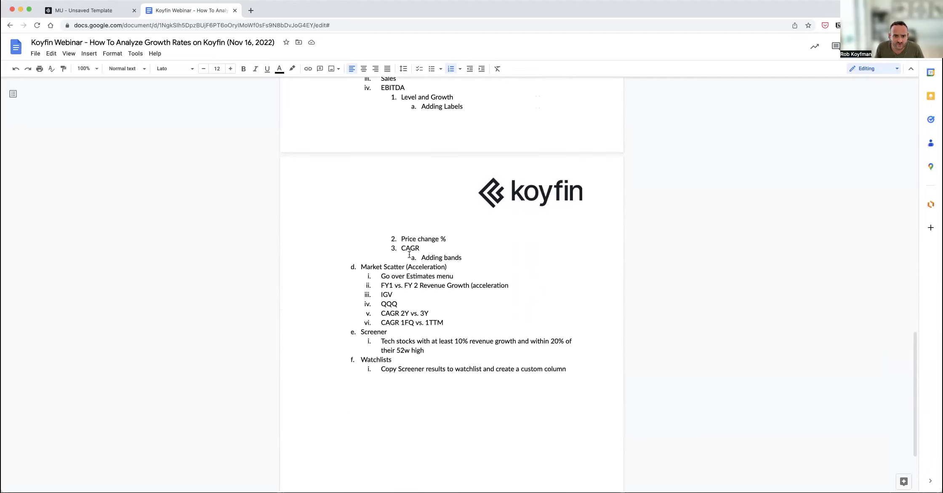
{"action": "scroll", "coordinate": [417, 219], "scroll_direction": "down", "scroll_amount": 1}
{"action": "scroll", "coordinate": [421, 225], "scroll_direction": "down", "scroll_amount": 1}
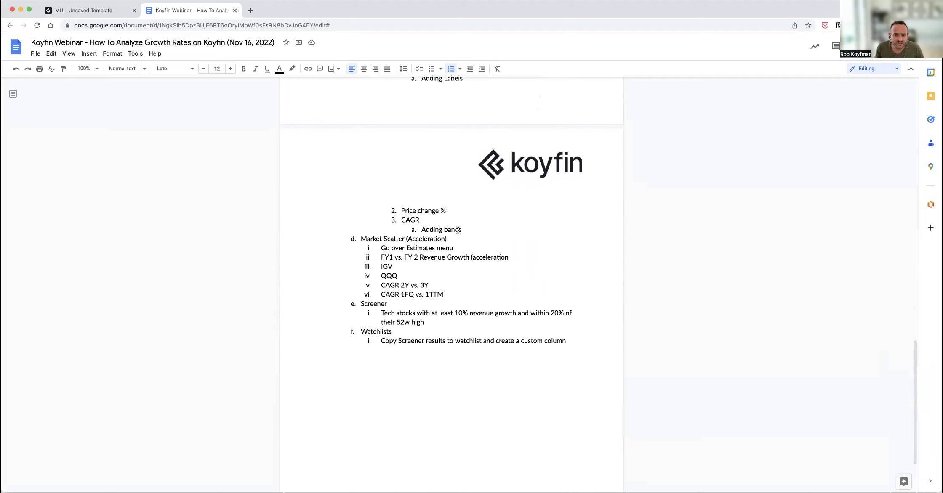
Switch back to Koyfin and remove the Forward Chg % (1Y) series from Micron's graph
{"action": "left_click", "coordinate": [91, 10]}
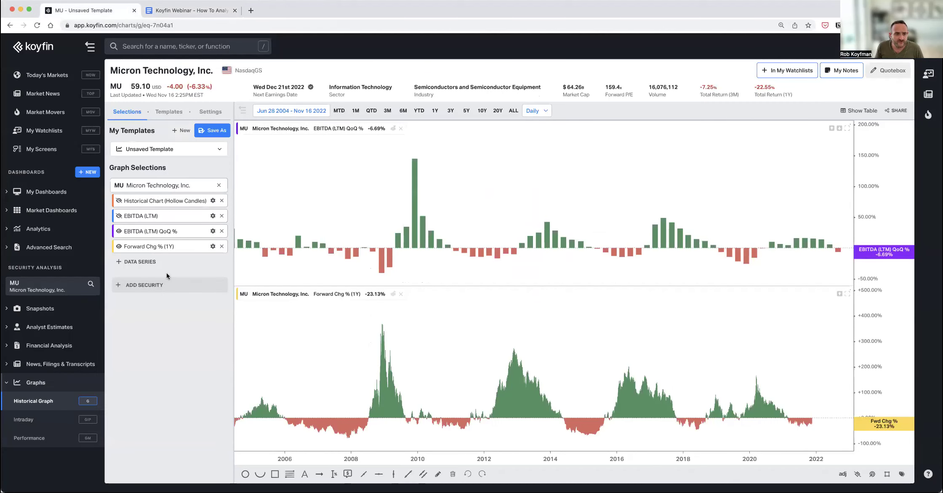
{"action": "left_click", "coordinate": [144, 263]}
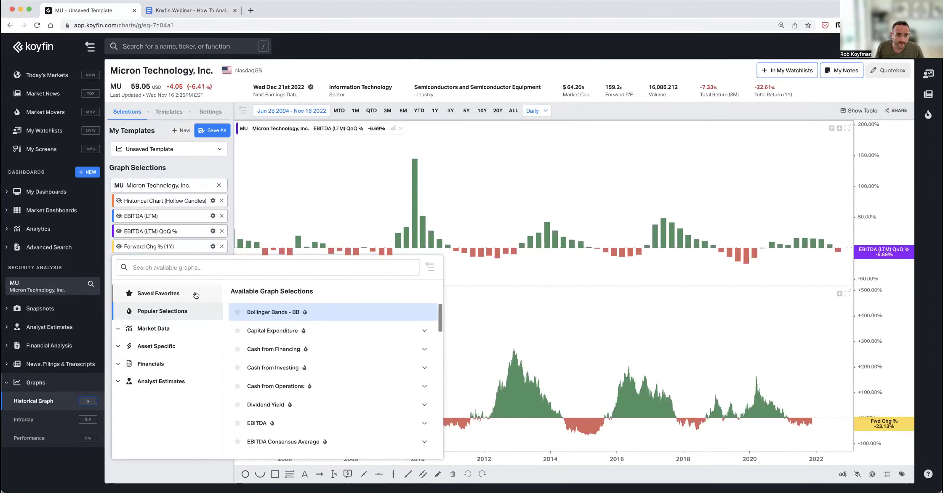
{"action": "left_click", "coordinate": [222, 248]}
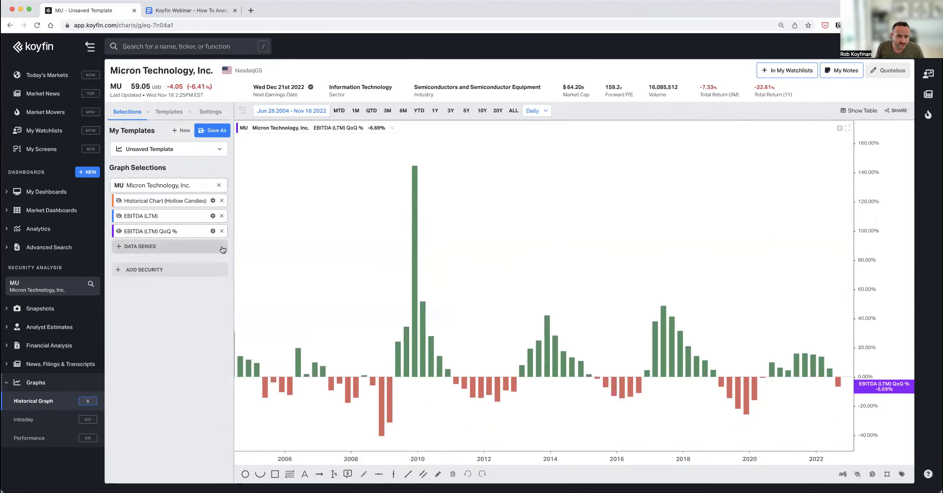
Try the Cash from Operations (LTM) series with its transform settings, and remove it from the graph again
{"action": "left_click", "coordinate": [168, 248]}
{"action": "left_click", "coordinate": [151, 346]}
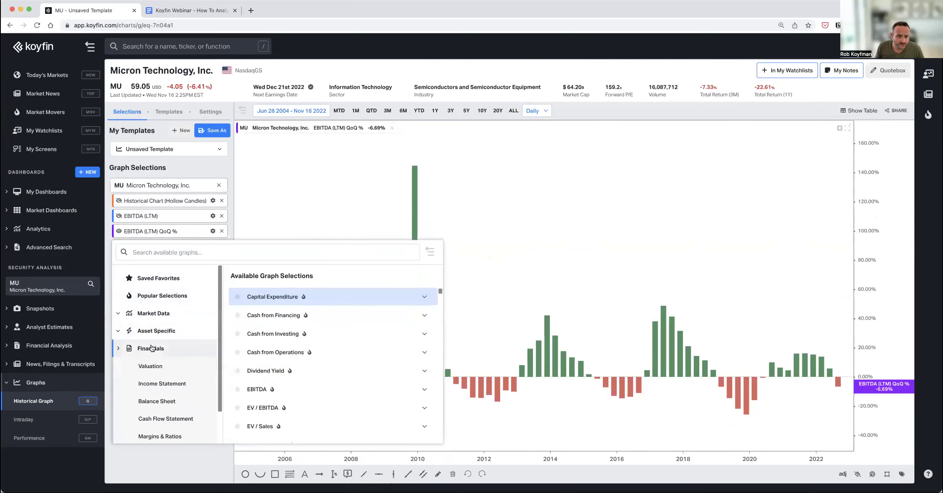
{"action": "scroll", "coordinate": [163, 352], "scroll_direction": "down", "scroll_amount": 1}
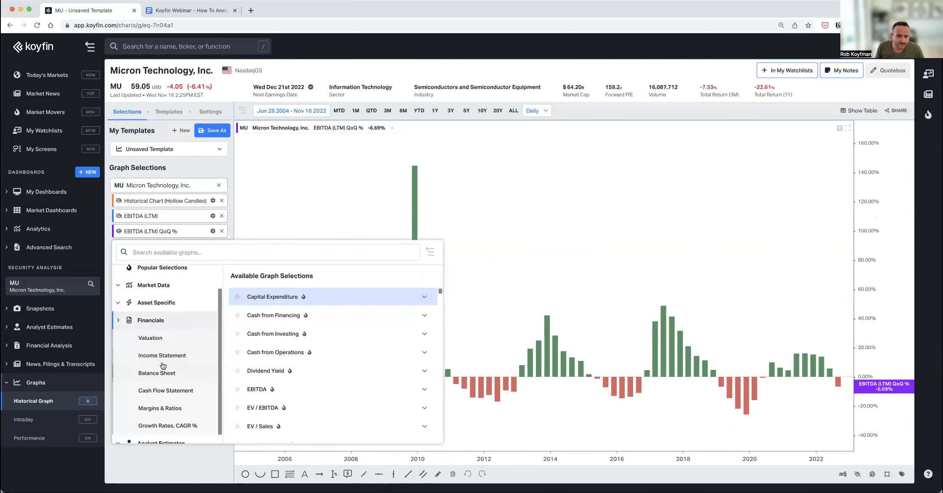
{"action": "scroll", "coordinate": [162, 365], "scroll_direction": "down", "scroll_amount": 1}
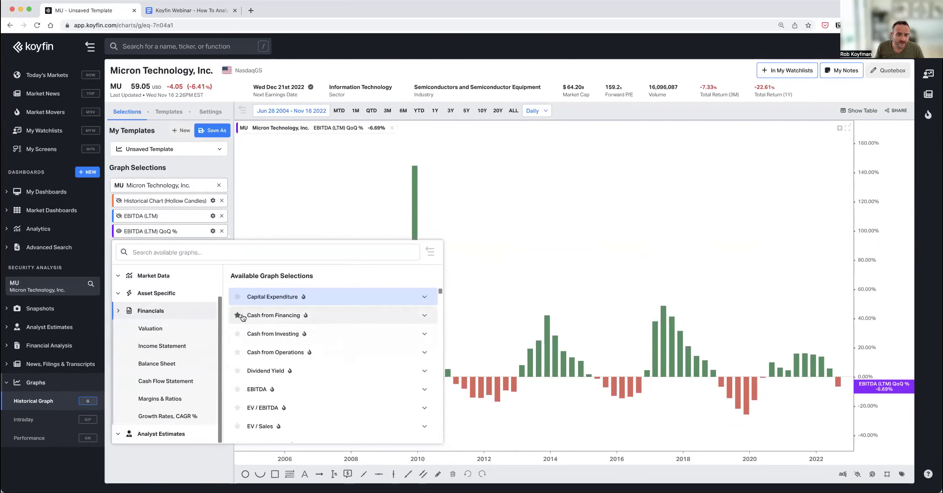
{"action": "left_click", "coordinate": [264, 353]}
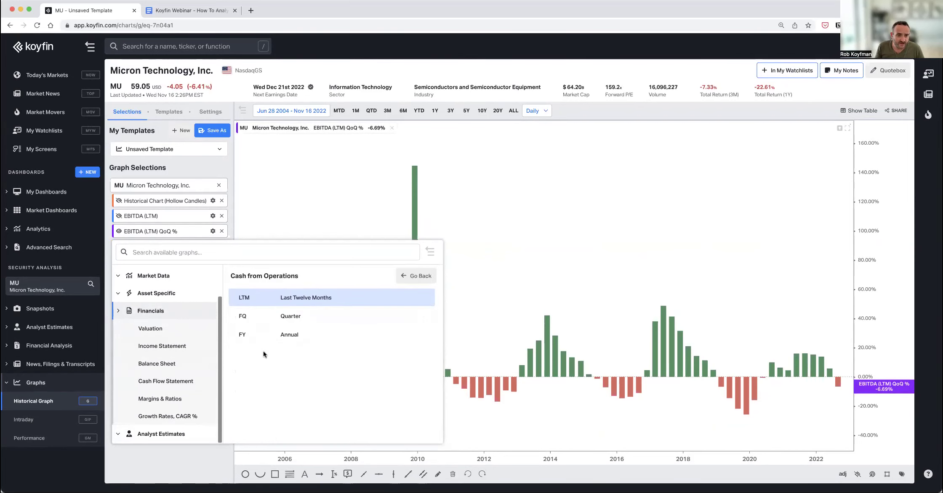
{"action": "left_click", "coordinate": [294, 299]}
{"action": "left_click", "coordinate": [213, 247]}
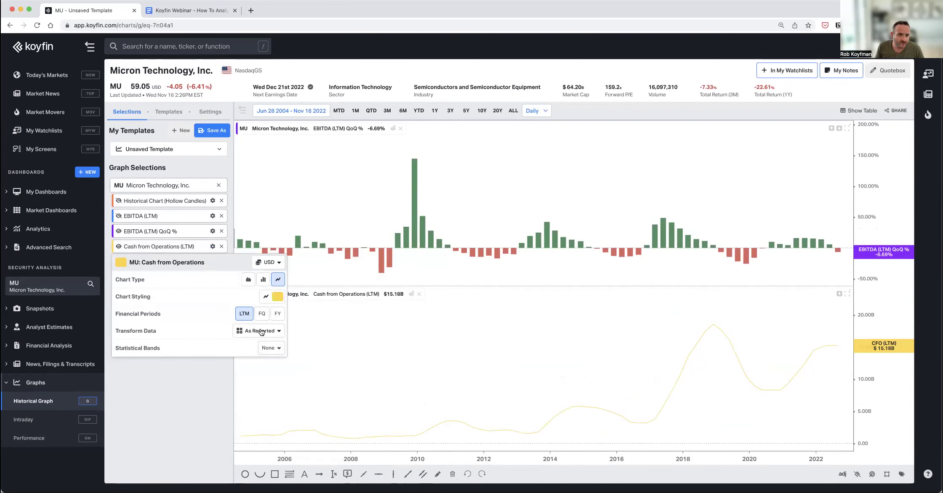
{"action": "left_click", "coordinate": [186, 414]}
{"action": "left_click", "coordinate": [222, 247]}
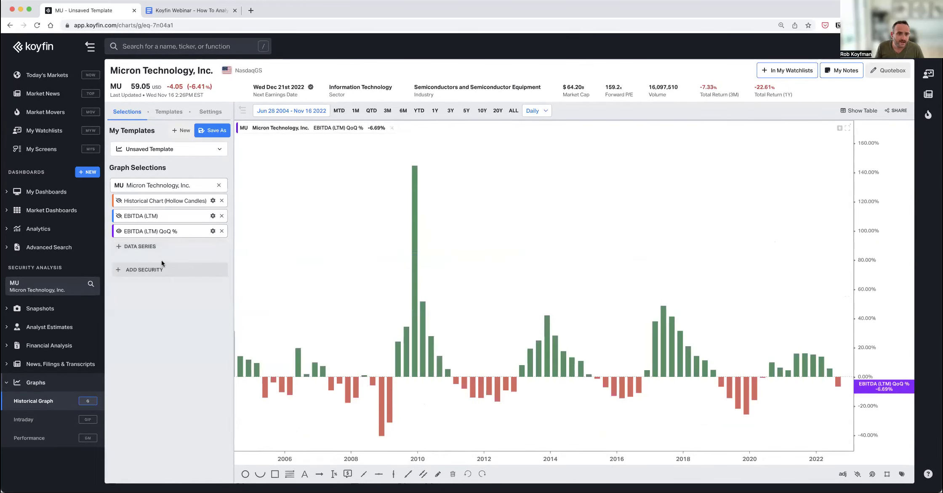
Add the EBITDA, CAGR series from the financial growth rates for Micron with the 3Y TTM period
{"action": "left_click", "coordinate": [143, 246]}
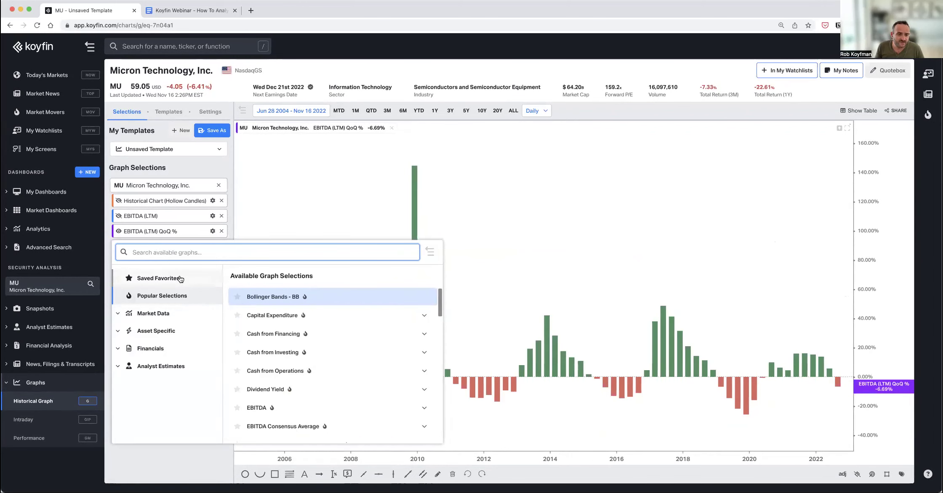
{"action": "left_click", "coordinate": [155, 350]}
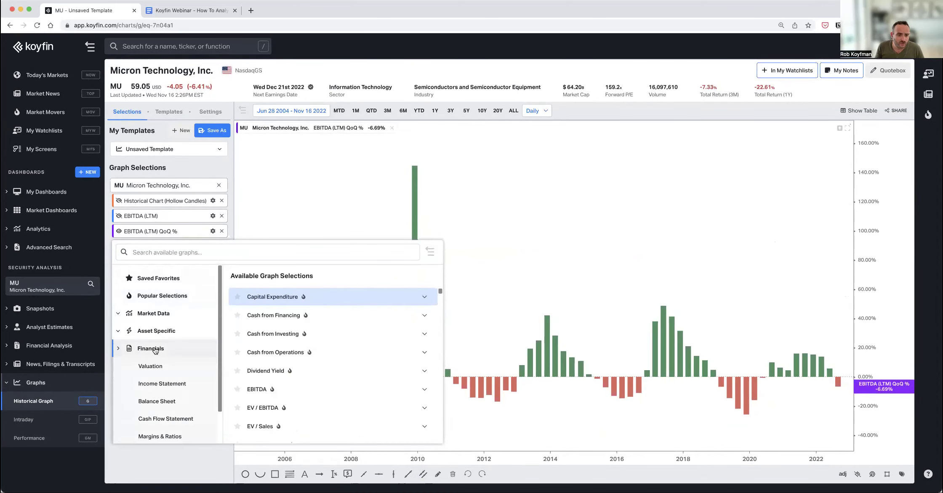
{"action": "scroll", "coordinate": [155, 351], "scroll_direction": "down", "scroll_amount": 2}
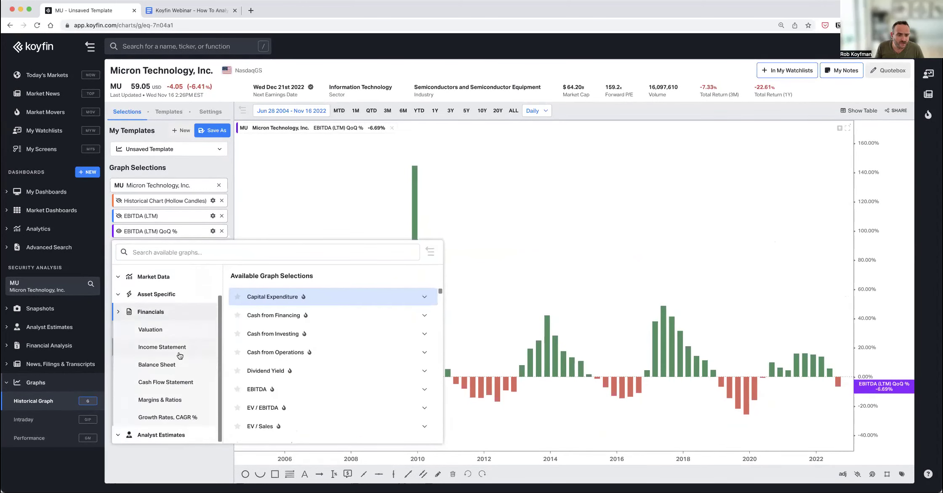
{"action": "left_click", "coordinate": [167, 418]}
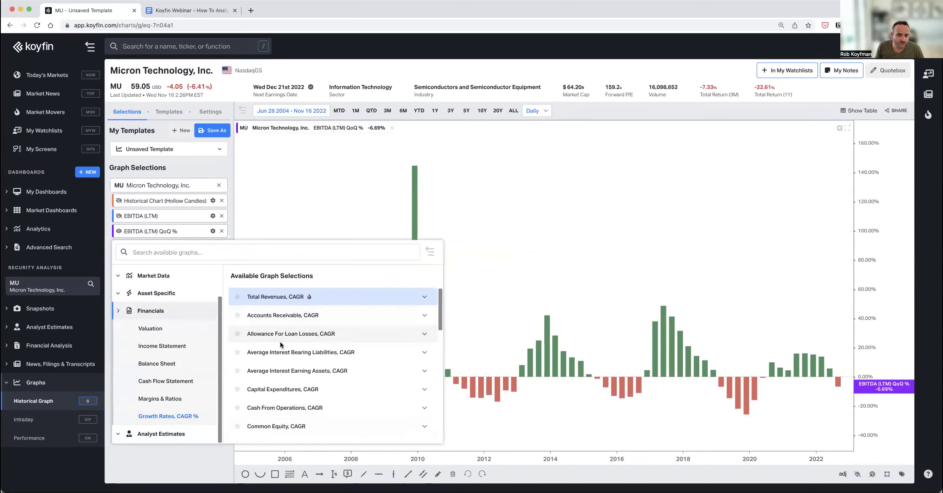
{"action": "scroll", "coordinate": [280, 342], "scroll_direction": "down", "scroll_amount": 3}
{"action": "scroll", "coordinate": [280, 340], "scroll_direction": "down", "scroll_amount": 3}
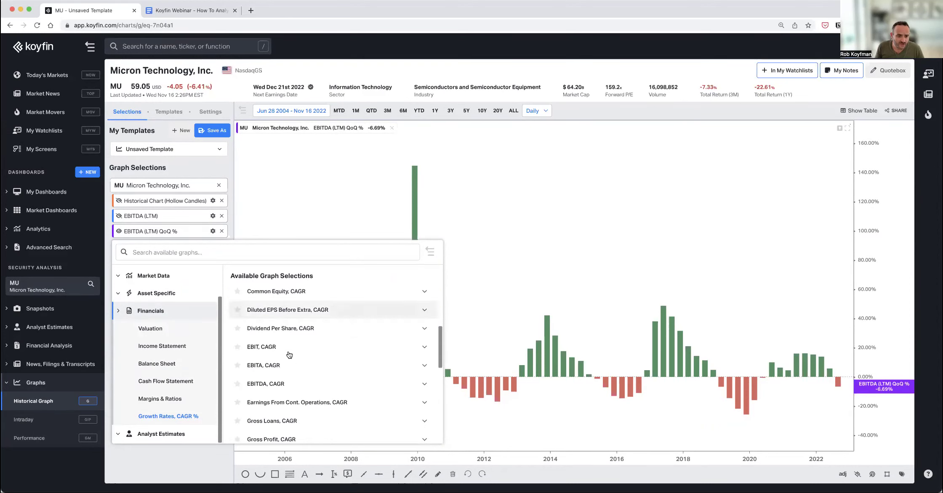
{"action": "left_click", "coordinate": [280, 385]}
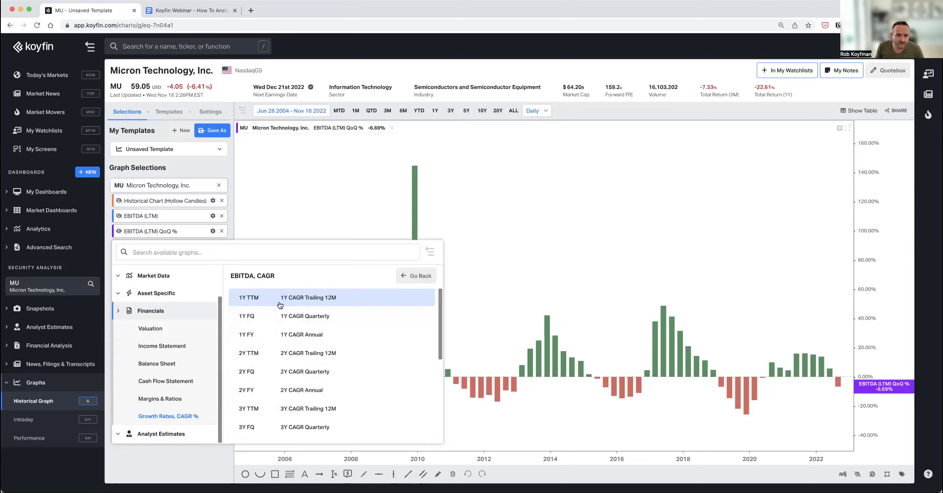
{"action": "scroll", "coordinate": [260, 336], "scroll_direction": "down", "scroll_amount": 2}
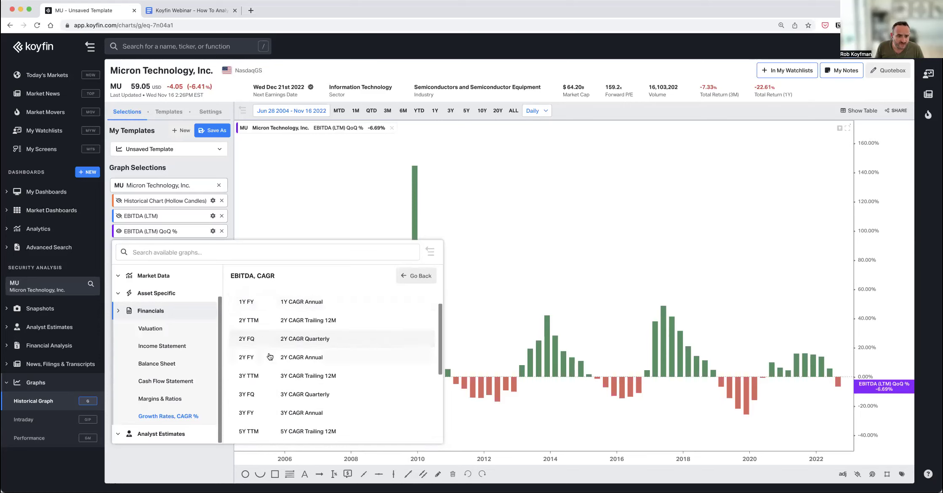
{"action": "left_click", "coordinate": [298, 376]}
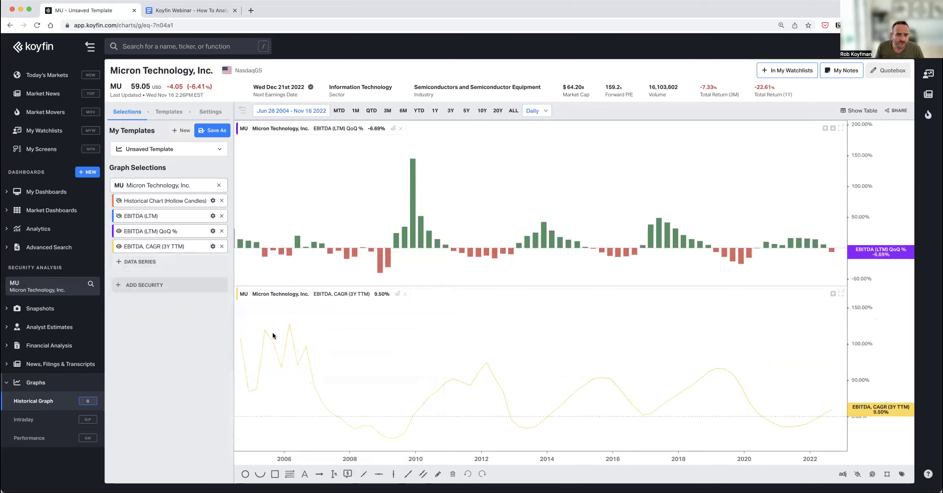
Display the EBITDA, CAGR (3Y TTM) series as bars and set the graph to the 10-year range
{"action": "left_click", "coordinate": [212, 246]}
{"action": "left_click", "coordinate": [263, 279]}
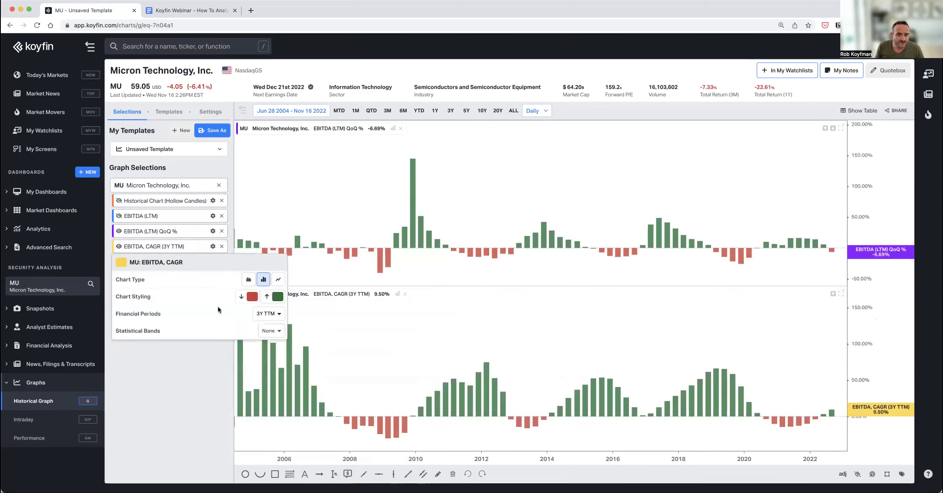
{"action": "left_click", "coordinate": [185, 394]}
{"action": "left_click", "coordinate": [484, 112]}
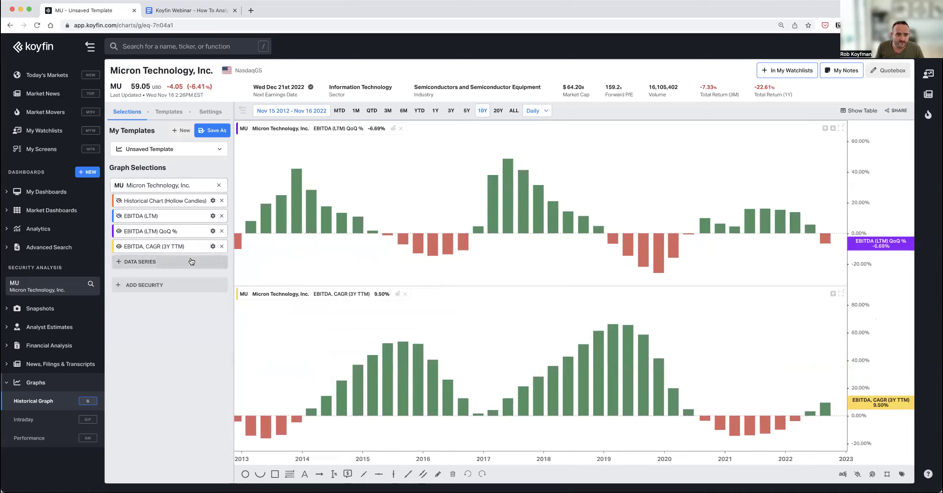
Change the EBITDA (LTM) quarterly growth series to YoY Growth %
{"action": "left_click", "coordinate": [213, 231]}
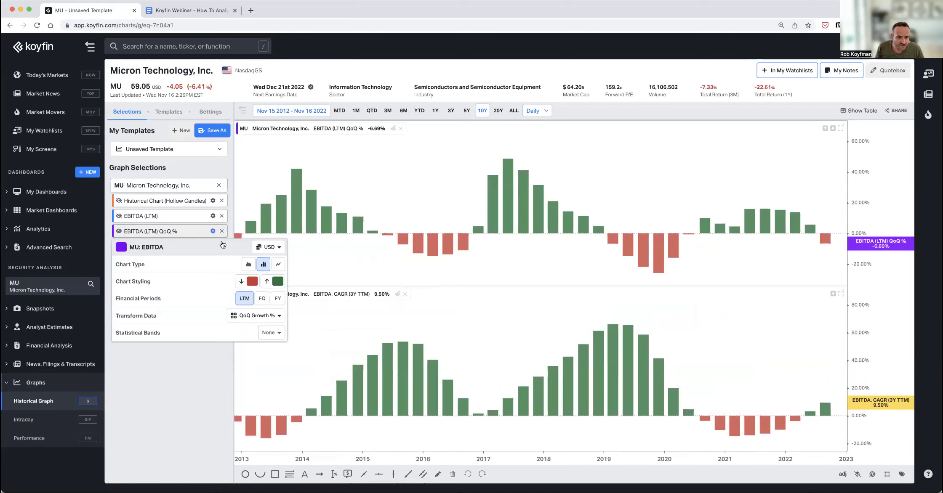
{"action": "left_click", "coordinate": [261, 322]}
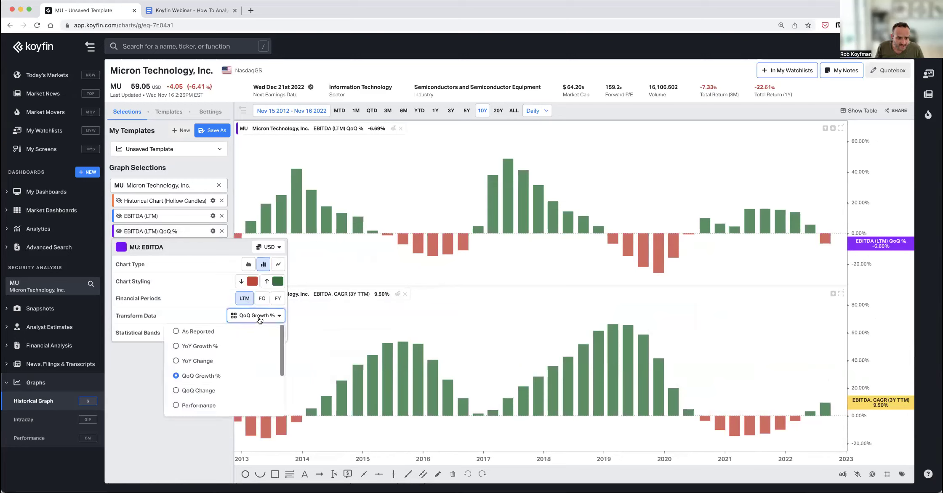
{"action": "left_click", "coordinate": [204, 347]}
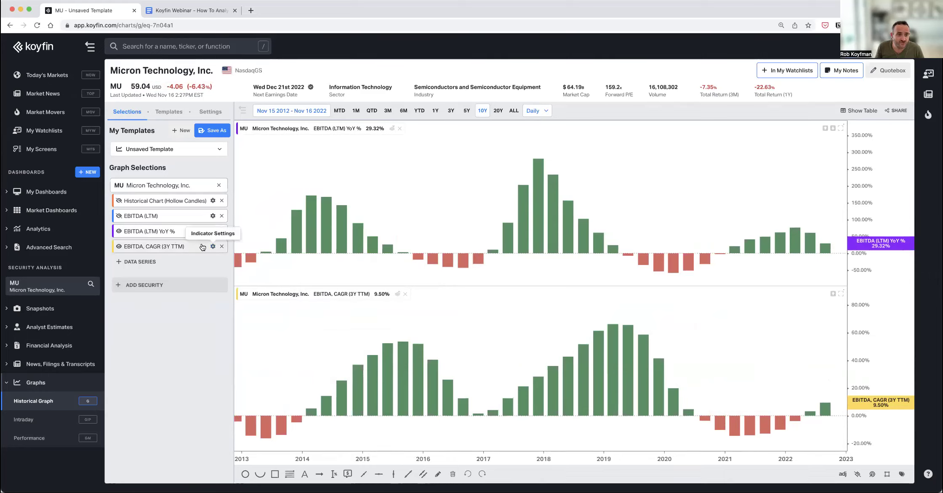
Set the financial period of the EBITDA, CAGR series to 1Y TTM
{"action": "left_click", "coordinate": [213, 247]}
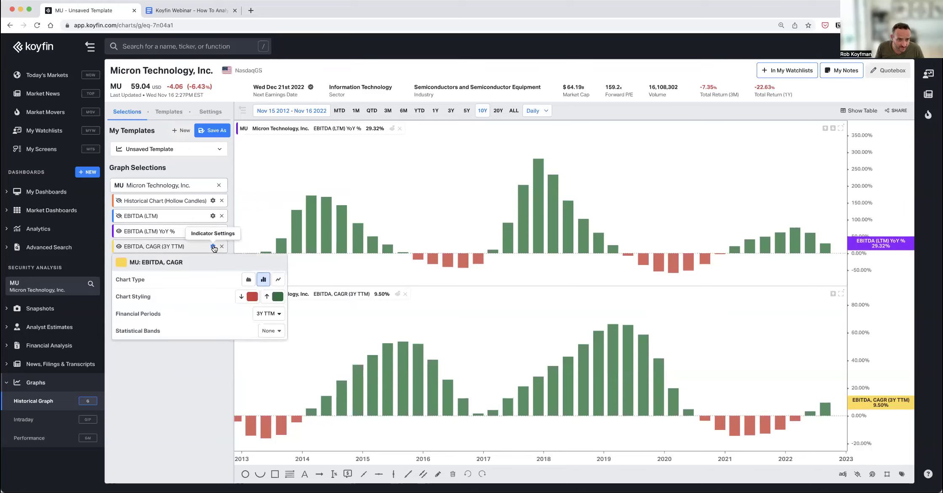
{"action": "left_click", "coordinate": [263, 313]}
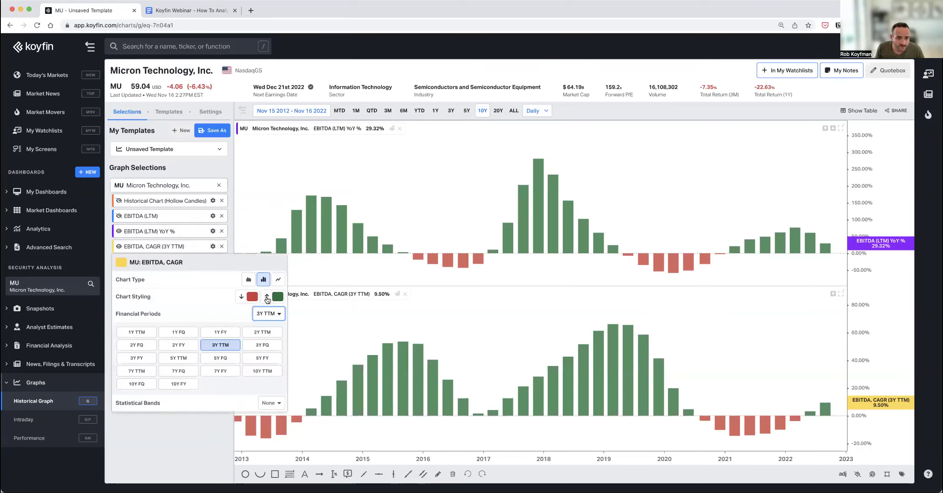
{"action": "left_click", "coordinate": [136, 333]}
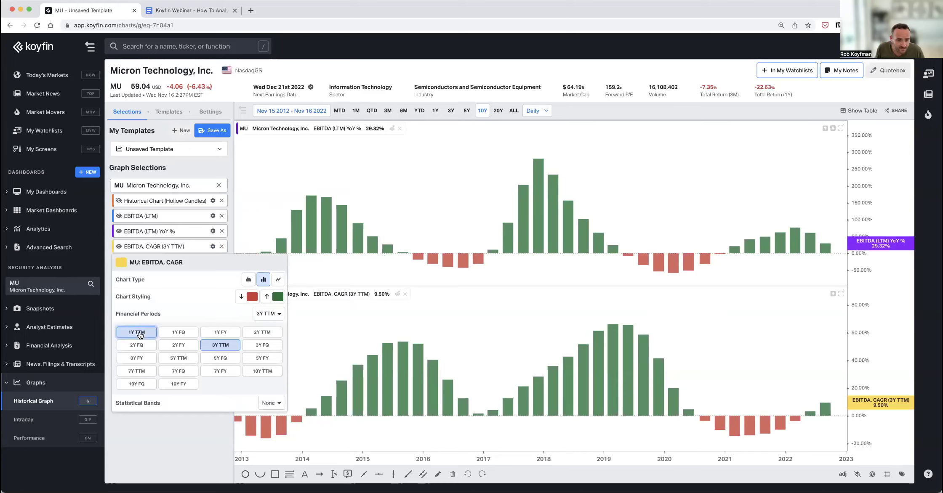
Examine the Growth Rates, CAGR % metrics available as data series under Financials for Micron
{"action": "left_click", "coordinate": [149, 445]}
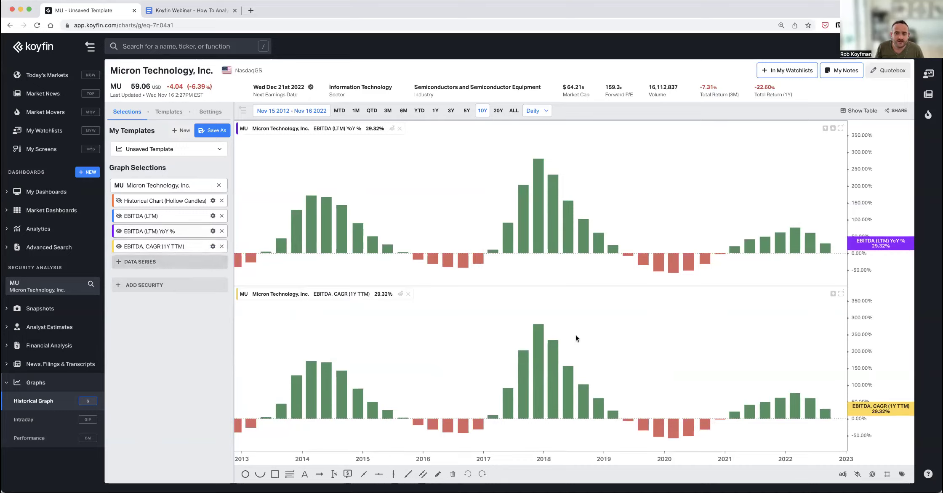
{"action": "left_click", "coordinate": [133, 264]}
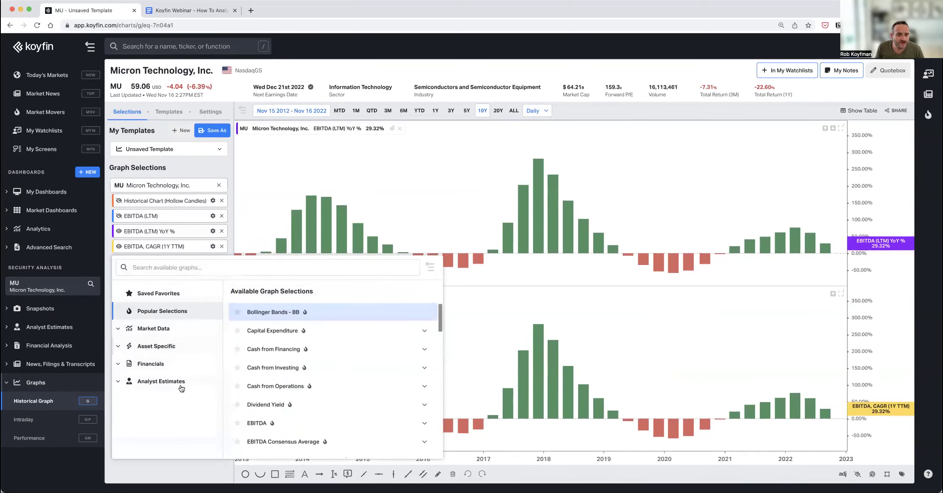
{"action": "left_click", "coordinate": [169, 365]}
{"action": "scroll", "coordinate": [170, 366], "scroll_direction": "down", "scroll_amount": 1}
{"action": "left_click", "coordinate": [211, 428]}
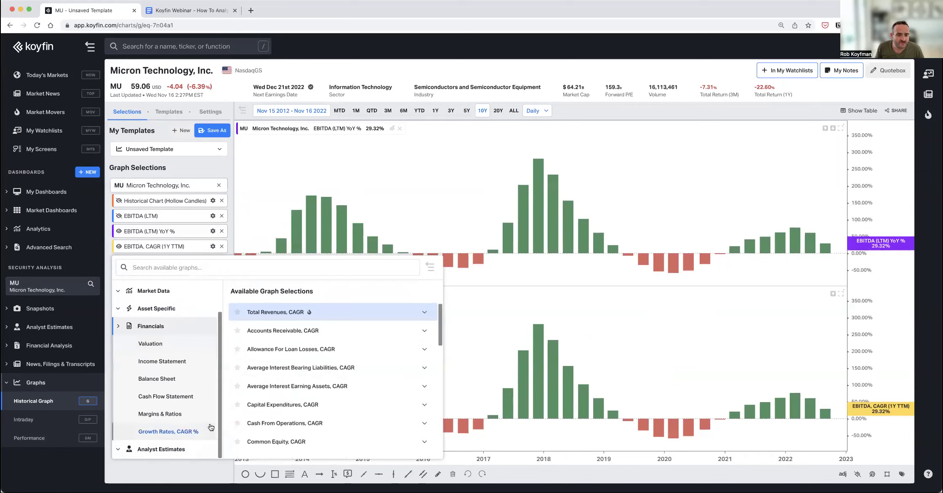
{"action": "scroll", "coordinate": [240, 371], "scroll_direction": "down", "scroll_amount": 5}
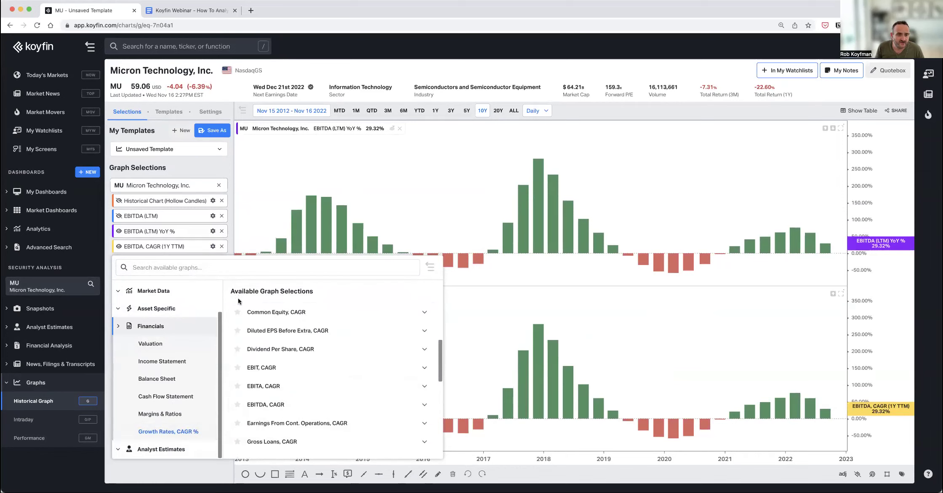
{"action": "left_click", "coordinate": [193, 169]}
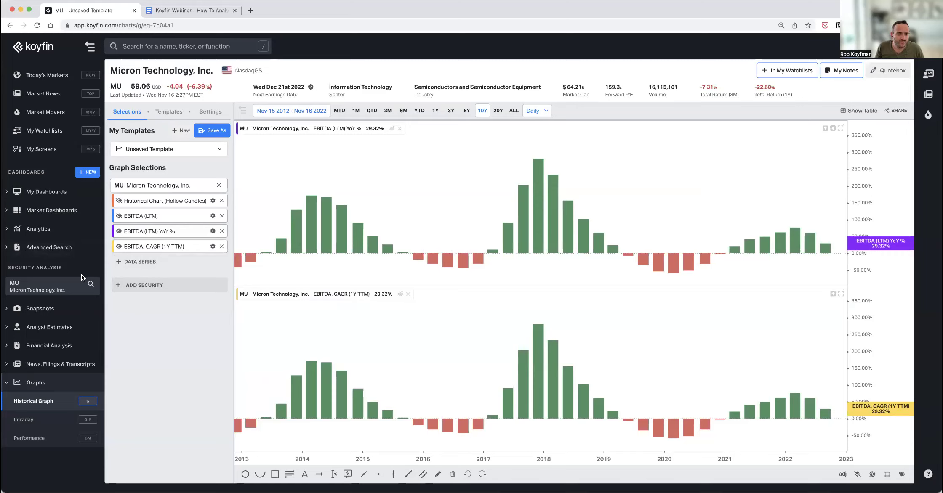
Open the Market Scatter analytics and set its universe to the Nasdaq 100 (Technology) index
{"action": "left_click", "coordinate": [49, 248]}
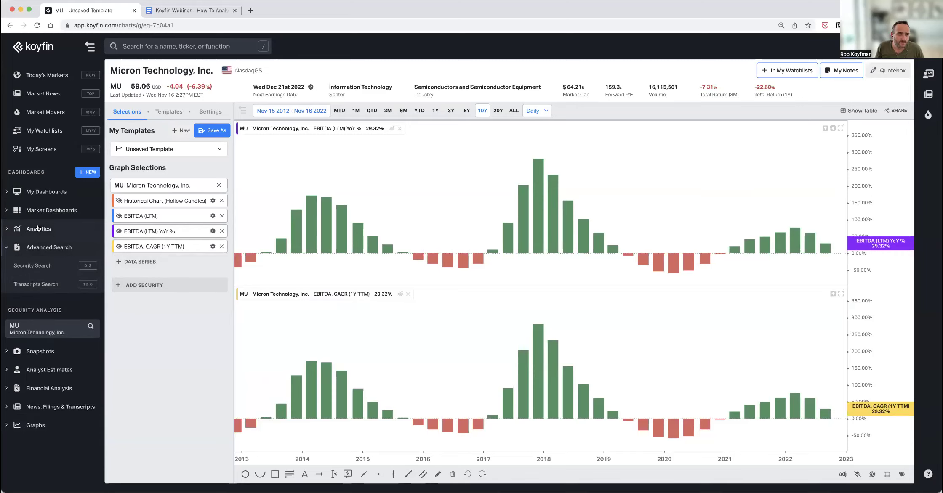
{"action": "left_click", "coordinate": [40, 229]}
{"action": "left_click", "coordinate": [32, 267]}
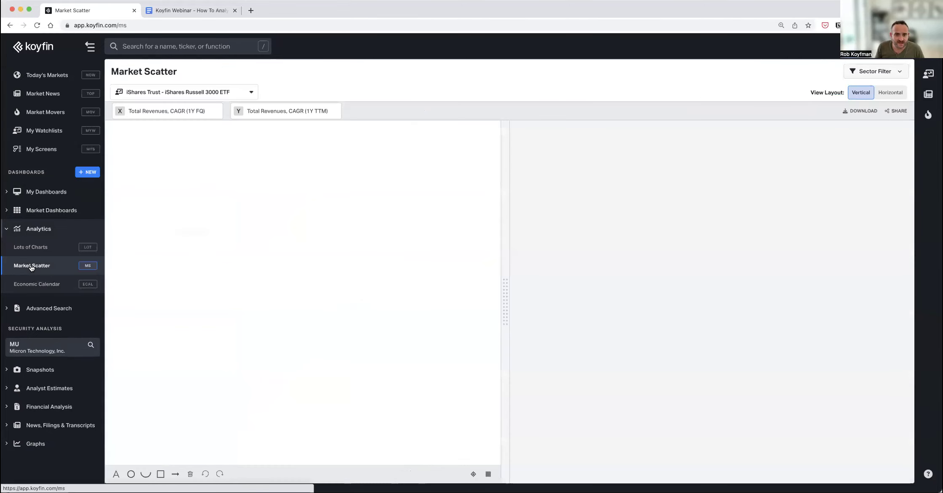
{"action": "left_click", "coordinate": [172, 109]}
{"action": "left_click", "coordinate": [191, 92]}
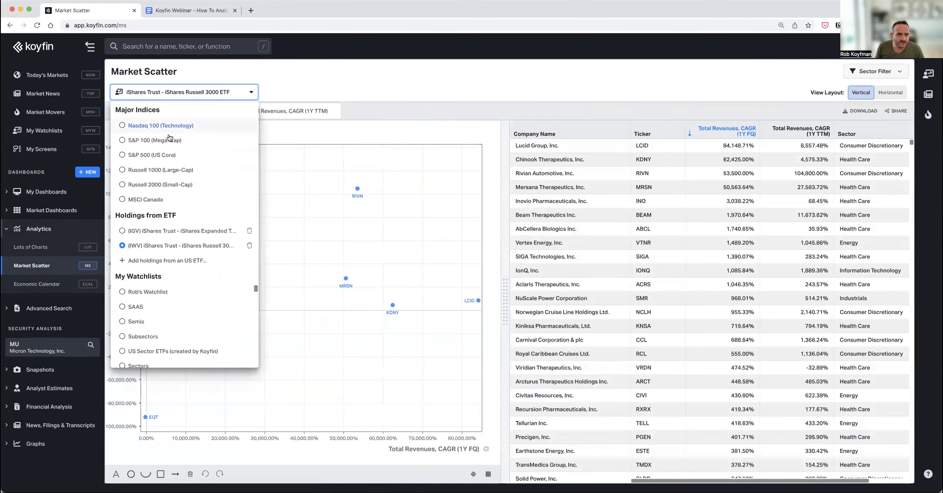
{"action": "left_click", "coordinate": [157, 126]}
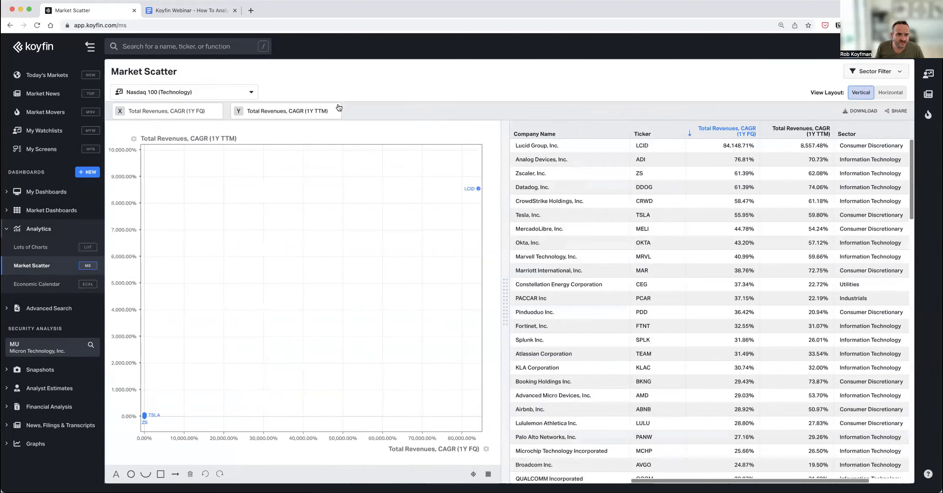
Set the scatter plot's X axis to Market Capitalization
{"action": "left_click", "coordinate": [211, 112]}
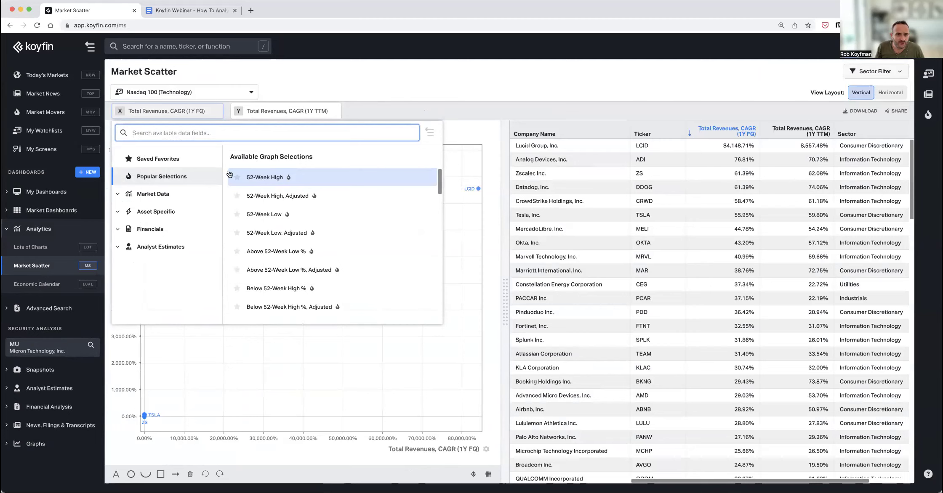
{"action": "scroll", "coordinate": [299, 216], "scroll_direction": "down", "scroll_amount": 8}
{"action": "scroll", "coordinate": [295, 211], "scroll_direction": "up", "scroll_amount": 7}
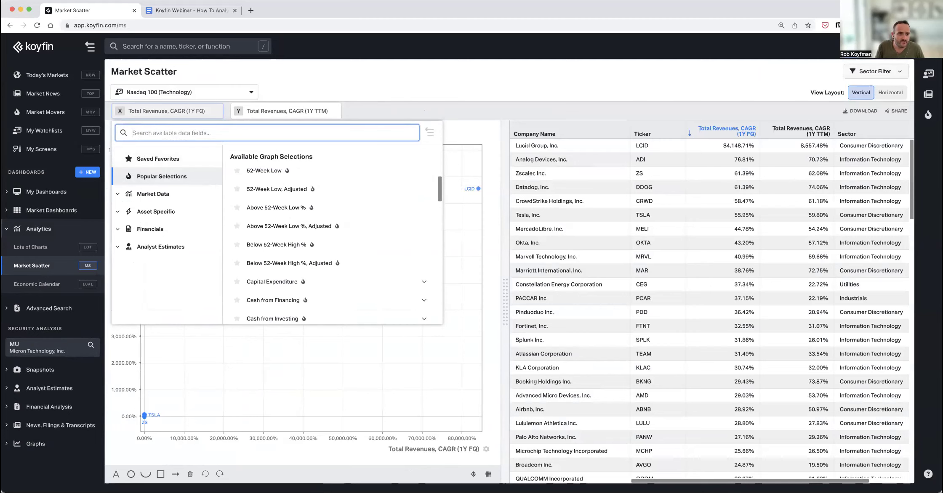
{"action": "type", "text": "market cap"}
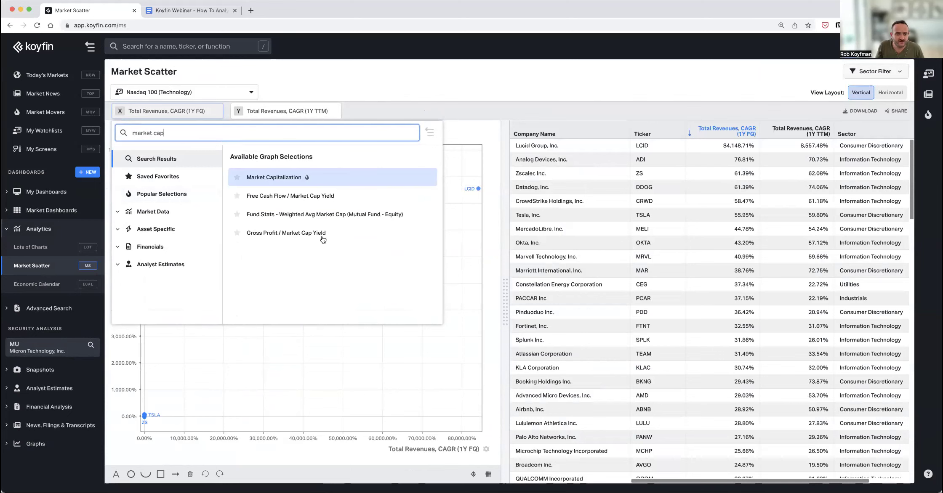
{"action": "left_click", "coordinate": [282, 181]}
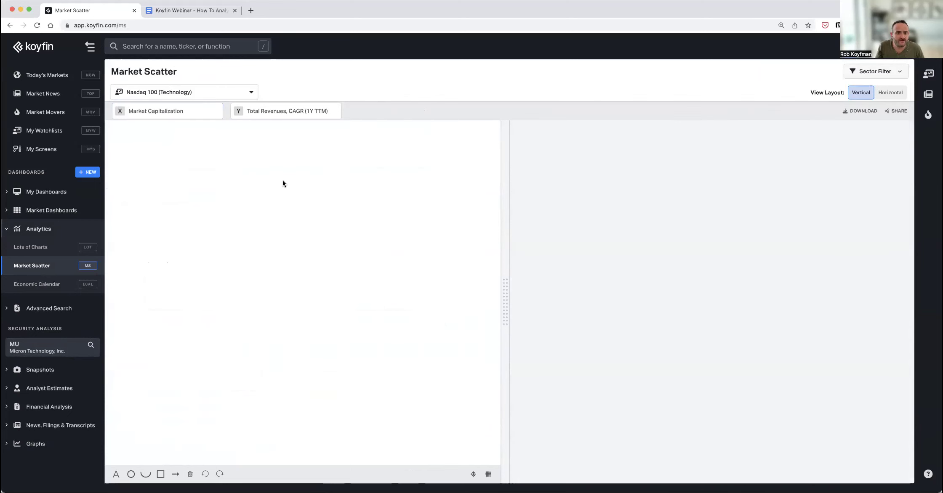
Set the Y axis to Change 1-Day % and switch the universe to the holdings of the IGV iShares ETF
{"action": "left_click", "coordinate": [285, 114]}
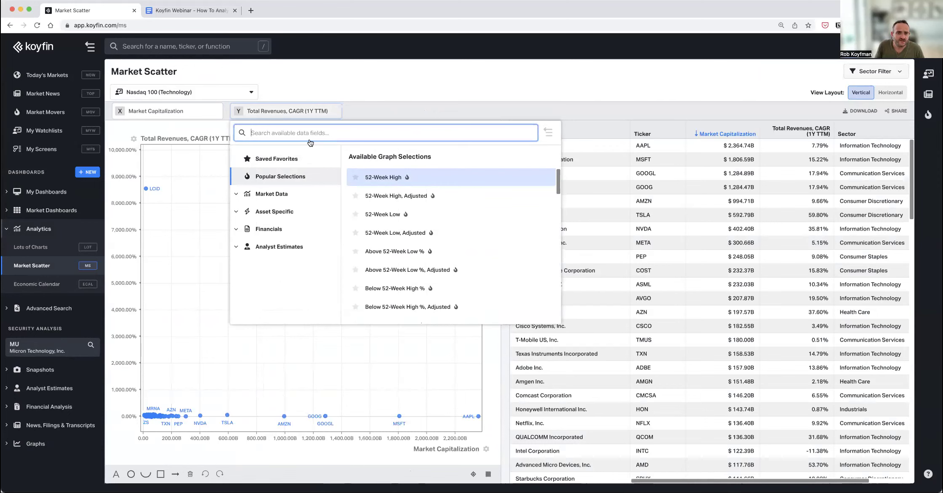
{"action": "type", "text": "price"}
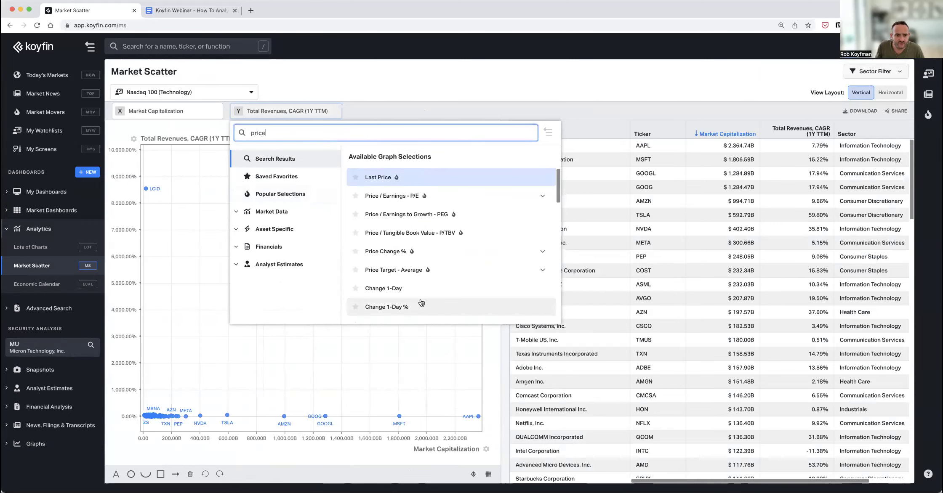
{"action": "left_click", "coordinate": [417, 307]}
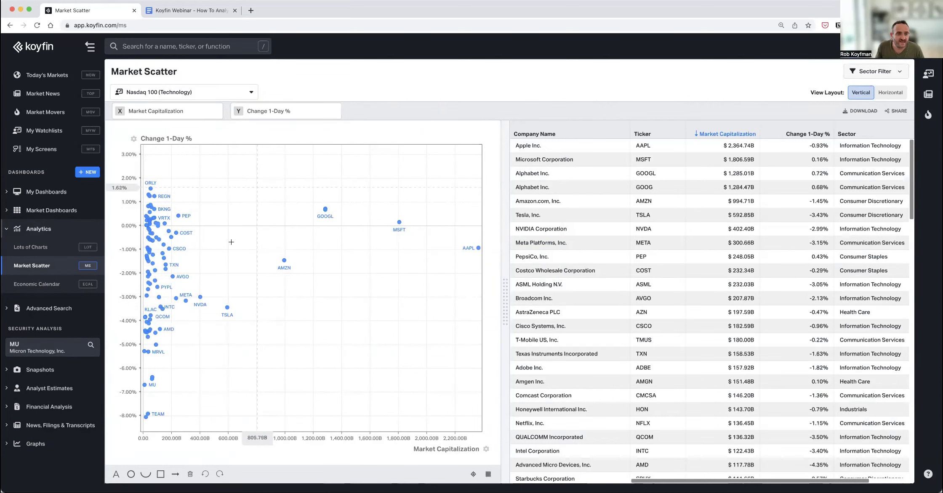
{"action": "left_click", "coordinate": [210, 89]}
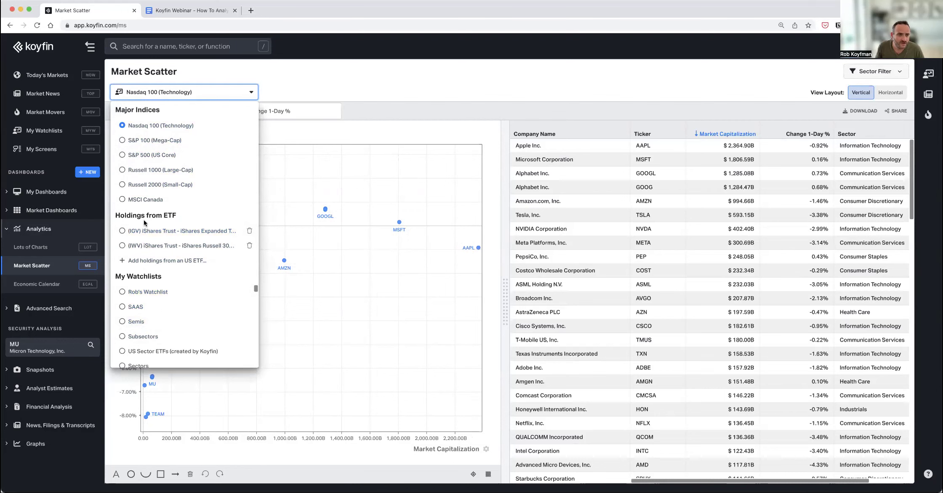
{"action": "left_click", "coordinate": [149, 232]}
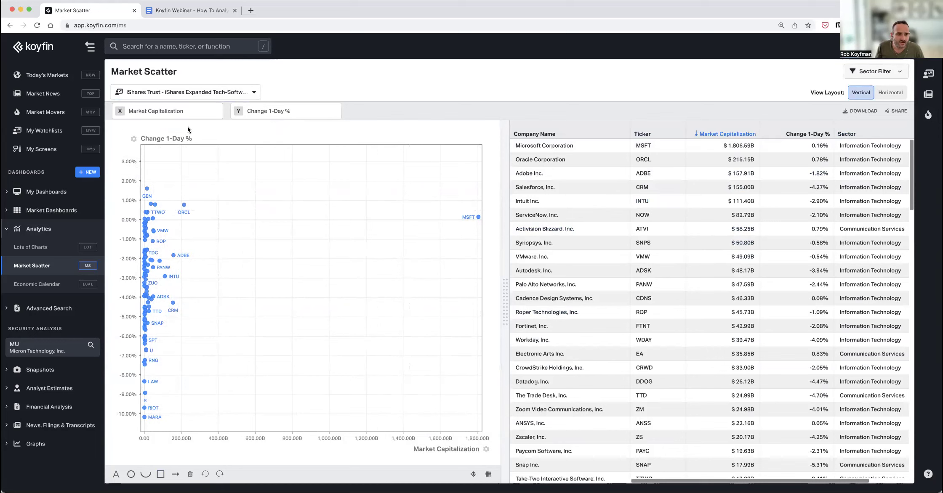
Examine the Forward Estimates and Forward Growth metrics under Analyst Estimates available for the X axis
{"action": "left_click", "coordinate": [153, 112]}
{"action": "left_click", "coordinate": [160, 246]}
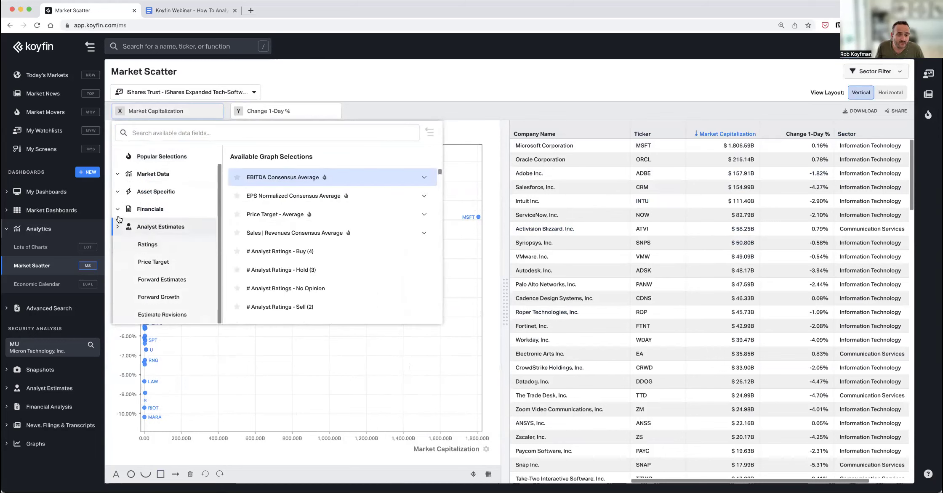
{"action": "left_click", "coordinate": [158, 297]}
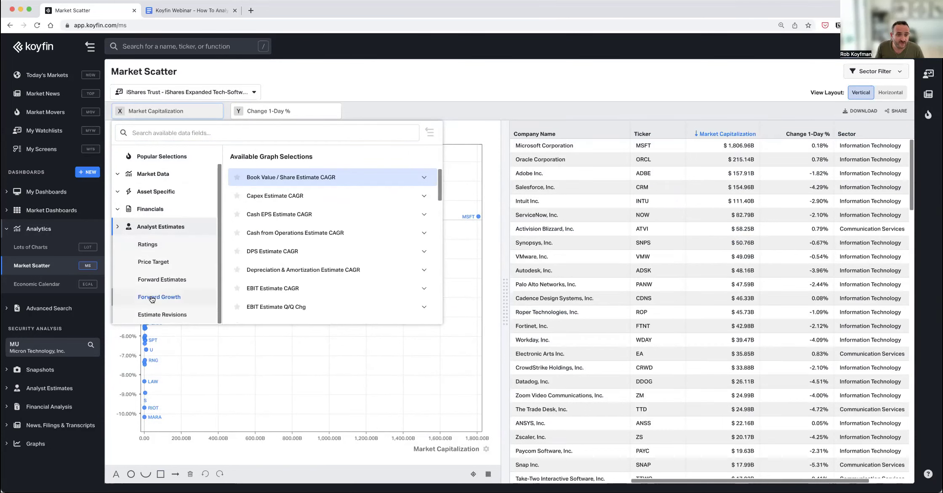
{"action": "left_click", "coordinate": [155, 281]}
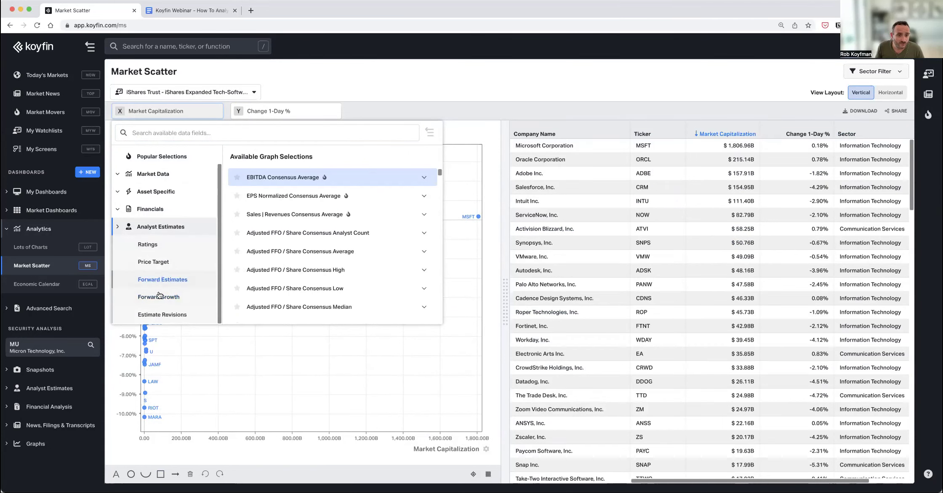
{"action": "left_click", "coordinate": [159, 296]}
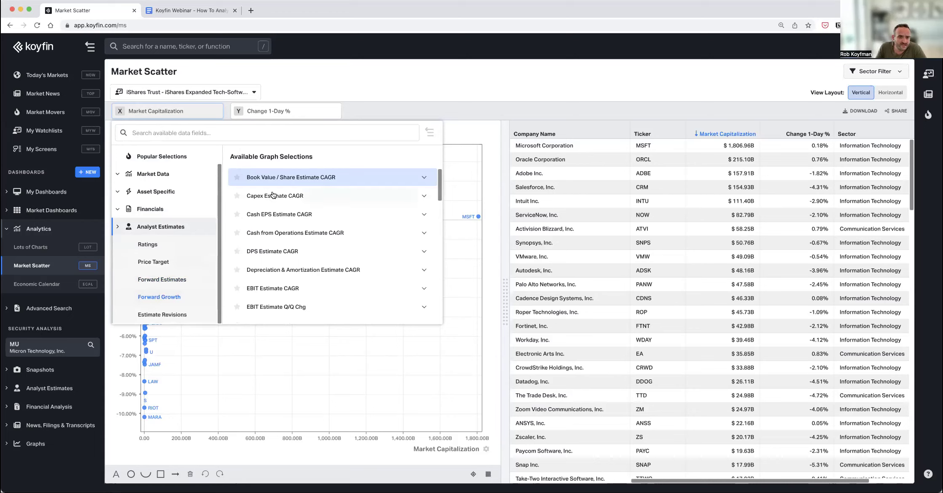
{"action": "scroll", "coordinate": [278, 235], "scroll_direction": "down", "scroll_amount": 3}
{"action": "scroll", "coordinate": [279, 236], "scroll_direction": "up", "scroll_amount": 3}
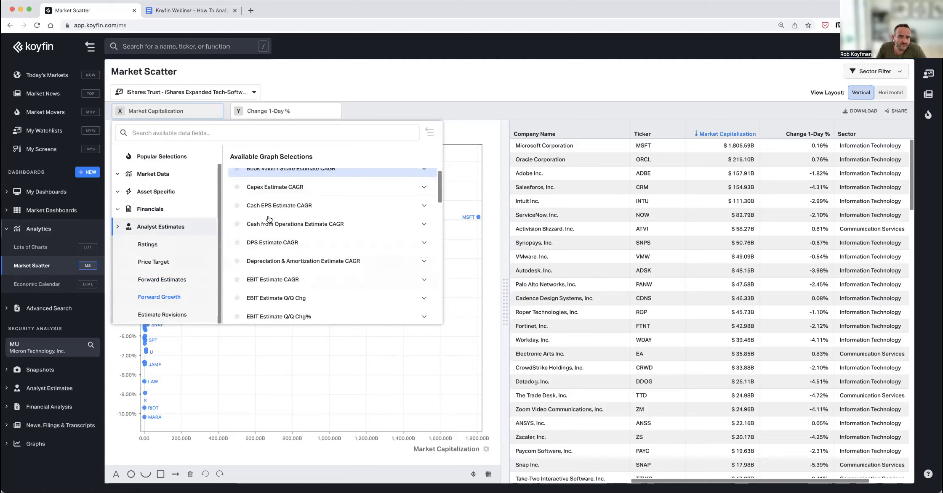
{"action": "scroll", "coordinate": [280, 225], "scroll_direction": "down", "scroll_amount": 4}
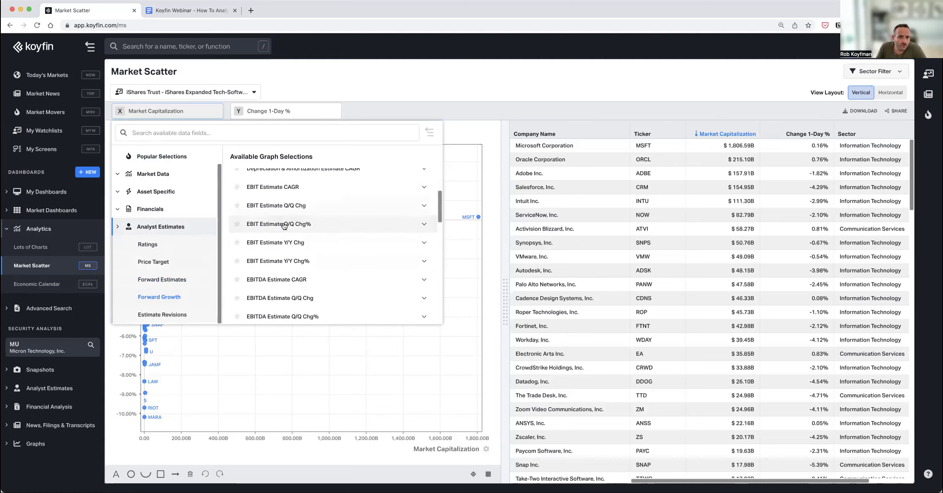
{"action": "scroll", "coordinate": [286, 251], "scroll_direction": "down", "scroll_amount": 4}
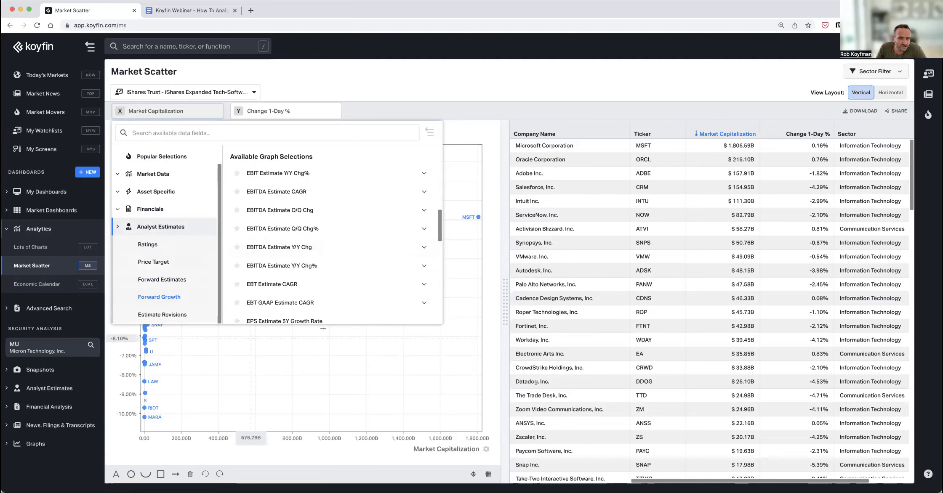
Set the X axis to EPS Consensus Average Revision % for the 2nd unreported fiscal year over 3 months (FY2E - 3M)
{"action": "left_click", "coordinate": [163, 316]}
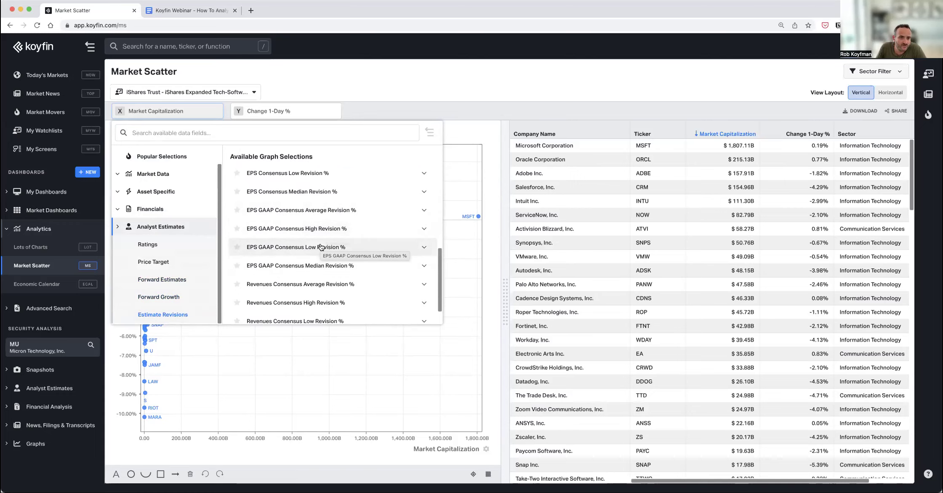
{"action": "scroll", "coordinate": [314, 243], "scroll_direction": "up", "scroll_amount": 5}
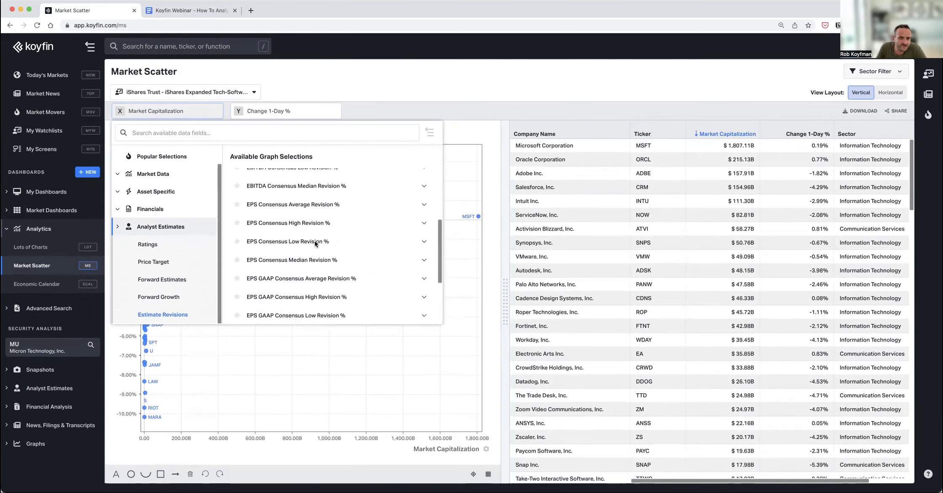
{"action": "scroll", "coordinate": [295, 223], "scroll_direction": "down", "scroll_amount": 5}
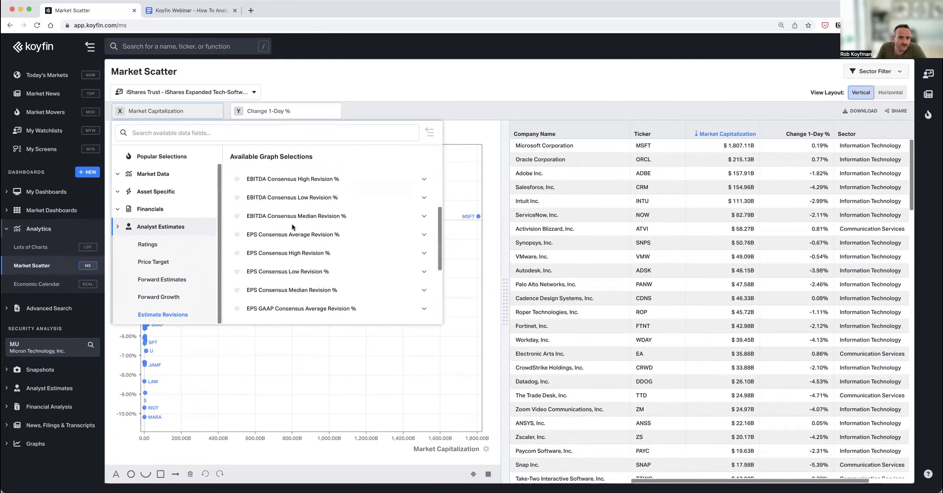
{"action": "left_click", "coordinate": [281, 236]}
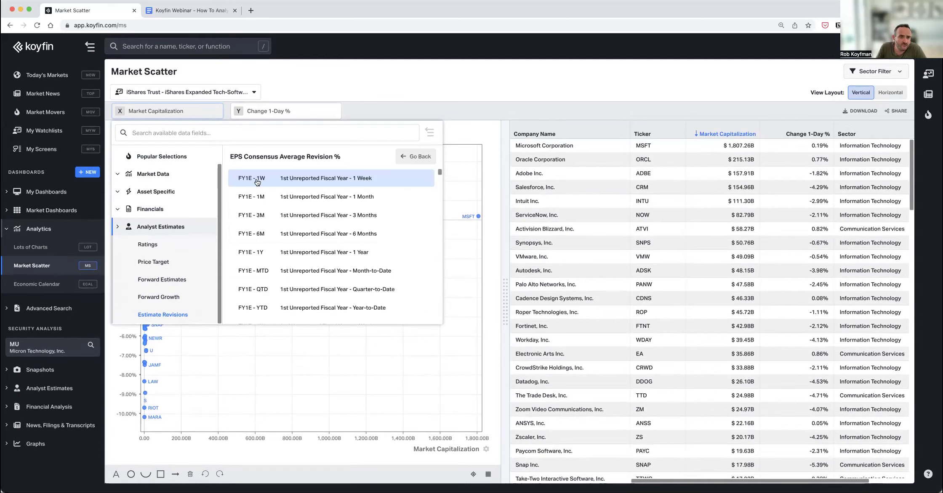
{"action": "scroll", "coordinate": [256, 223], "scroll_direction": "down", "scroll_amount": 3}
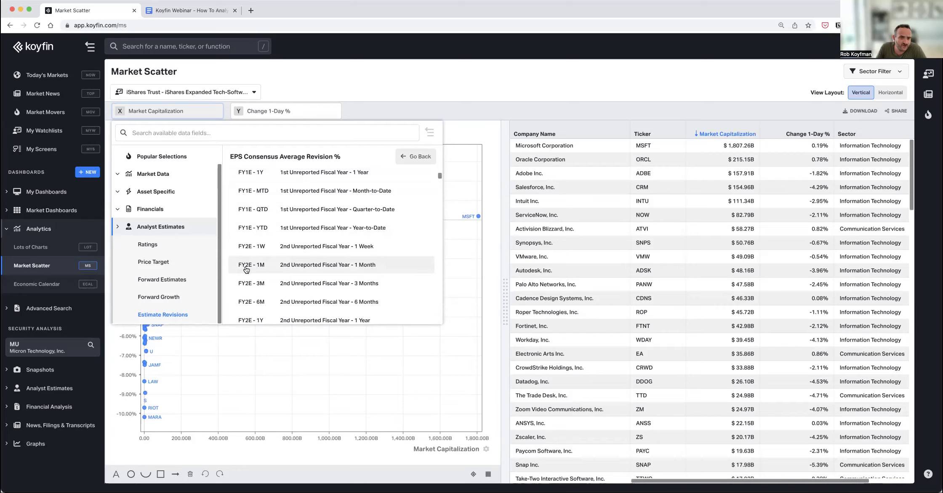
{"action": "scroll", "coordinate": [252, 271], "scroll_direction": "down", "scroll_amount": 1}
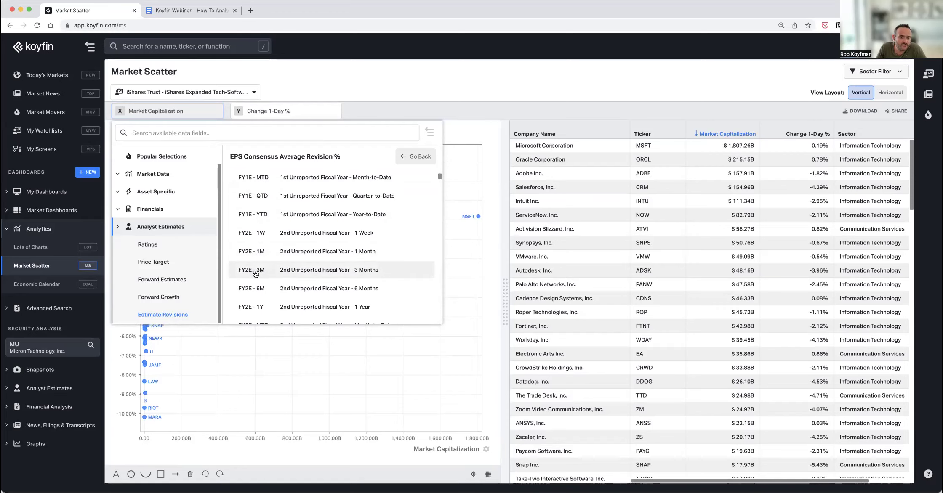
{"action": "left_click", "coordinate": [307, 272]}
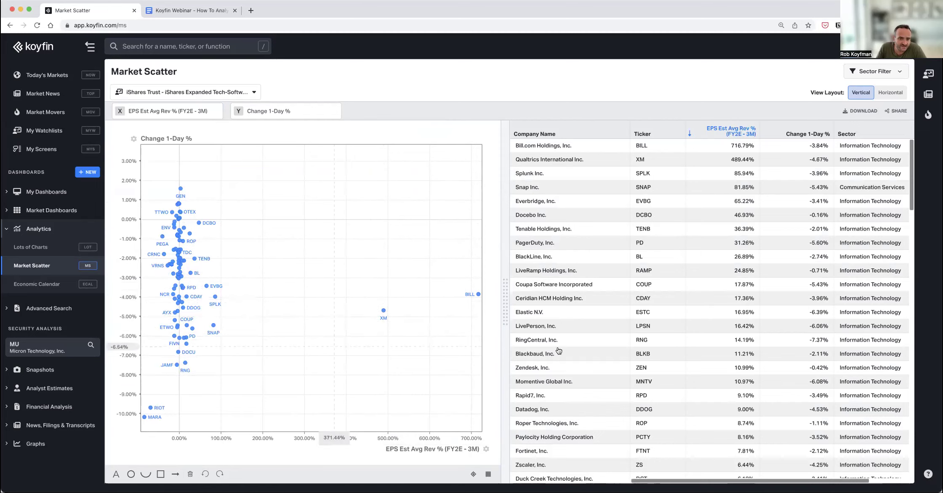
{"action": "left_click_drag", "start_coordinate": [353, 310], "coordinate": [458, 298]}
{"action": "scroll", "coordinate": [283, 315], "scroll_direction": "up", "scroll_amount": 5}
{"action": "scroll", "coordinate": [284, 315], "scroll_direction": "up", "scroll_amount": 3}
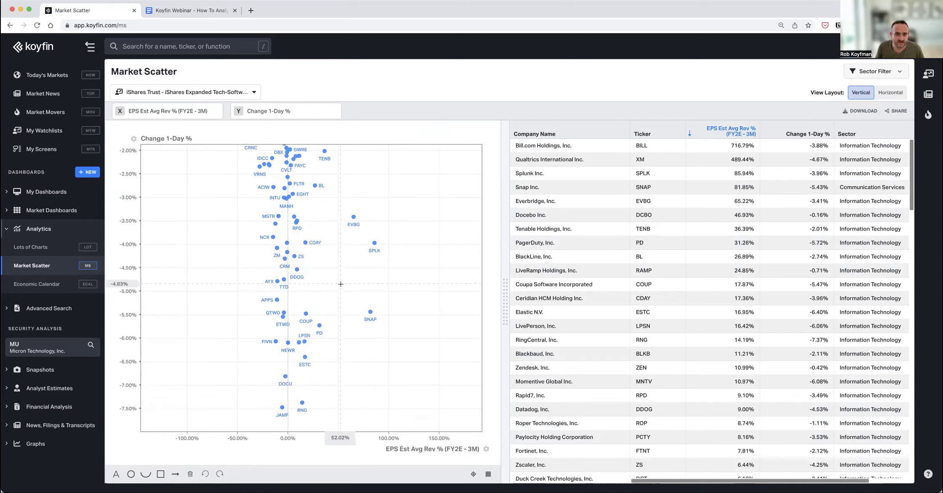
Set the X axis to the forward growth metric EPS Estimate Y/Y Chg% for the 1st unreported fiscal year (FY1E)
{"action": "left_click", "coordinate": [187, 112]}
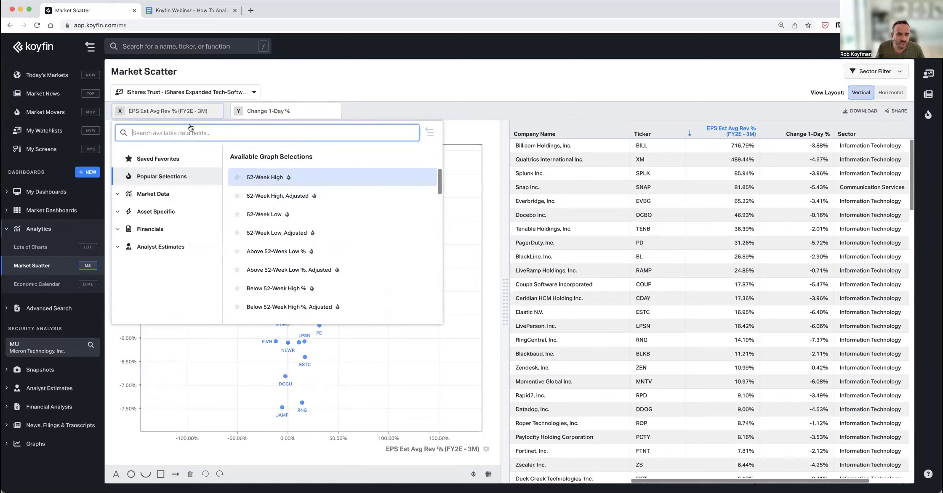
{"action": "left_click", "coordinate": [191, 247]}
{"action": "left_click", "coordinate": [156, 298]}
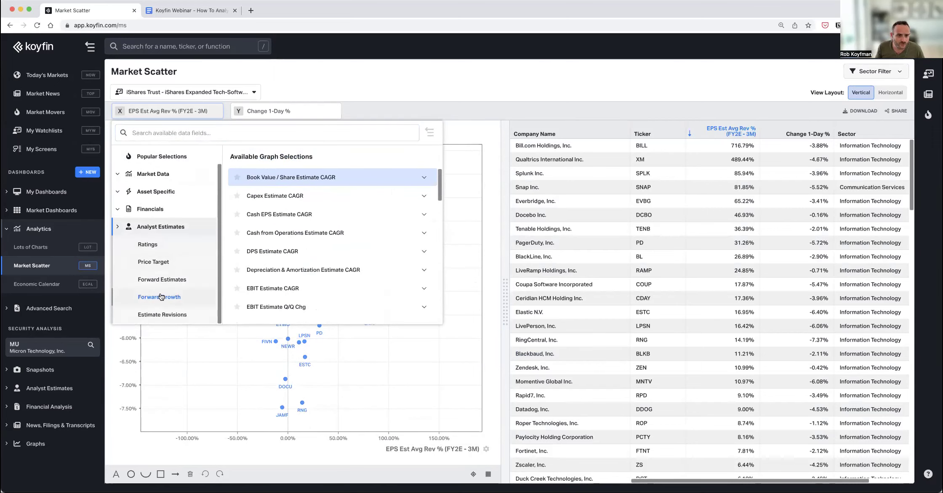
{"action": "scroll", "coordinate": [334, 228], "scroll_direction": "down", "scroll_amount": 5}
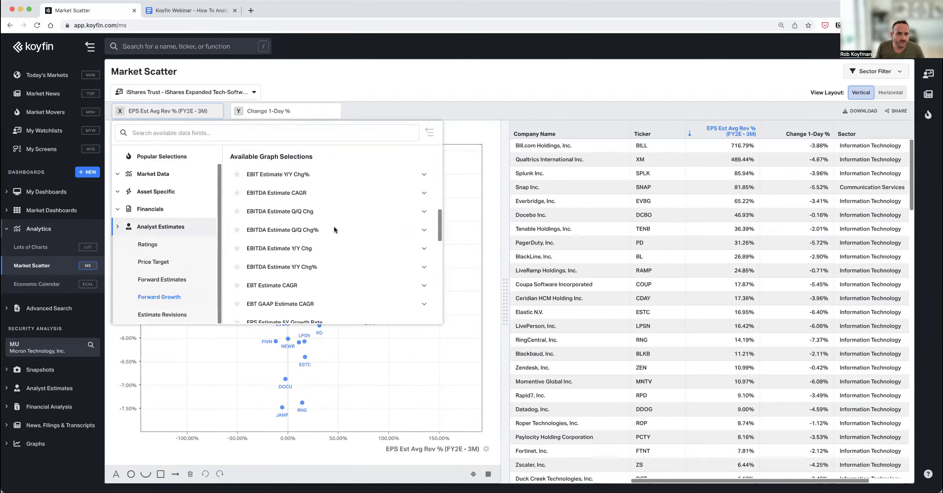
{"action": "scroll", "coordinate": [335, 228], "scroll_direction": "down", "scroll_amount": 3}
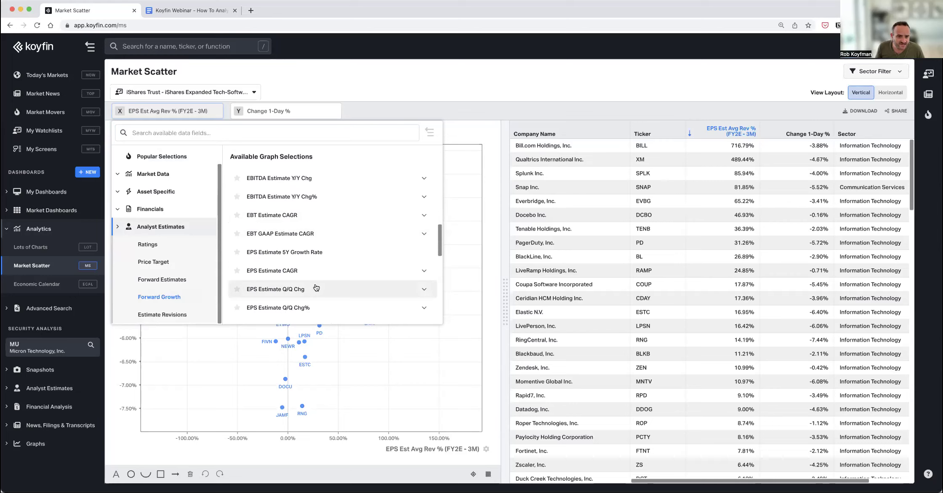
{"action": "scroll", "coordinate": [315, 284], "scroll_direction": "down", "scroll_amount": 2}
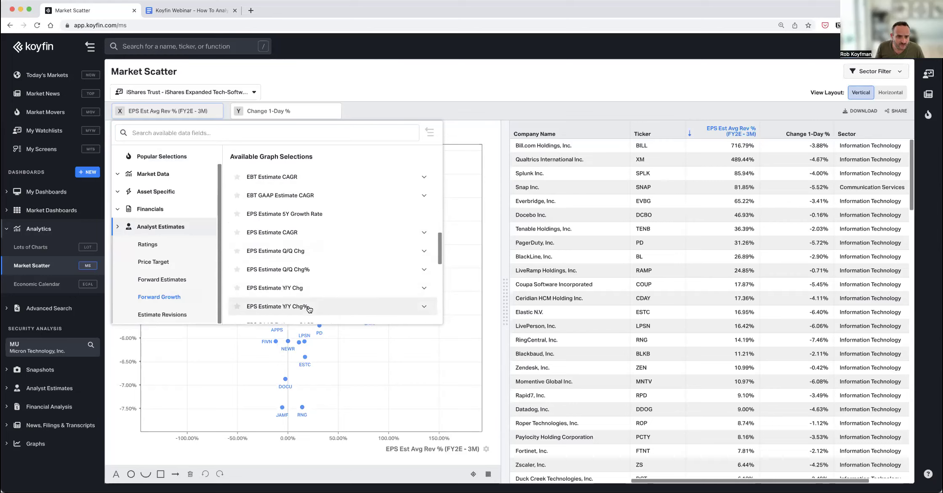
{"action": "left_click", "coordinate": [309, 309]}
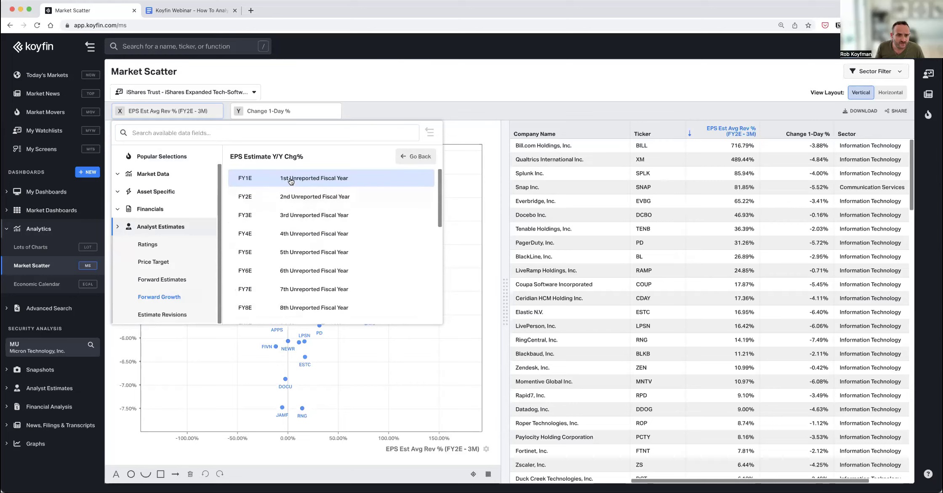
{"action": "left_click", "coordinate": [291, 180]}
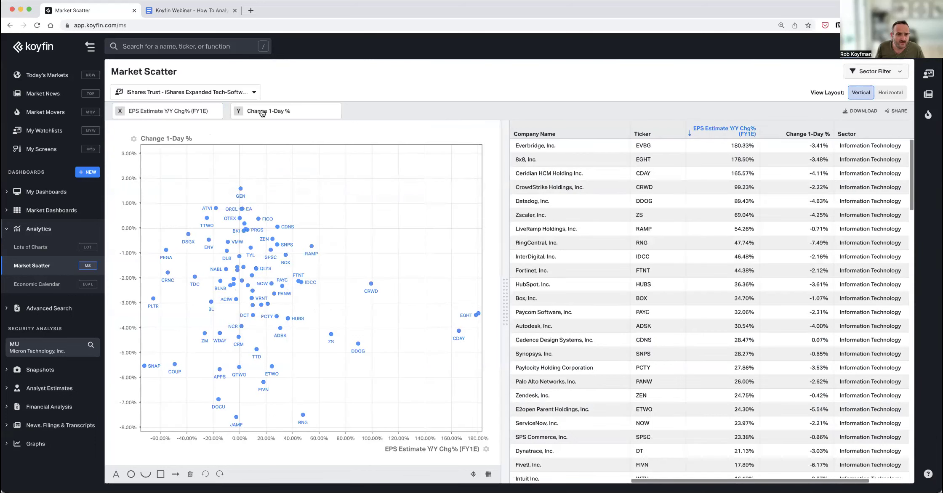
Set the Y axis to EPS Estimate Y/Y Chg% for the 2nd unreported fiscal year (FY2E)
{"action": "left_click", "coordinate": [262, 112]}
{"action": "left_click", "coordinate": [265, 248]}
{"action": "scroll", "coordinate": [278, 270], "scroll_direction": "down", "scroll_amount": 1}
{"action": "left_click", "coordinate": [280, 282]}
{"action": "left_click", "coordinate": [292, 298]}
{"action": "scroll", "coordinate": [413, 252], "scroll_direction": "down", "scroll_amount": 3}
{"action": "scroll", "coordinate": [412, 255], "scroll_direction": "down", "scroll_amount": 3}
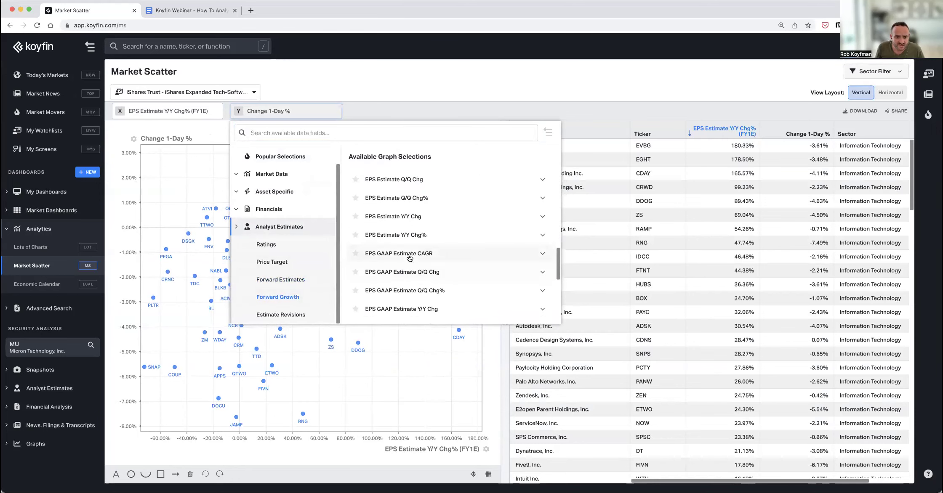
{"action": "left_click", "coordinate": [408, 237]}
{"action": "left_click", "coordinate": [400, 196]}
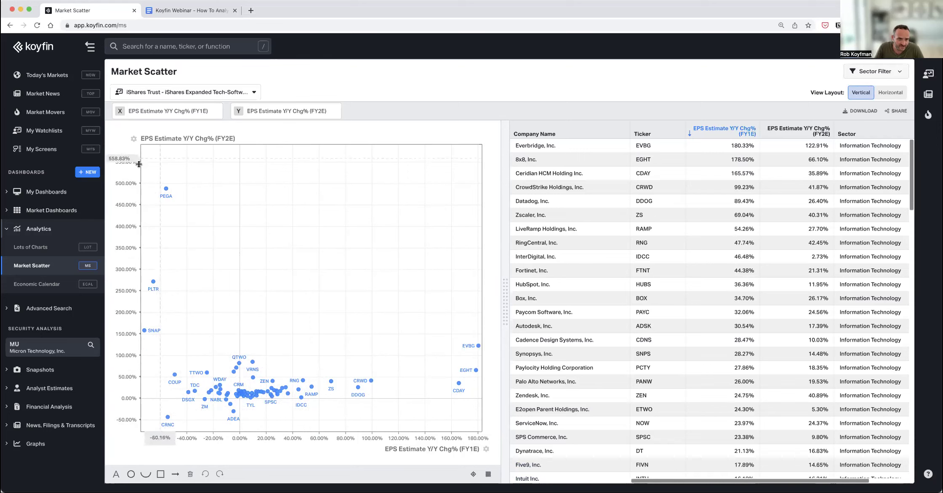
Set the X axis range to a maximum of 300% and a minimum of -100%
{"action": "scroll", "coordinate": [160, 161], "scroll_direction": "up", "scroll_amount": 1}
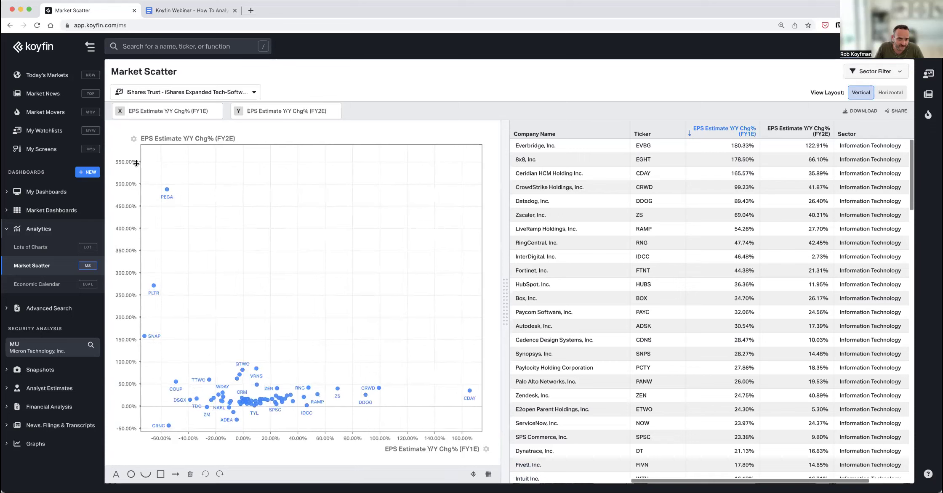
{"action": "left_click", "coordinate": [486, 449]}
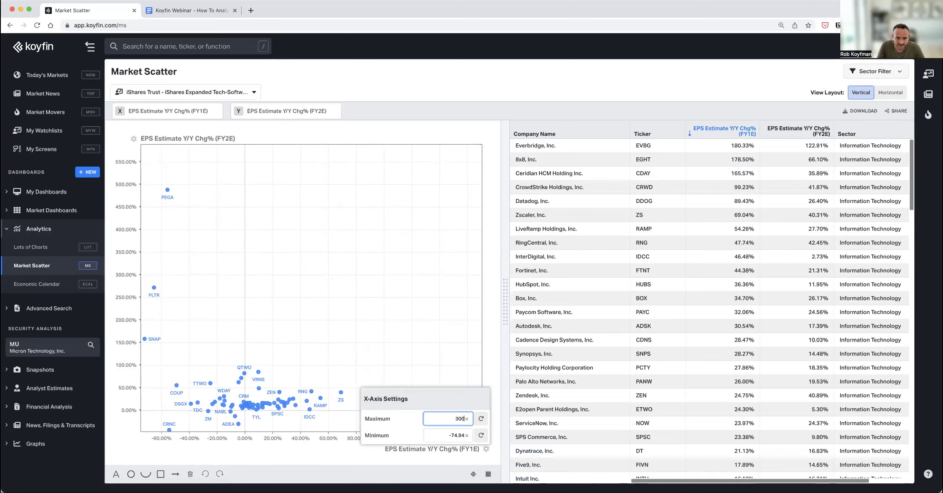
{"action": "key", "text": "Tab"}
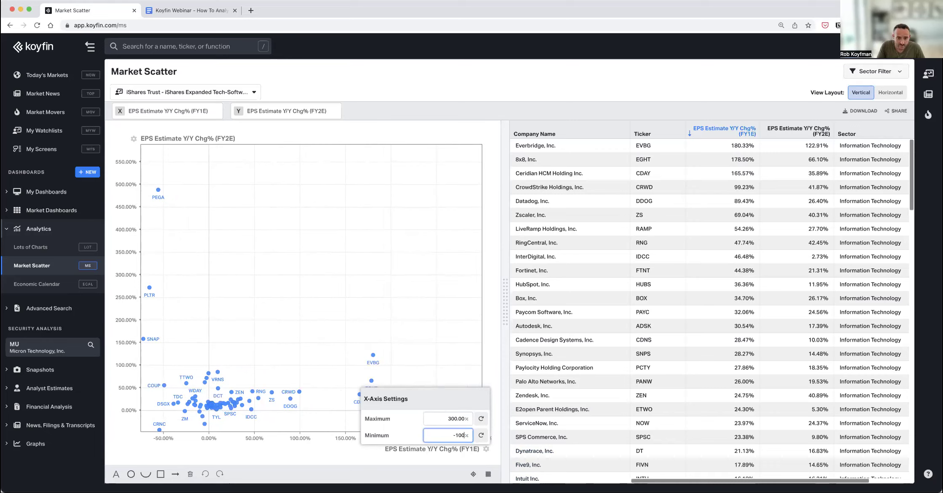
{"action": "key", "text": "Return"}
Set the Y axis range to a maximum of 300% and a minimum of -100%
{"action": "left_click", "coordinate": [134, 140]}
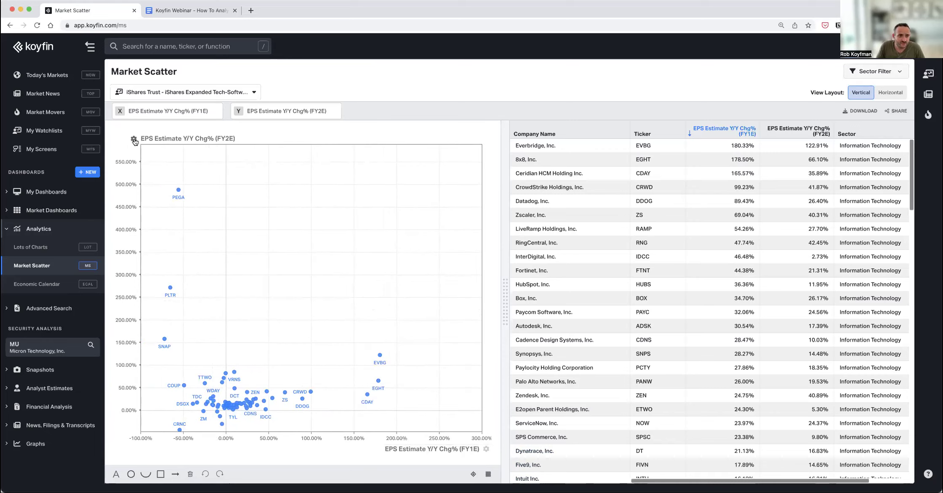
{"action": "left_click", "coordinate": [134, 140]}
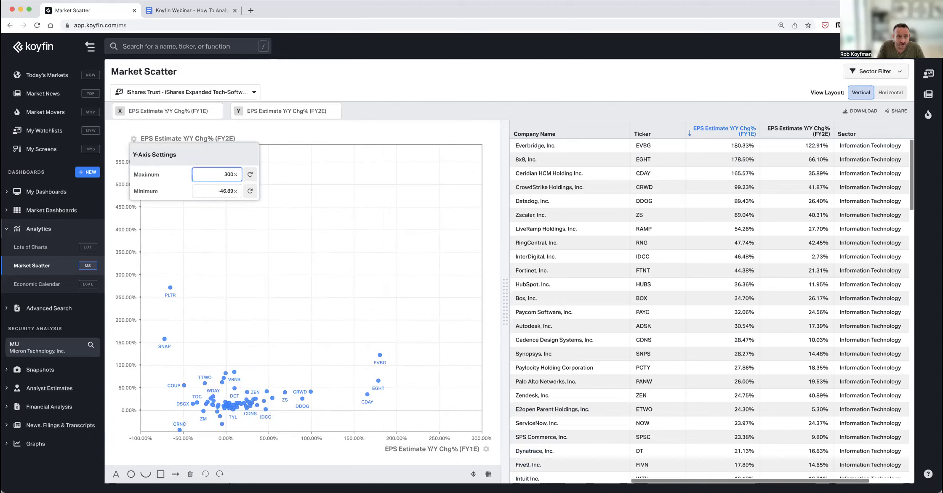
{"action": "key", "text": "Tab"}
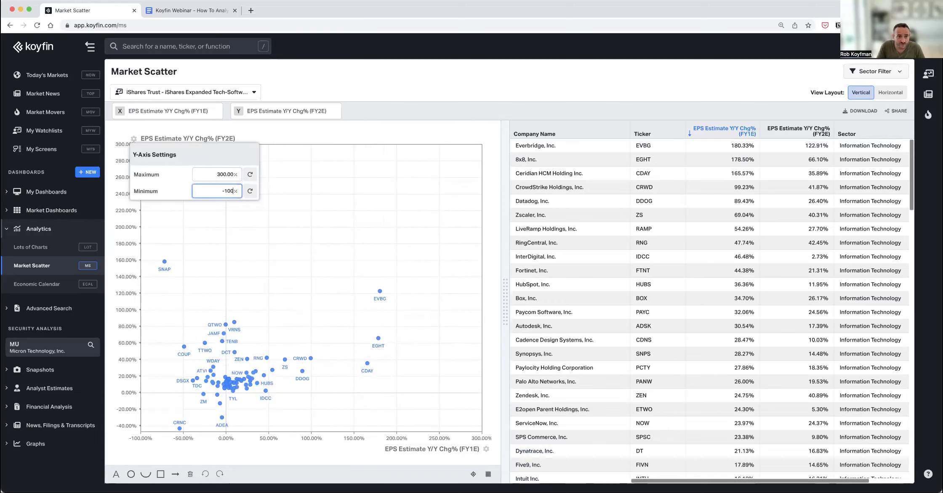
{"action": "key", "text": "Return"}
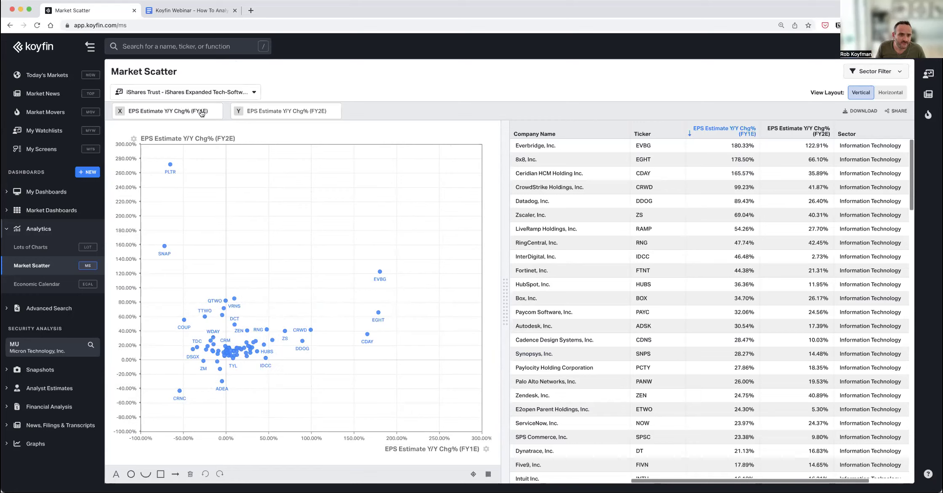
Change the X axis to Revenues Estimate Y/Y Chg% for the 1st unreported fiscal year (FY1E)
{"action": "left_click", "coordinate": [172, 110]}
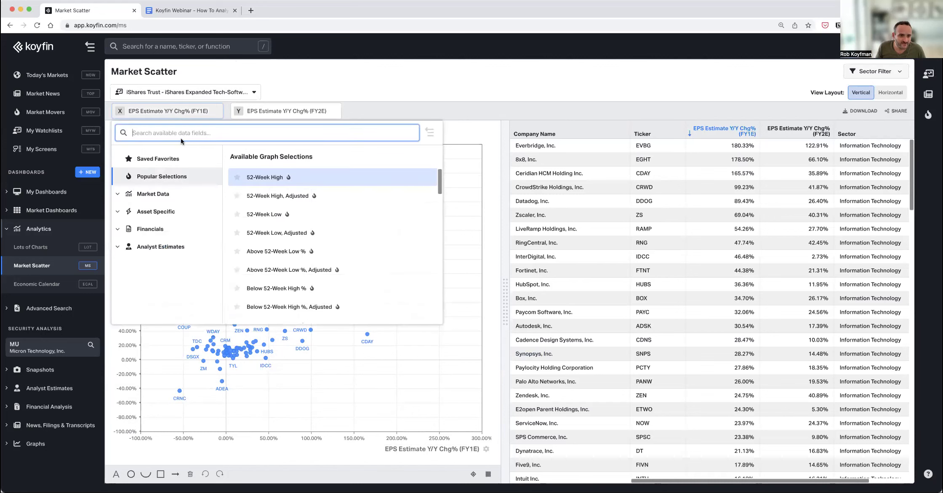
{"action": "left_click", "coordinate": [165, 247]}
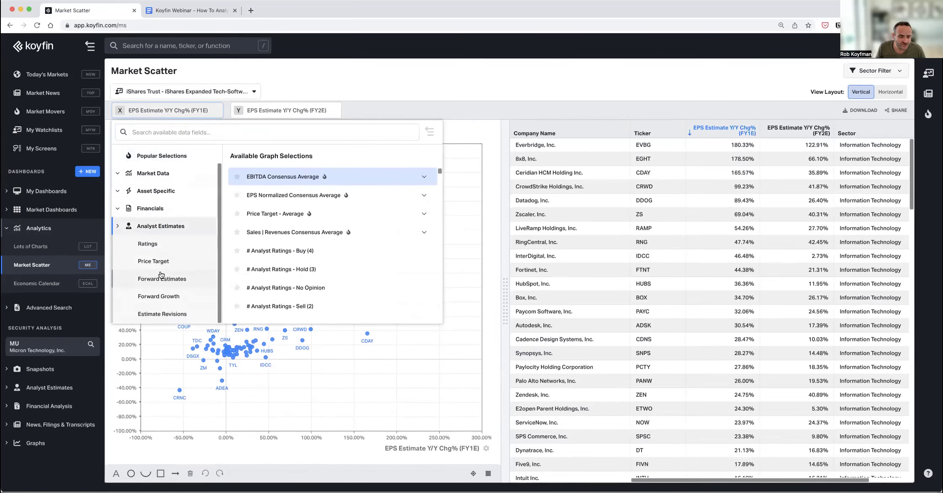
{"action": "left_click", "coordinate": [159, 298]}
{"action": "scroll", "coordinate": [279, 259], "scroll_direction": "down", "scroll_amount": 5}
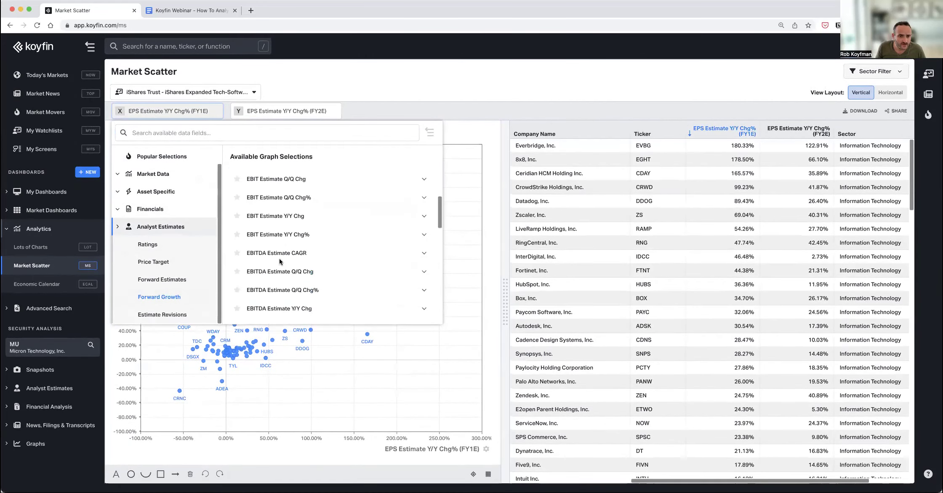
{"action": "scroll", "coordinate": [279, 259], "scroll_direction": "down", "scroll_amount": 10}
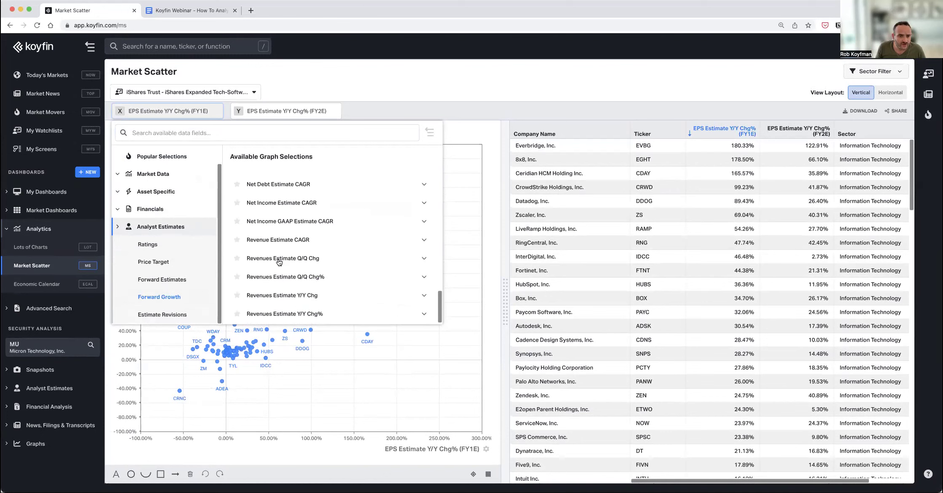
{"action": "left_click", "coordinate": [274, 314]}
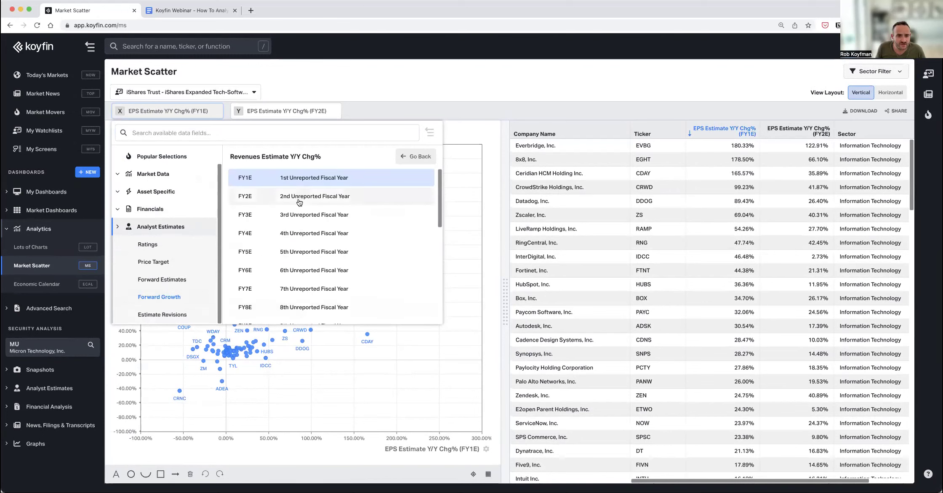
{"action": "left_click", "coordinate": [294, 179]}
Change the Y axis to Revenues Estimate Y/Y Chg% for the 2nd unreported fiscal year (FY2E)
{"action": "left_click", "coordinate": [297, 111]}
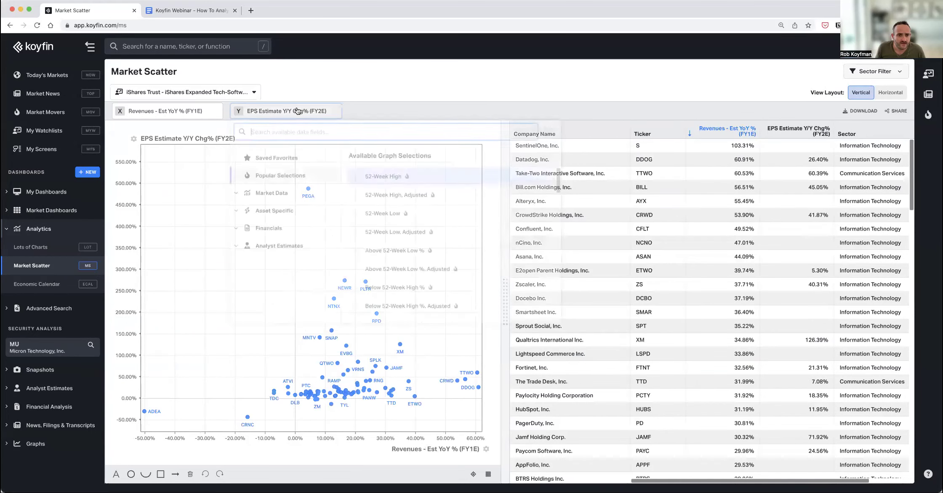
{"action": "left_click", "coordinate": [273, 246]}
{"action": "scroll", "coordinate": [281, 302], "scroll_direction": "down", "scroll_amount": 1}
{"action": "left_click", "coordinate": [279, 298]}
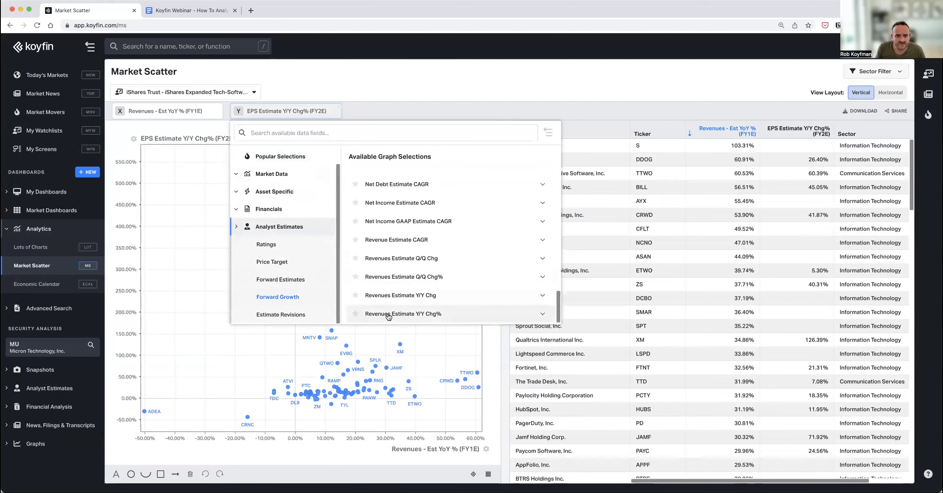
{"action": "left_click", "coordinate": [388, 315]}
{"action": "left_click", "coordinate": [397, 197]}
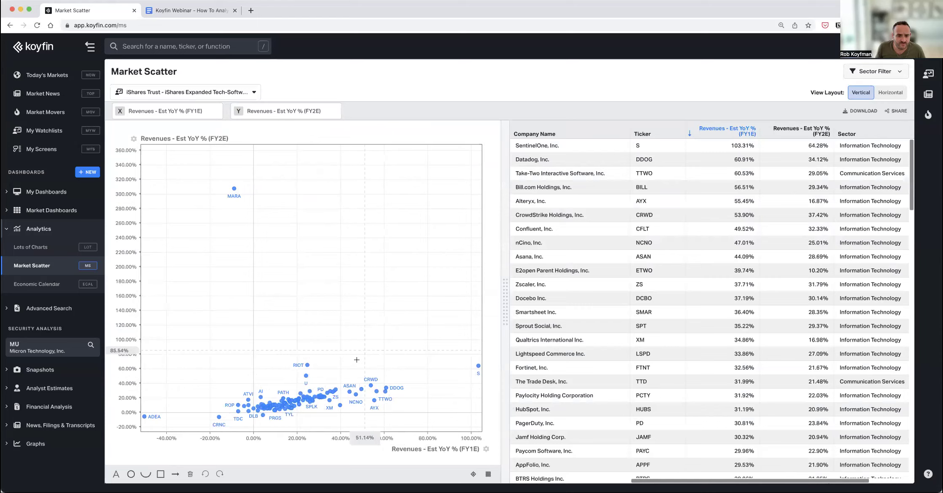
Examine the main cluster of companies in the revenue growth scatter plot and the outlying point U
{"action": "scroll", "coordinate": [357, 360], "scroll_direction": "up", "scroll_amount": 10}
{"action": "left_click_drag", "start_coordinate": [291, 308], "coordinate": [369, 283]}
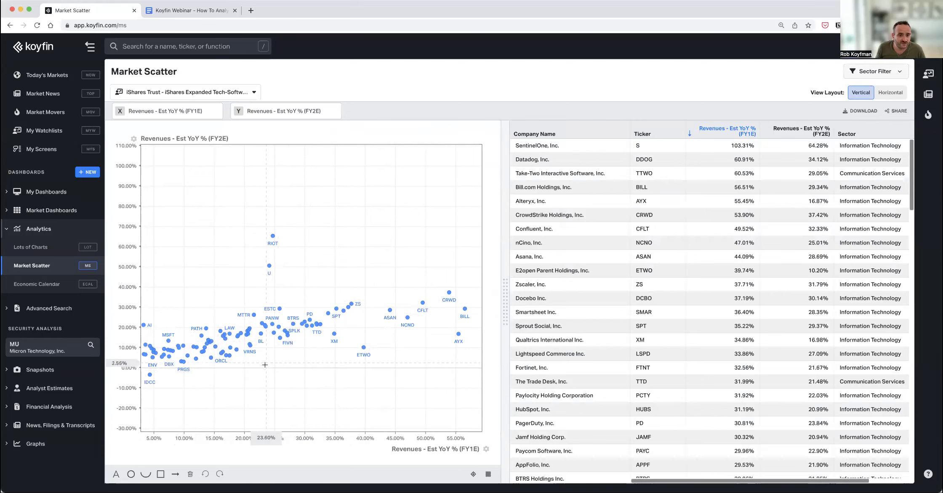
{"action": "left_click_drag", "start_coordinate": [265, 365], "coordinate": [298, 373]}
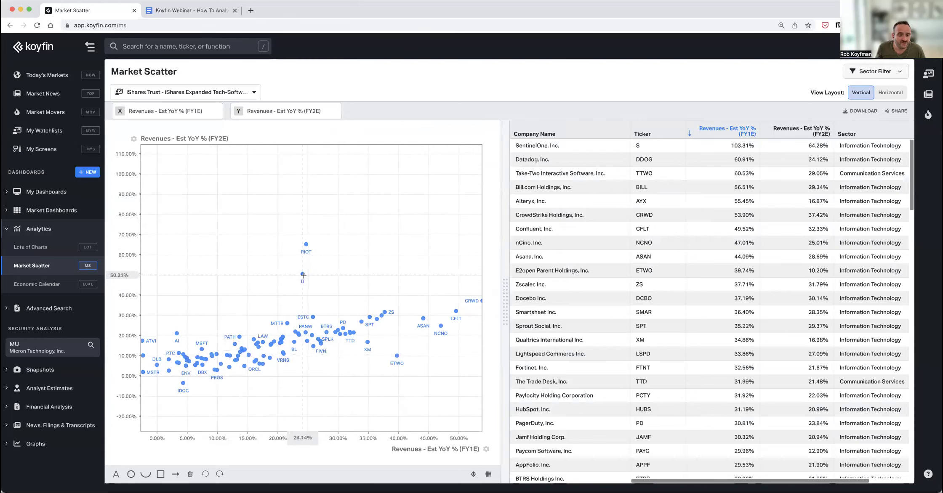
{"action": "mouse_move", "coordinate": [303, 276]}
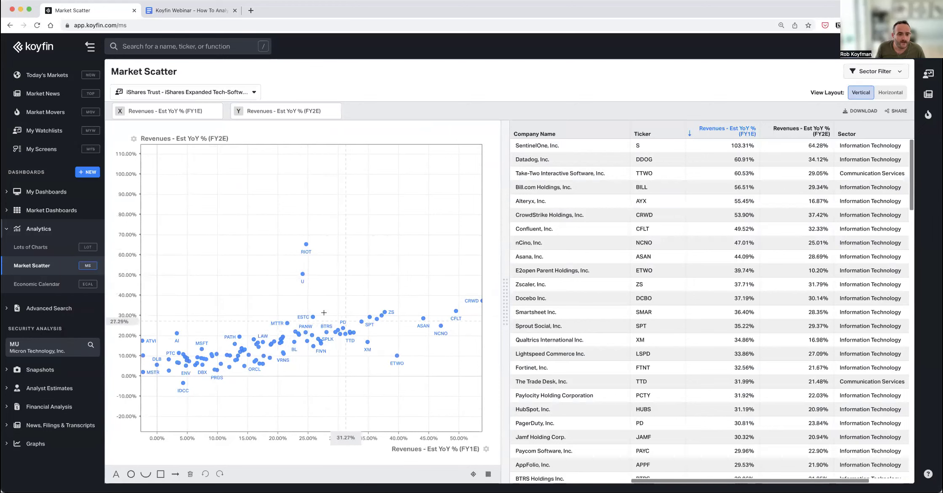
{"action": "mouse_move", "coordinate": [314, 318]}
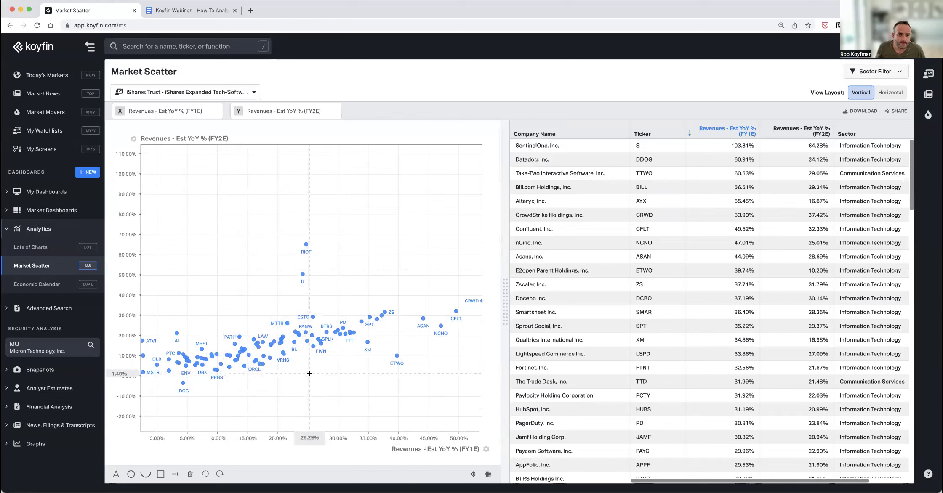
Inspect the outlying RIOT point in a wider plot range, and preview the price chart of Alteryx (AYX)
{"action": "scroll", "coordinate": [314, 374], "scroll_direction": "down", "scroll_amount": 2}
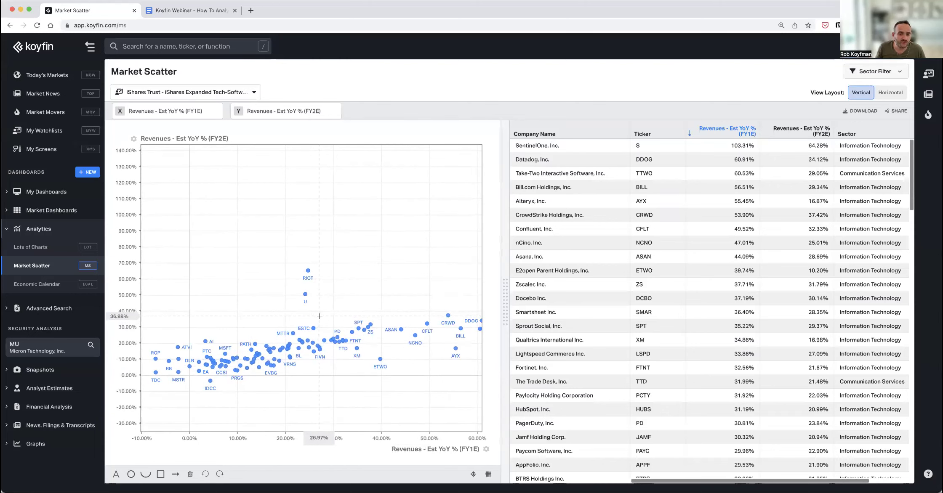
{"action": "scroll", "coordinate": [319, 316], "scroll_direction": "down", "scroll_amount": 1}
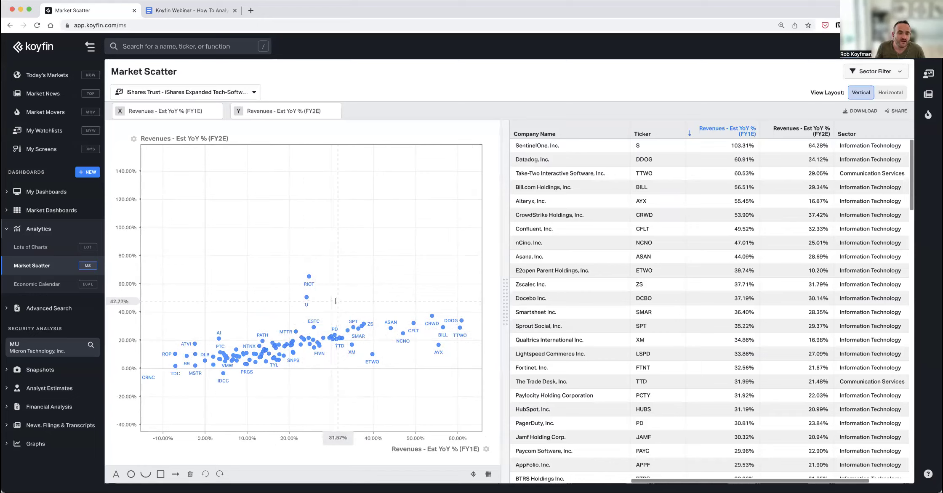
{"action": "scroll", "coordinate": [319, 288], "scroll_direction": "up", "scroll_amount": 1}
{"action": "scroll", "coordinate": [309, 277], "scroll_direction": "up", "scroll_amount": 1}
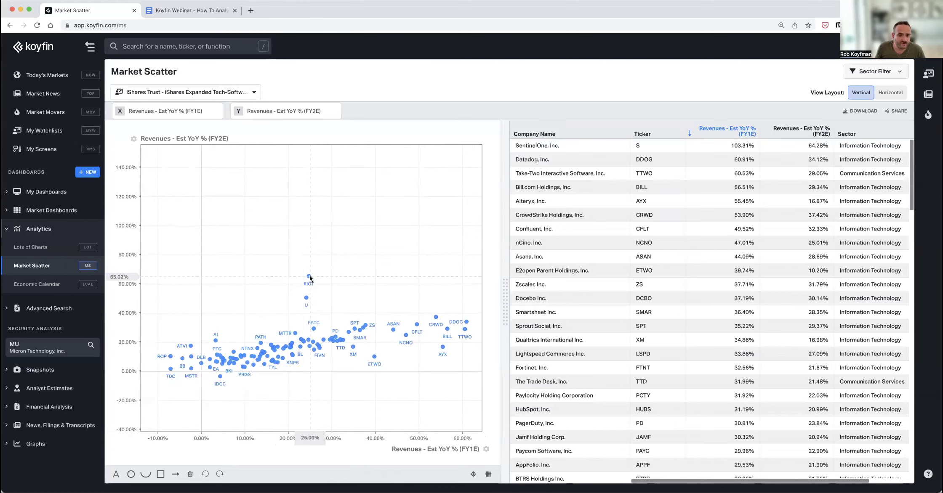
{"action": "scroll", "coordinate": [332, 264], "scroll_direction": "up", "scroll_amount": 1}
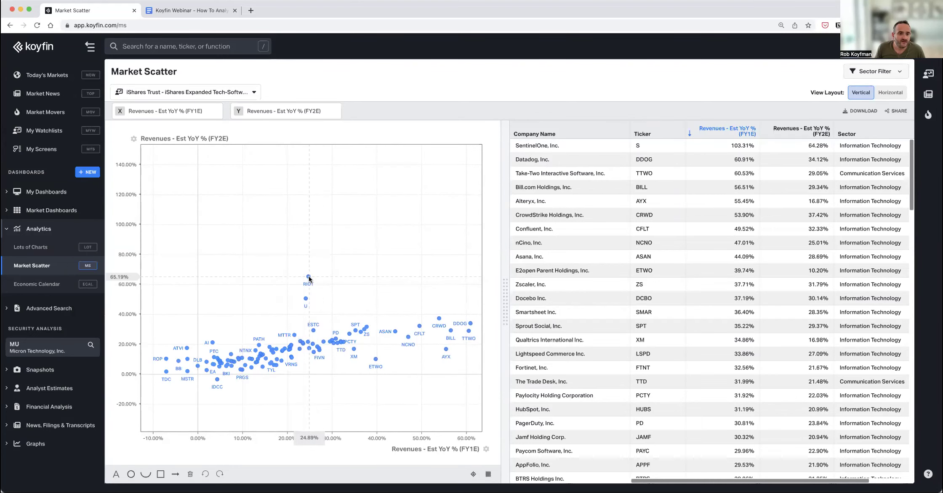
{"action": "scroll", "coordinate": [303, 257], "scroll_direction": "down", "scroll_amount": 1}
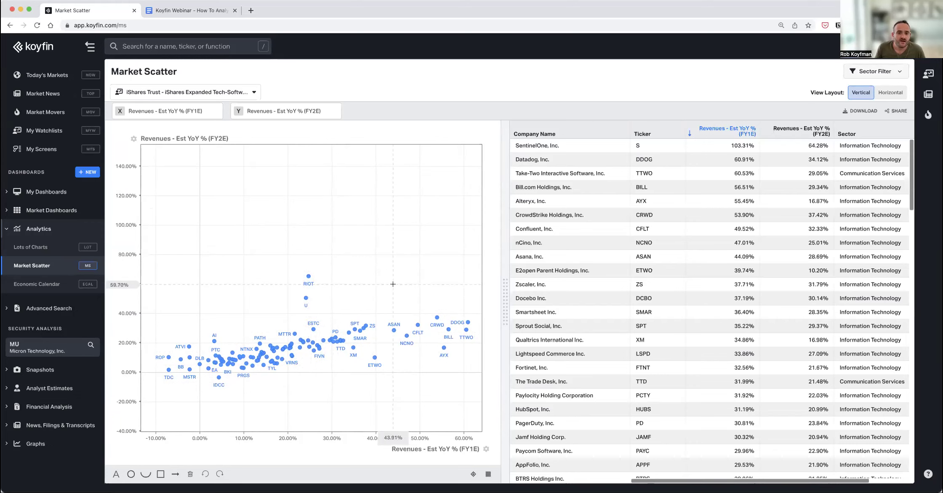
{"action": "left_click", "coordinate": [444, 349]}
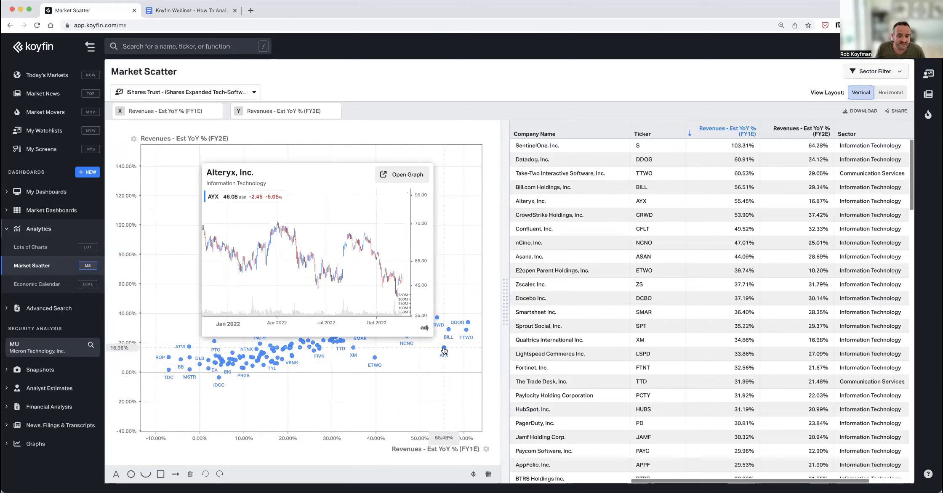
{"action": "left_click", "coordinate": [414, 406]}
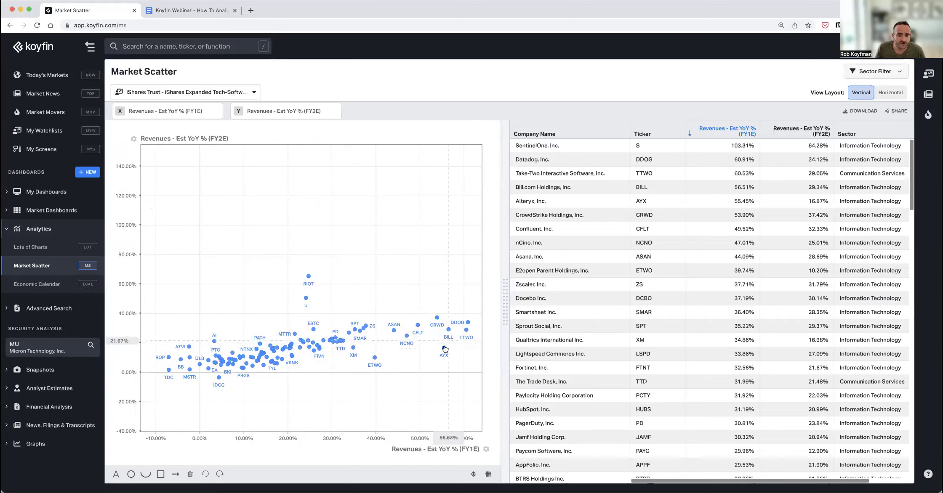
Examine the price chart preview of the Alteryx (AYX) point on the scatter plot, closing it after each look
{"action": "left_click", "coordinate": [444, 349]}
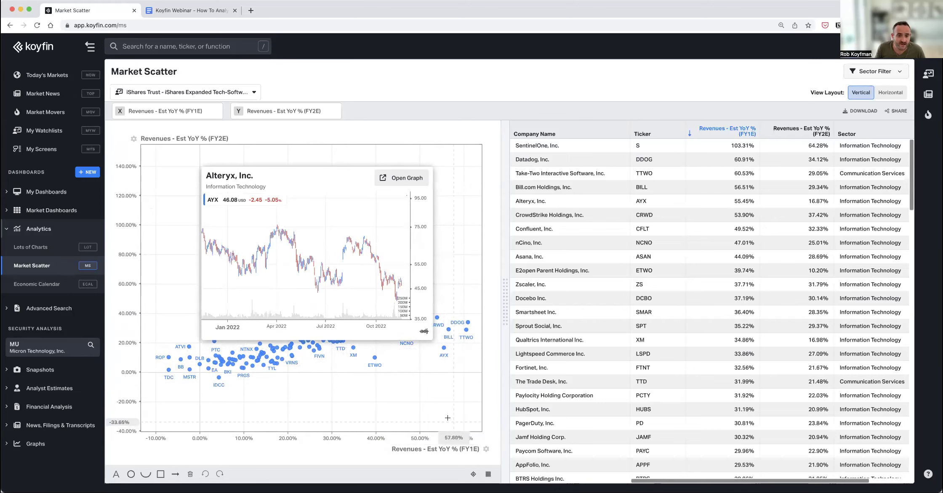
{"action": "left_click", "coordinate": [405, 405]}
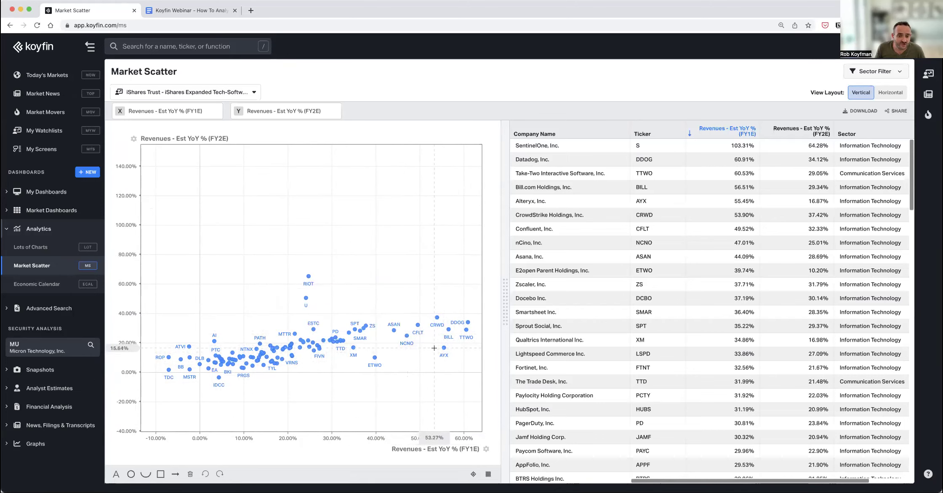
{"action": "left_click", "coordinate": [443, 358]}
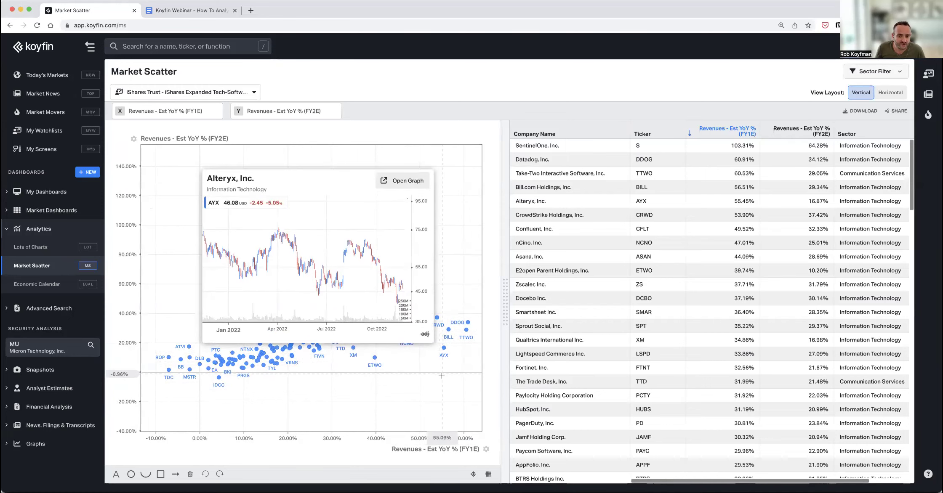
{"action": "left_click", "coordinate": [440, 403]}
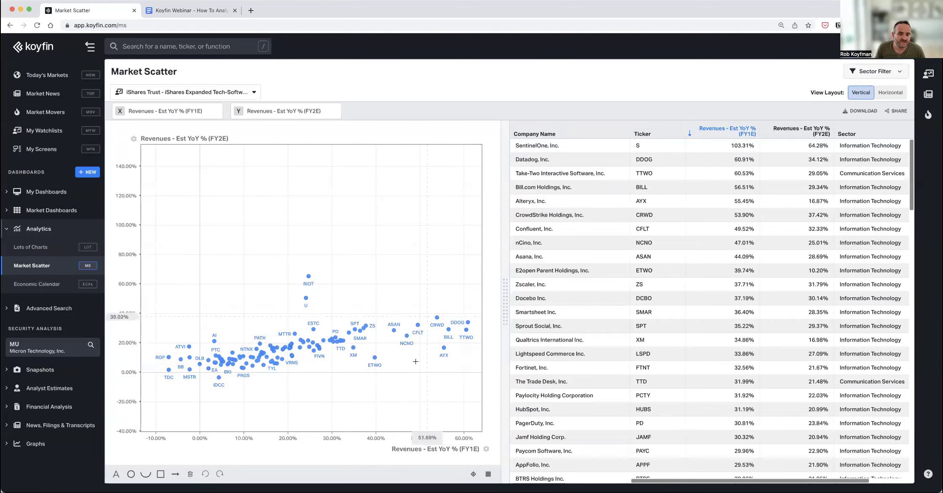
{"action": "left_click", "coordinate": [444, 349]}
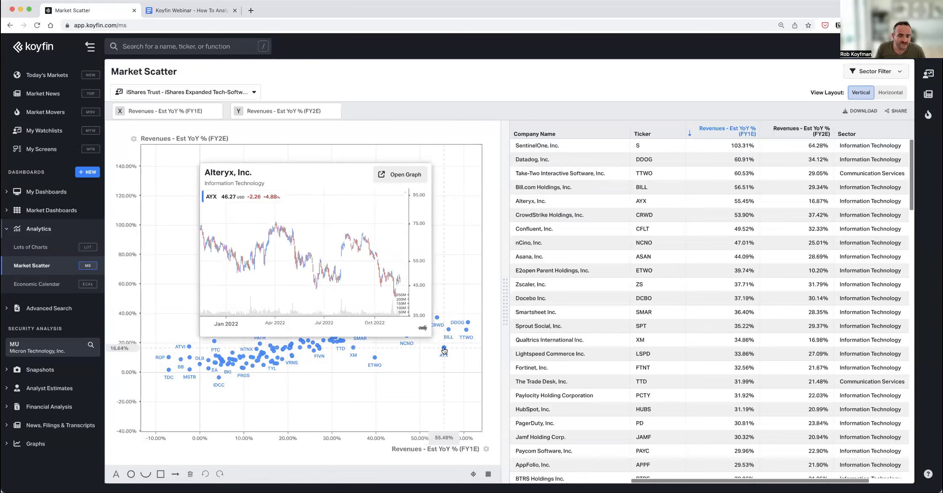
{"action": "left_click", "coordinate": [448, 429]}
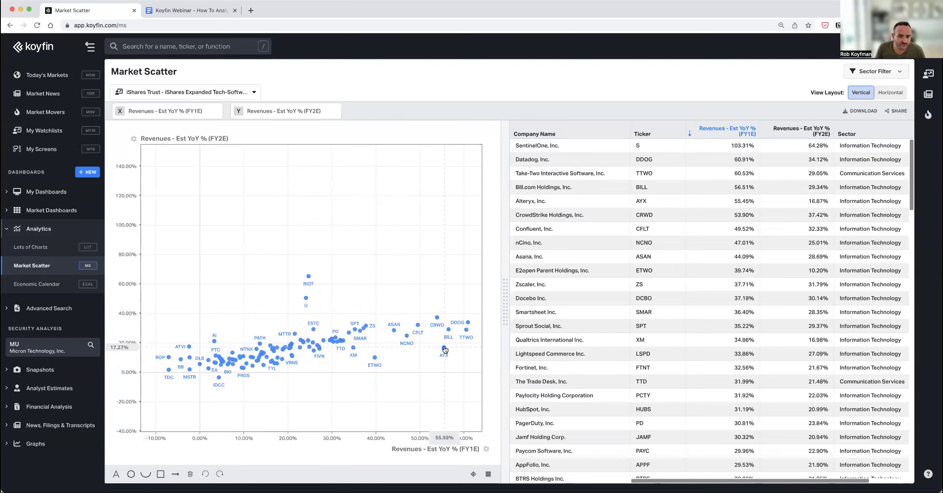
{"action": "left_click", "coordinate": [441, 347]}
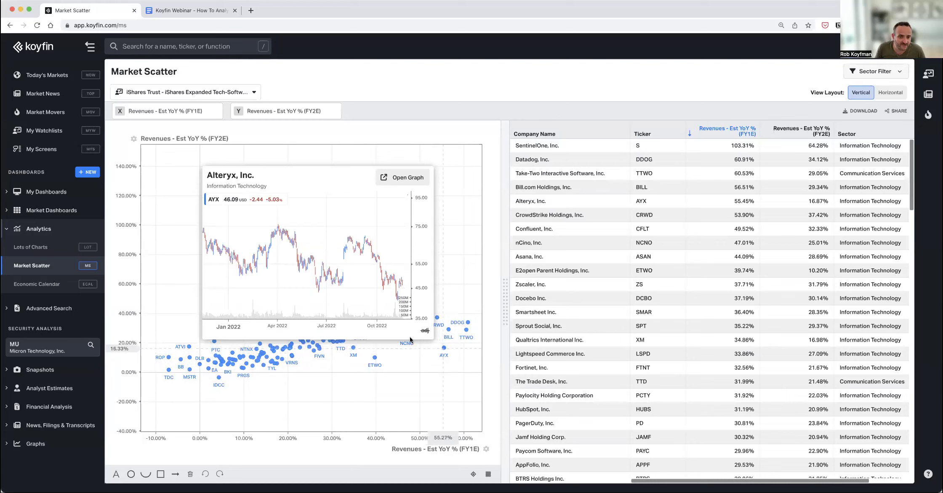
{"action": "left_click", "coordinate": [444, 349]}
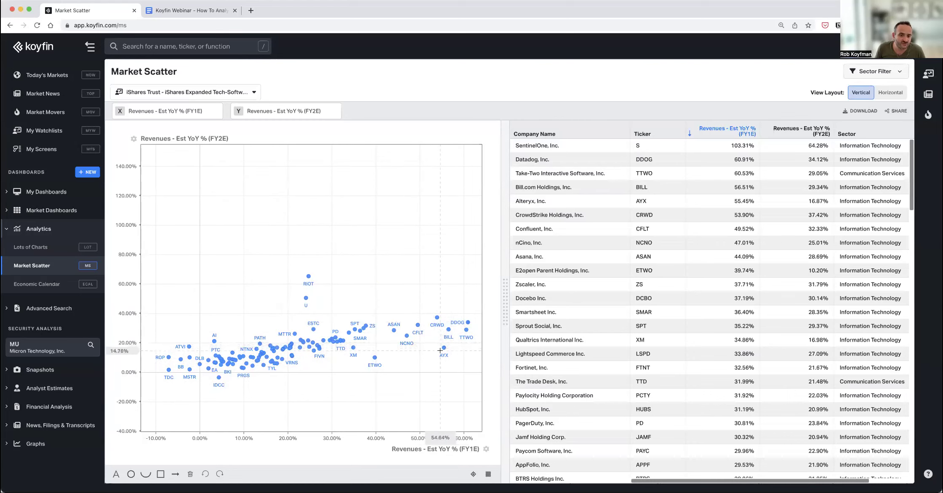
{"action": "left_click", "coordinate": [444, 349]}
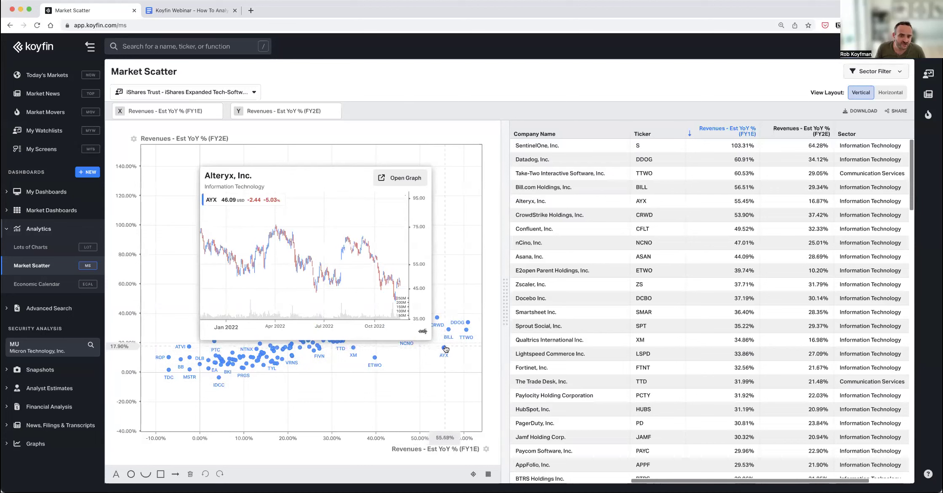
{"action": "left_click", "coordinate": [435, 398]}
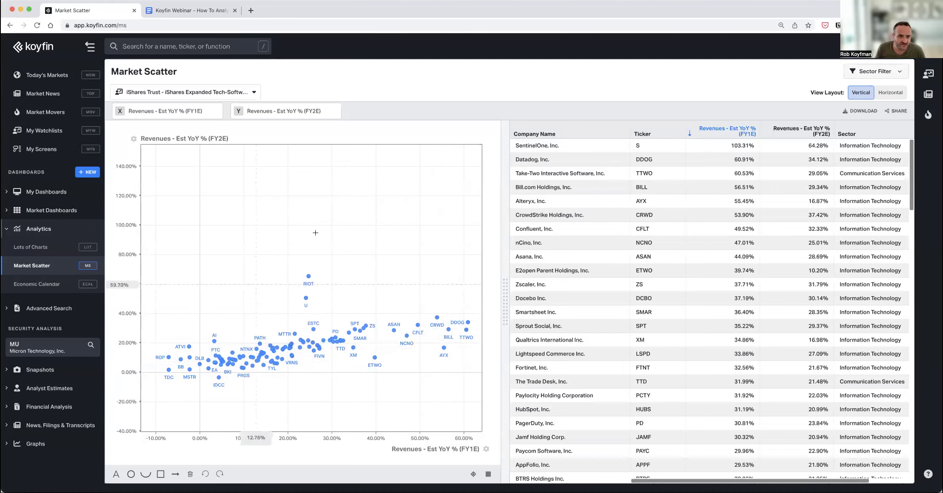
Plot the Russell 1000 (Large-Cap) companies on the market scatter in place of the ETF holdings
{"action": "left_click", "coordinate": [211, 88]}
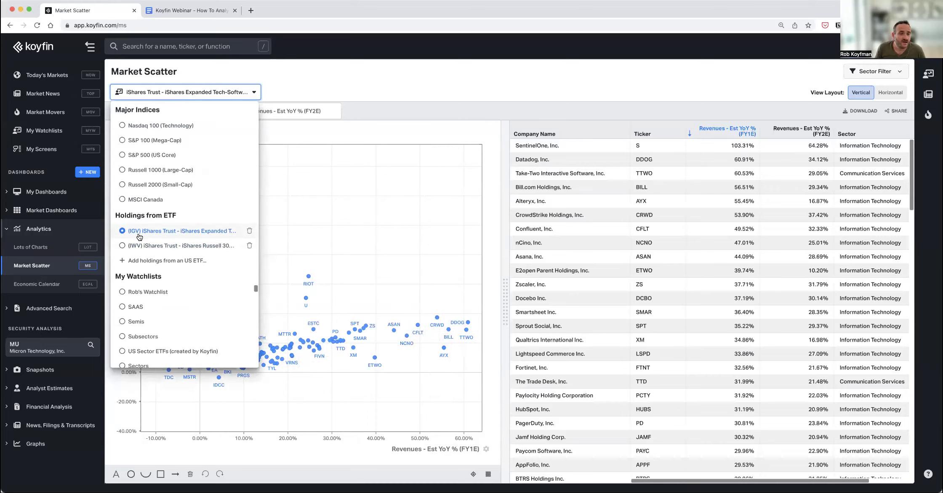
{"action": "left_click", "coordinate": [146, 167]}
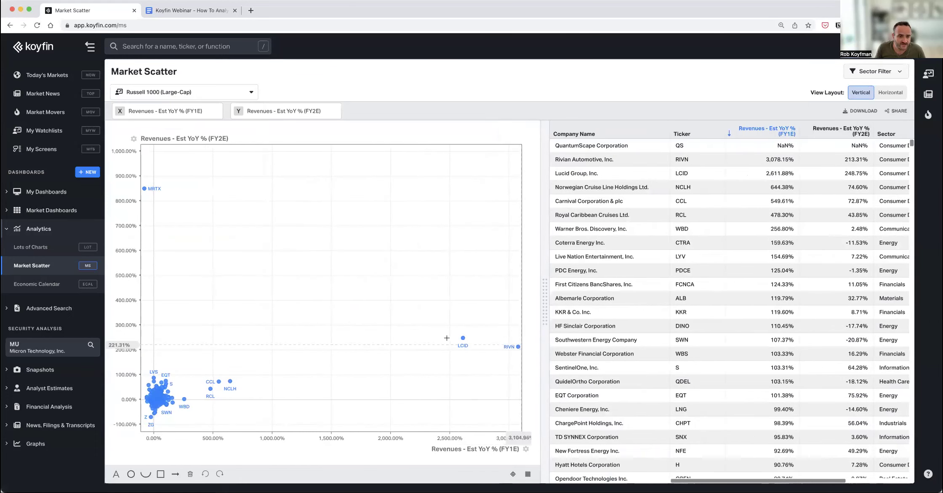
{"action": "scroll", "coordinate": [306, 349], "scroll_direction": "up", "scroll_amount": 3}
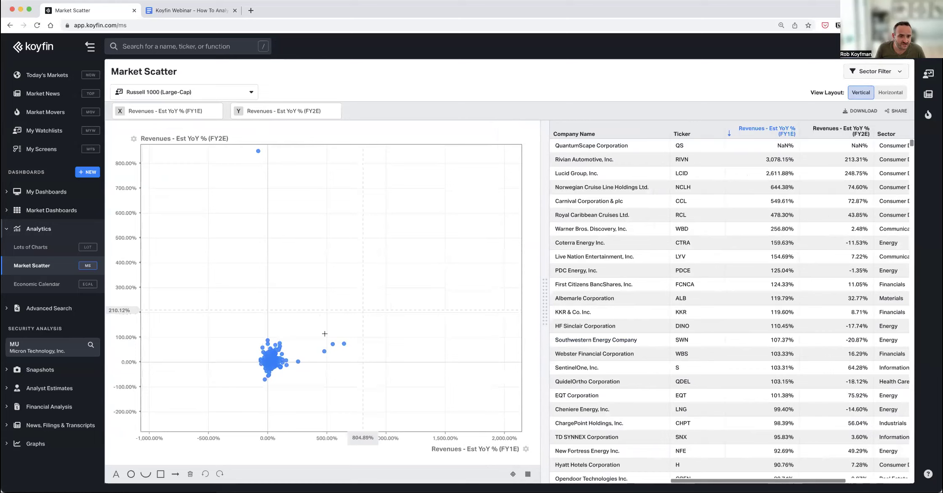
{"action": "scroll", "coordinate": [306, 349], "scroll_direction": "up", "scroll_amount": 5}
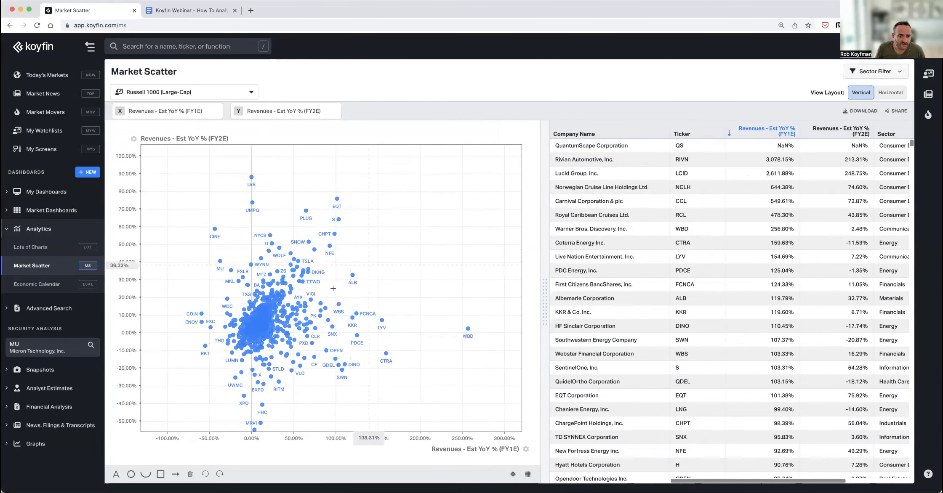
{"action": "left_click_drag", "start_coordinate": [357, 266], "coordinate": [379, 245]}
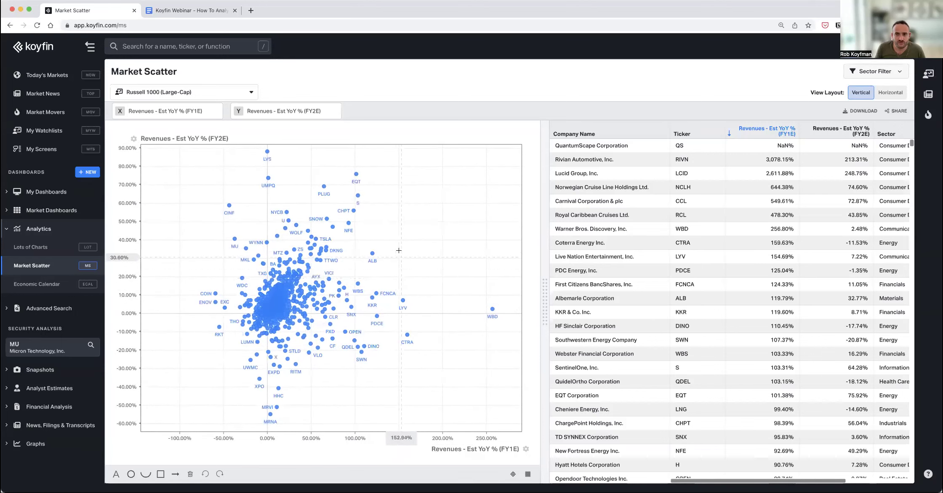
Switch to the webinar outline in Google Docs and review the Market Scatter items, through the CAGR 1FQ vs. 1TTM line
{"action": "left_click", "coordinate": [164, 11]}
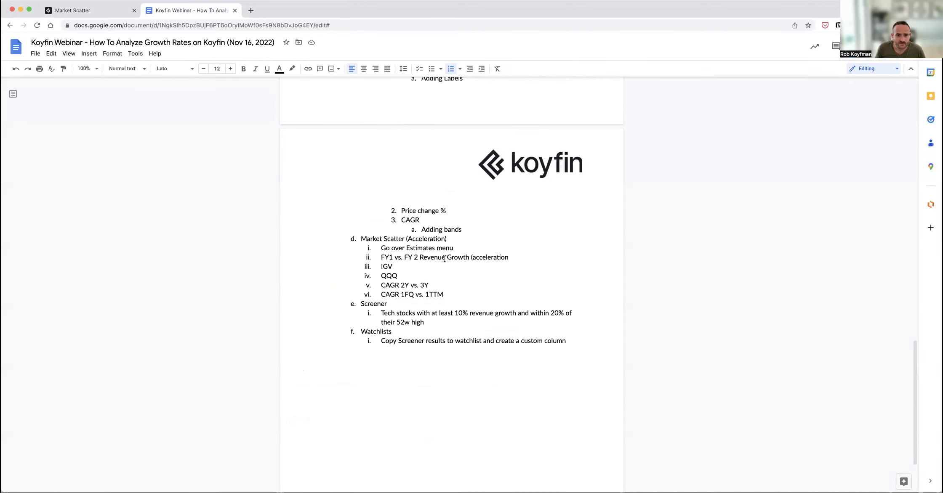
{"action": "scroll", "coordinate": [392, 228], "scroll_direction": "down", "scroll_amount": 1}
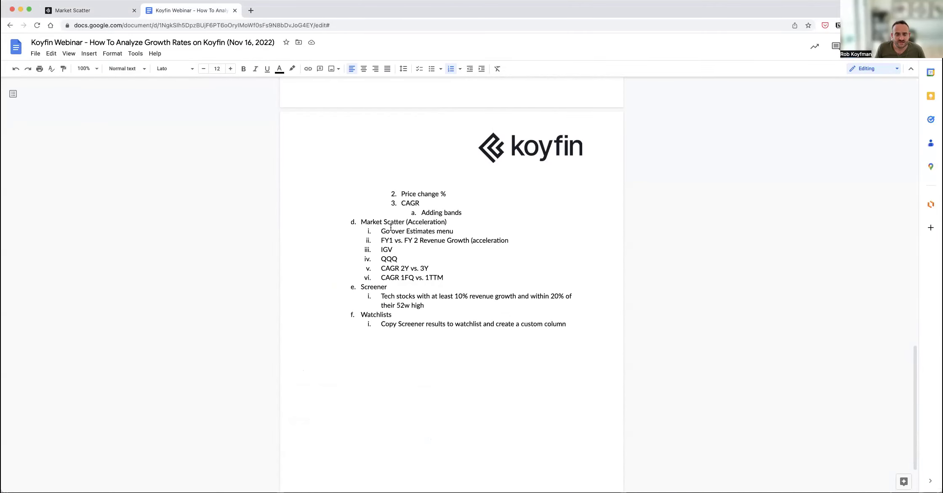
{"action": "scroll", "coordinate": [387, 228], "scroll_direction": "down", "scroll_amount": 3}
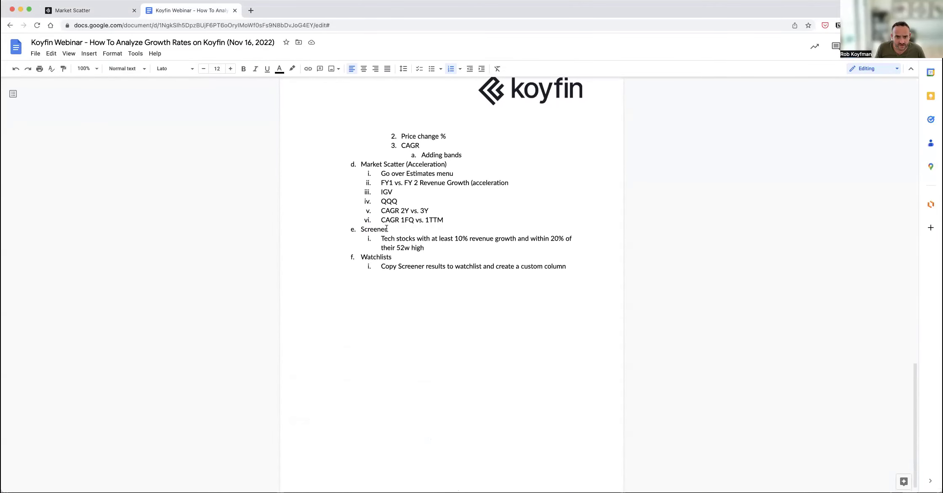
{"action": "scroll", "coordinate": [197, 100], "scroll_direction": "up", "scroll_amount": 1}
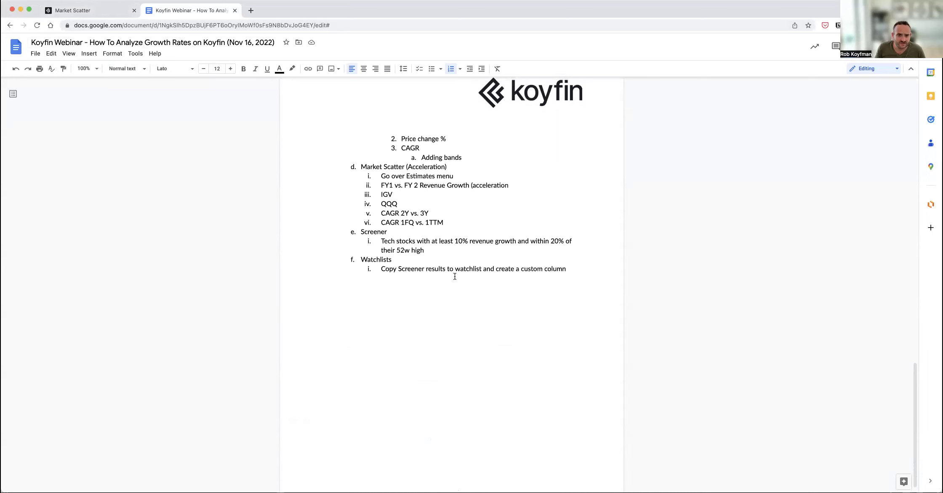
{"action": "scroll", "coordinate": [410, 220], "scroll_direction": "up", "scroll_amount": 1}
{"action": "double_click", "coordinate": [438, 229]}
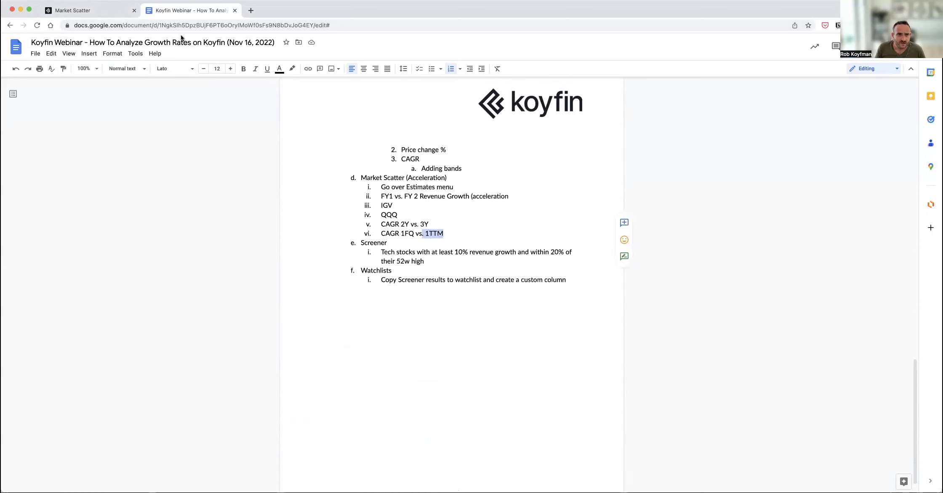
Switch back to Koyfin and set the scatter's X axis to Total Revenues, CAGR with the 1Y CAGR Quarterly (1Y FQ) period
{"action": "left_click", "coordinate": [99, 11]}
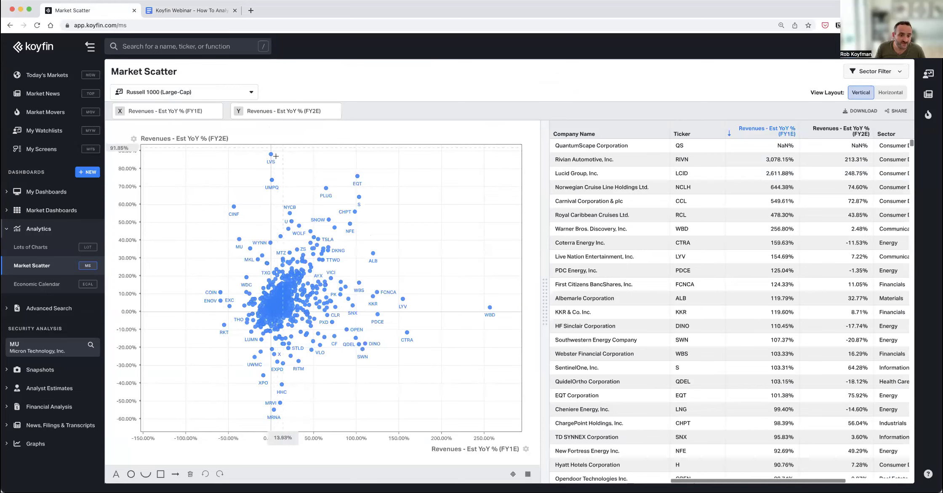
{"action": "left_click", "coordinate": [171, 112]}
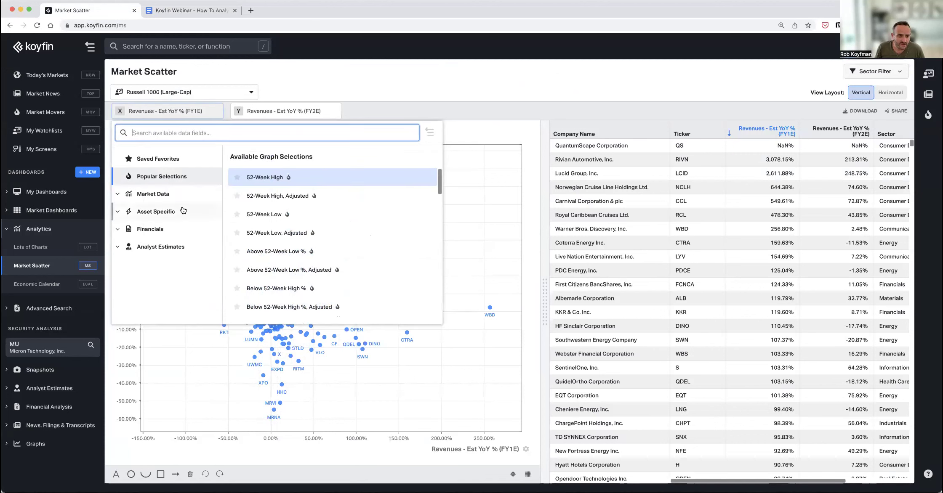
{"action": "left_click", "coordinate": [156, 212]}
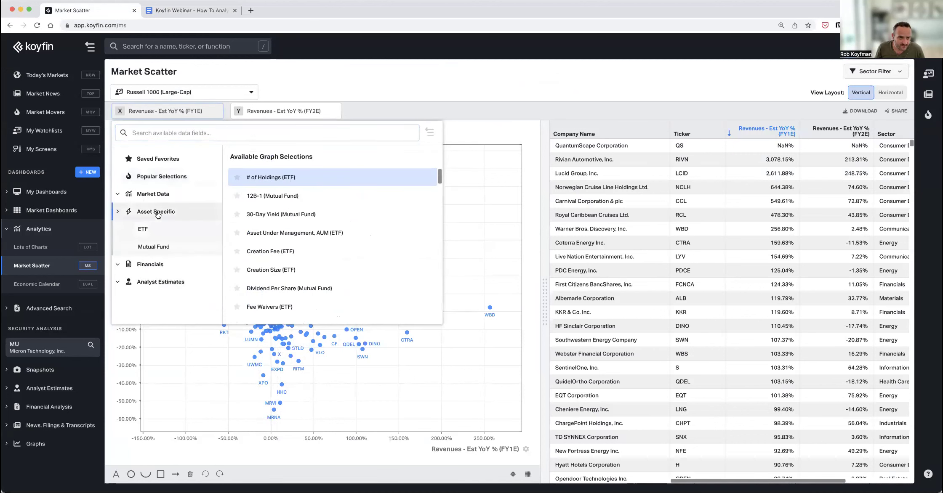
{"action": "left_click", "coordinate": [155, 198]}
{"action": "left_click", "coordinate": [155, 198]}
{"action": "left_click", "coordinate": [158, 228]}
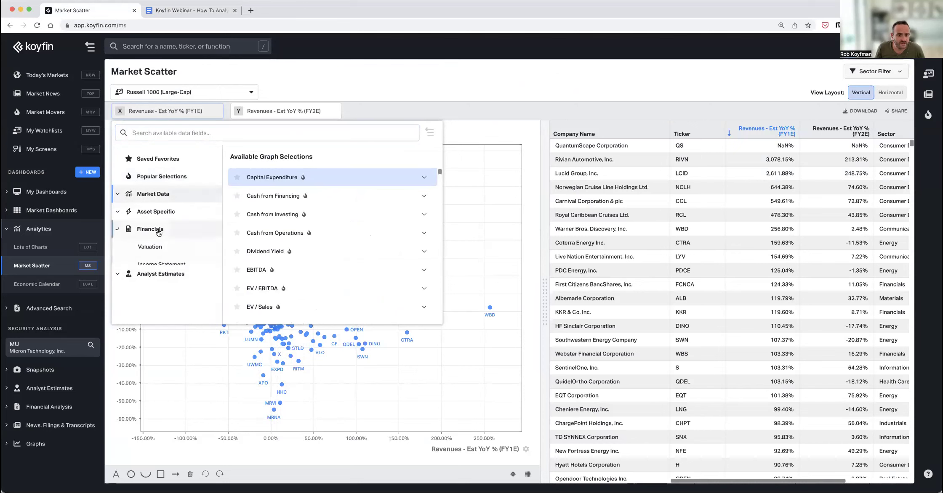
{"action": "scroll", "coordinate": [159, 232], "scroll_direction": "down", "scroll_amount": 1}
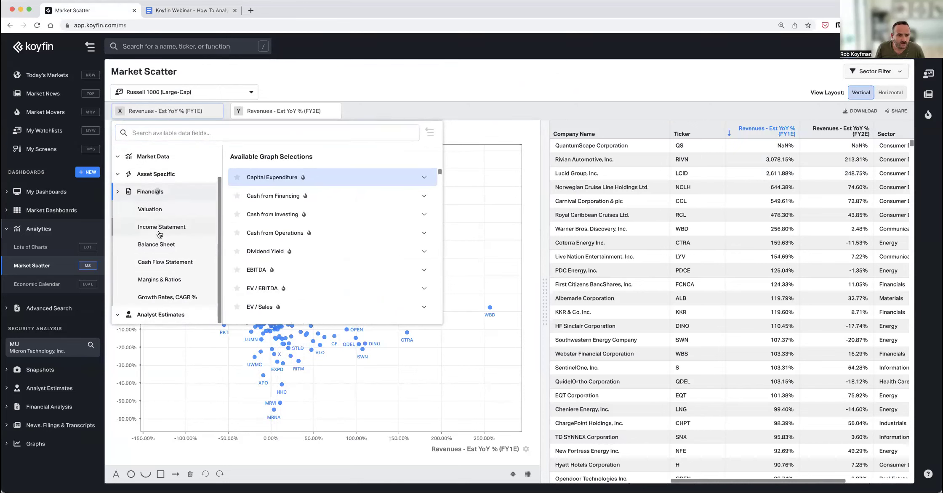
{"action": "left_click", "coordinate": [160, 227]}
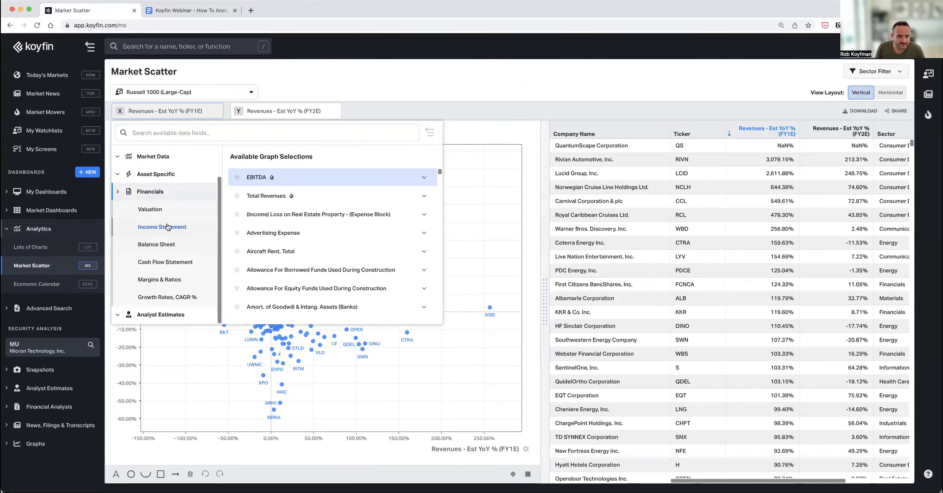
{"action": "left_click", "coordinate": [279, 197]}
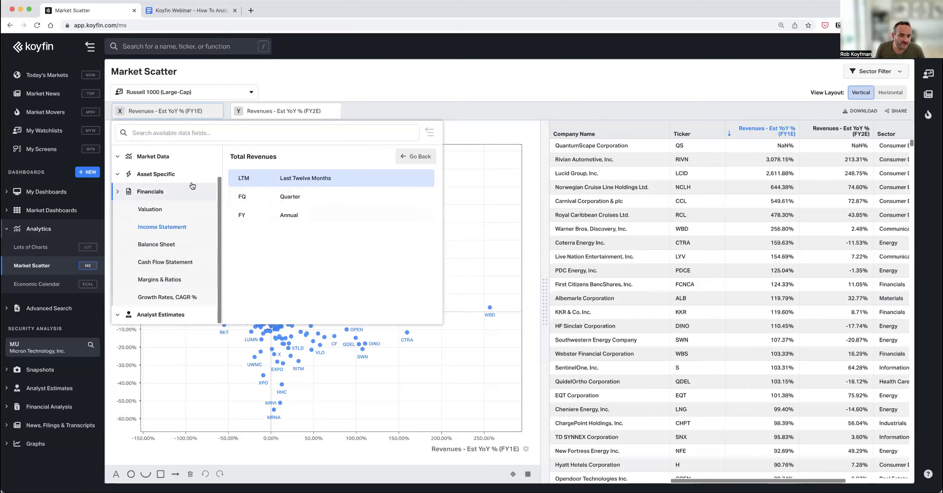
{"action": "left_click", "coordinate": [183, 297]}
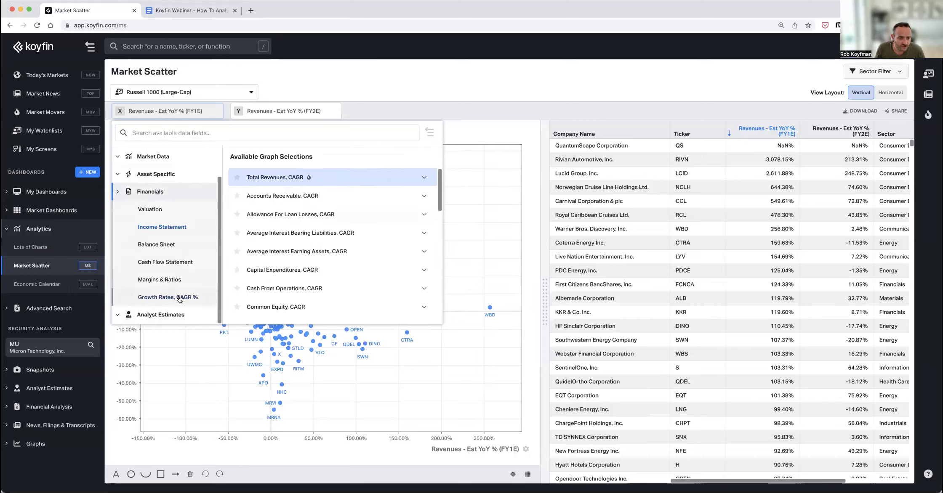
{"action": "left_click", "coordinate": [274, 179]}
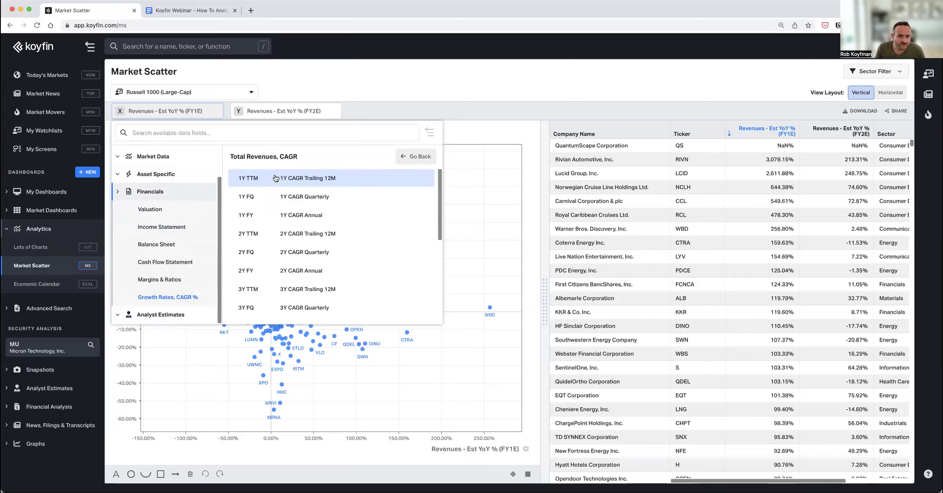
{"action": "left_click", "coordinate": [275, 200]}
Set the scatter's Y axis to Total Revenues, CAGR with the 1Y CAGR Trailing 12M (1Y TTM) period
{"action": "left_click", "coordinate": [280, 112]}
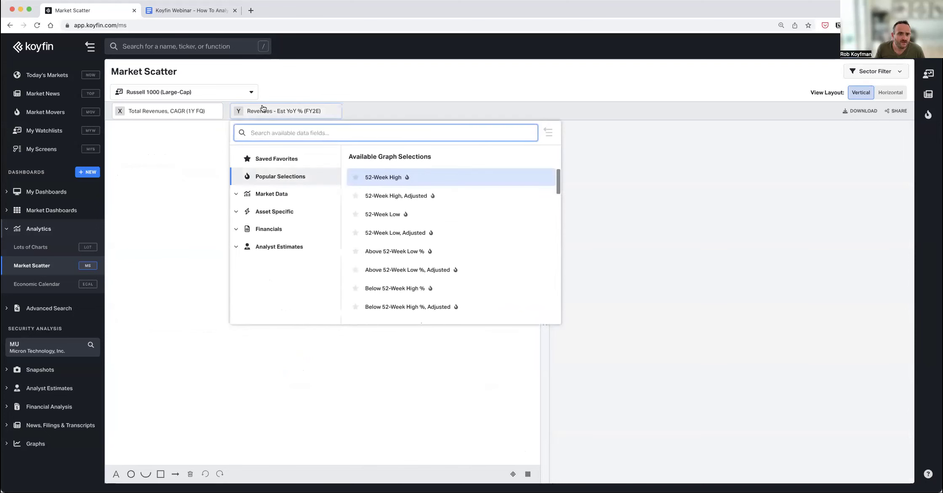
{"action": "left_click", "coordinate": [272, 230]}
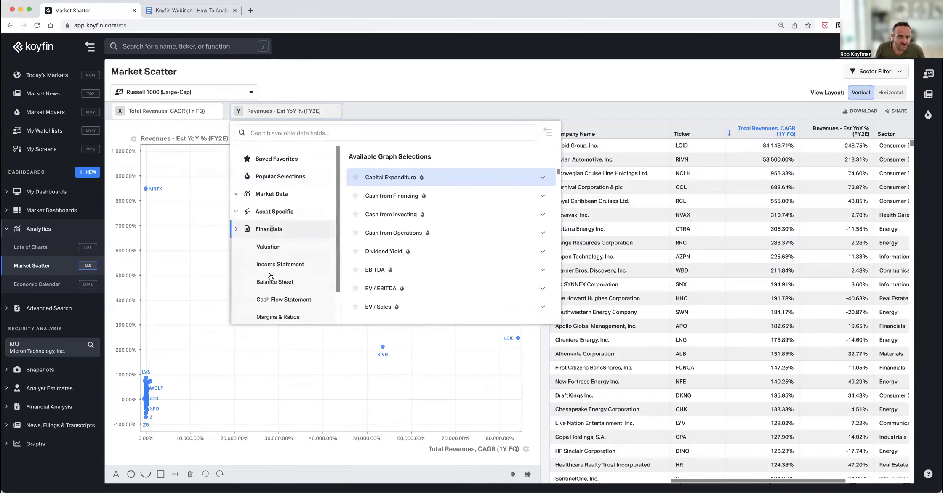
{"action": "scroll", "coordinate": [271, 295], "scroll_direction": "down", "scroll_amount": 1}
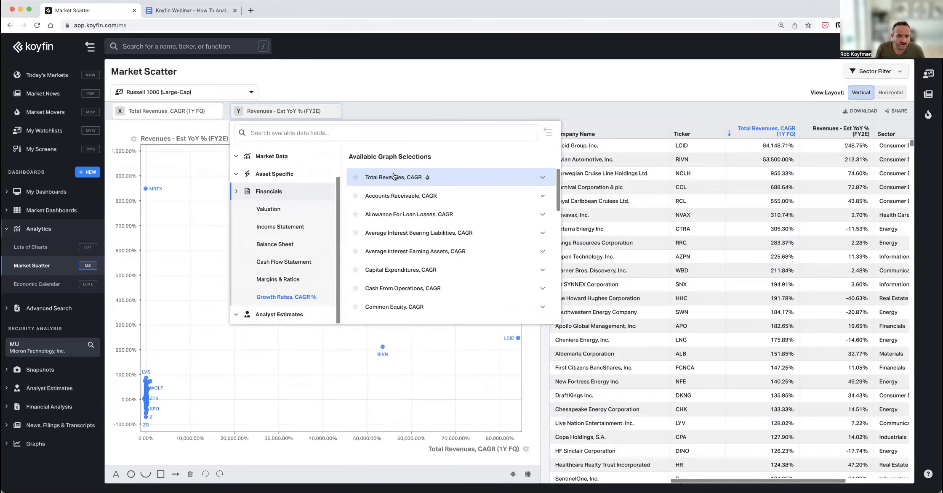
{"action": "left_click", "coordinate": [394, 176]}
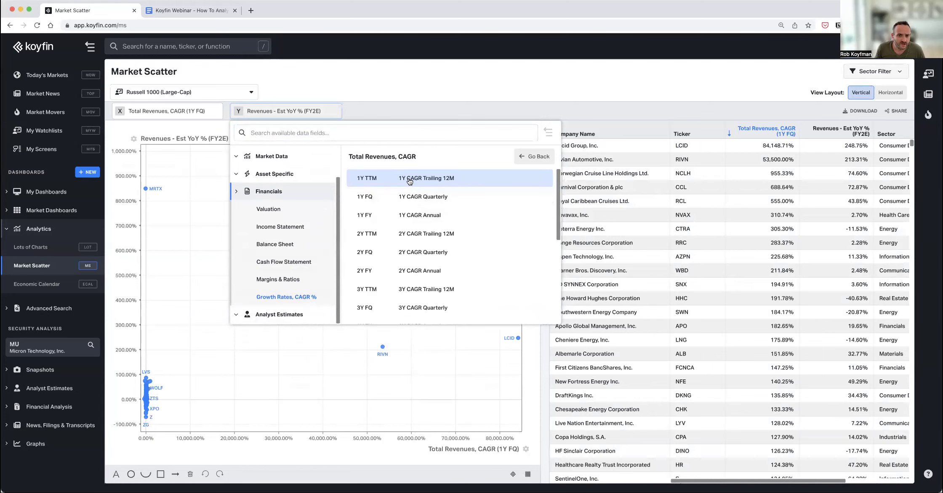
{"action": "left_click", "coordinate": [410, 180]}
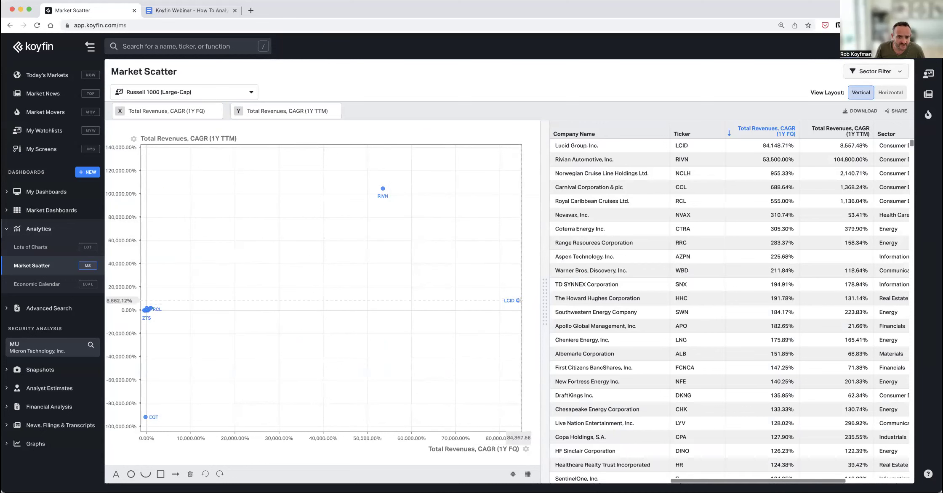
Set the Y axis maximum to 500% in the axis settings
{"action": "left_click", "coordinate": [134, 140]}
{"action": "left_click", "coordinate": [200, 173]}
{"action": "type", "text": "500"}
{"action": "key", "text": "Return"}
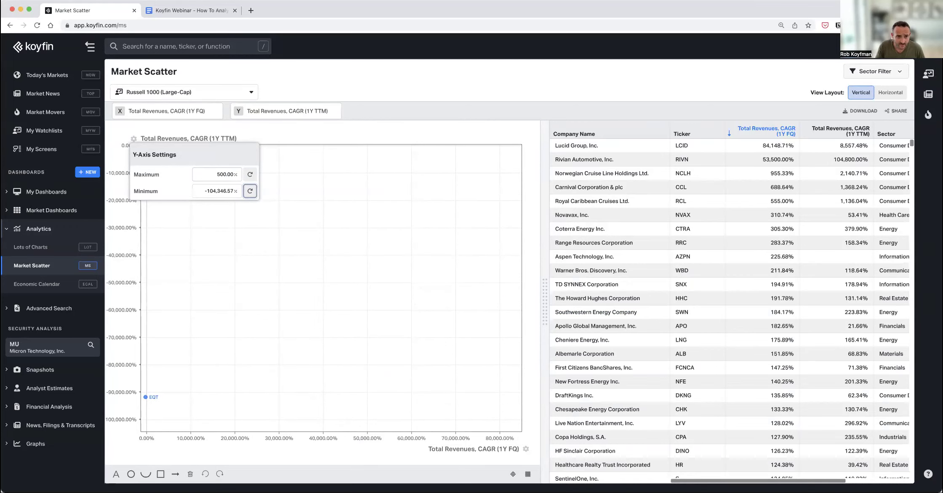
Set the Y axis minimum to -500% in the axis settings
{"action": "left_click", "coordinate": [202, 191]}
{"action": "type", "text": "-500"}
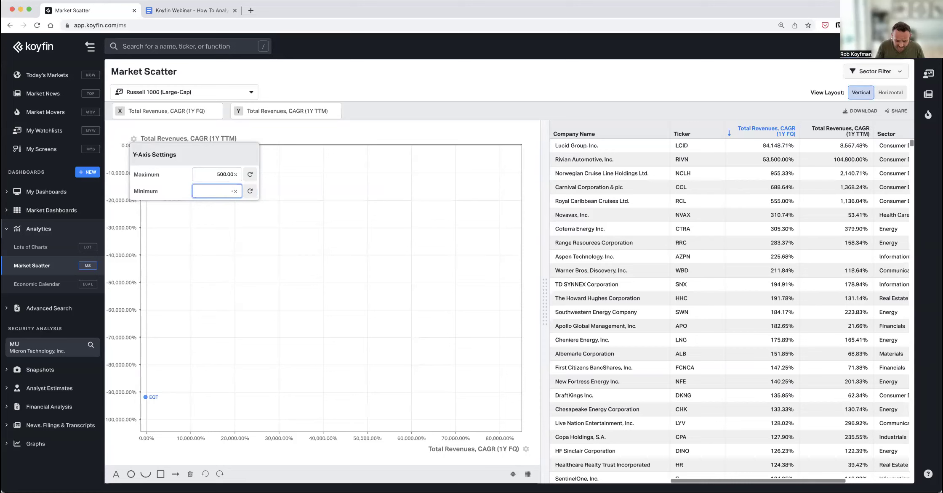
{"action": "key", "text": "Return"}
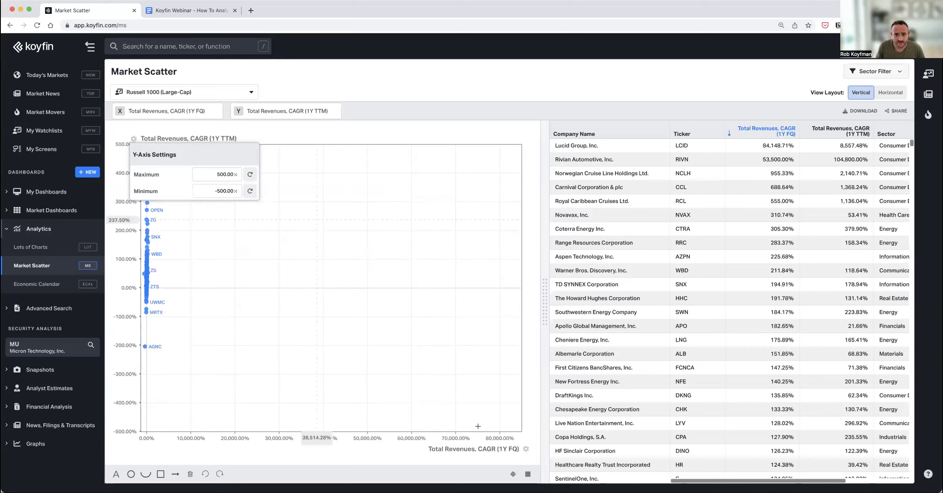
Set the scatter's X axis range to a maximum of 500% and a minimum of -500%
{"action": "left_click", "coordinate": [524, 447]}
{"action": "left_click", "coordinate": [487, 419]}
{"action": "type", "text": "500"}
{"action": "key", "text": "Return"}
{"action": "left_click", "coordinate": [501, 435]}
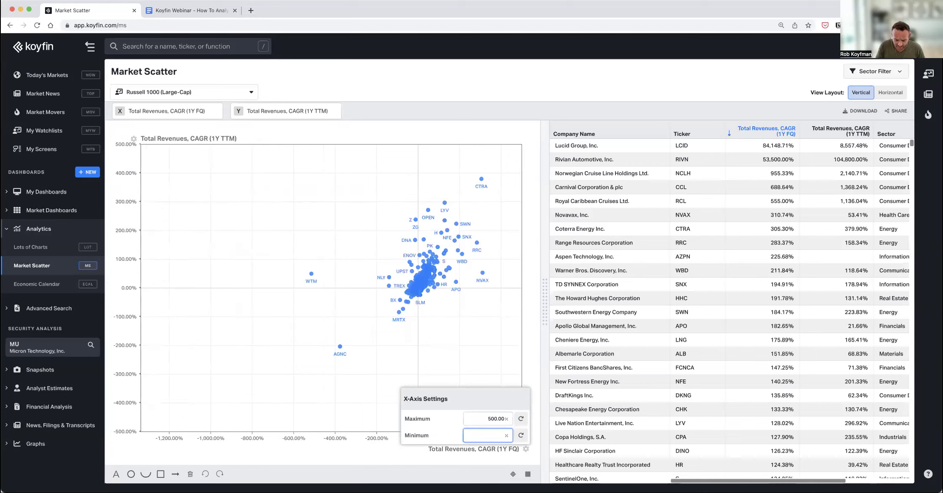
{"action": "type", "text": "-500"}
{"action": "key", "text": "Return"}
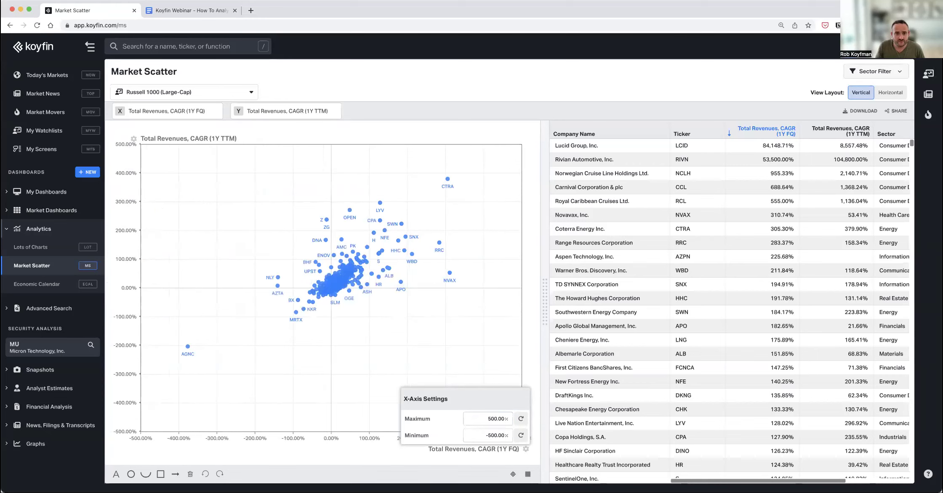
{"action": "left_click", "coordinate": [379, 462]}
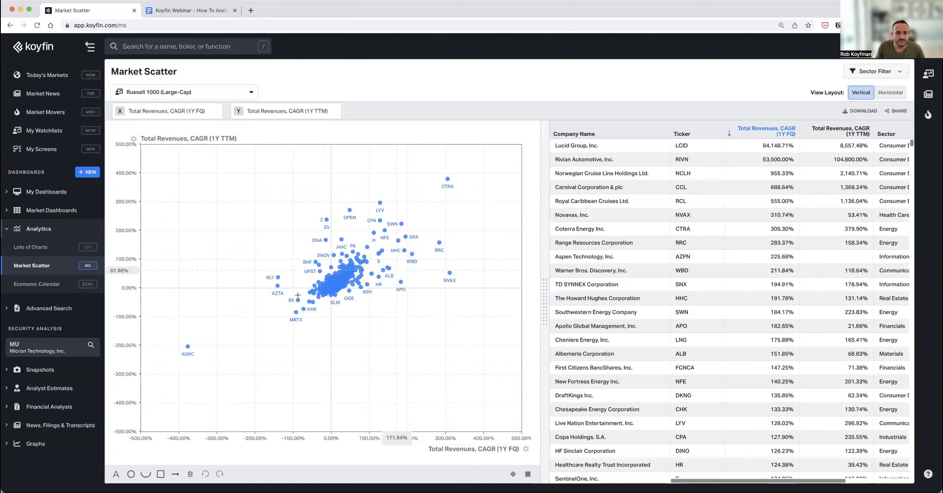
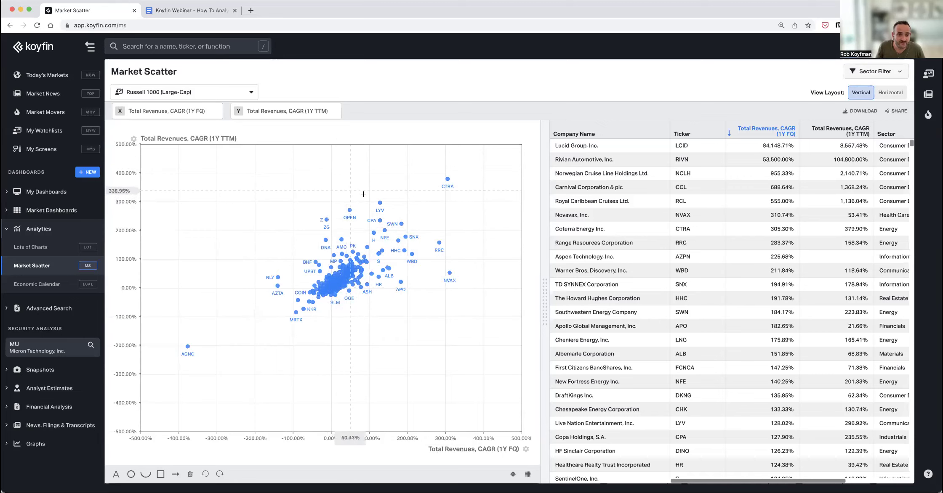
Examine individual companies on the scatter, such as OPEN, WBD and NVAX, comparing quarterly with trailing-twelve-month revenue growth
{"action": "left_click", "coordinate": [351, 212]}
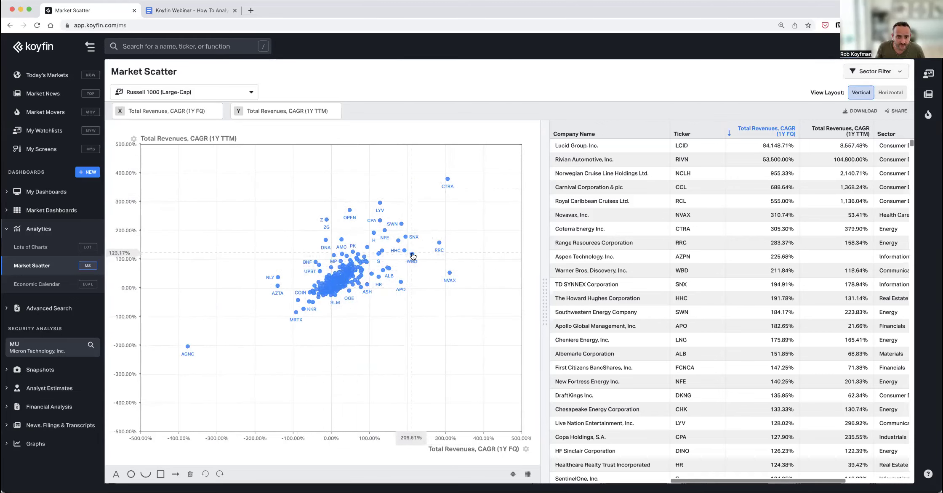
{"action": "mouse_move", "coordinate": [412, 255]}
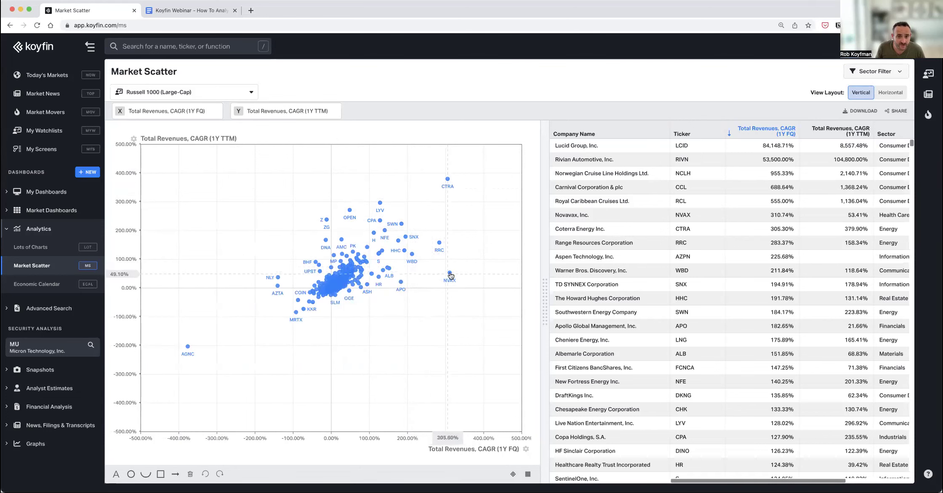
{"action": "mouse_move", "coordinate": [450, 275]}
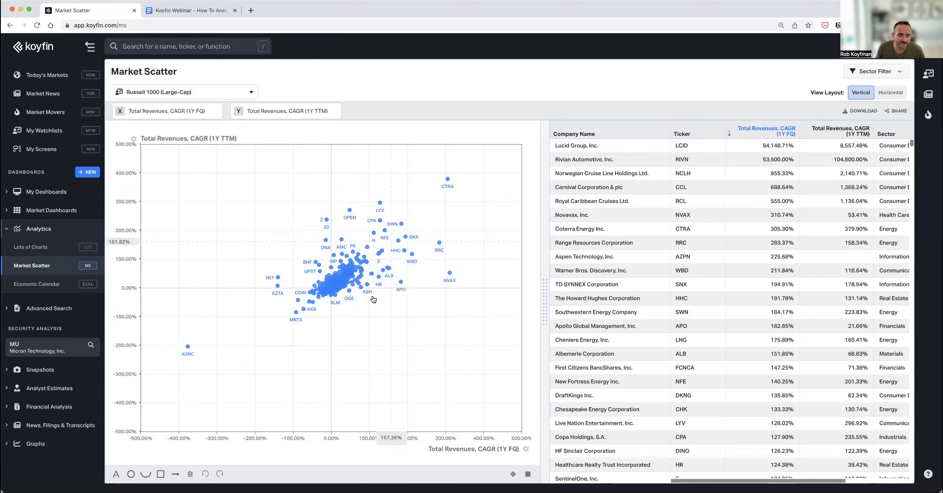
{"action": "left_click", "coordinate": [396, 291]}
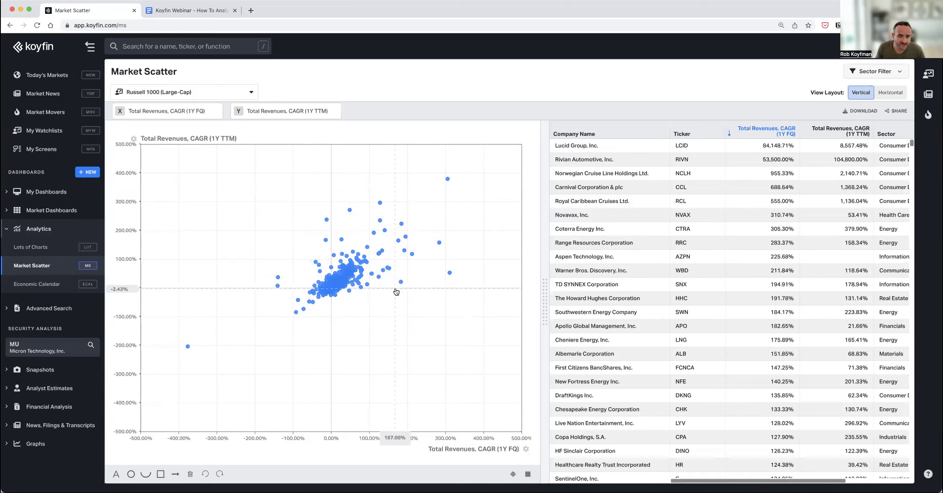
{"action": "left_click", "coordinate": [404, 253]}
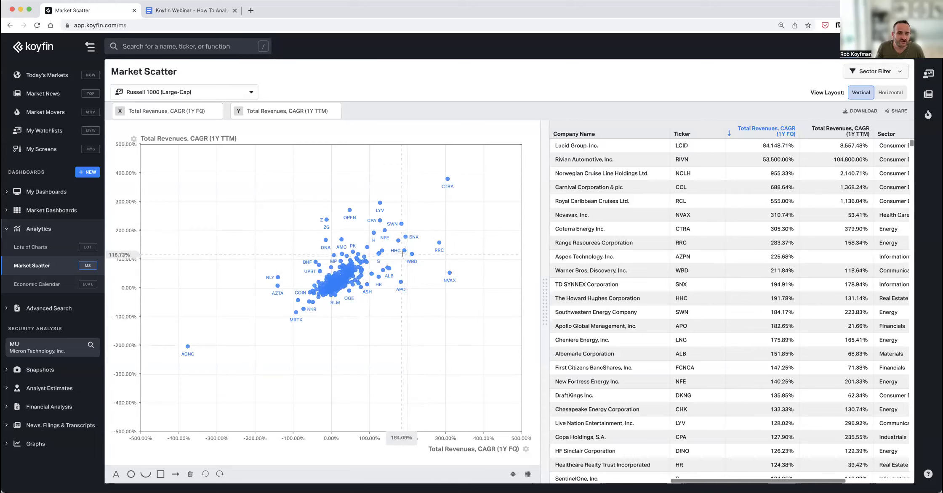
Switch to the webinar outline in Google Docs and review the Screener and Watchlists items
{"action": "left_click", "coordinate": [210, 11]}
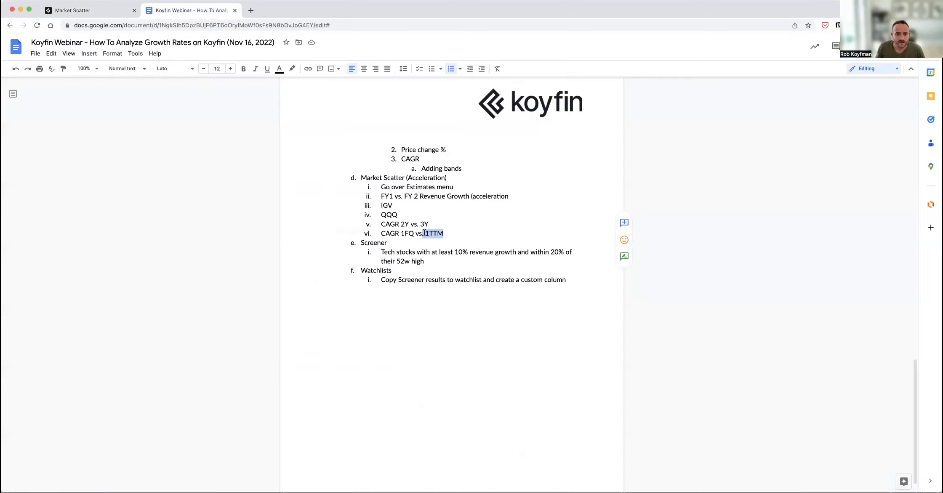
{"action": "scroll", "coordinate": [404, 239], "scroll_direction": "down", "scroll_amount": 1}
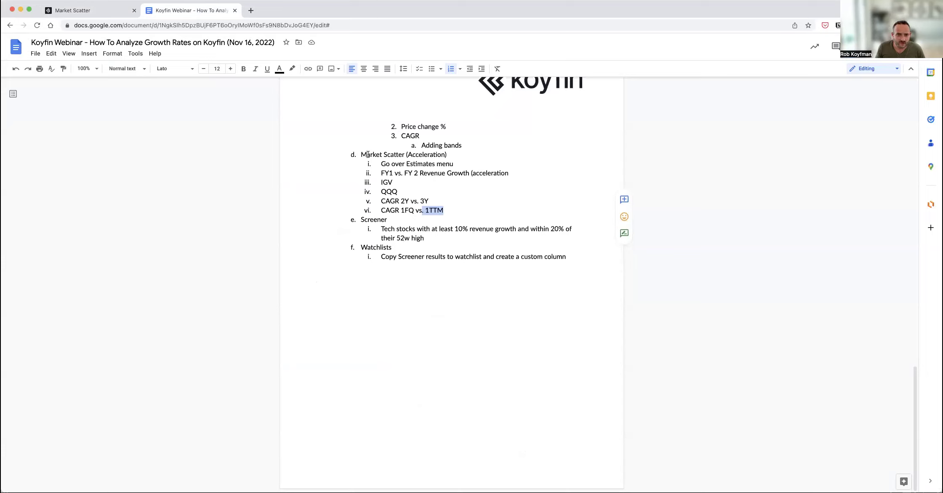
{"action": "scroll", "coordinate": [368, 155], "scroll_direction": "up", "scroll_amount": 1}
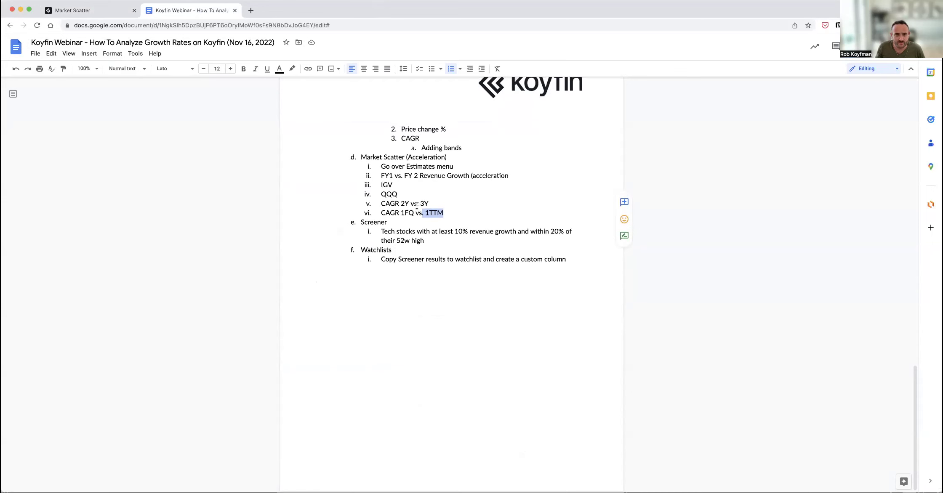
Switch back to Koyfin and permanently delete the "Tech Stocks with High Growth and +Technicals" screen from My Screens
{"action": "left_click", "coordinate": [84, 13]}
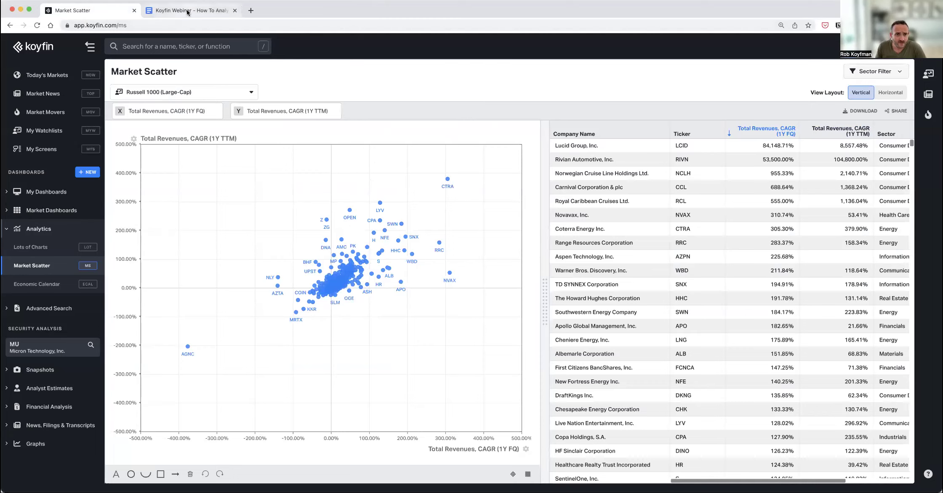
{"action": "left_click", "coordinate": [33, 149]}
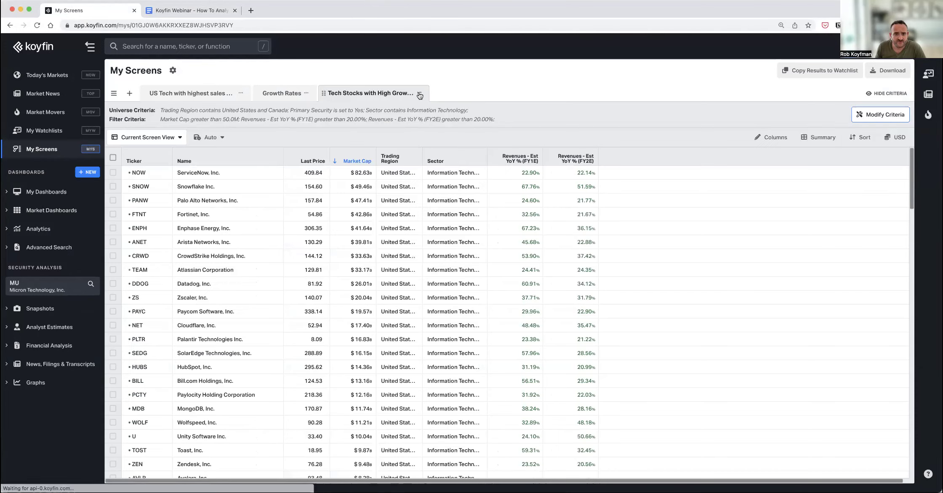
{"action": "left_click", "coordinate": [419, 94]}
{"action": "left_click", "coordinate": [446, 200]}
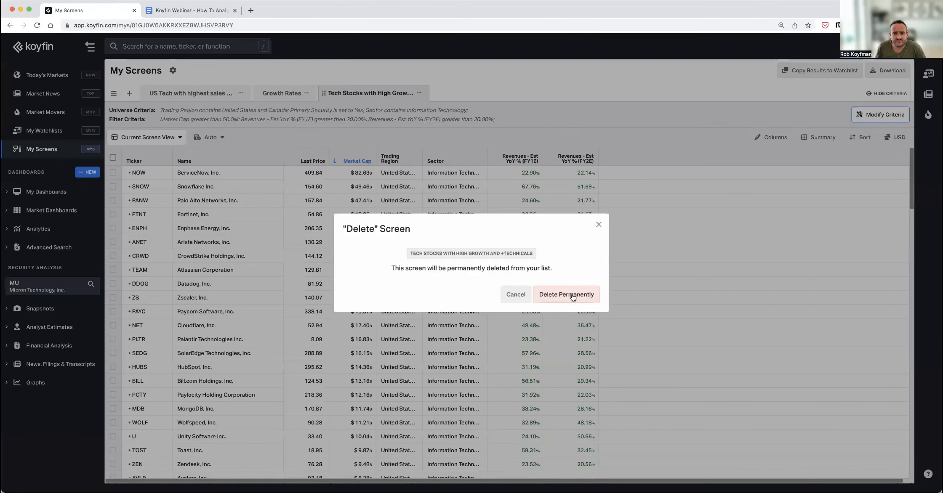
{"action": "left_click", "coordinate": [571, 296]}
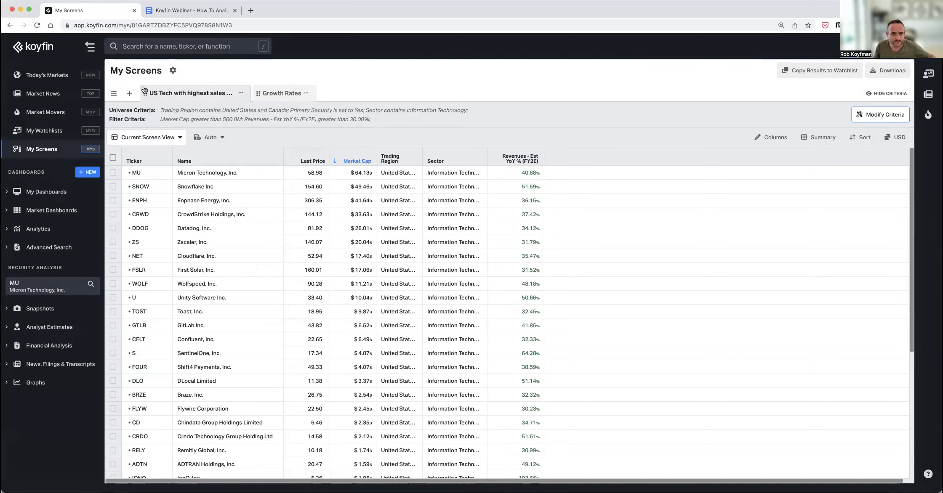
Start a new screen and name it "High Growth Tech with + Technicals"
{"action": "left_click", "coordinate": [129, 93]}
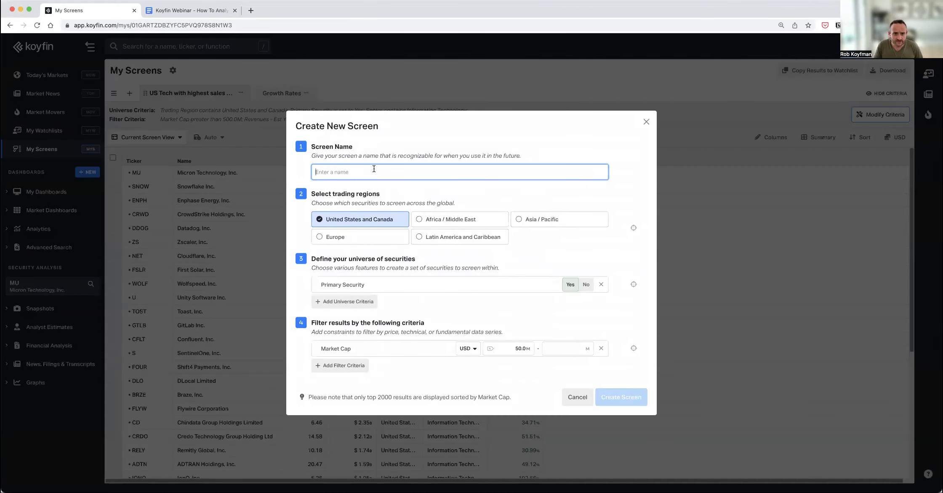
{"action": "type", "text": "Tech sto"}
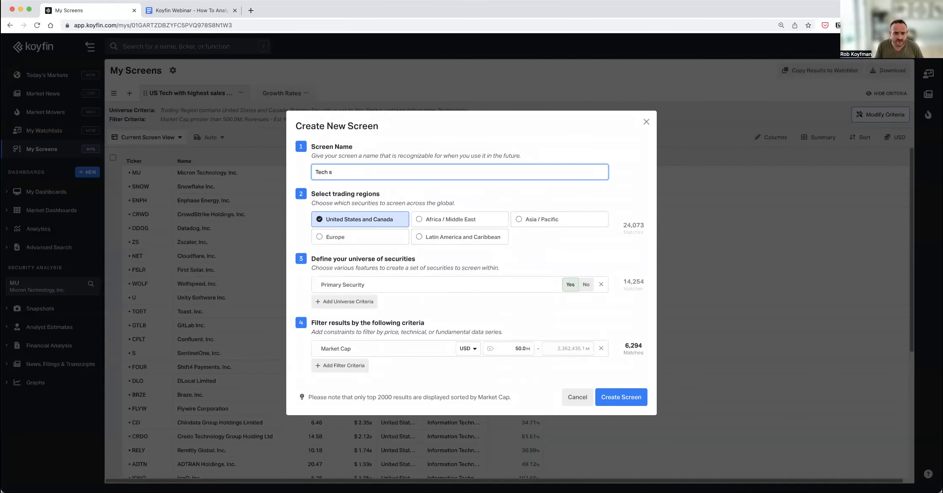
{"action": "key", "text": "BackSpace"}
{"action": "key", "text": "BackSpace"}
{"action": "key", "text": "BackSpace"}
{"action": "key", "text": "BackSpace"}
{"action": "key", "text": "BackSpace"}
{"action": "type", "text": "High Growth"}
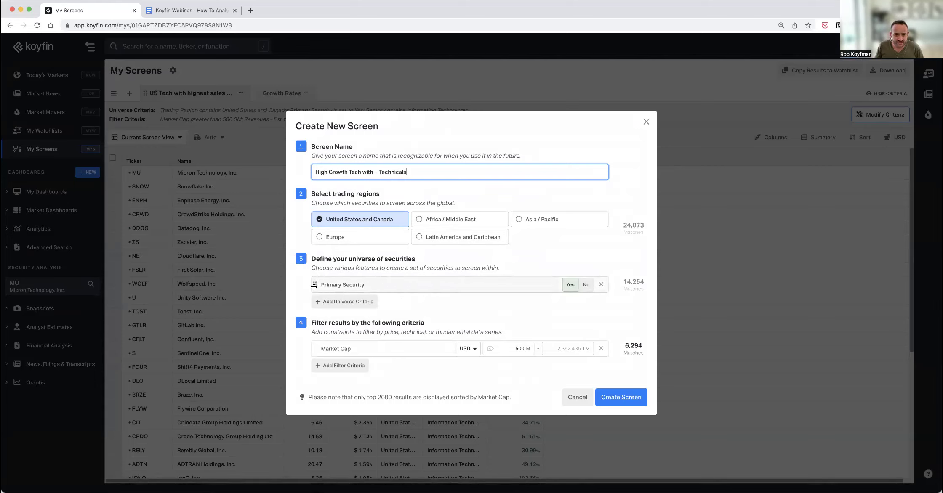
Add a Sector universe criterion to the new screen and set it to Information Technology
{"action": "left_click", "coordinate": [339, 303]}
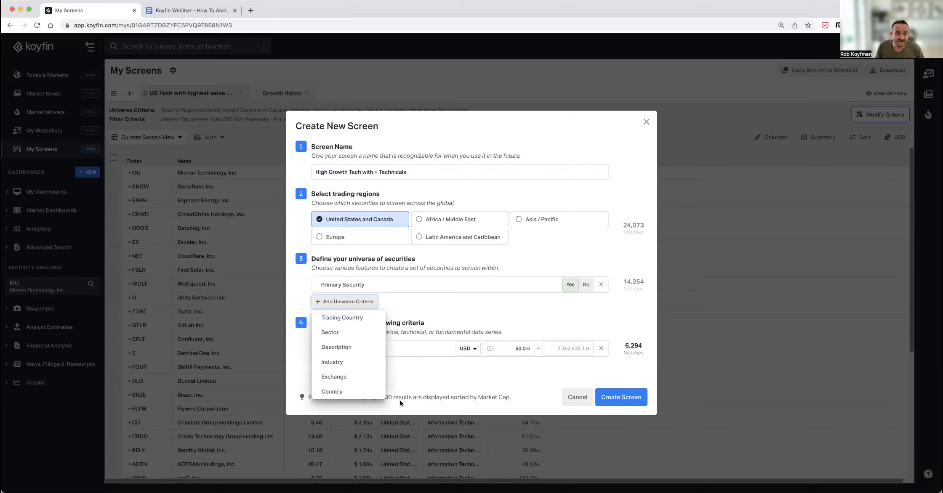
{"action": "left_click", "coordinate": [342, 332]}
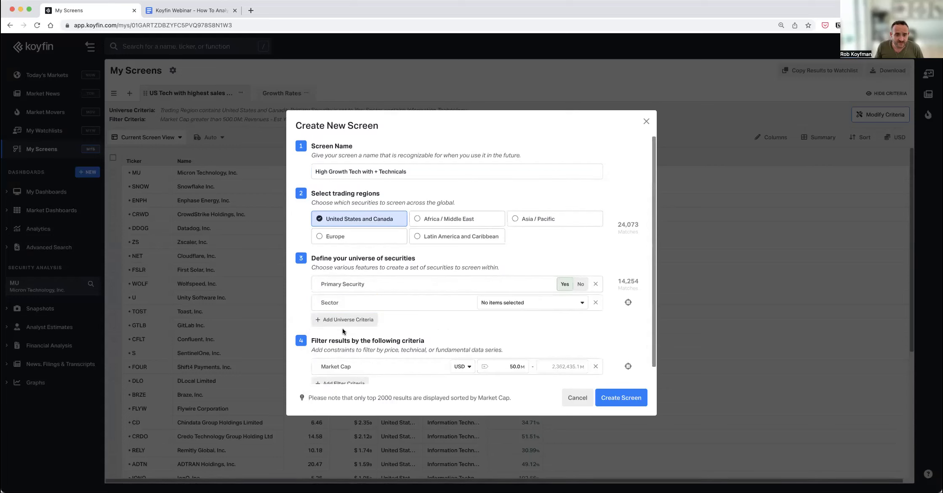
{"action": "left_click", "coordinate": [517, 307]}
{"action": "scroll", "coordinate": [488, 421], "scroll_direction": "down", "scroll_amount": 1}
{"action": "left_click", "coordinate": [505, 440]}
{"action": "left_click", "coordinate": [438, 329]}
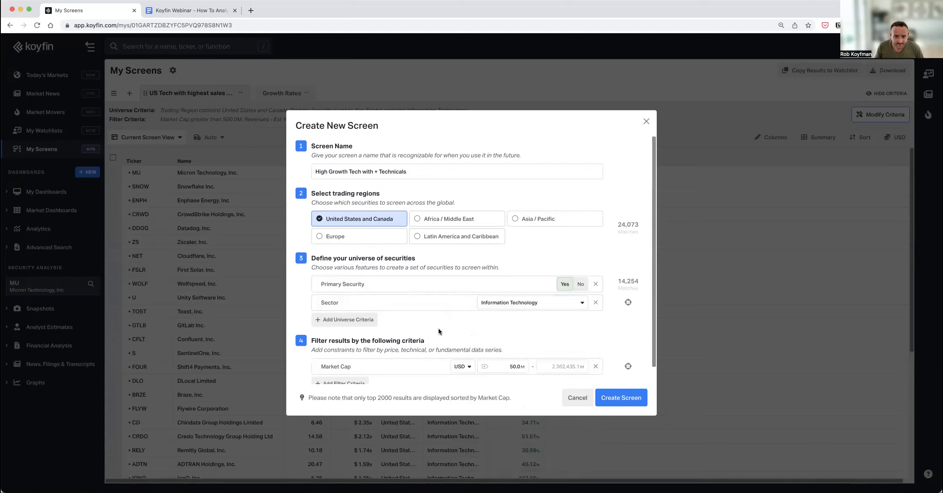
Try adding a Description universe criterion with the keyword "-semi"
{"action": "left_click", "coordinate": [346, 321]}
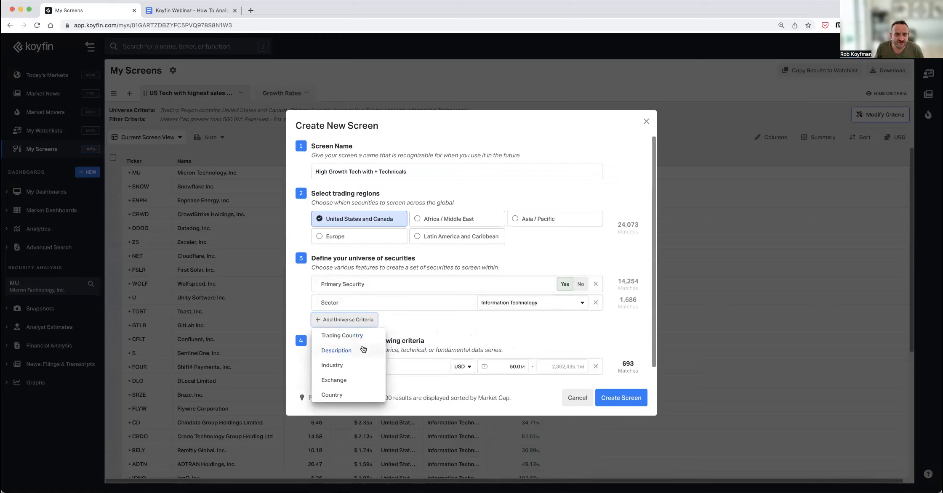
{"action": "left_click", "coordinate": [336, 352]}
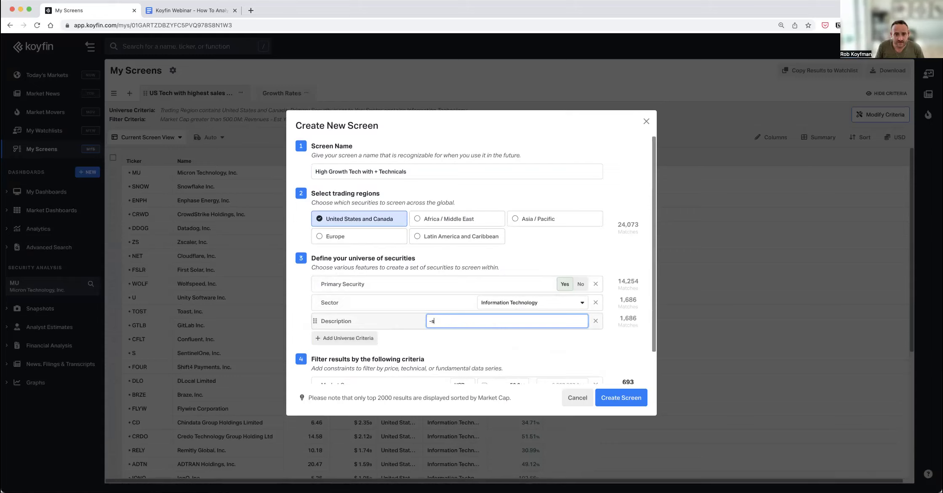
{"action": "key", "text": "Return"}
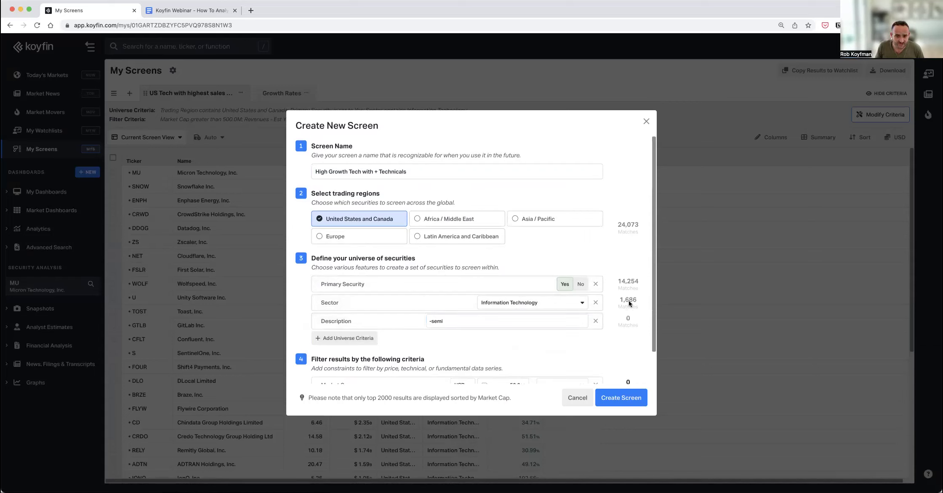
Replace the Description criterion's keyword with "semi"
{"action": "left_click", "coordinate": [460, 321]}
{"action": "double_click", "coordinate": [461, 321]}
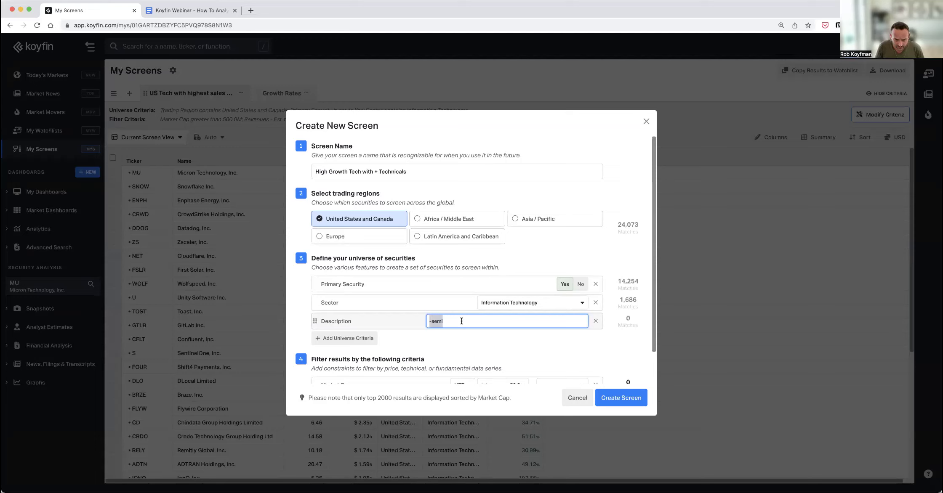
{"action": "type", "text": "se"}
{"action": "key", "text": "Return"}
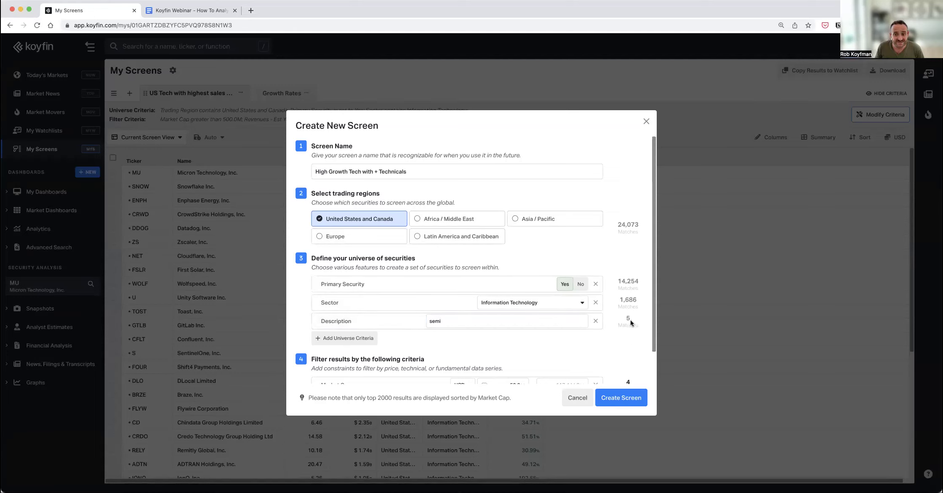
Try "iphone" as the Description keyword and remove the Description criterion from the screen
{"action": "scroll", "coordinate": [630, 322], "scroll_direction": "down", "scroll_amount": 2}
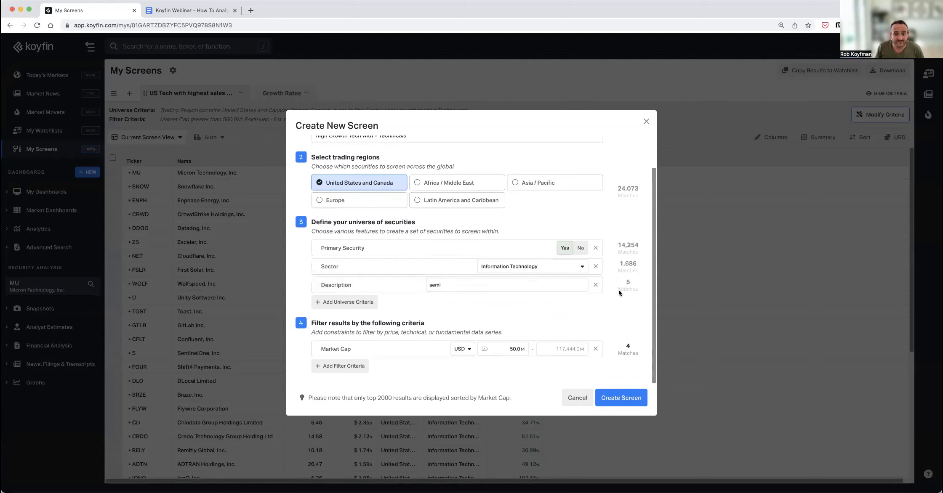
{"action": "left_click", "coordinate": [462, 286]}
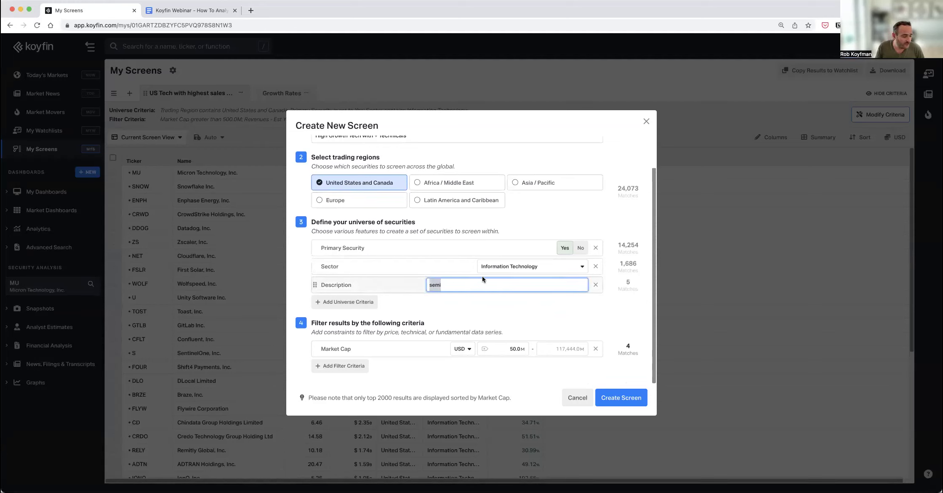
{"action": "type", "text": "iphone"}
{"action": "key", "text": "Return"}
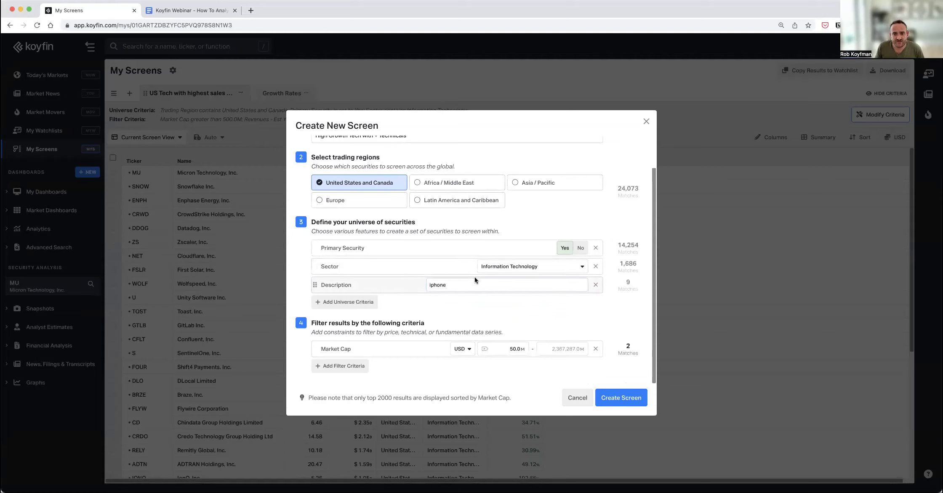
{"action": "left_click", "coordinate": [482, 285]}
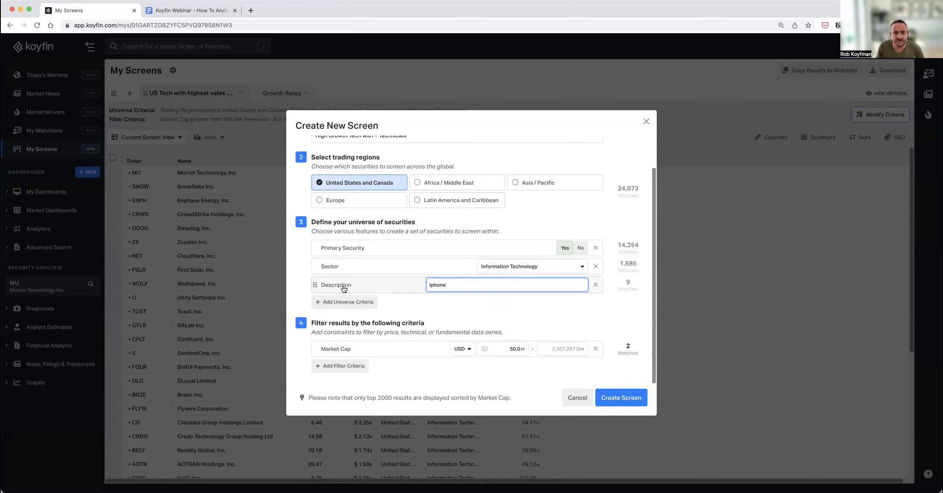
{"action": "left_click", "coordinate": [595, 285]}
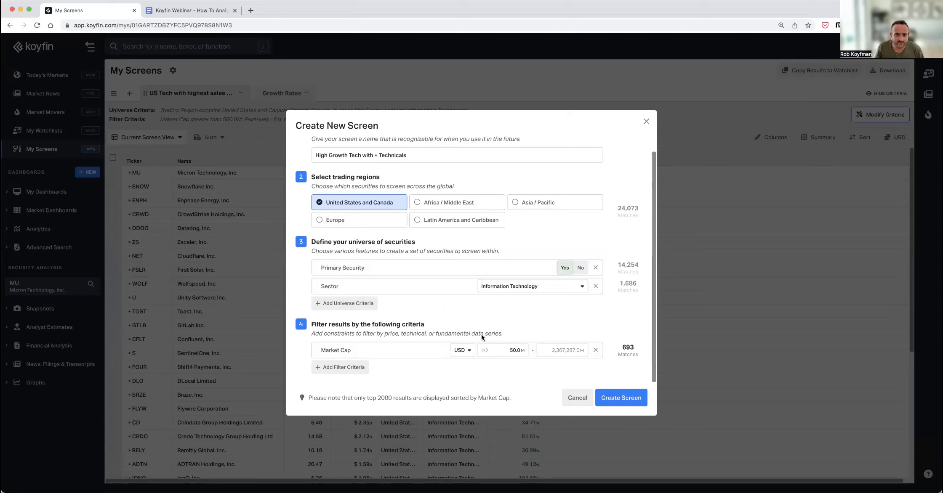
Add a Revenues Estimate Y/Y Chg% filter for the 1st unreported fiscal year (FY1E) with a minimum of 10%
{"action": "left_click", "coordinate": [333, 365]}
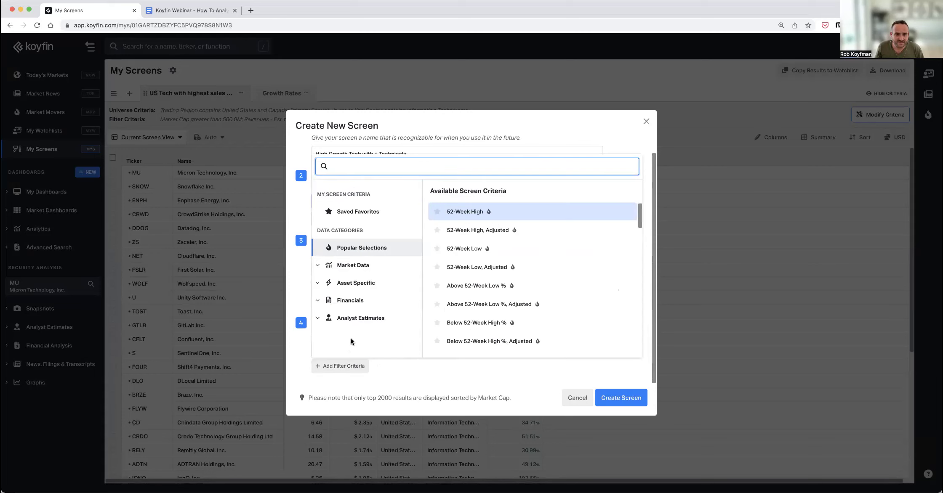
{"action": "left_click", "coordinate": [358, 318]}
{"action": "scroll", "coordinate": [363, 314], "scroll_direction": "down", "scroll_amount": 2}
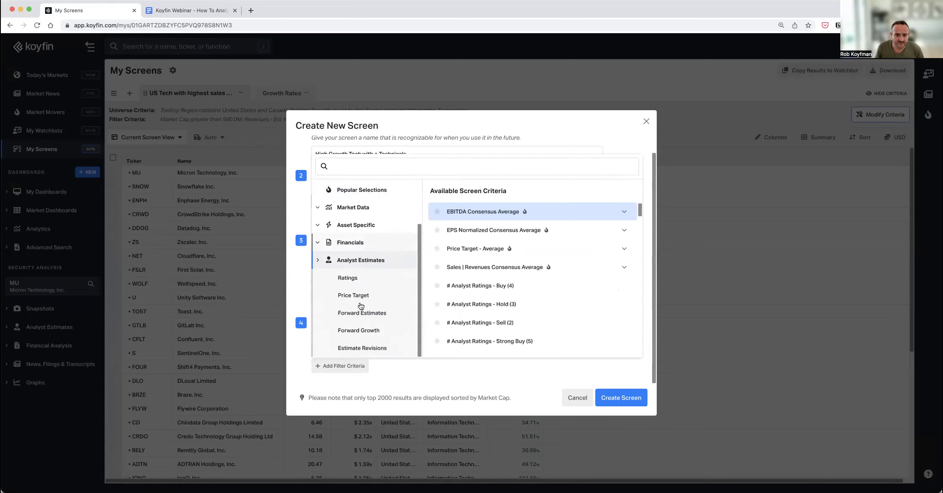
{"action": "left_click", "coordinate": [359, 332]}
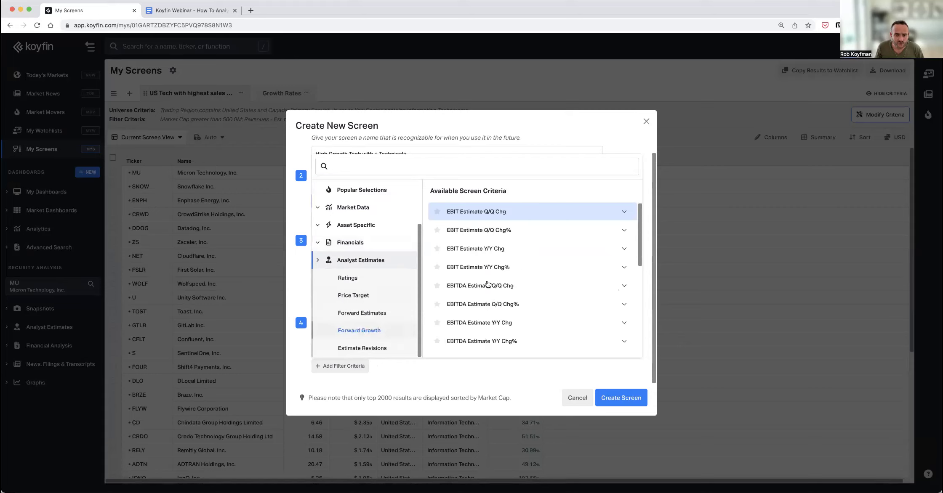
{"action": "scroll", "coordinate": [511, 274], "scroll_direction": "down", "scroll_amount": 2}
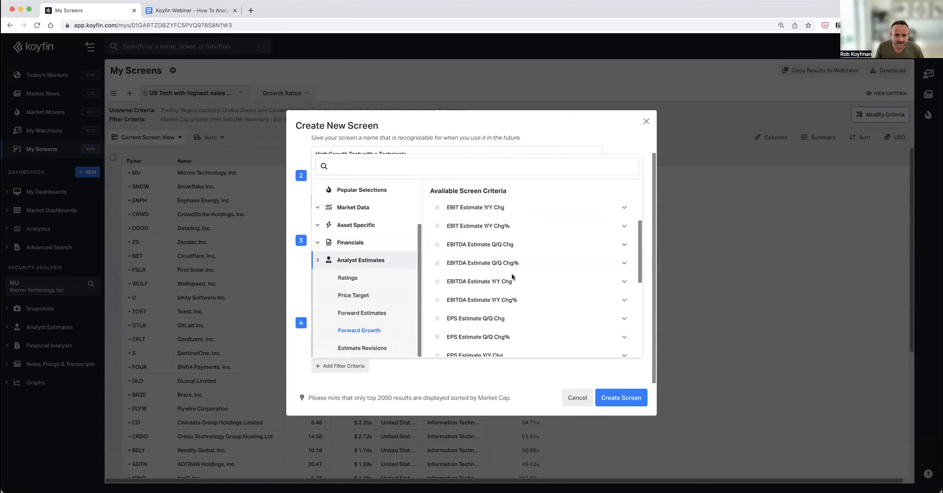
{"action": "scroll", "coordinate": [513, 271], "scroll_direction": "down", "scroll_amount": 5}
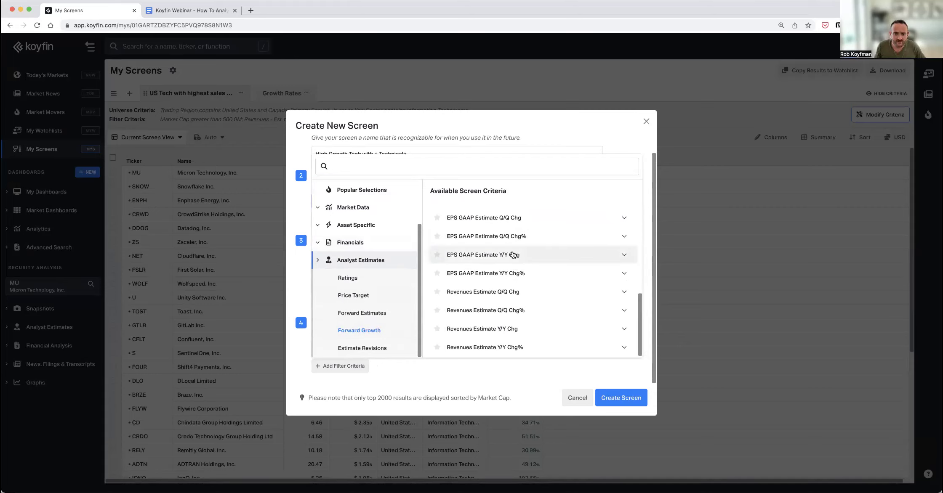
{"action": "left_click", "coordinate": [499, 347]}
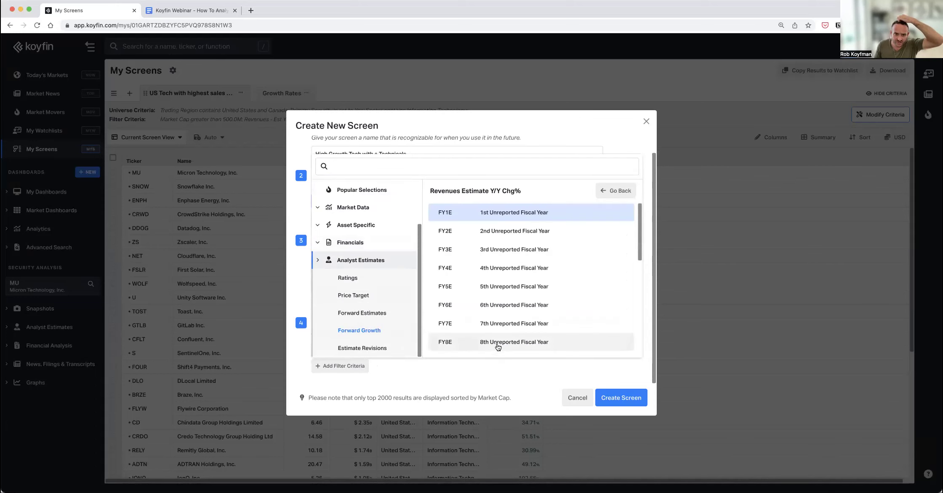
{"action": "left_click", "coordinate": [486, 213]}
{"action": "left_click", "coordinate": [510, 370]}
{"action": "type", "text": "10"}
{"action": "key", "text": "Return"}
{"action": "scroll", "coordinate": [511, 366], "scroll_direction": "down", "scroll_amount": 1}
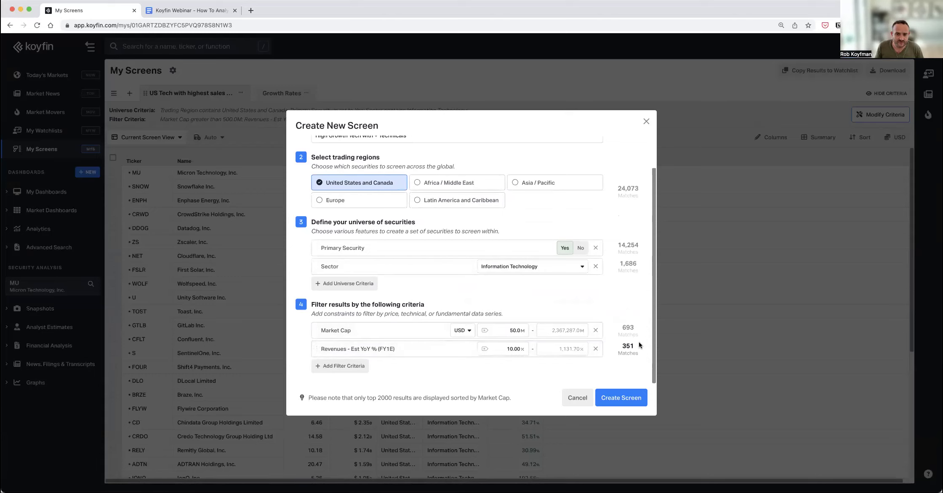
Add a Revenues Estimate Y/Y Chg% filter for the 2nd unreported fiscal year (FY2E) with a minimum of 10%
{"action": "left_click", "coordinate": [346, 367]}
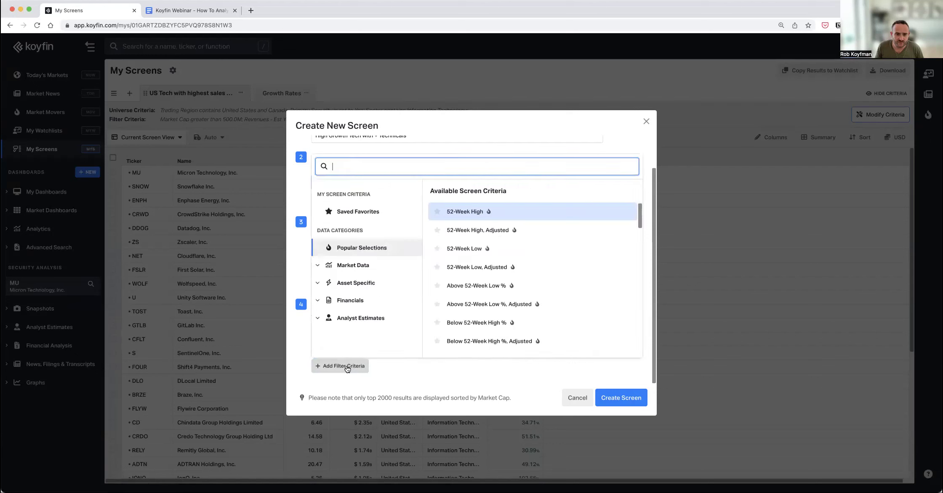
{"action": "left_click", "coordinate": [343, 317]}
{"action": "scroll", "coordinate": [360, 314], "scroll_direction": "down", "scroll_amount": 2}
{"action": "left_click", "coordinate": [359, 330]}
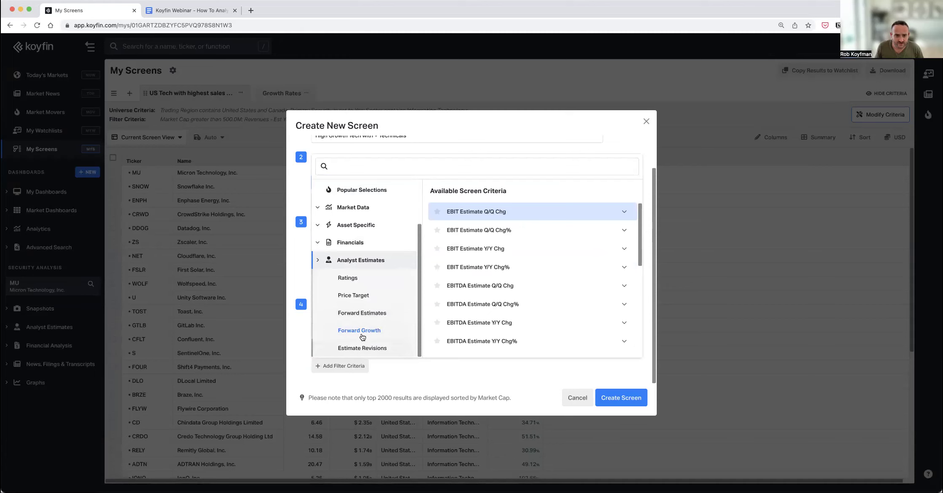
{"action": "scroll", "coordinate": [487, 307], "scroll_direction": "down", "scroll_amount": 5}
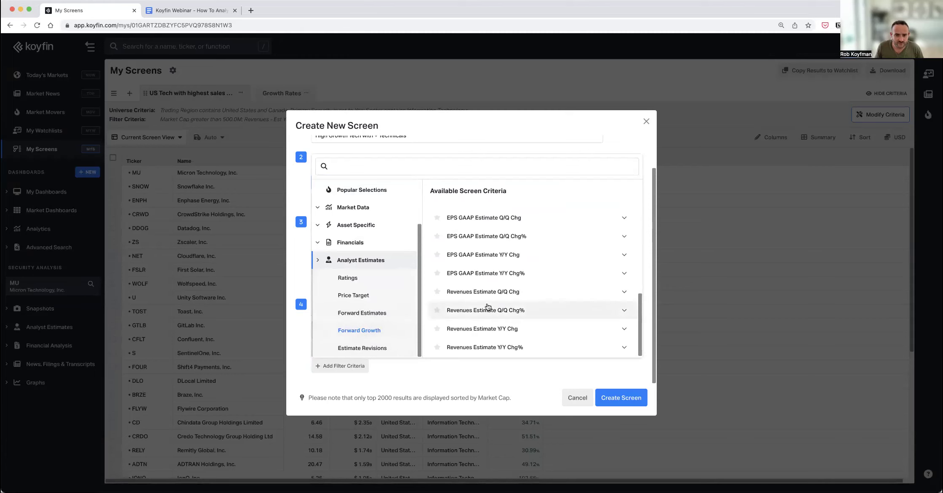
{"action": "left_click", "coordinate": [482, 344]}
{"action": "left_click", "coordinate": [479, 238]}
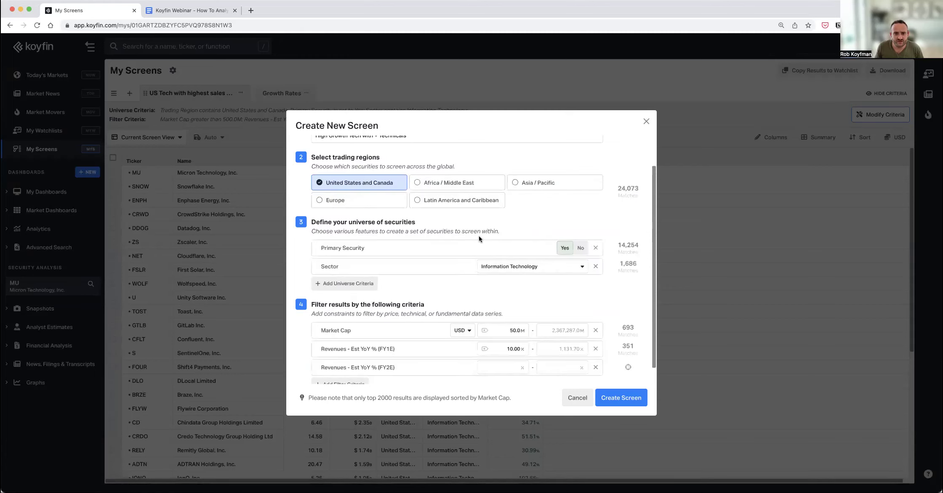
{"action": "left_click", "coordinate": [500, 371]}
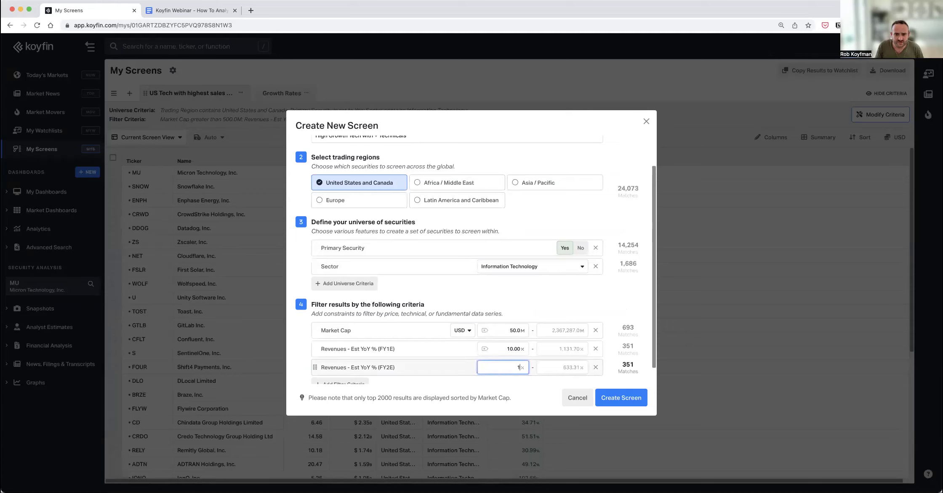
{"action": "key", "text": "Return"}
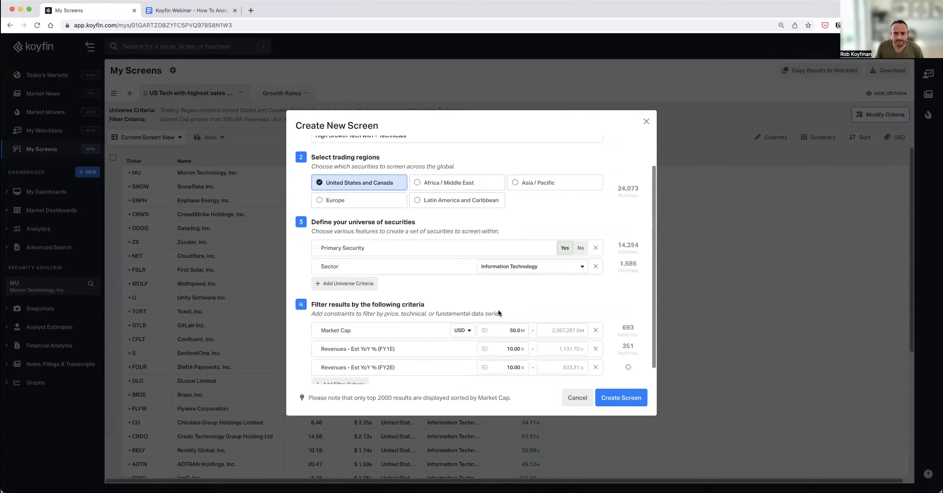
Add a Below 52-Week High %, Adjusted filter with a minimum of -20%
{"action": "scroll", "coordinate": [632, 368], "scroll_direction": "down", "scroll_amount": 2}
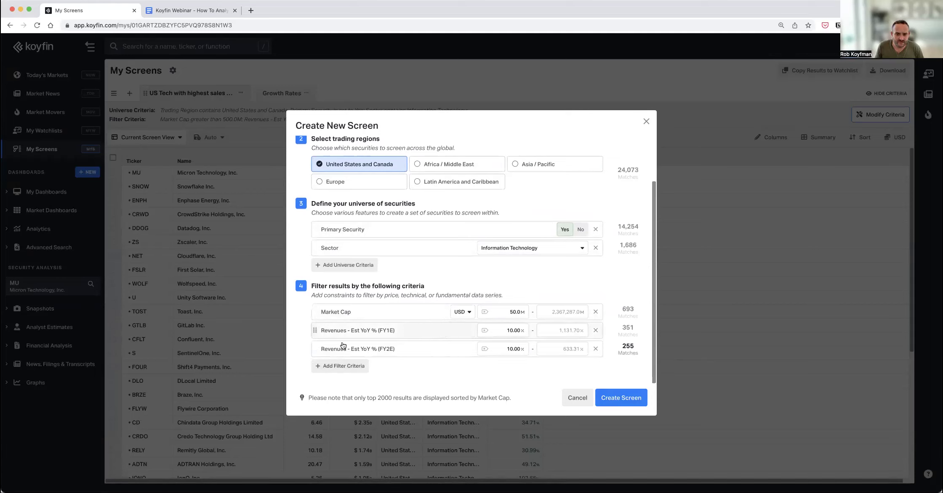
{"action": "left_click", "coordinate": [339, 366]}
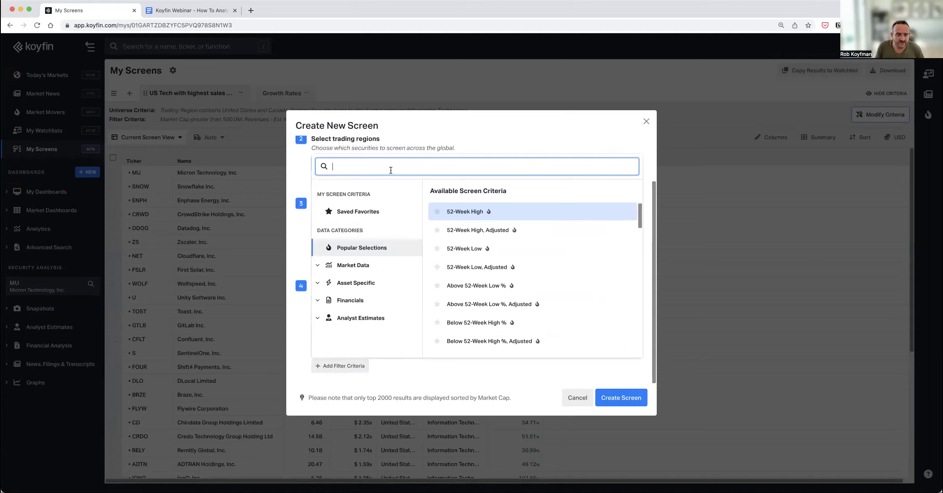
{"action": "type", "text": "below"}
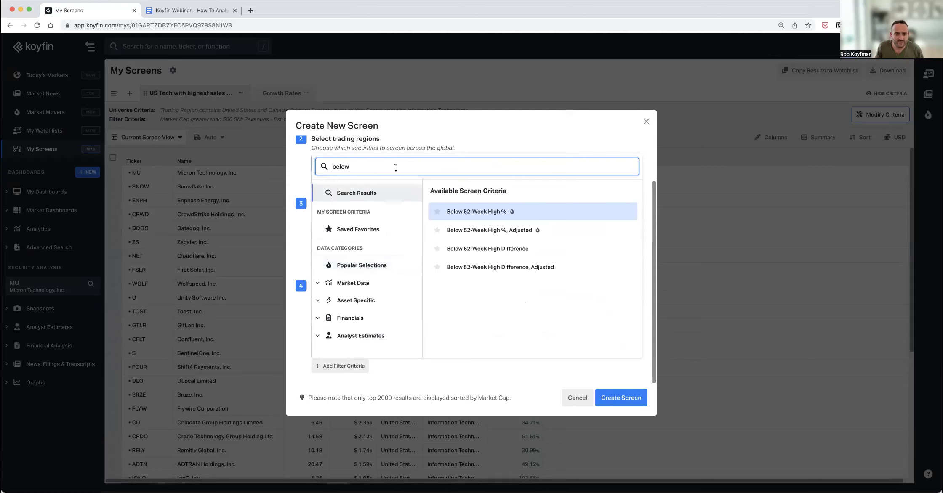
{"action": "left_click", "coordinate": [474, 233]}
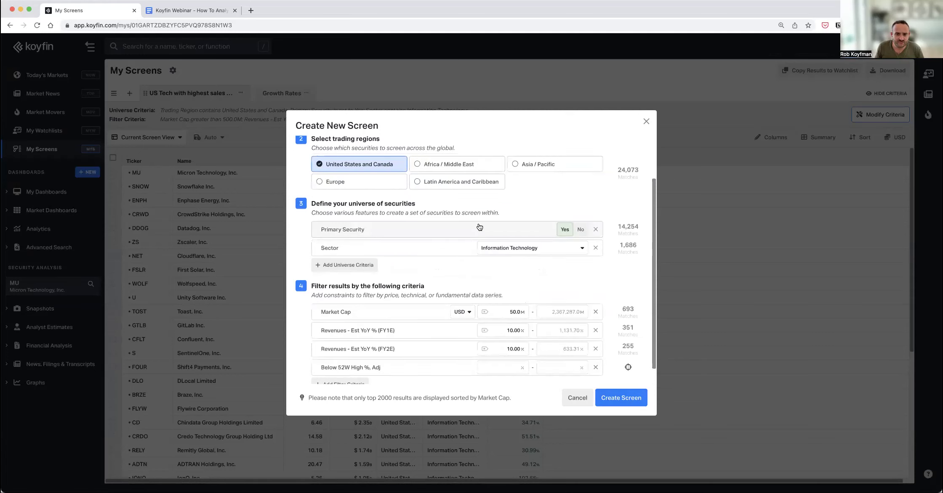
{"action": "scroll", "coordinate": [450, 328], "scroll_direction": "down", "scroll_amount": 1}
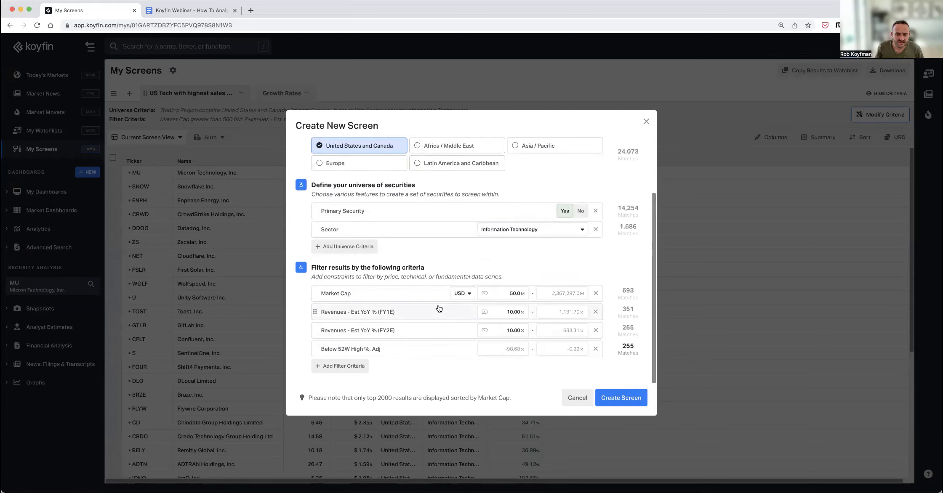
{"action": "left_click", "coordinate": [496, 350]}
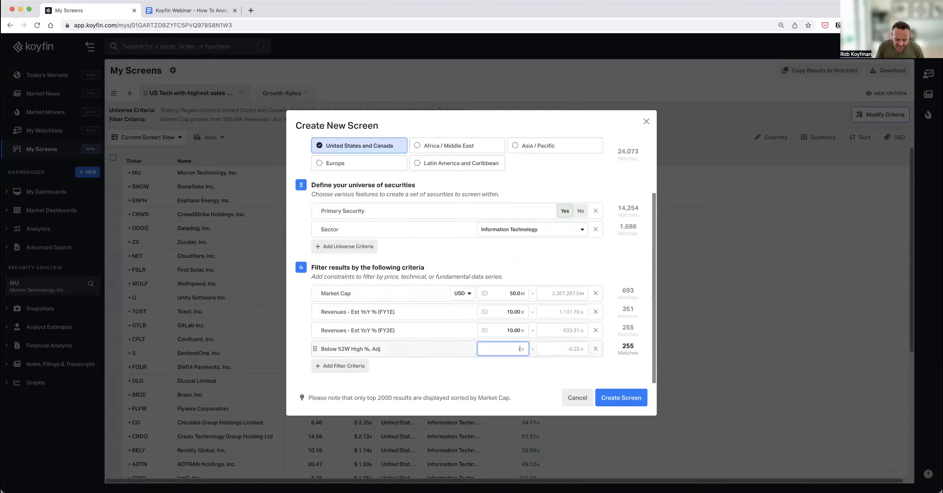
{"action": "key", "text": "Return"}
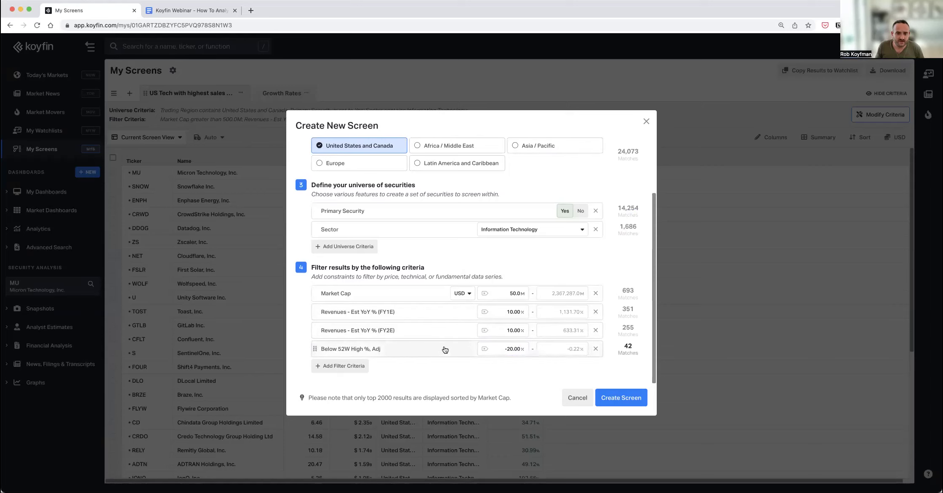
Create the screen and look through its full list of matching stocks
{"action": "left_click", "coordinate": [619, 400]}
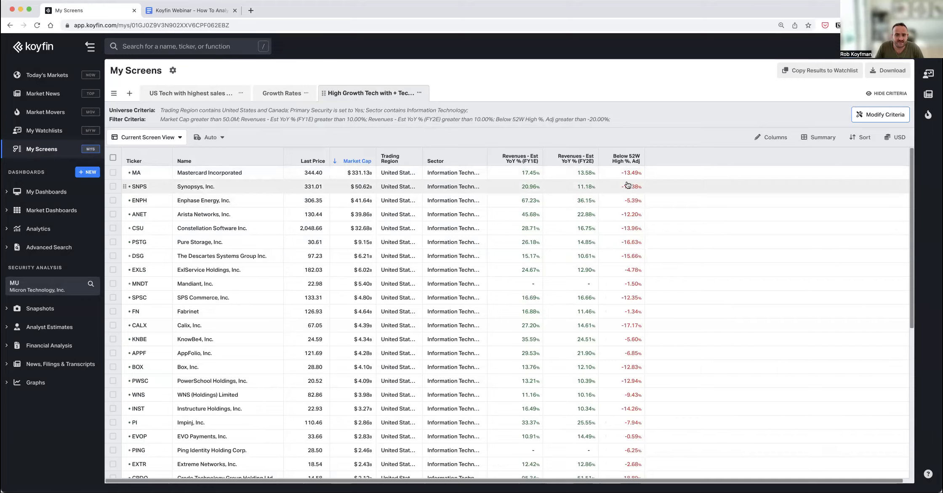
{"action": "scroll", "coordinate": [622, 187], "scroll_direction": "down", "scroll_amount": 7}
{"action": "scroll", "coordinate": [620, 222], "scroll_direction": "up", "scroll_amount": 1}
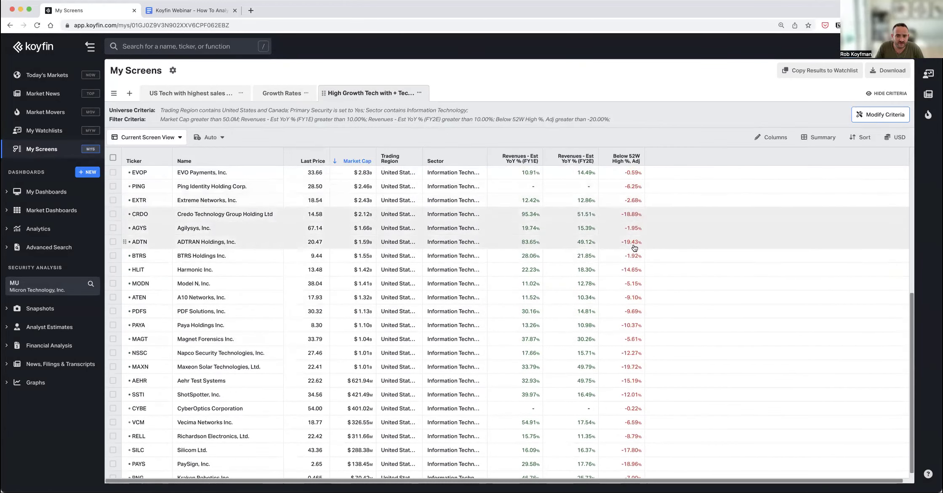
{"action": "scroll", "coordinate": [621, 231], "scroll_direction": "up", "scroll_amount": 7}
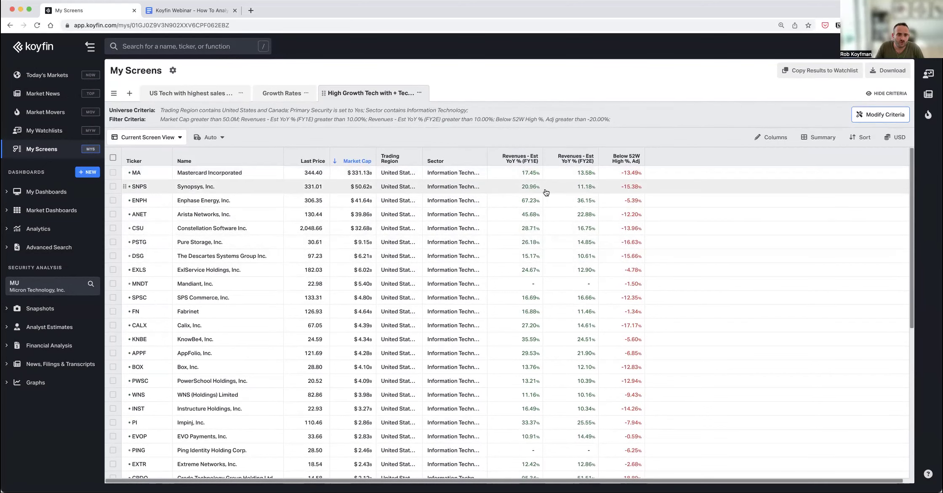
{"action": "scroll", "coordinate": [537, 193], "scroll_direction": "down", "scroll_amount": 5}
{"action": "scroll", "coordinate": [375, 248], "scroll_direction": "down", "scroll_amount": 5}
{"action": "scroll", "coordinate": [376, 248], "scroll_direction": "up", "scroll_amount": 10}
{"action": "mouse_move", "coordinate": [349, 191]}
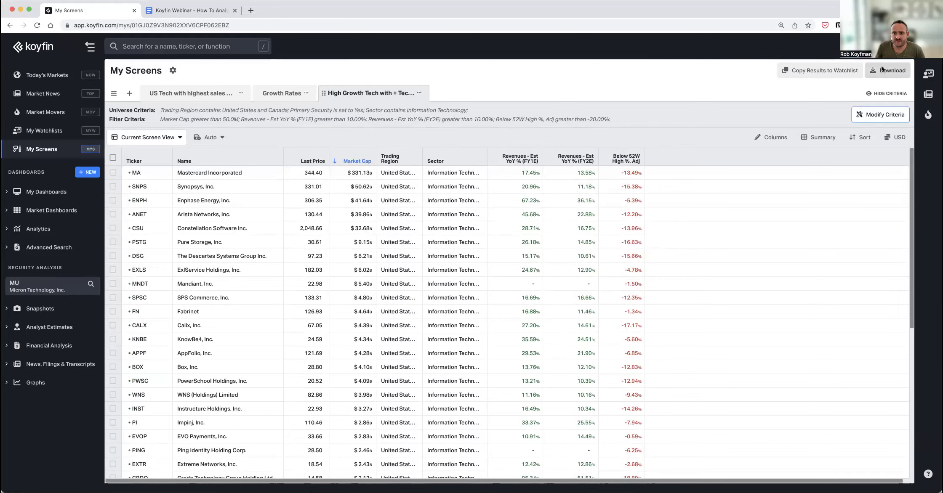
Copy the screen results to a new watchlist named "High Growth Tech with + Technicals (Screen Results)" and check its available views
{"action": "left_click", "coordinate": [824, 71]}
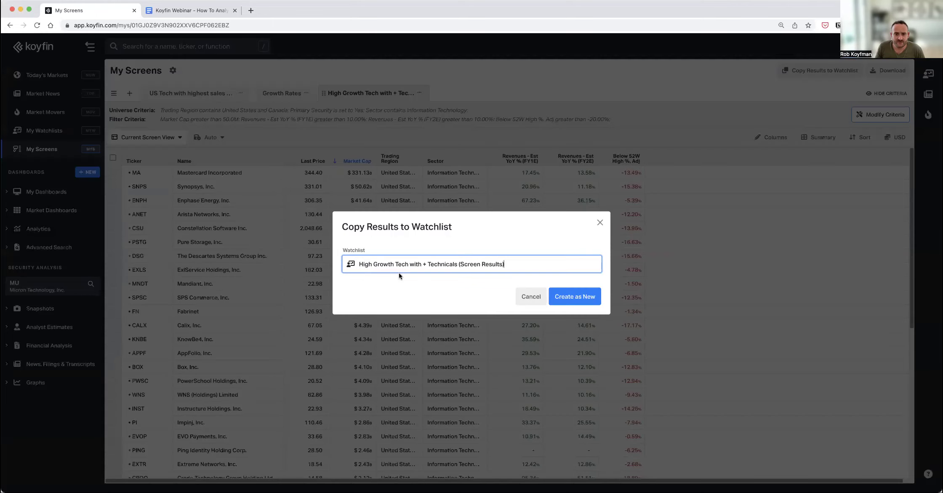
{"action": "left_click", "coordinate": [575, 297]}
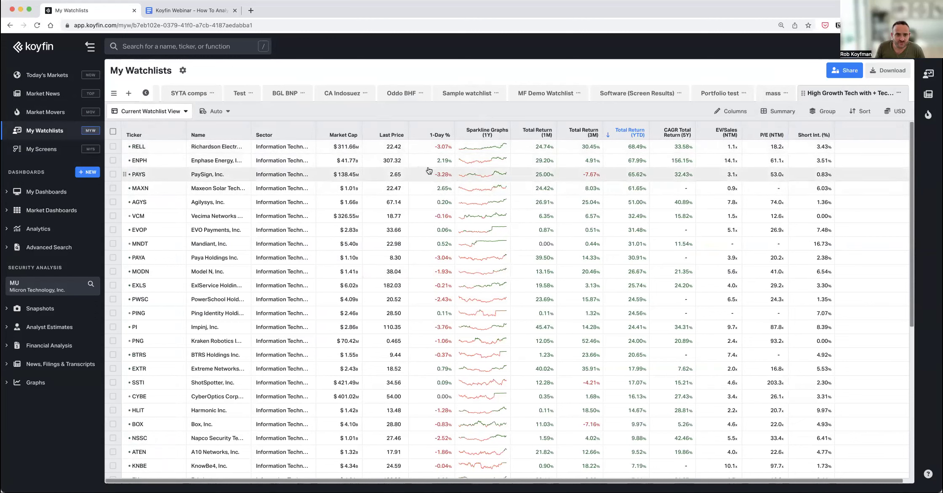
{"action": "left_click", "coordinate": [179, 112]}
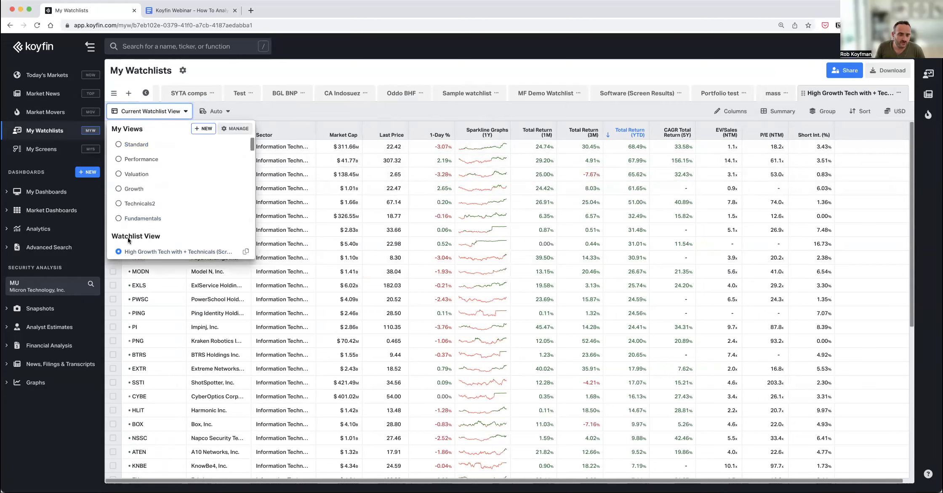
{"action": "left_click", "coordinate": [552, 110]}
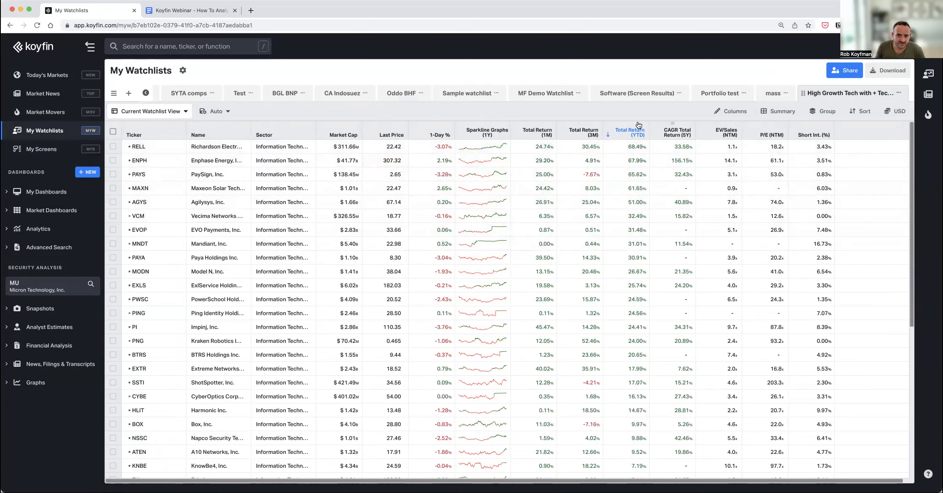
Add Revenues Estimate Y/Y Chg% columns for FY1E and FY2E to the watchlist
{"action": "left_click", "coordinate": [732, 113]}
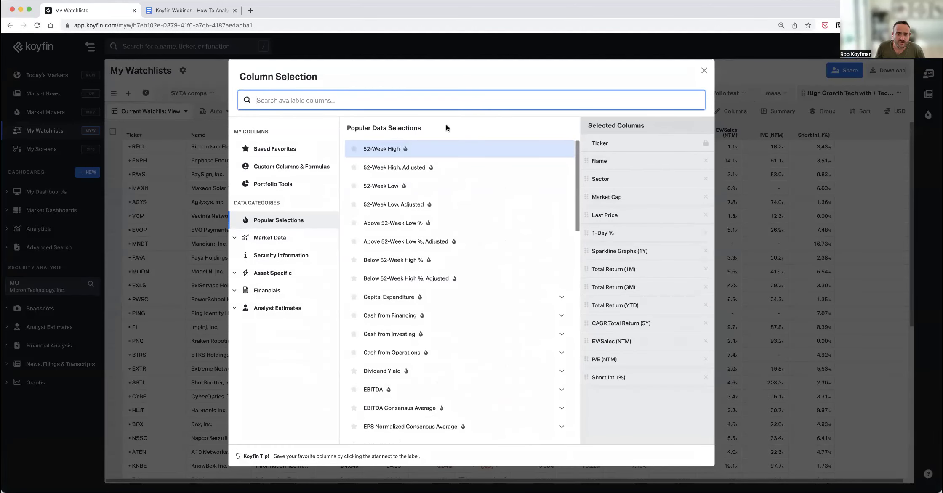
{"action": "left_click", "coordinate": [279, 308]}
{"action": "left_click", "coordinate": [271, 379]}
{"action": "scroll", "coordinate": [372, 362], "scroll_direction": "down", "scroll_amount": 5}
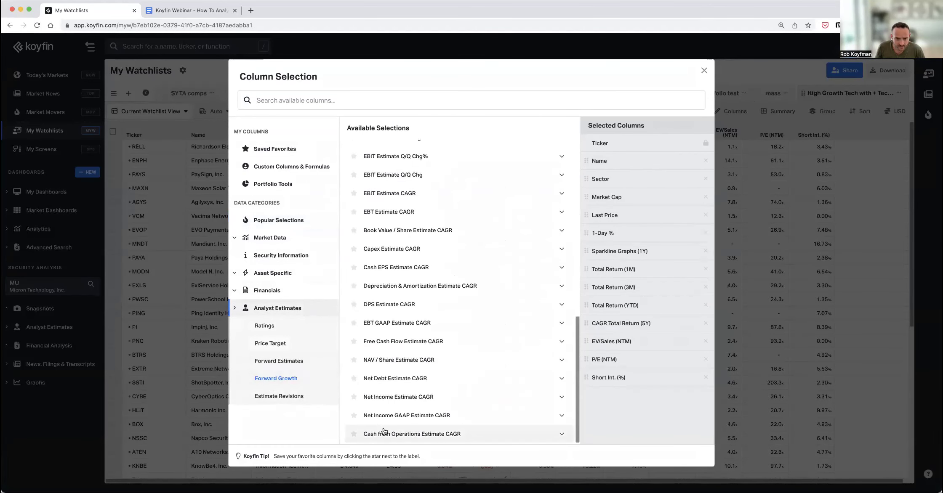
{"action": "scroll", "coordinate": [399, 344], "scroll_direction": "up", "scroll_amount": 5}
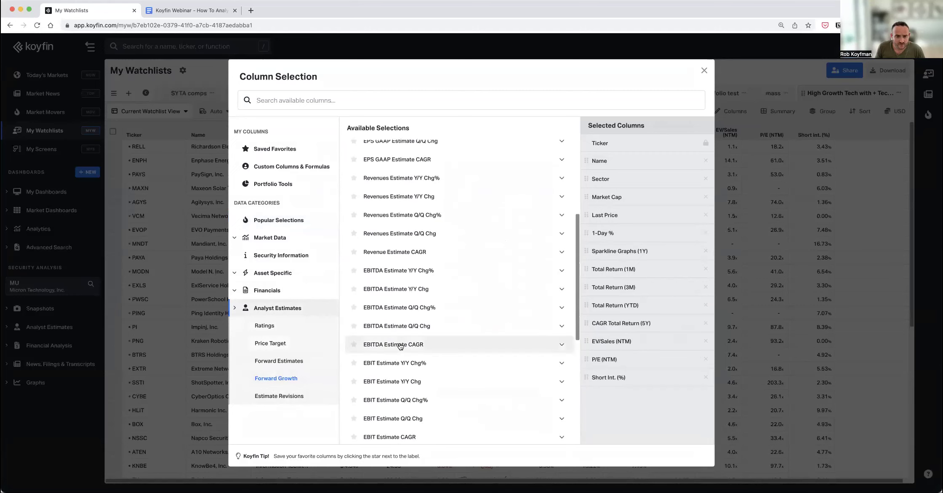
{"action": "scroll", "coordinate": [437, 356], "scroll_direction": "down", "scroll_amount": 1}
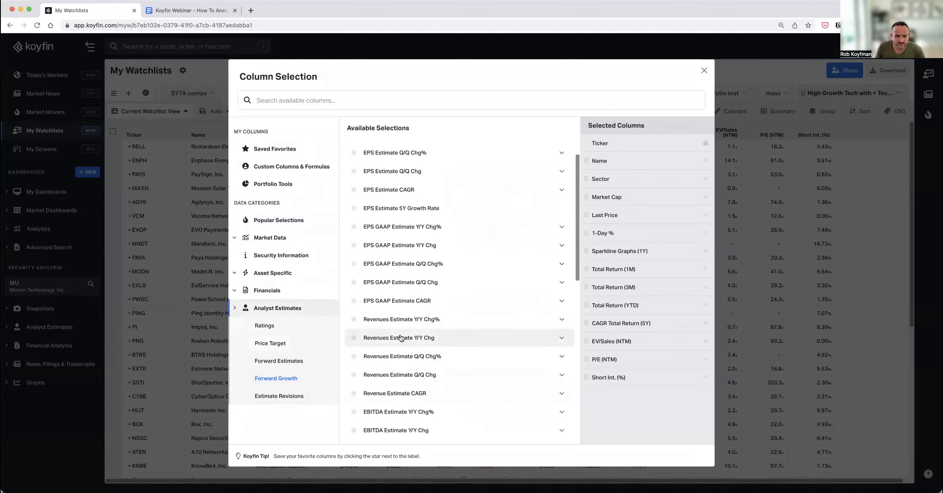
{"action": "left_click", "coordinate": [403, 321]}
{"action": "left_click", "coordinate": [401, 151]}
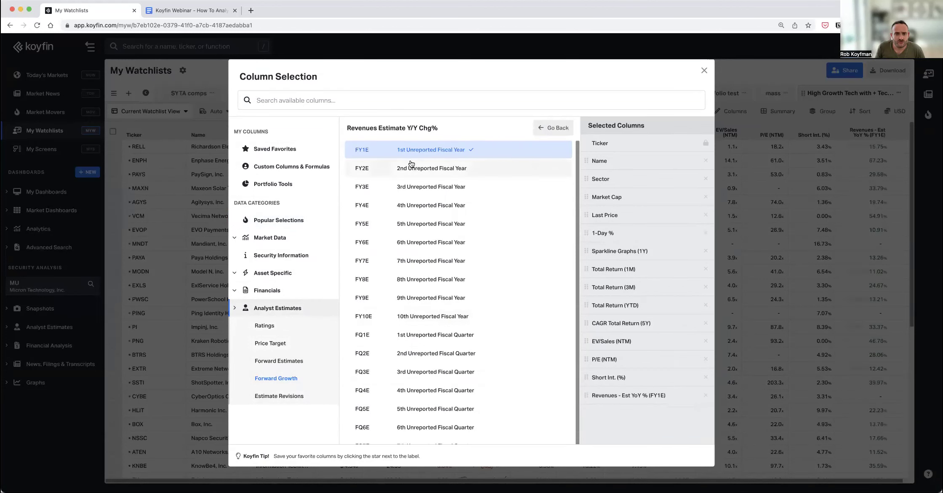
{"action": "left_click", "coordinate": [408, 168]}
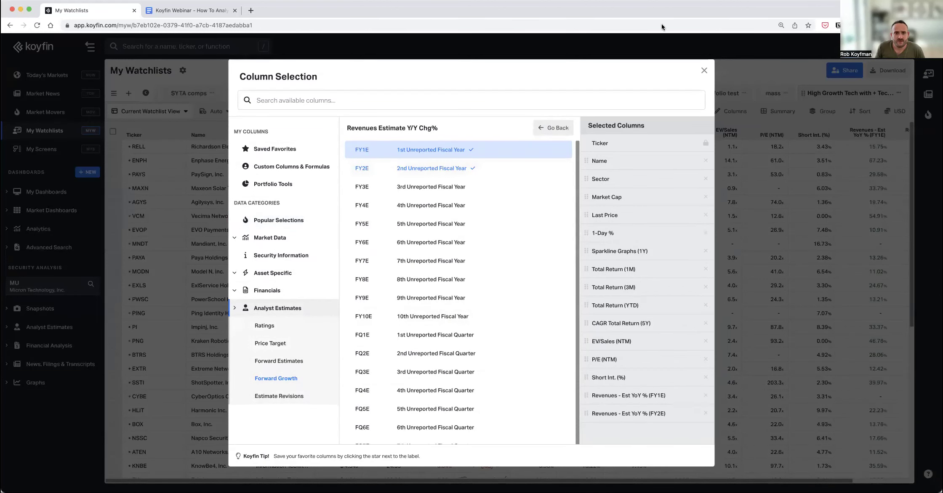
{"action": "left_click", "coordinate": [704, 71]}
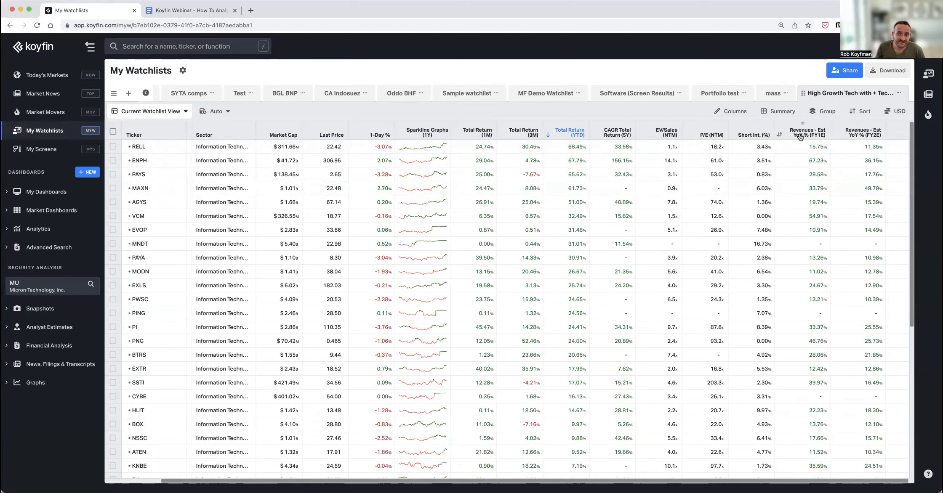
Start a new custom formula column for the watchlist and label it "FY2 - FY1 Growth"
{"action": "left_click", "coordinate": [731, 111]}
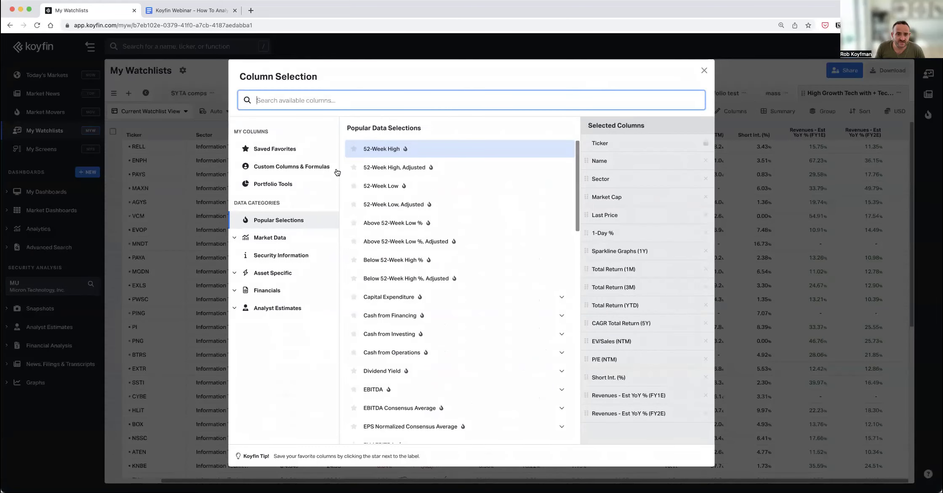
{"action": "left_click", "coordinate": [294, 173]}
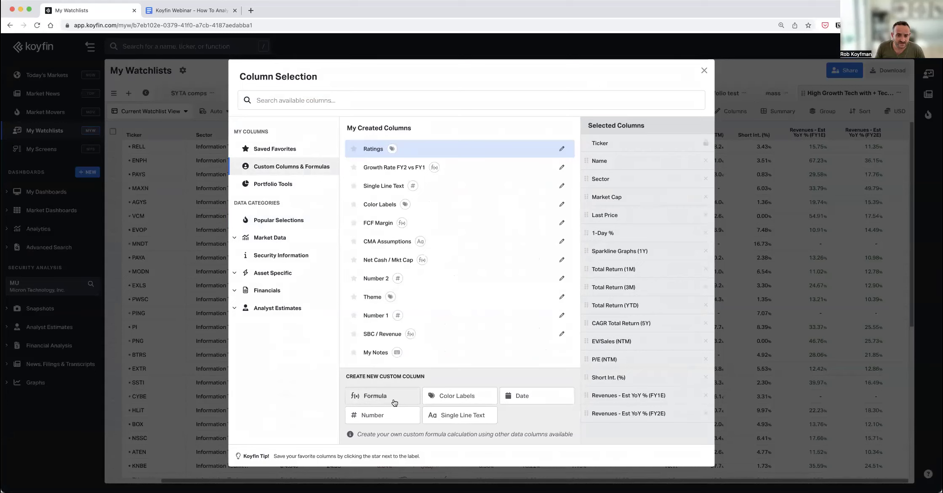
{"action": "left_click", "coordinate": [377, 396]}
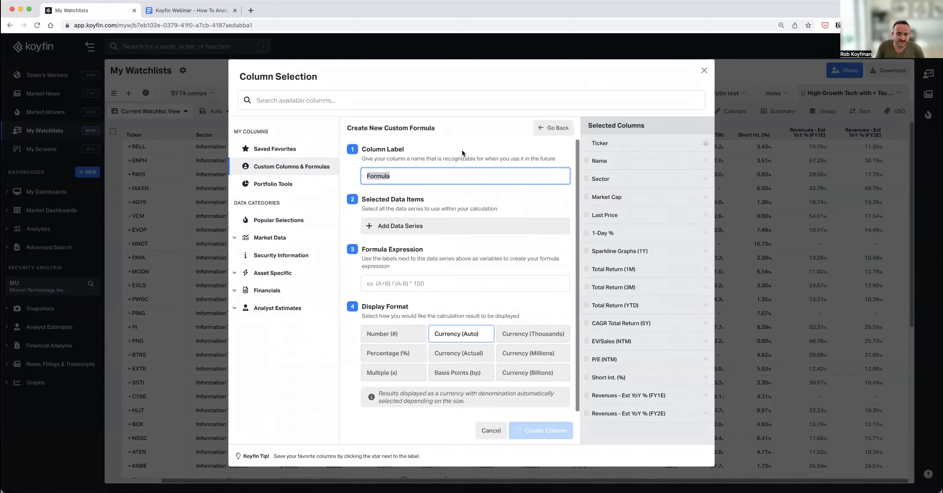
{"action": "type", "text": "FY2"}
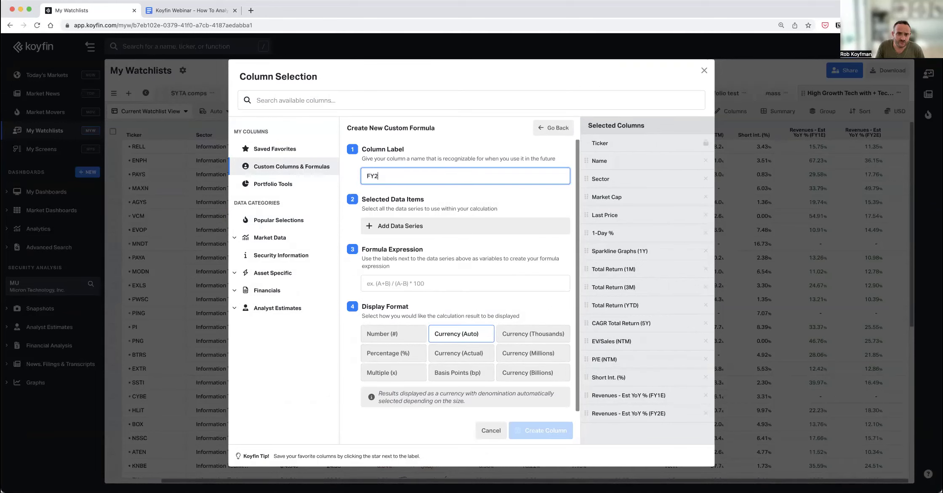
{"action": "type", "text": " - FY1"}
{"action": "type", "text": " B"}
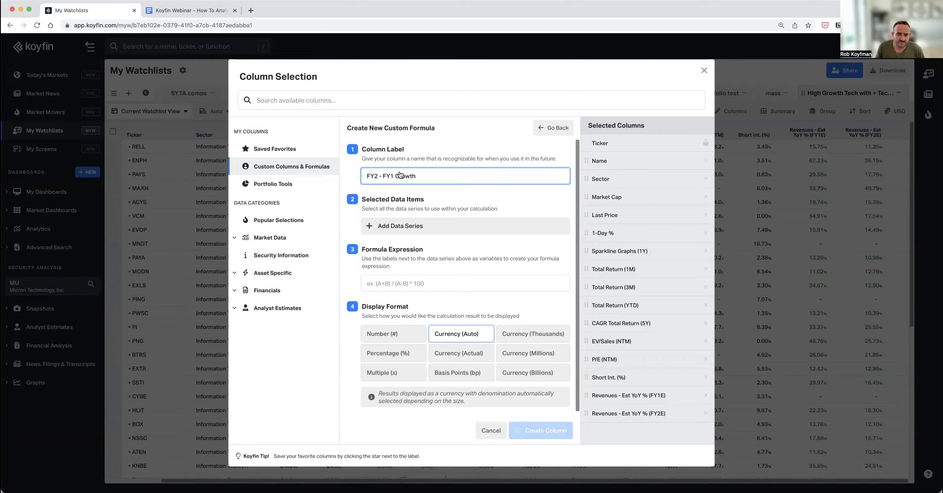
Add the Revenues Estimate Y/Y Chg% series for FY1E as the formula's first data item
{"action": "left_click", "coordinate": [402, 226]}
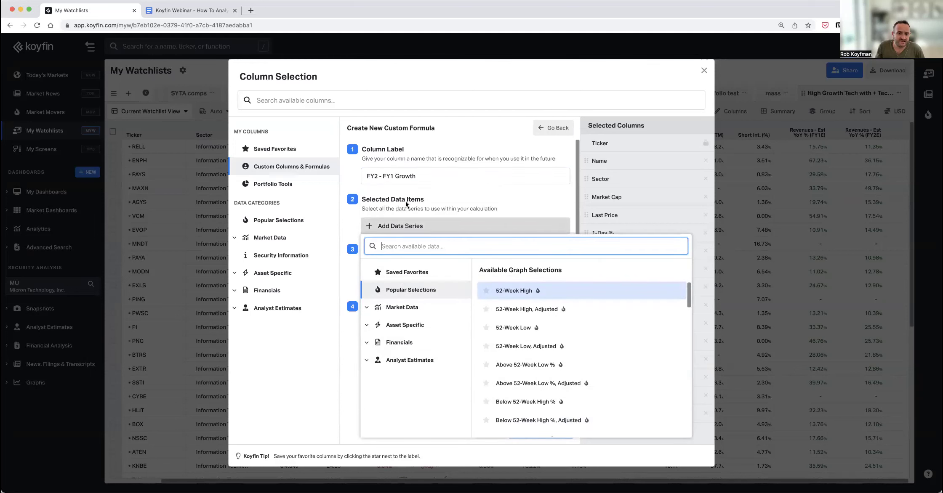
{"action": "left_click", "coordinate": [424, 358]}
{"action": "scroll", "coordinate": [414, 387], "scroll_direction": "down", "scroll_amount": 1}
{"action": "left_click", "coordinate": [415, 410]}
{"action": "scroll", "coordinate": [550, 393], "scroll_direction": "down", "scroll_amount": 8}
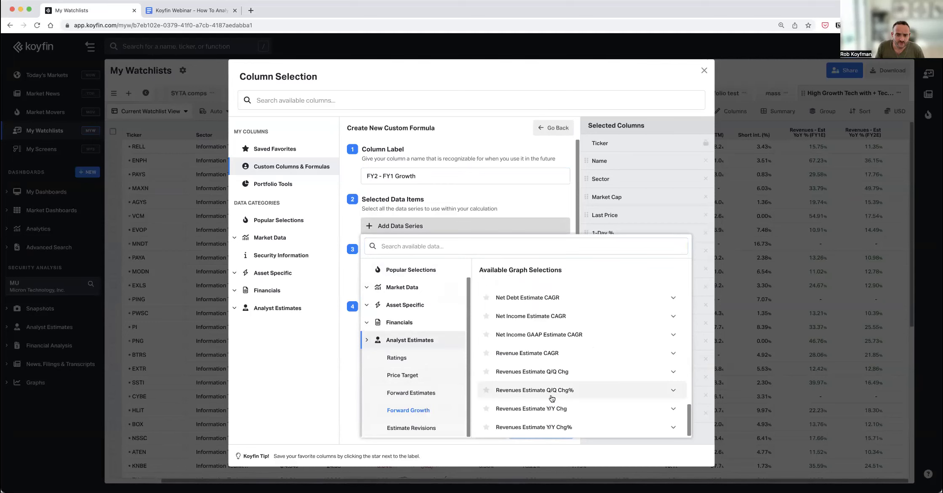
{"action": "left_click", "coordinate": [545, 429]}
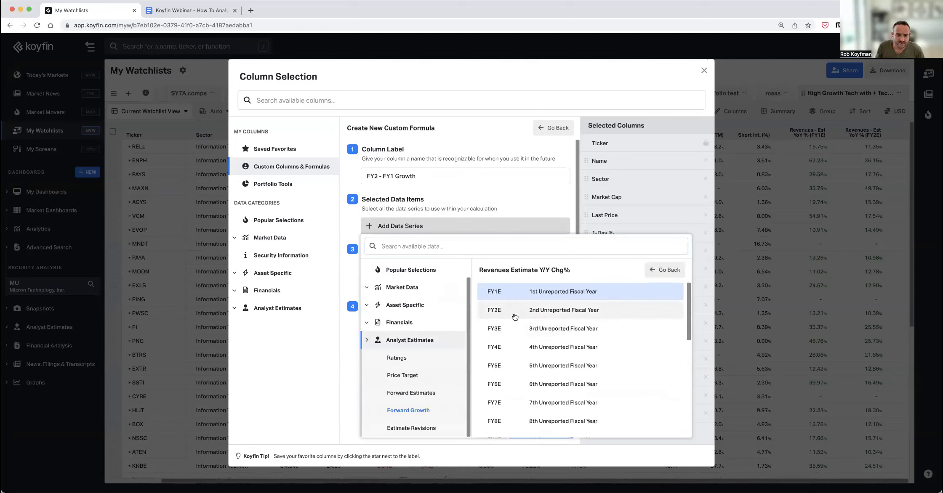
{"action": "left_click", "coordinate": [527, 293]}
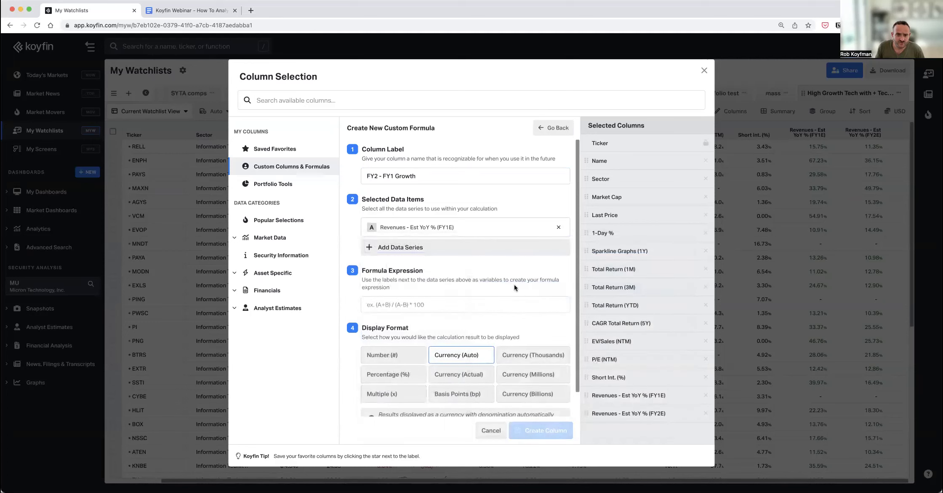
Add the Revenues Estimate Y/Y Chg% series for FY2E as the formula's second data item
{"action": "left_click", "coordinate": [416, 254]}
{"action": "left_click", "coordinate": [410, 384]}
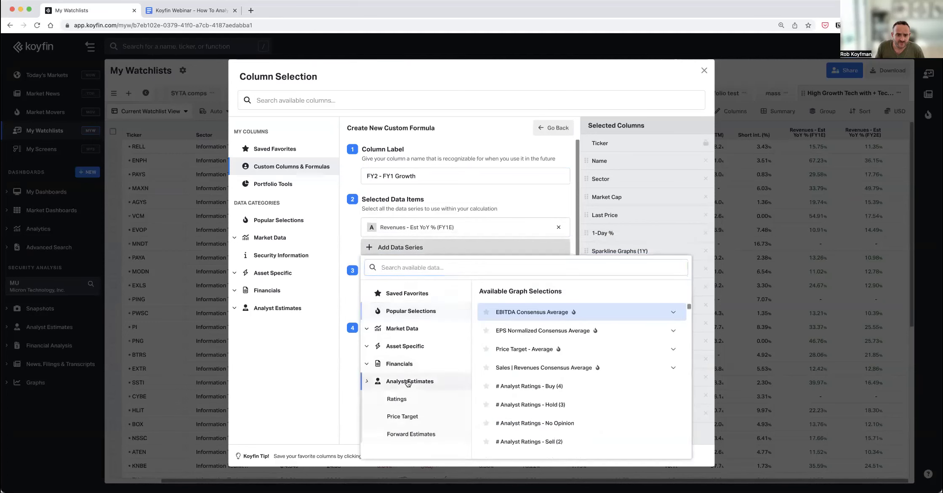
{"action": "scroll", "coordinate": [411, 390], "scroll_direction": "down", "scroll_amount": 1}
{"action": "left_click", "coordinate": [413, 433]}
{"action": "scroll", "coordinate": [551, 352], "scroll_direction": "down", "scroll_amount": 5}
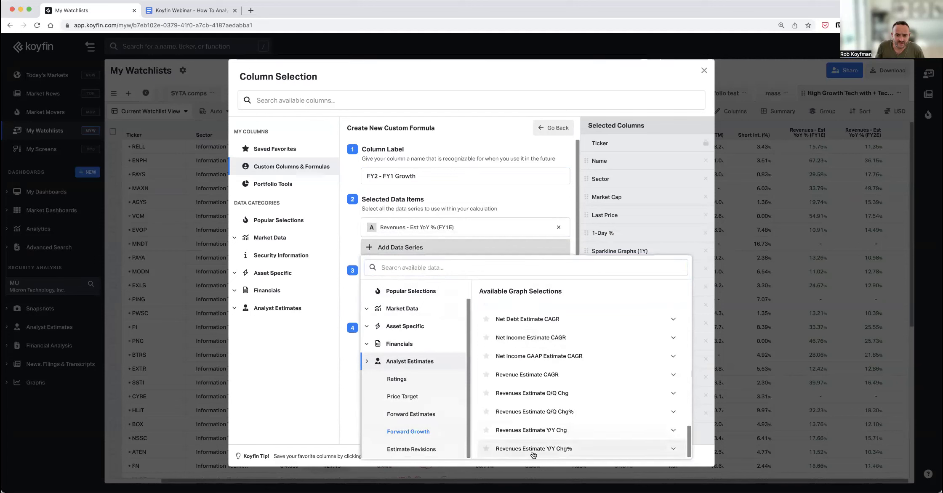
{"action": "left_click", "coordinate": [535, 449]}
{"action": "left_click", "coordinate": [541, 332]}
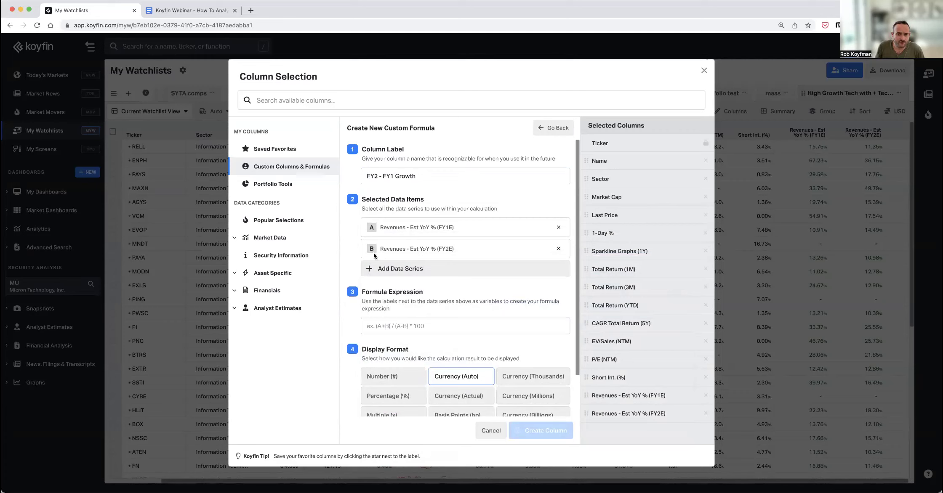
Set the formula expression to B-A with results displayed in Basis Points (bp), and create the column
{"action": "left_click", "coordinate": [380, 329]}
{"action": "type", "text": "B"}
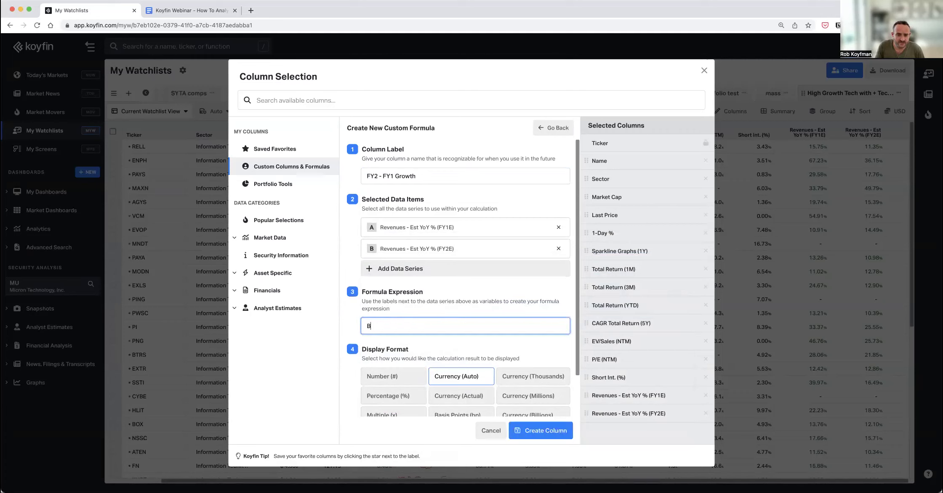
{"action": "type", "text": "-A"}
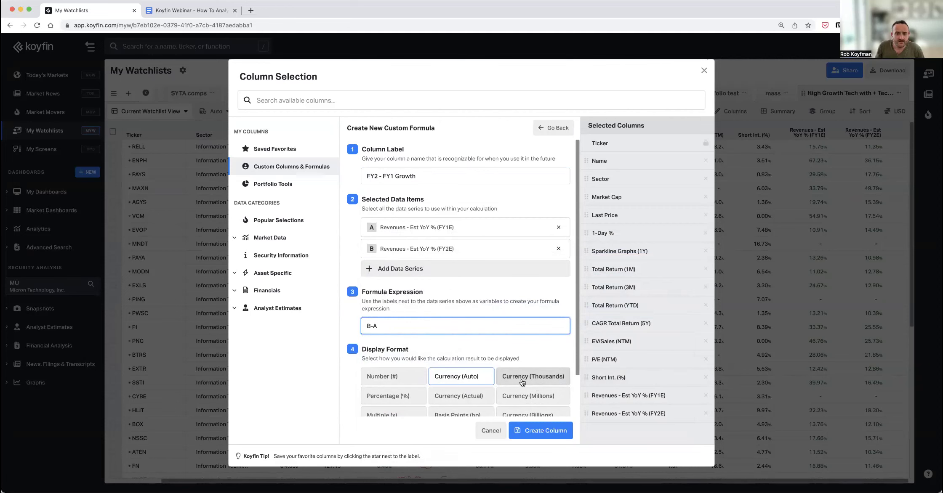
{"action": "scroll", "coordinate": [530, 376], "scroll_direction": "down", "scroll_amount": 2}
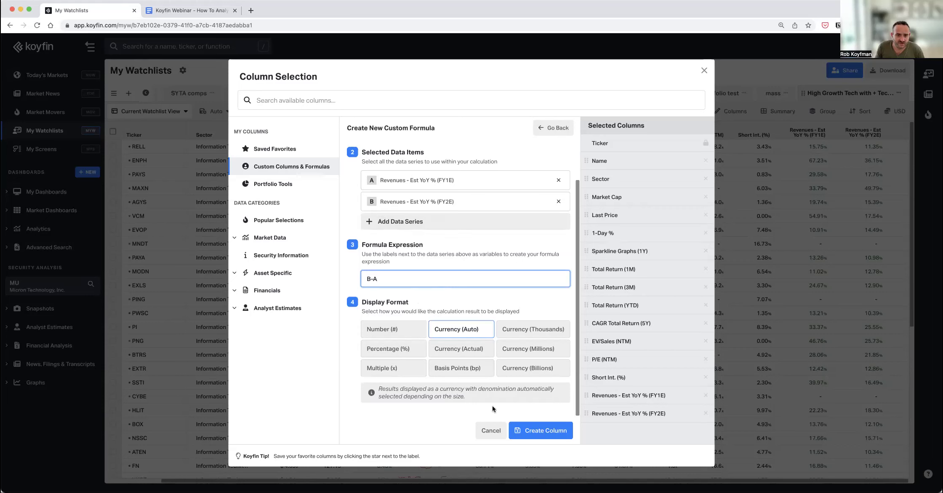
{"action": "left_click", "coordinate": [468, 372]}
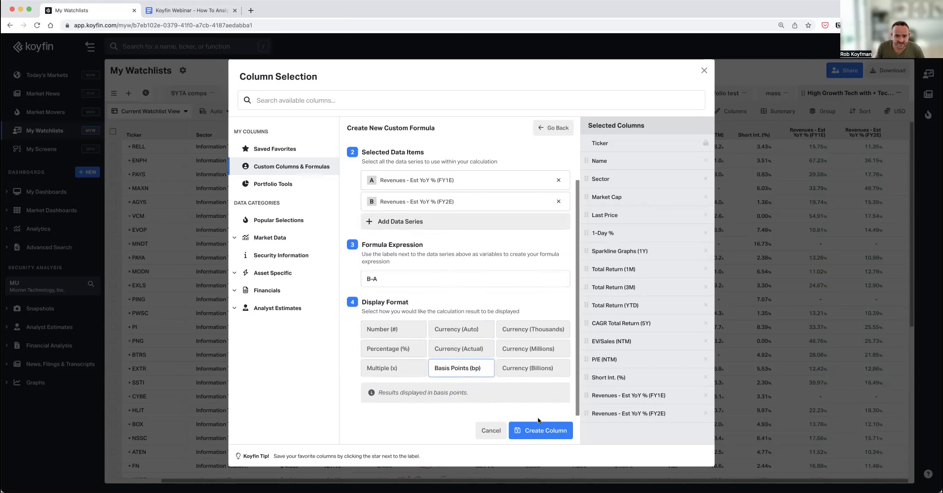
{"action": "left_click", "coordinate": [535, 431]}
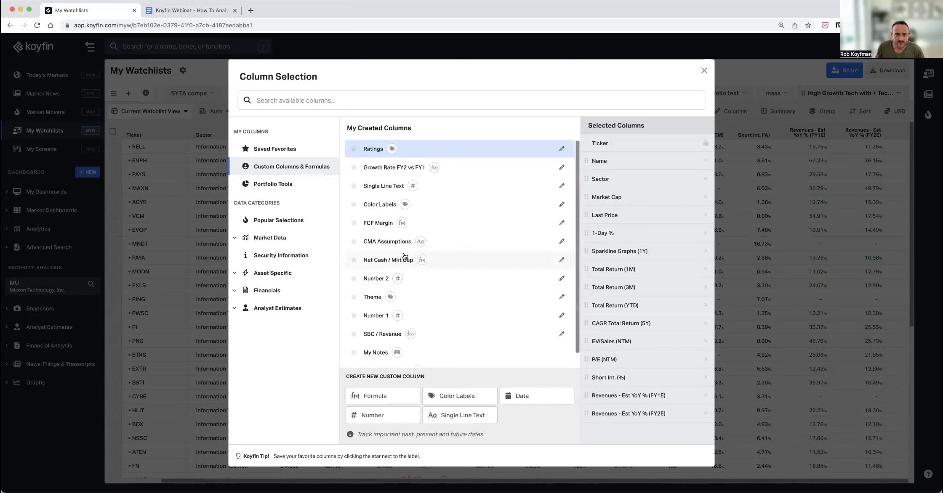
Add the custom FY2 - FY1 Growth column to the watchlist's selected columns and return to the table
{"action": "scroll", "coordinate": [402, 252], "scroll_direction": "down", "scroll_amount": 1}
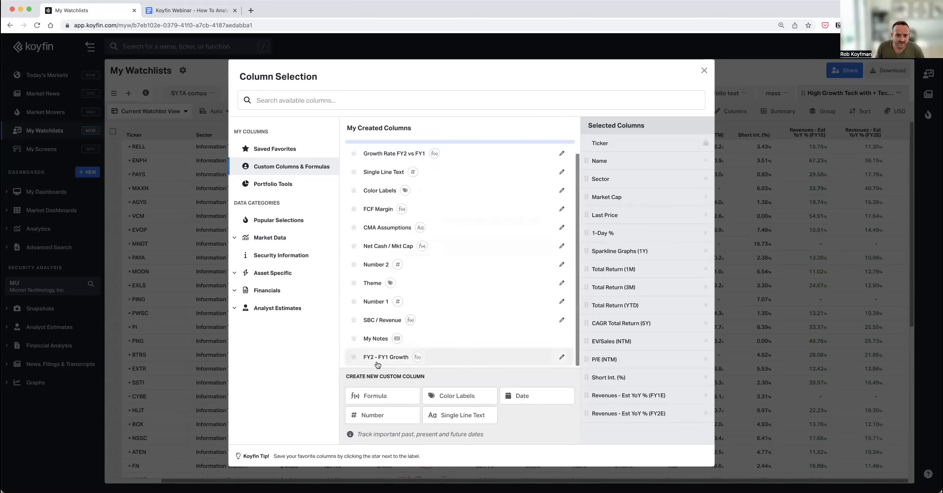
{"action": "left_click", "coordinate": [382, 357]}
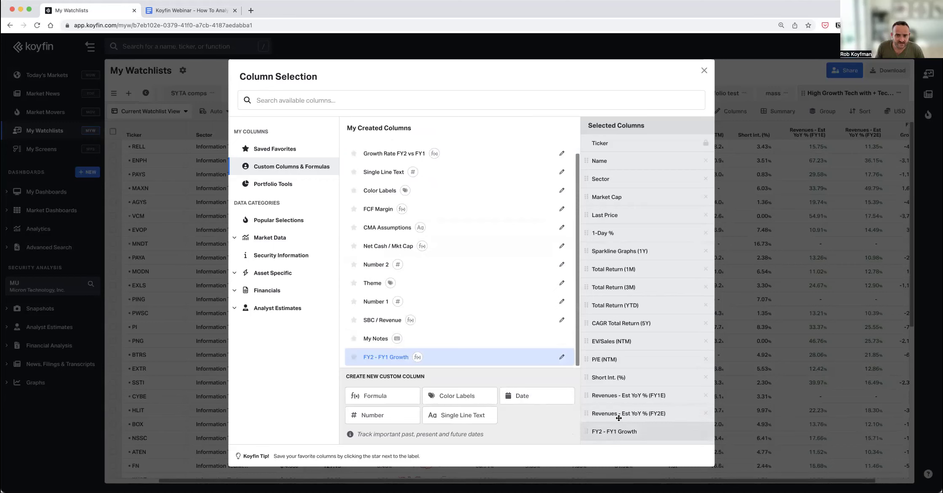
{"action": "left_click", "coordinate": [704, 70]}
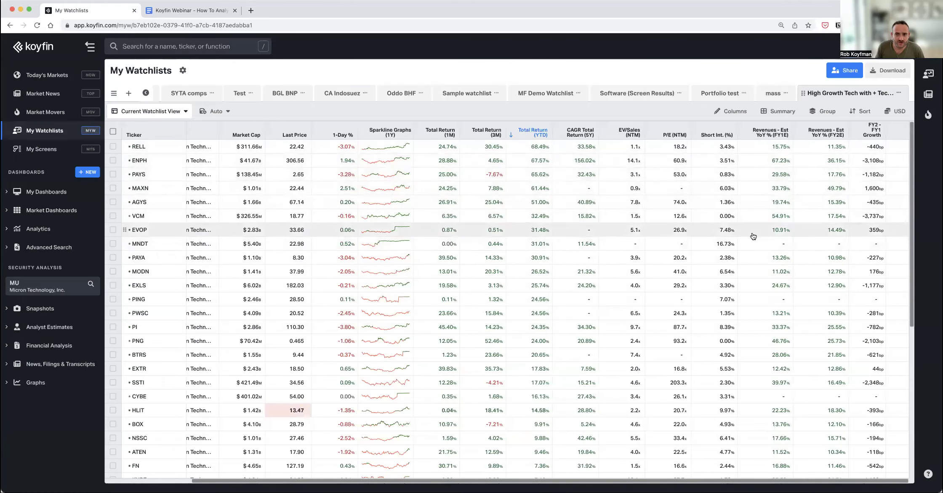
Sort the watchlist by FY2 - FY1 Growth in descending order and look through the ranked stocks
{"action": "left_click", "coordinate": [871, 137]}
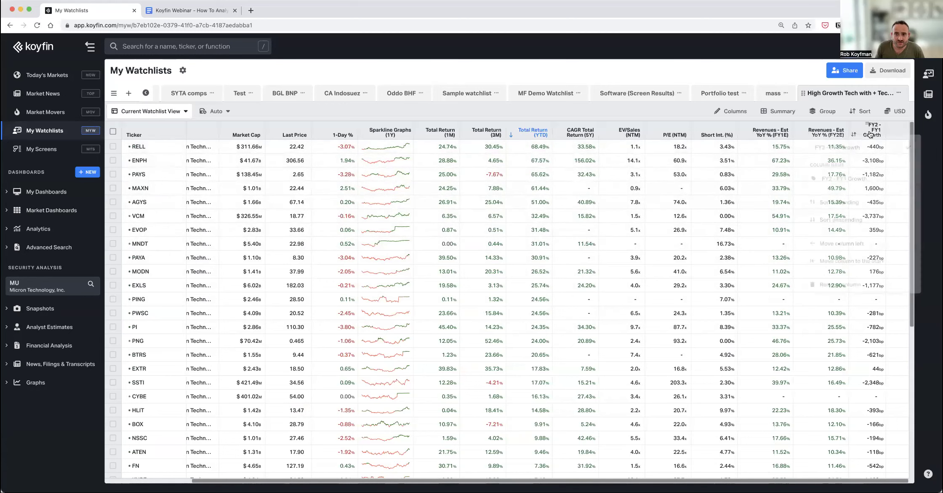
{"action": "left_click", "coordinate": [850, 223]}
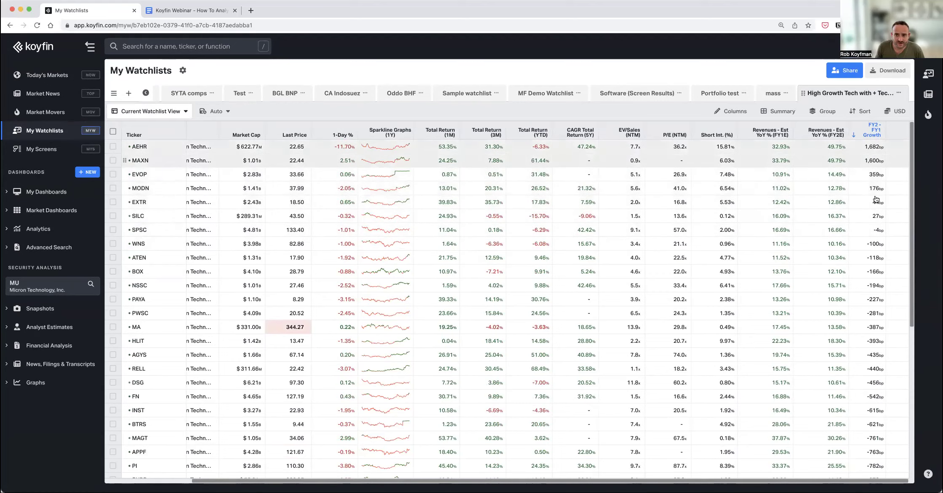
{"action": "scroll", "coordinate": [875, 158], "scroll_direction": "down", "scroll_amount": 10}
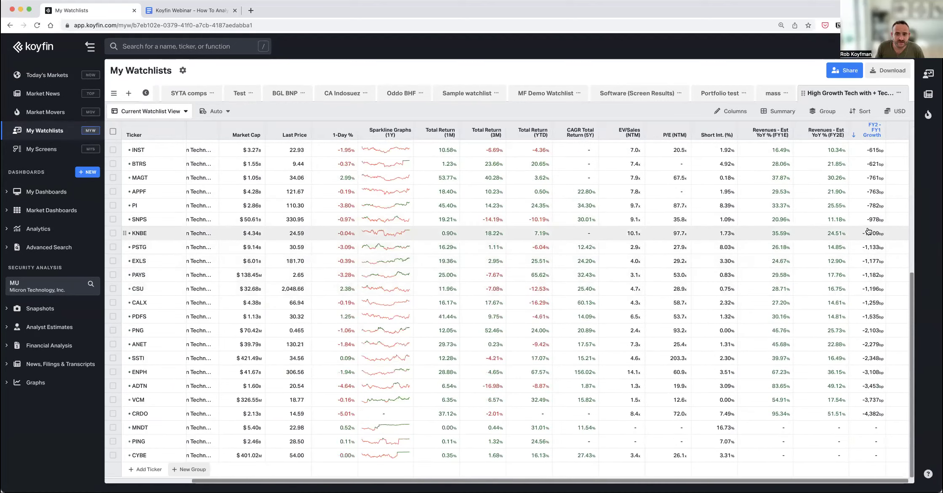
{"action": "scroll", "coordinate": [869, 219], "scroll_direction": "up", "scroll_amount": 8}
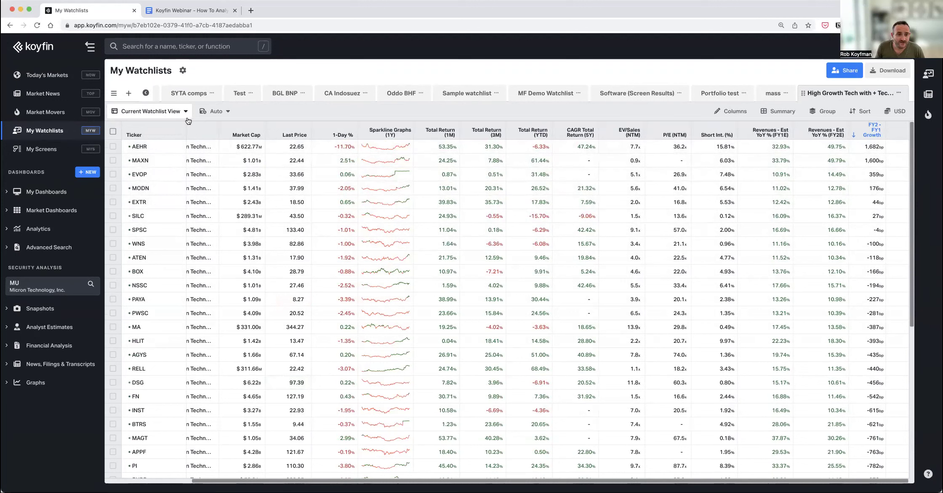
Remove the CAGR Total Return (5Y), Total Return (YTD), EV/Sales, P/E and Short Int. (%) columns from the watchlist
{"action": "left_click", "coordinate": [730, 111]}
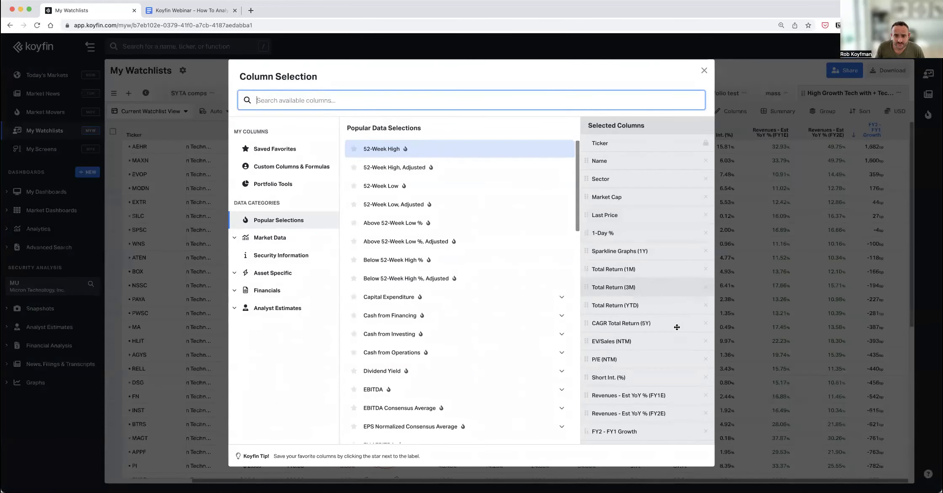
{"action": "left_click", "coordinate": [706, 323]}
{"action": "left_click", "coordinate": [706, 306]}
{"action": "left_click", "coordinate": [706, 306]}
{"action": "left_click", "coordinate": [706, 306]}
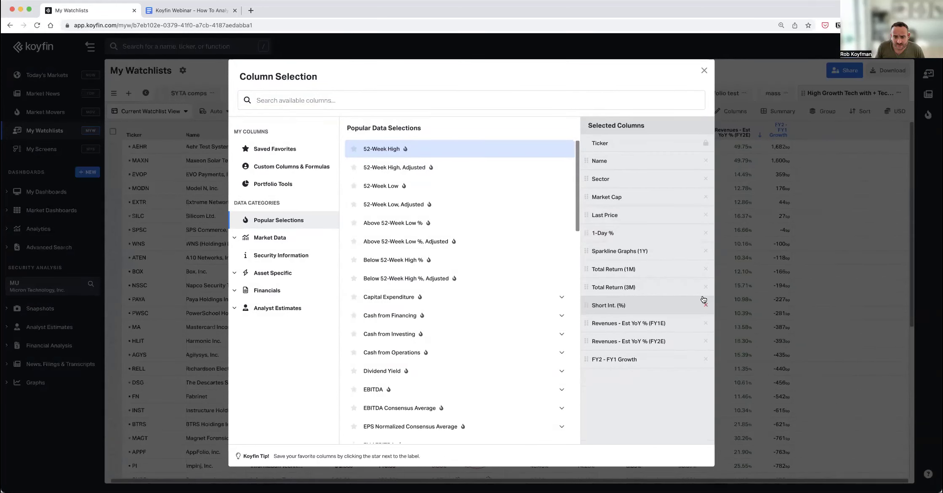
{"action": "left_click", "coordinate": [704, 305]}
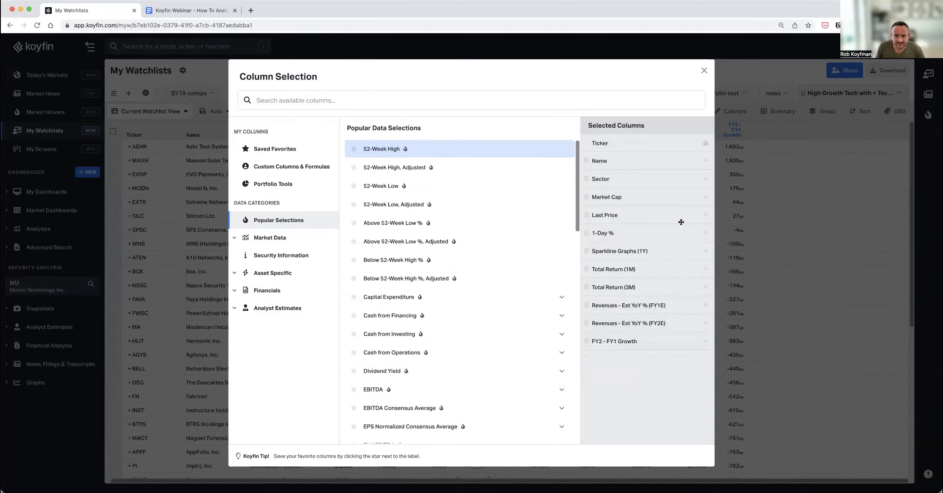
{"action": "left_click", "coordinate": [704, 70]}
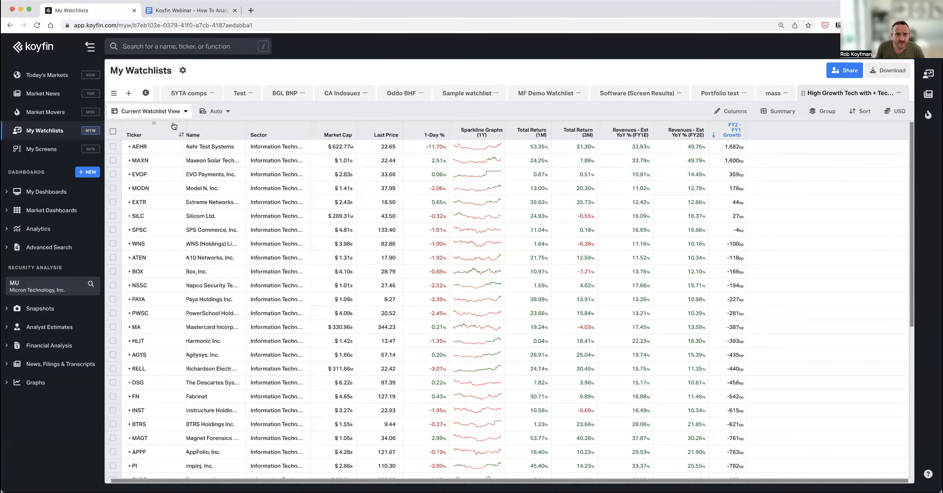
Copy the current watchlist view to a new table view named "FY2 vs FY 1"
{"action": "left_click", "coordinate": [190, 112]}
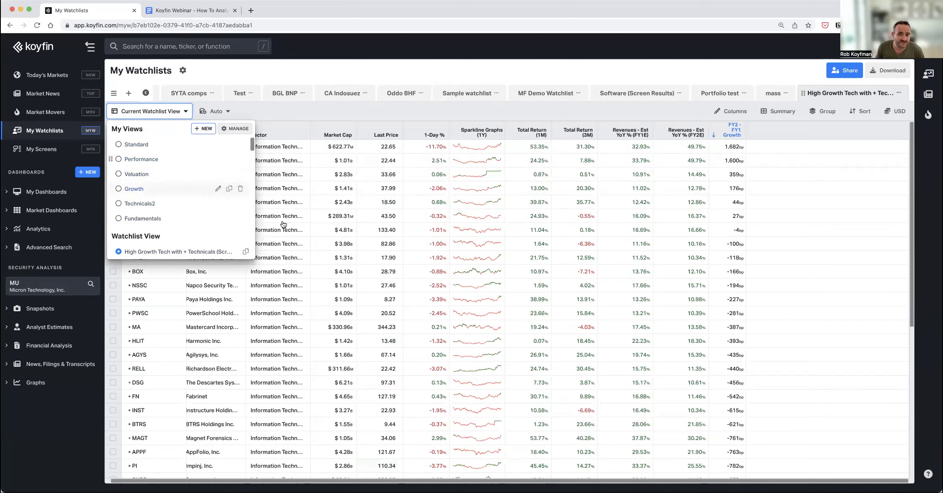
{"action": "left_click", "coordinate": [245, 252]}
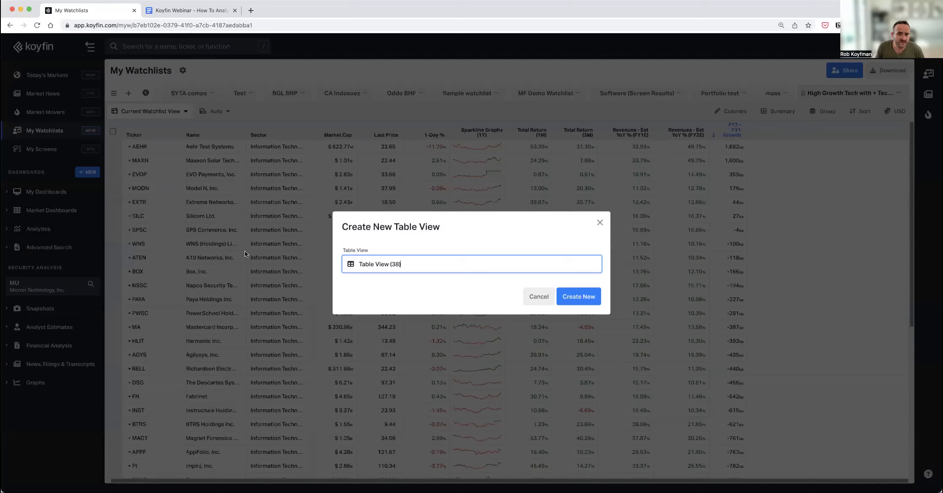
{"action": "left_click_drag", "start_coordinate": [411, 264], "coordinate": [304, 269]}
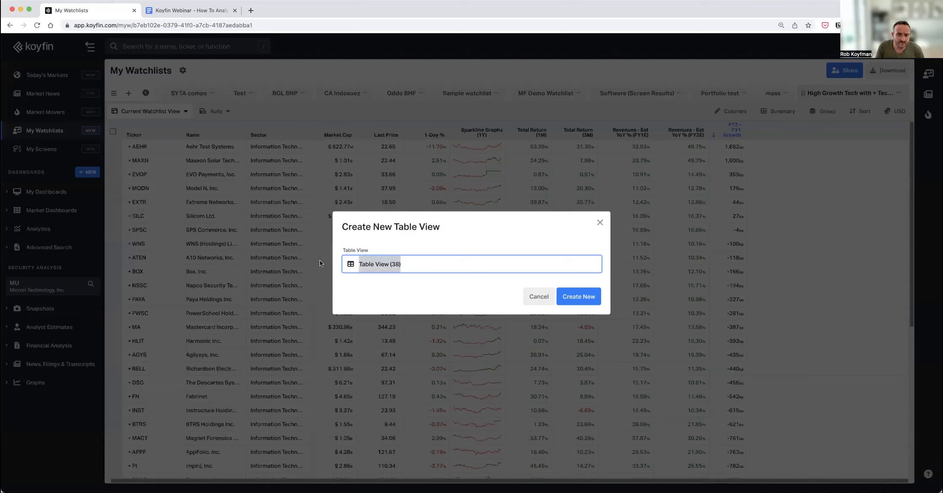
{"action": "type", "text": "FY2 vs"}
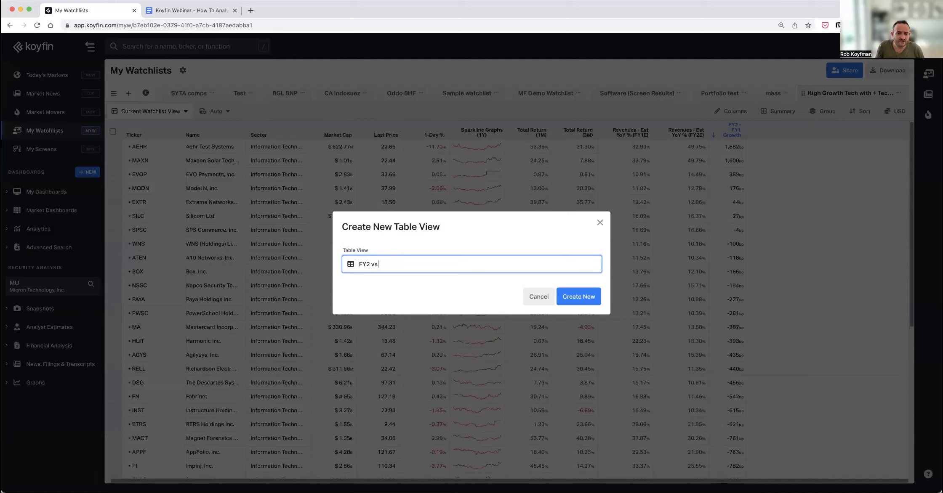
{"action": "key", "text": "Return"}
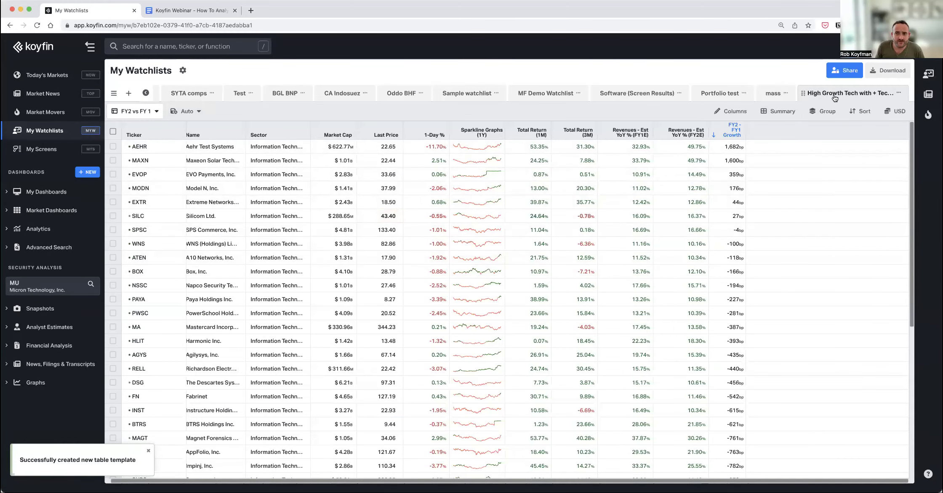
Switch to the SAAS watchlist
{"action": "left_click", "coordinate": [113, 96]}
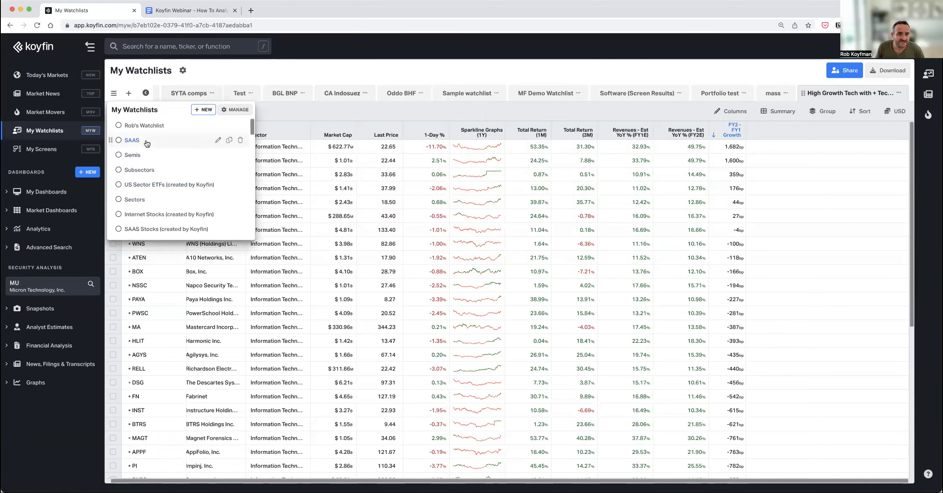
{"action": "left_click", "coordinate": [132, 140]}
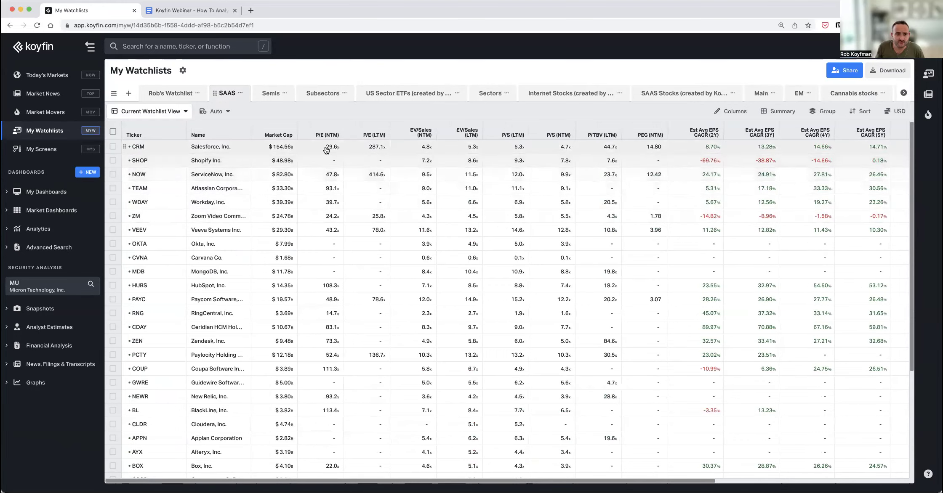
Apply the saved "FY2 vs FY 1" table view to the SAAS watchlist
{"action": "left_click", "coordinate": [150, 111]}
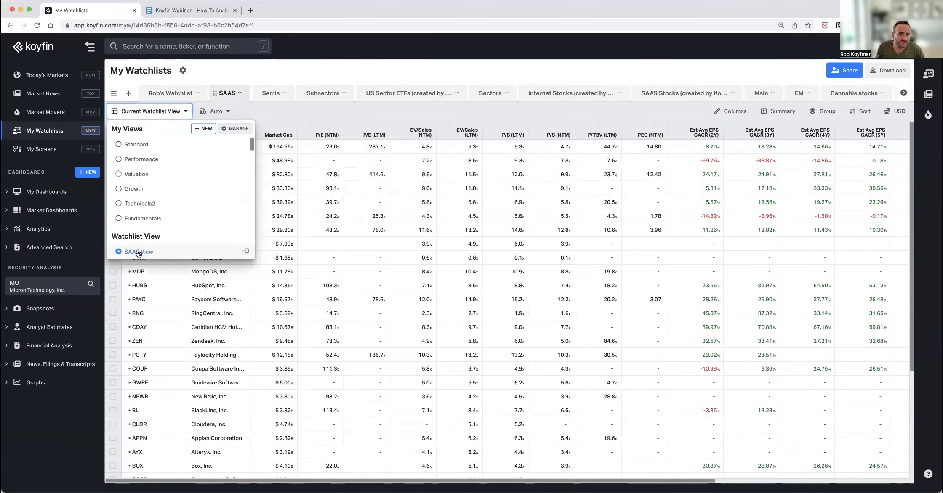
{"action": "scroll", "coordinate": [152, 217], "scroll_direction": "down", "scroll_amount": 5}
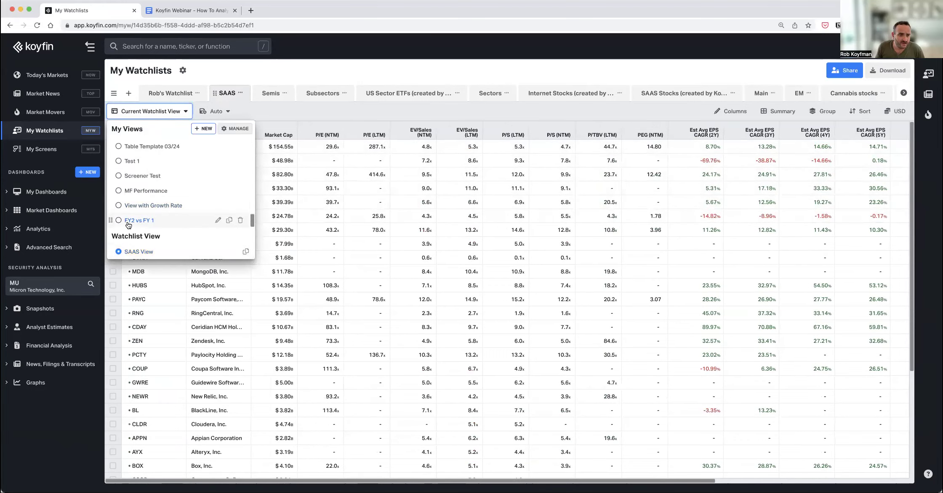
{"action": "left_click", "coordinate": [142, 222]}
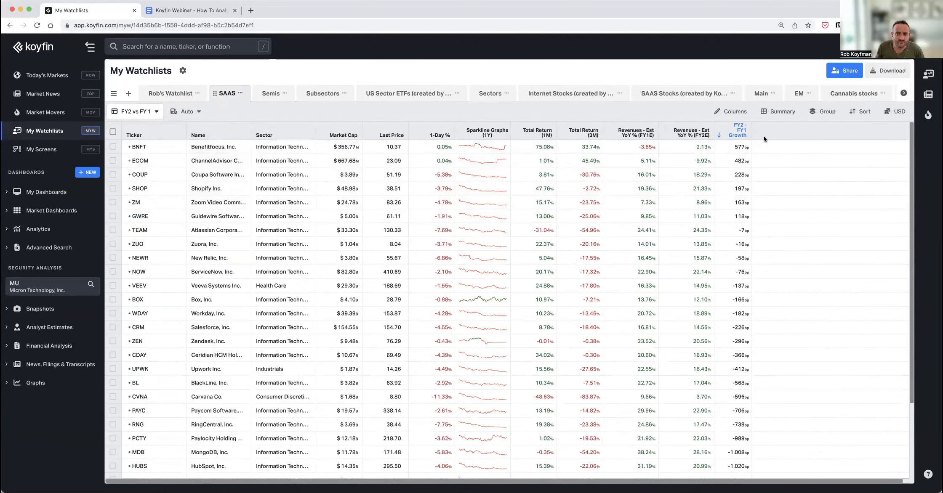
{"action": "left_click", "coordinate": [155, 112]}
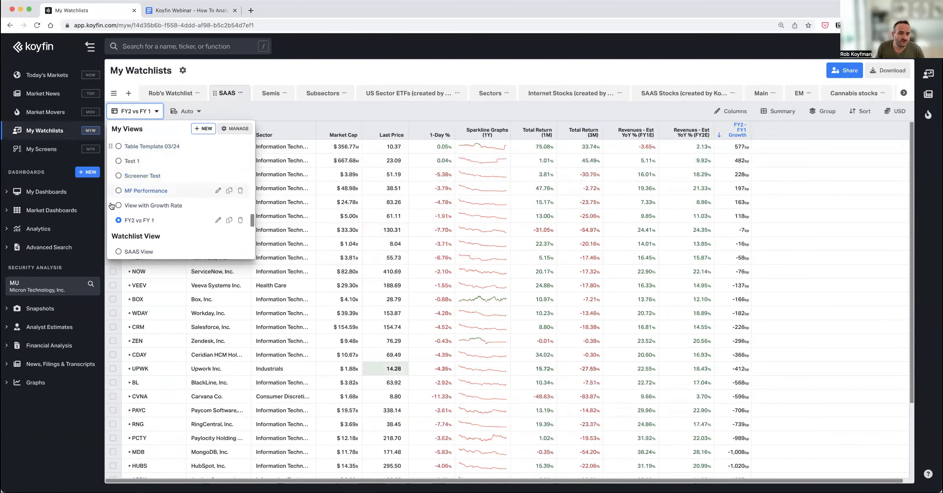
{"action": "left_click", "coordinate": [285, 112]}
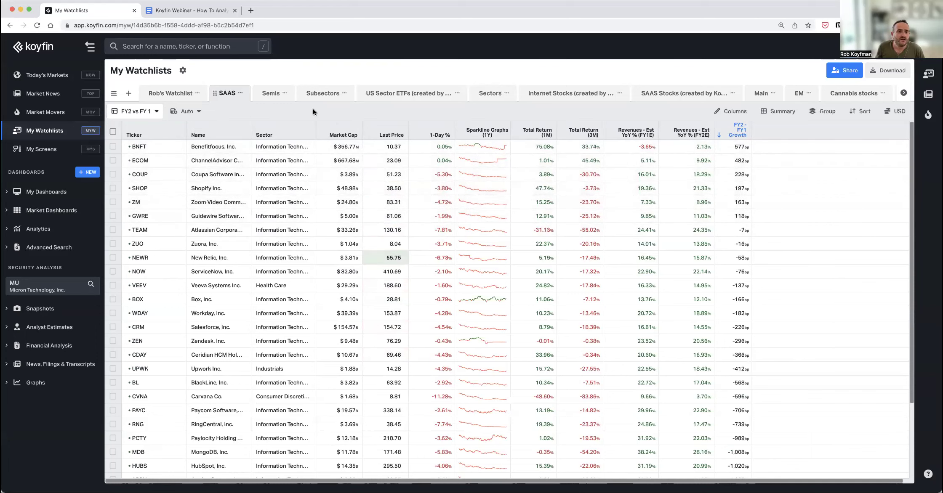
Find the SPY watchlist in the full list of watchlists and open it
{"action": "left_click", "coordinate": [114, 93]}
{"action": "scroll", "coordinate": [141, 205], "scroll_direction": "down", "scroll_amount": 5}
{"action": "scroll", "coordinate": [141, 205], "scroll_direction": "down", "scroll_amount": 10}
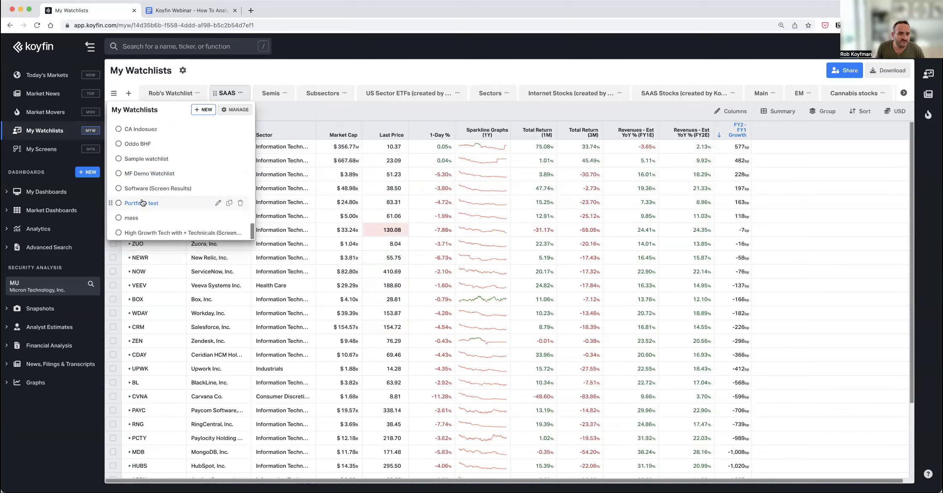
{"action": "scroll", "coordinate": [151, 213], "scroll_direction": "up", "scroll_amount": 5}
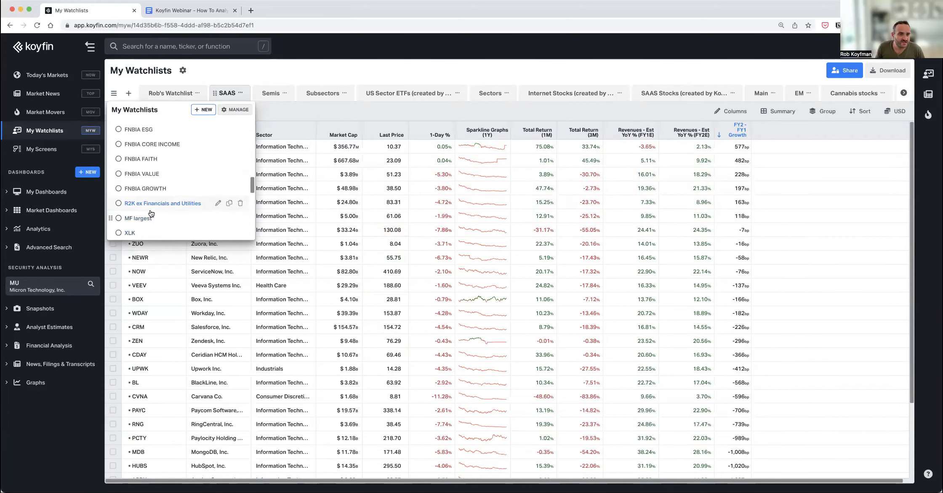
{"action": "scroll", "coordinate": [151, 214], "scroll_direction": "up", "scroll_amount": 3}
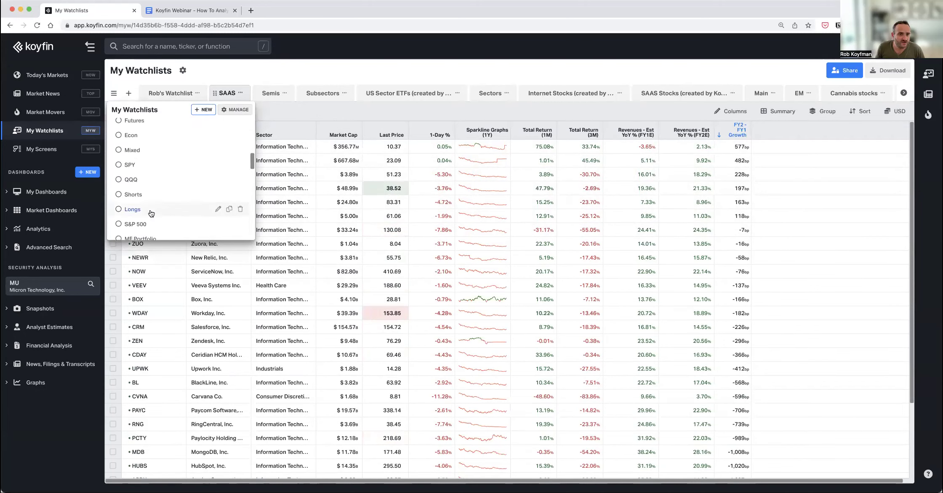
{"action": "left_click", "coordinate": [146, 174]}
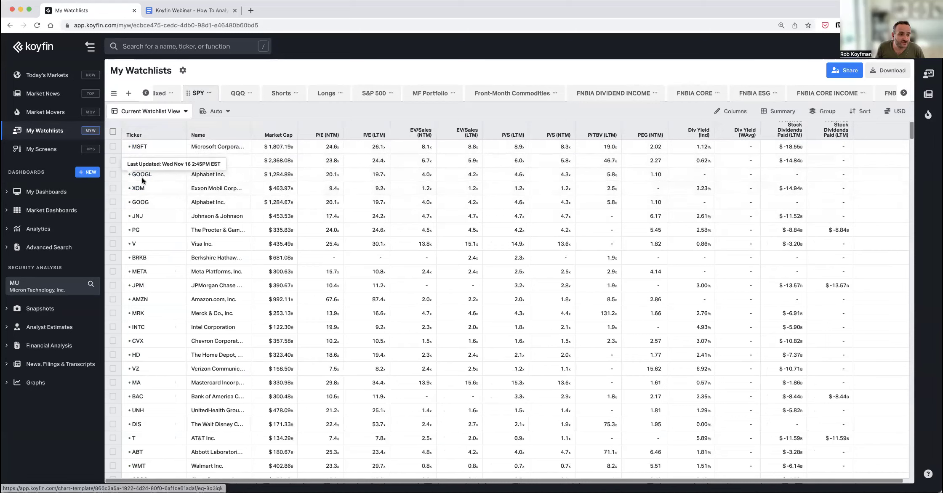
Load the SPY ETF for security analysis and view its Holdings snapshot
{"action": "left_click", "coordinate": [37, 291]}
{"action": "type", "text": "spy"}
{"action": "key", "text": "Return"}
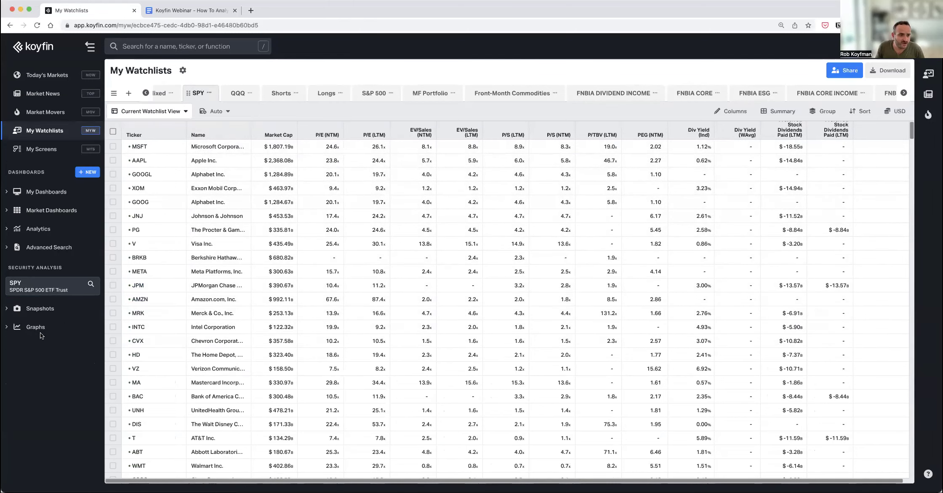
{"action": "left_click", "coordinate": [40, 308]}
{"action": "left_click", "coordinate": [26, 366]}
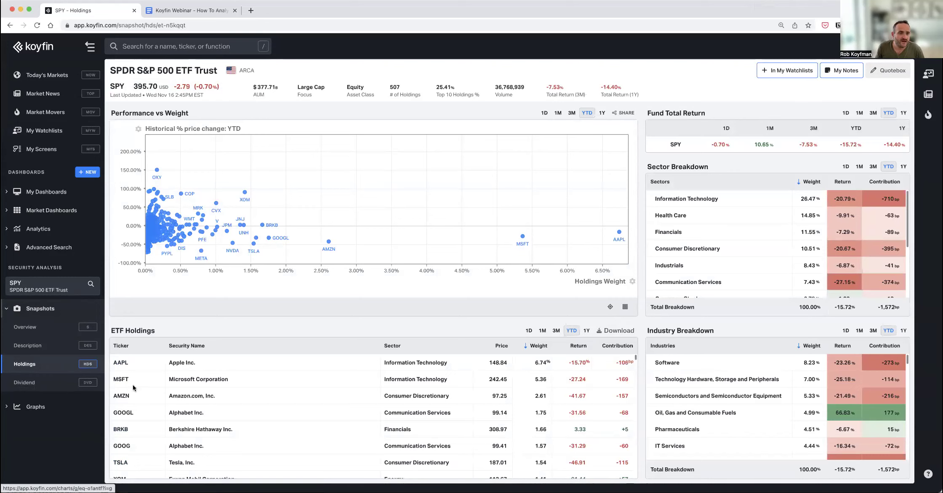
Return to the watchlists and create a new watchlist named "SPY 2"
{"action": "left_click", "coordinate": [51, 132]}
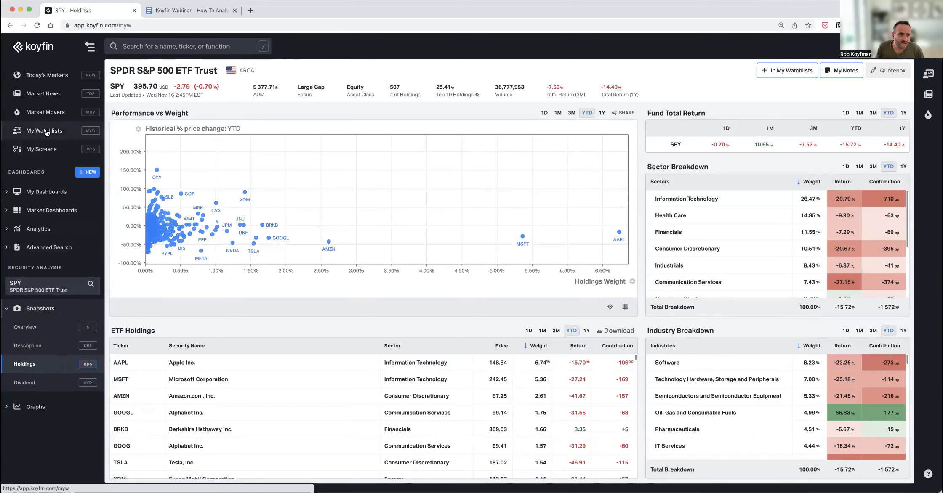
{"action": "left_click", "coordinate": [129, 94]}
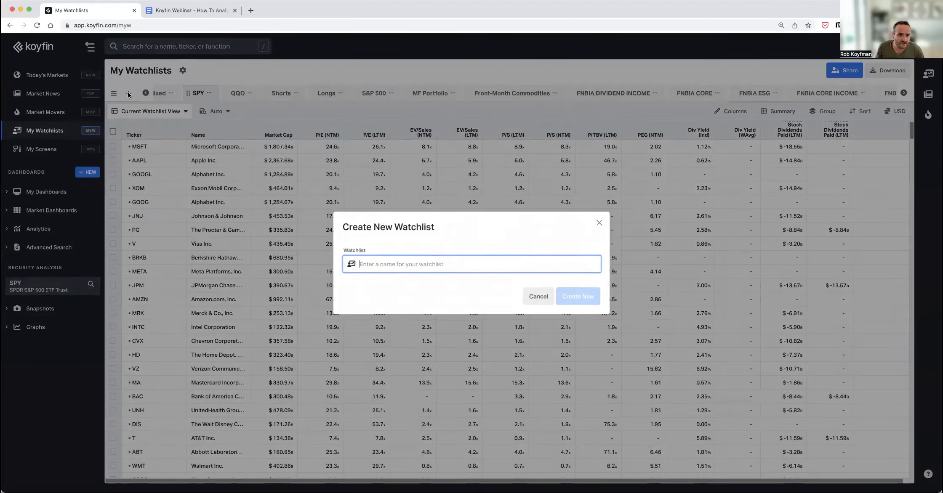
{"action": "type", "text": "SPY 2"}
{"action": "key", "text": "Return"}
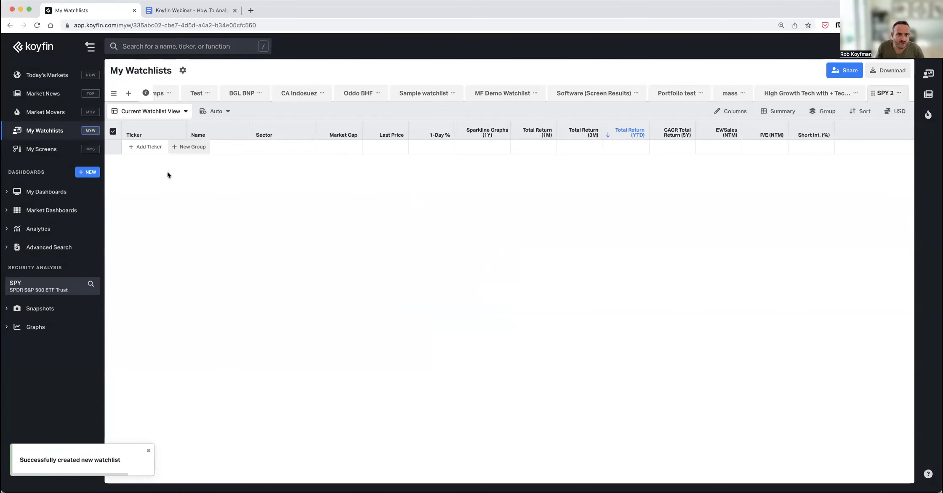
View the ticker import dialog for the SPY 2 watchlist and close it without importing
{"action": "left_click", "coordinate": [146, 146]}
{"action": "left_click", "coordinate": [270, 366]}
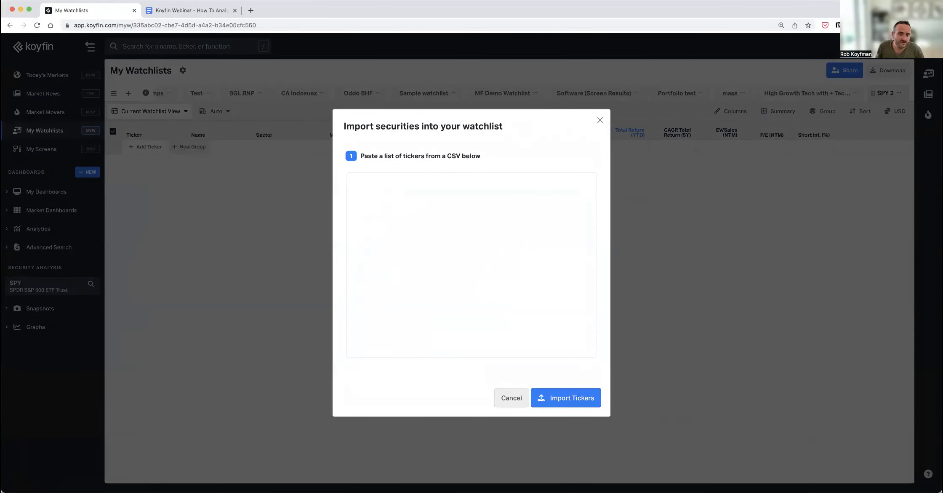
{"action": "left_click", "coordinate": [600, 120]}
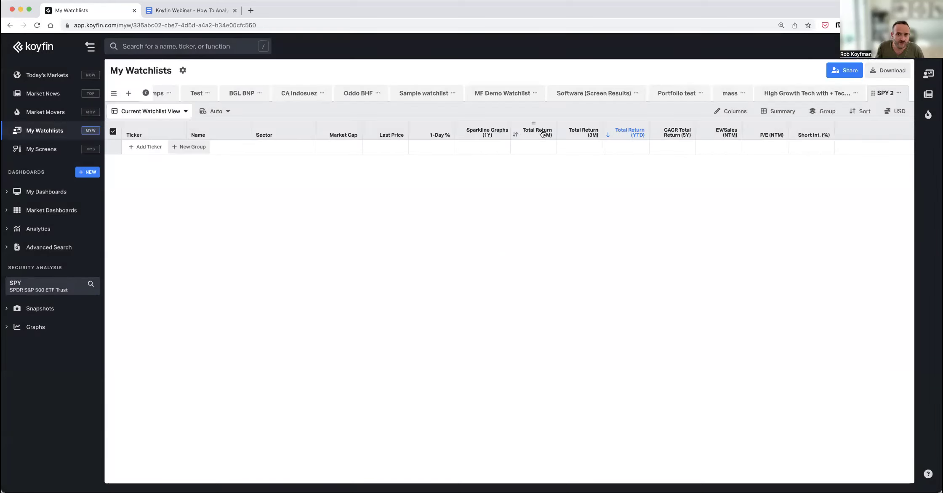
Switch from the empty SPY 2 watchlist back to the SPY watchlist
{"action": "left_click", "coordinate": [114, 98]}
{"action": "scroll", "coordinate": [173, 192], "scroll_direction": "down", "scroll_amount": 5}
{"action": "scroll", "coordinate": [146, 191], "scroll_direction": "up", "scroll_amount": 5}
{"action": "scroll", "coordinate": [147, 191], "scroll_direction": "up", "scroll_amount": 5}
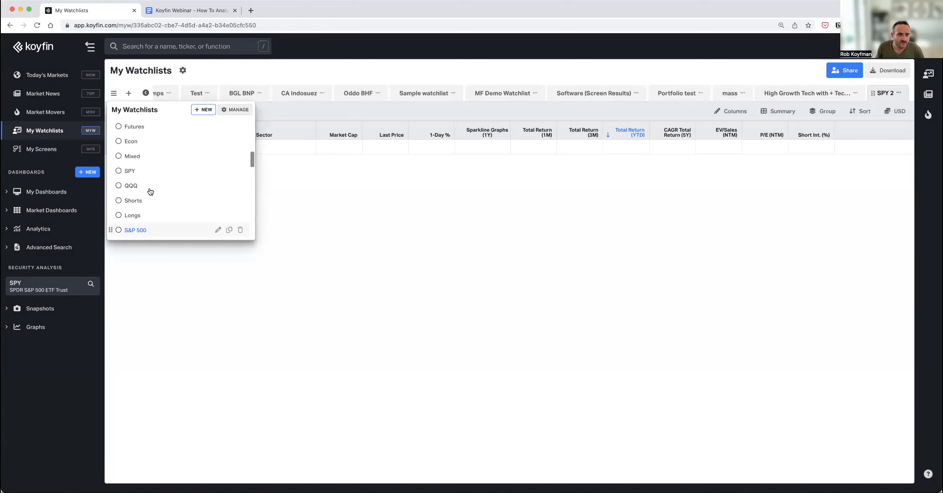
{"action": "left_click", "coordinate": [144, 173]}
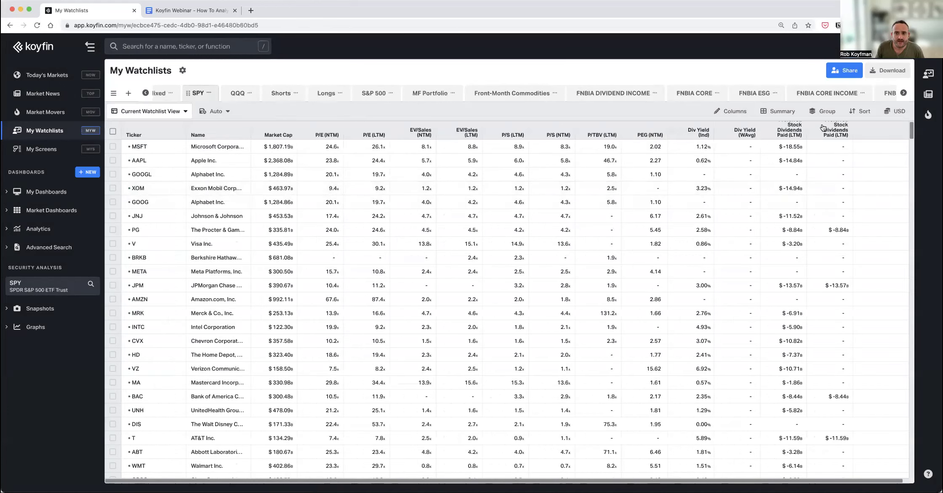
Apply the saved "FY2 vs FY 1" table view to the SPY watchlist
{"action": "left_click", "coordinate": [179, 114]}
{"action": "scroll", "coordinate": [139, 187], "scroll_direction": "down", "scroll_amount": 5}
{"action": "scroll", "coordinate": [139, 186], "scroll_direction": "down", "scroll_amount": 2}
{"action": "left_click", "coordinate": [138, 223]}
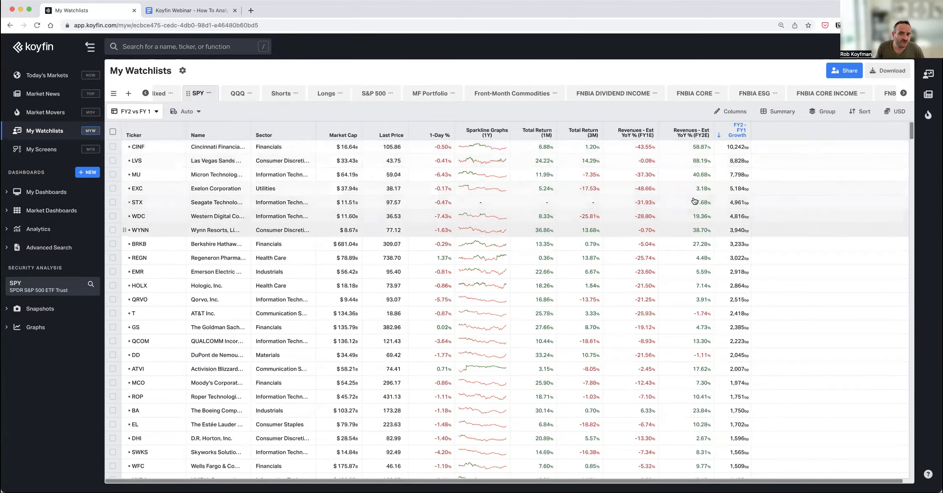
Check the EPS Estimate CAGR periods among the forward growth columns without adding any, and look over the ranked SPY stocks
{"action": "left_click", "coordinate": [735, 113]}
{"action": "left_click", "coordinate": [271, 309]}
{"action": "left_click", "coordinate": [279, 381]}
{"action": "left_click", "coordinate": [404, 227]}
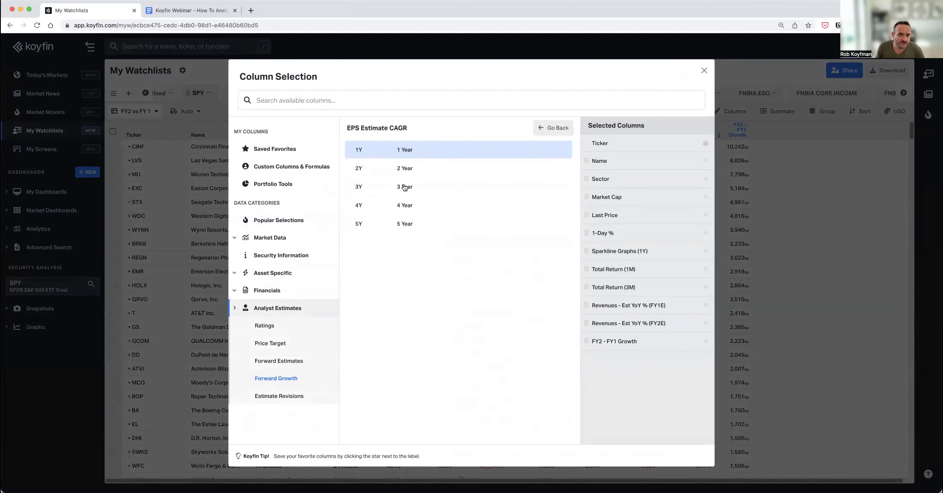
{"action": "left_click", "coordinate": [705, 72]}
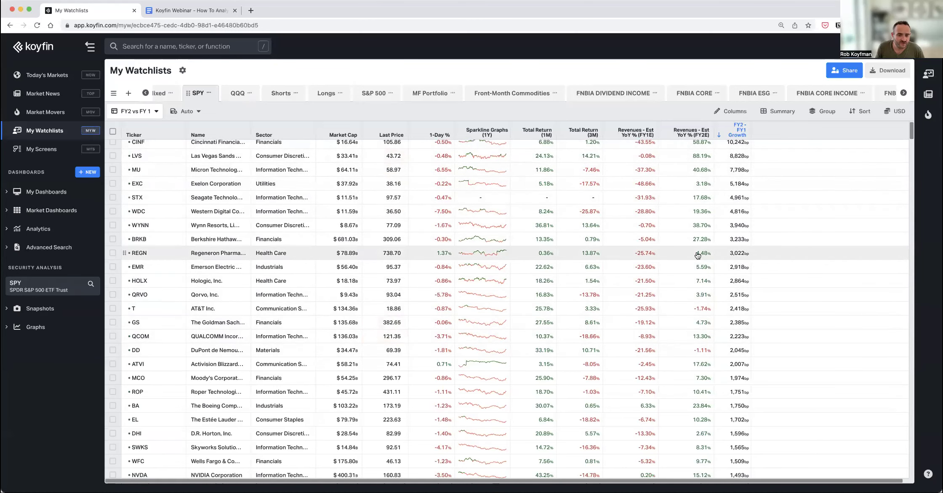
{"action": "scroll", "coordinate": [571, 206], "scroll_direction": "up", "scroll_amount": 1}
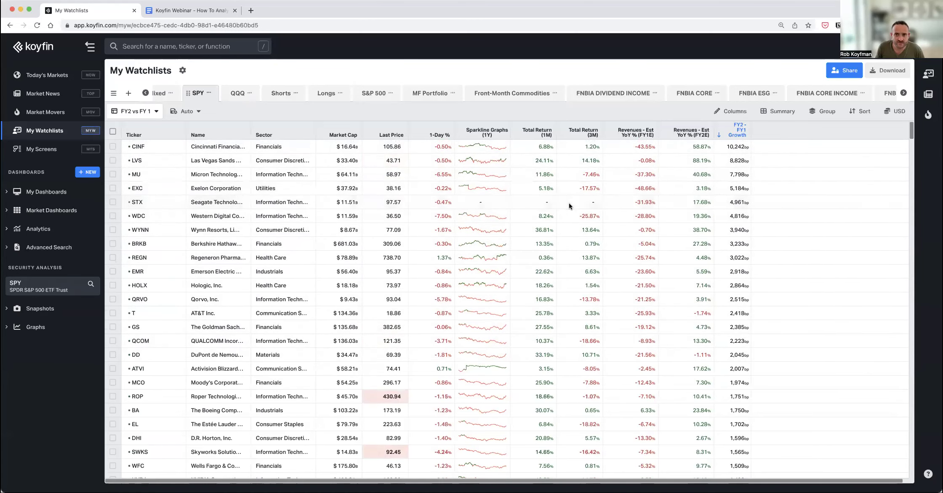
{"action": "scroll", "coordinate": [571, 207], "scroll_direction": "right", "scroll_amount": 1}
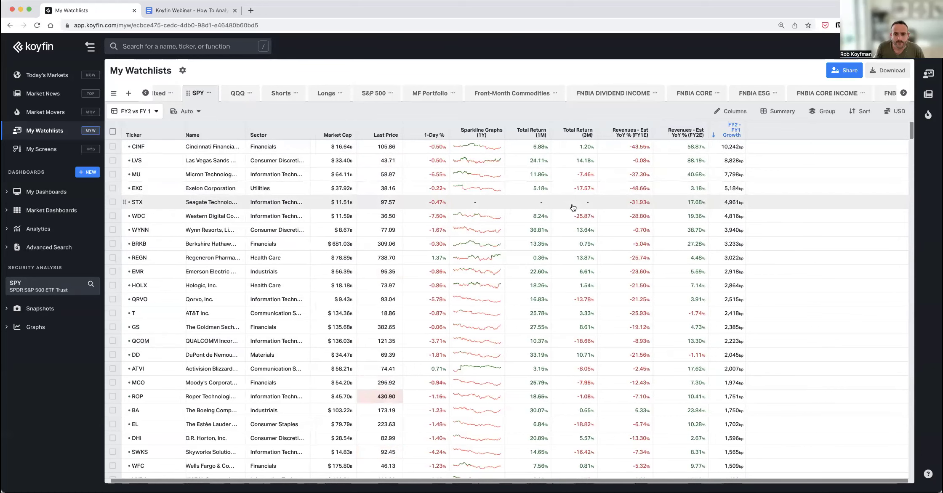
Check the Screener and Watchlists items of the webinar outline in Google Docs and return to Koyfin
{"action": "left_click", "coordinate": [191, 10]}
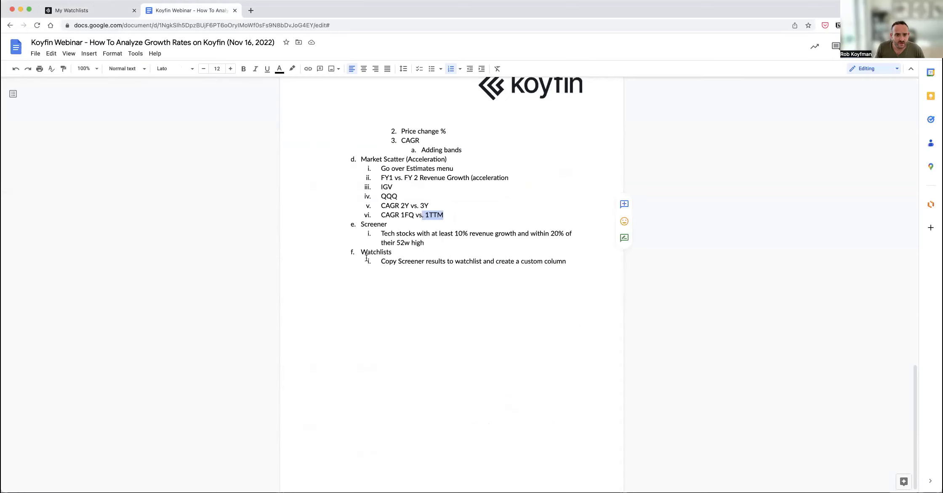
{"action": "left_click_drag", "start_coordinate": [424, 243], "coordinate": [368, 225]}
{"action": "left_click", "coordinate": [422, 262]}
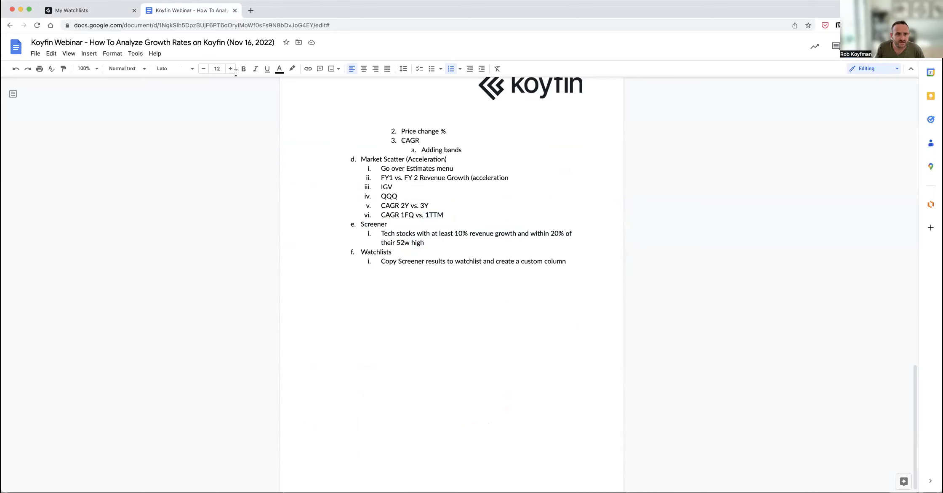
{"action": "left_click", "coordinate": [83, 11]}
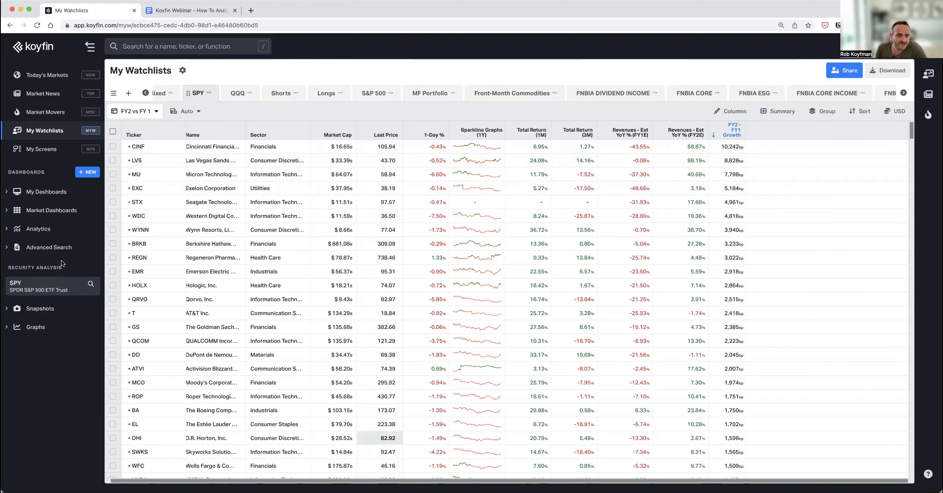
Load Micron (MU) for security analysis and open its Actuals and Consensus analyst estimates
{"action": "left_click", "coordinate": [47, 284]}
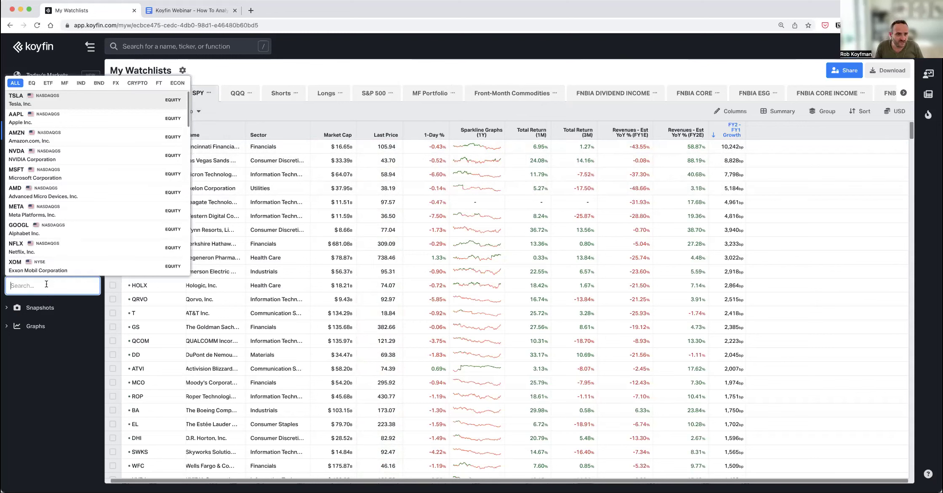
{"action": "type", "text": "MU"}
{"action": "key", "text": "Return"}
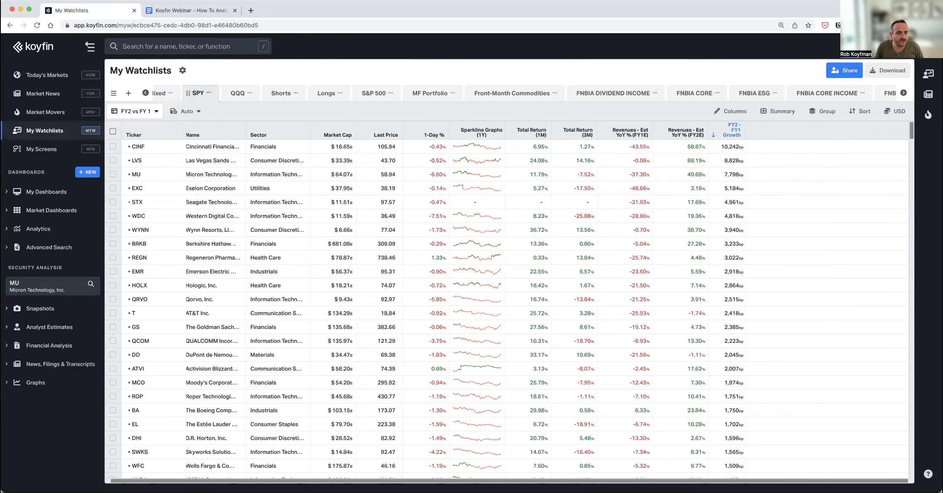
{"action": "left_click", "coordinate": [40, 311]}
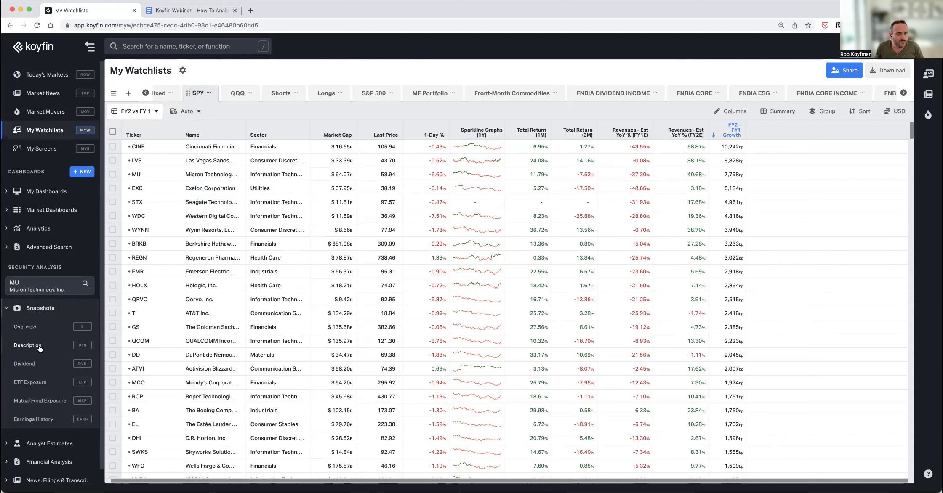
{"action": "left_click", "coordinate": [38, 441]}
{"action": "left_click", "coordinate": [42, 346]}
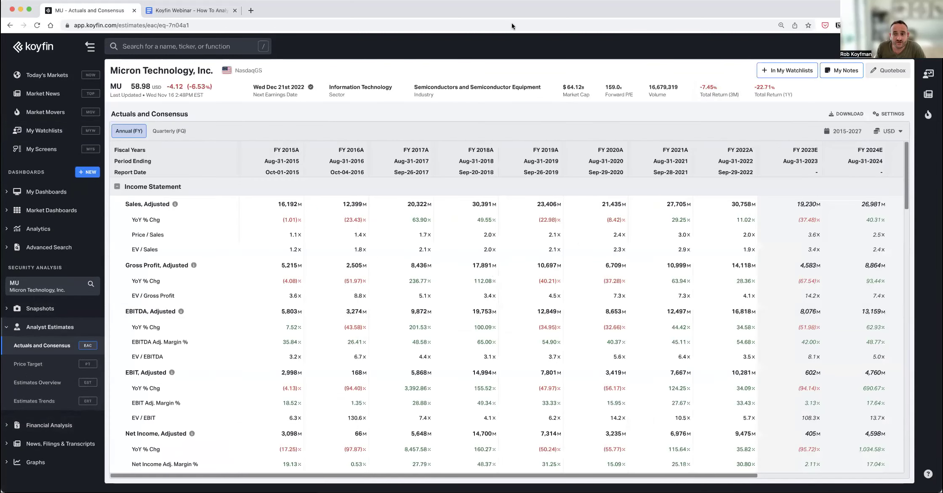
Show the additional estimate data in Micron's consensus table and view the forecast years through FY 2027
{"action": "left_click", "coordinate": [888, 114]}
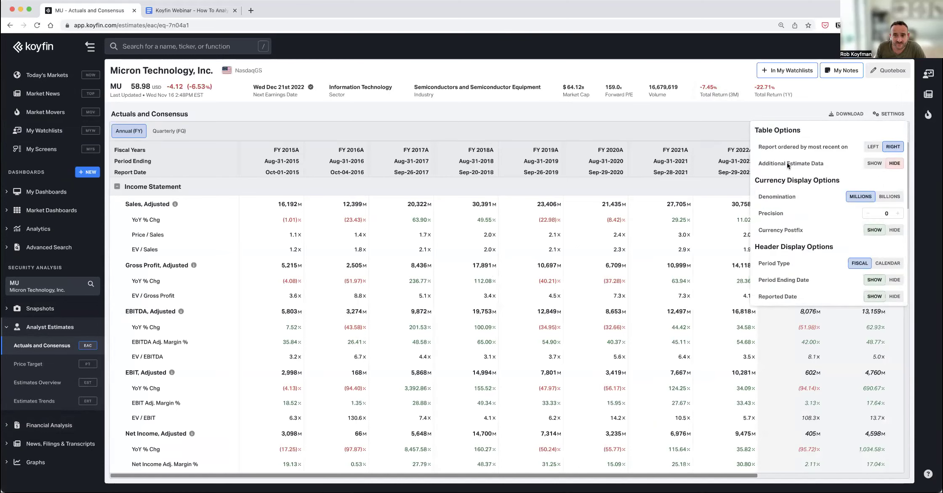
{"action": "left_click", "coordinate": [875, 165]}
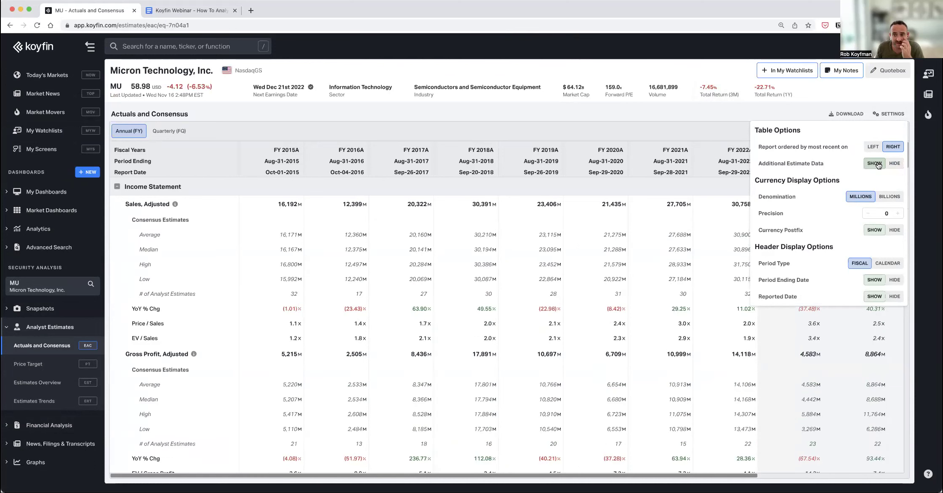
{"action": "left_click", "coordinate": [694, 109]}
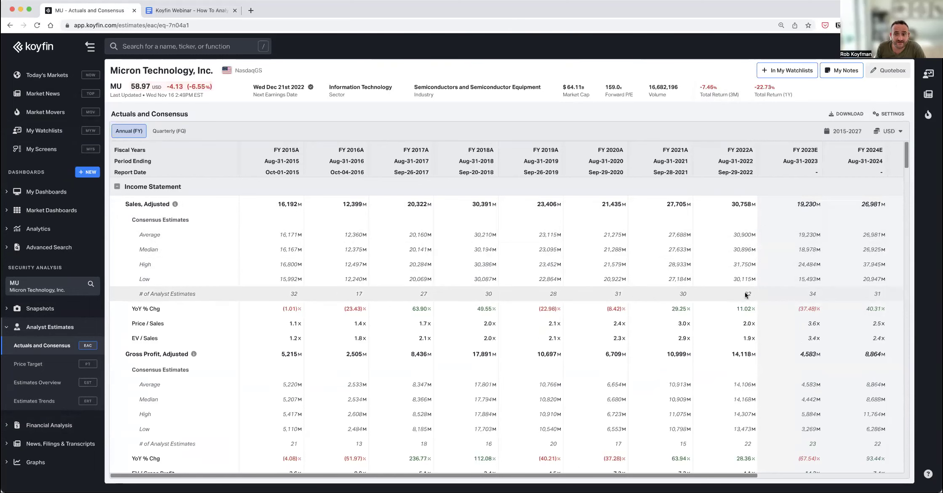
{"action": "scroll", "coordinate": [775, 294], "scroll_direction": "right", "scroll_amount": 5}
{"action": "scroll", "coordinate": [773, 290], "scroll_direction": "right", "scroll_amount": 2}
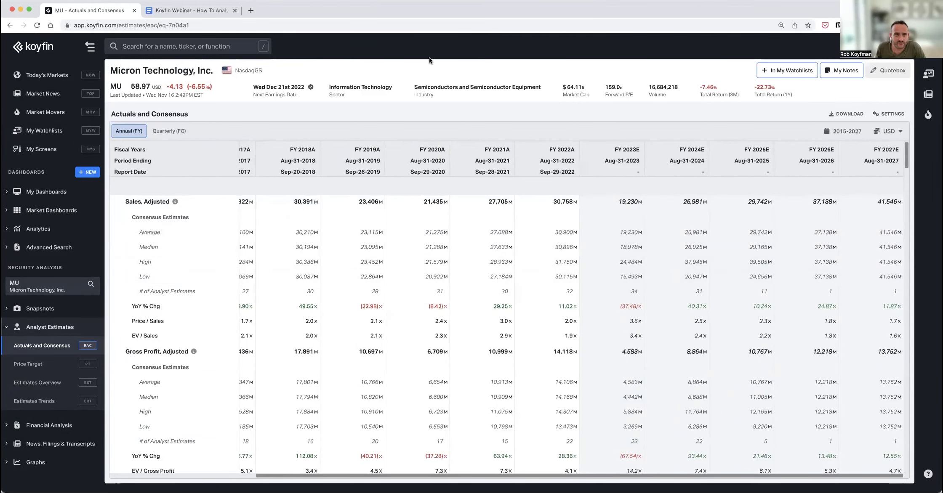
Switch the Actuals and Consensus table to Apple (AAPL)
{"action": "left_click", "coordinate": [33, 284]}
{"action": "type", "text": "aapl"}
{"action": "key", "text": "Return"}
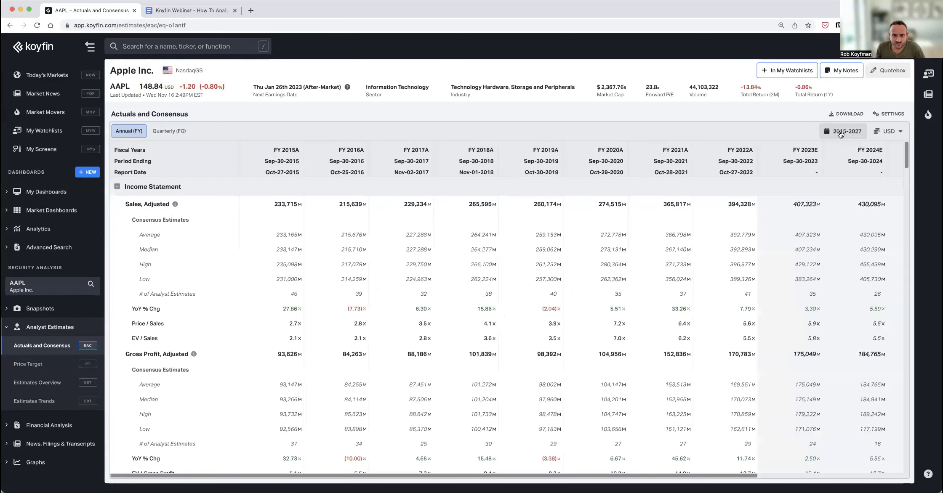
Set the year range of Apple's Actuals and Consensus table to 2021–2032 and view the forecasts through FY 2032
{"action": "left_click", "coordinate": [844, 131]}
{"action": "left_click", "coordinate": [737, 241]}
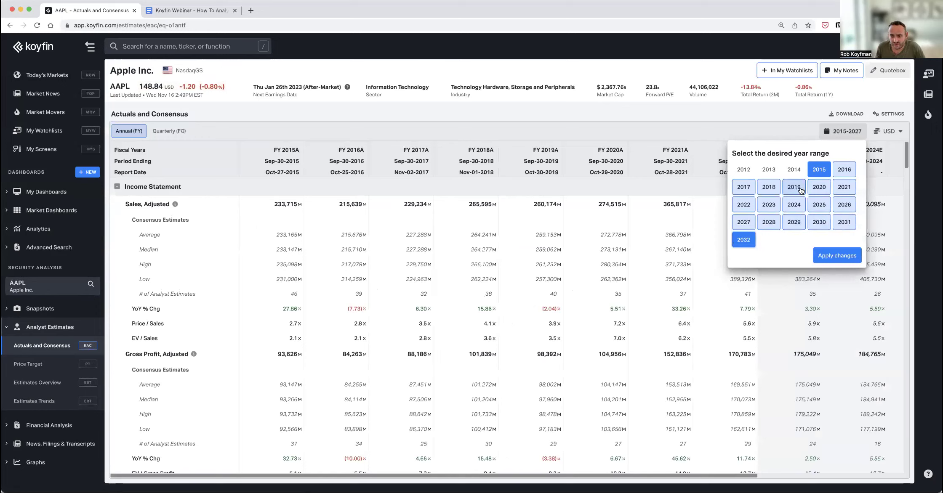
{"action": "left_click", "coordinate": [839, 191]}
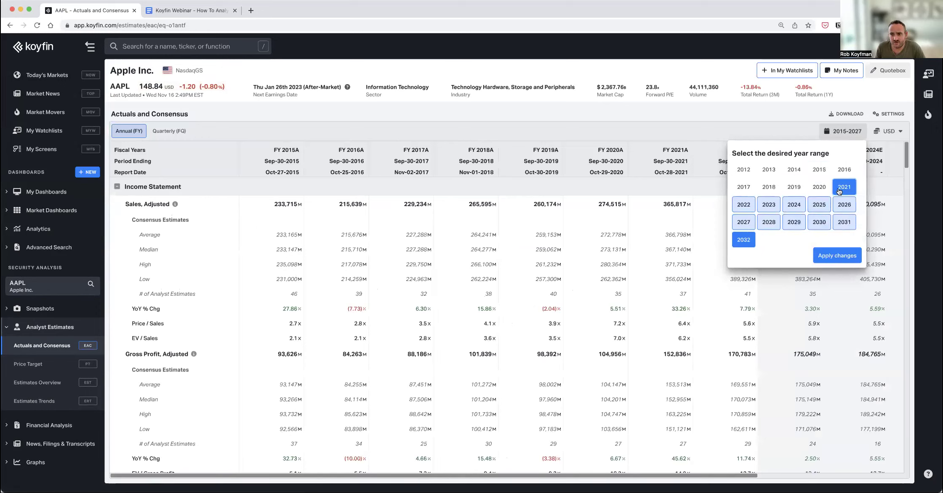
{"action": "left_click", "coordinate": [838, 256]}
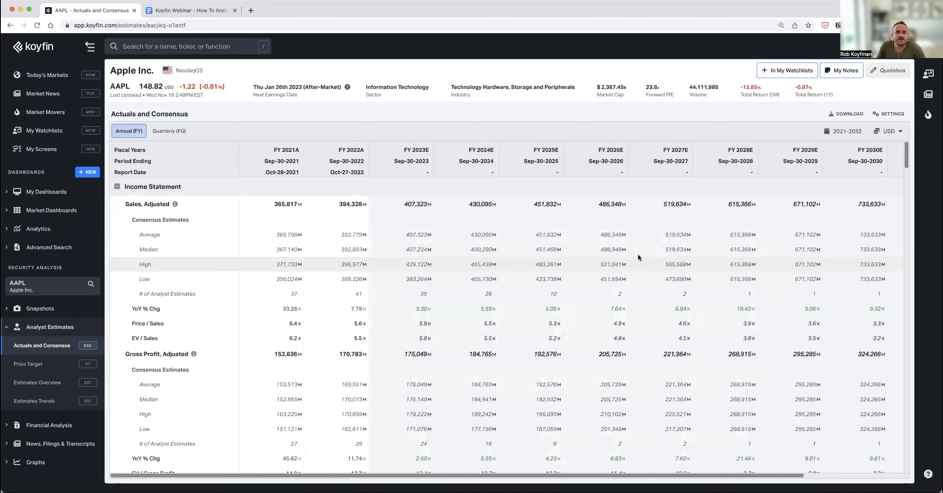
{"action": "scroll", "coordinate": [796, 273], "scroll_direction": "right", "scroll_amount": 5}
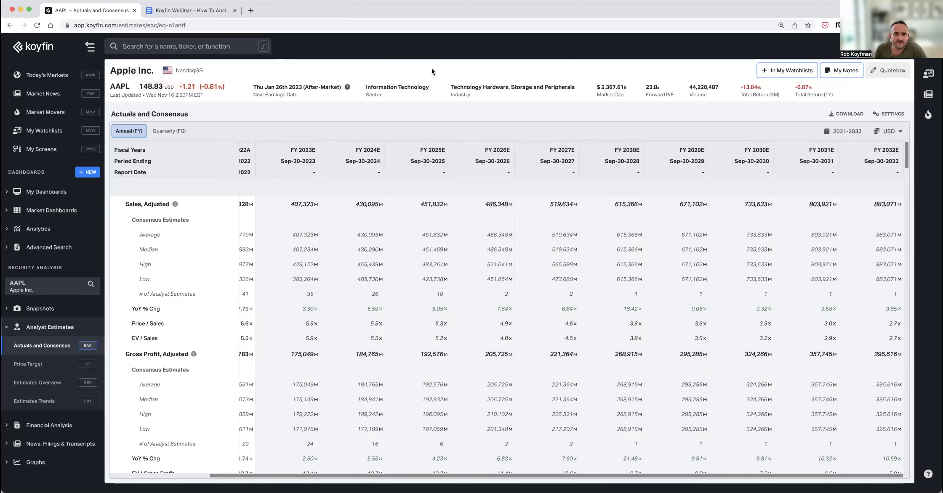
Open the saved screen High Growth Tech with + Technicals in My Screens
{"action": "left_click", "coordinate": [72, 152]}
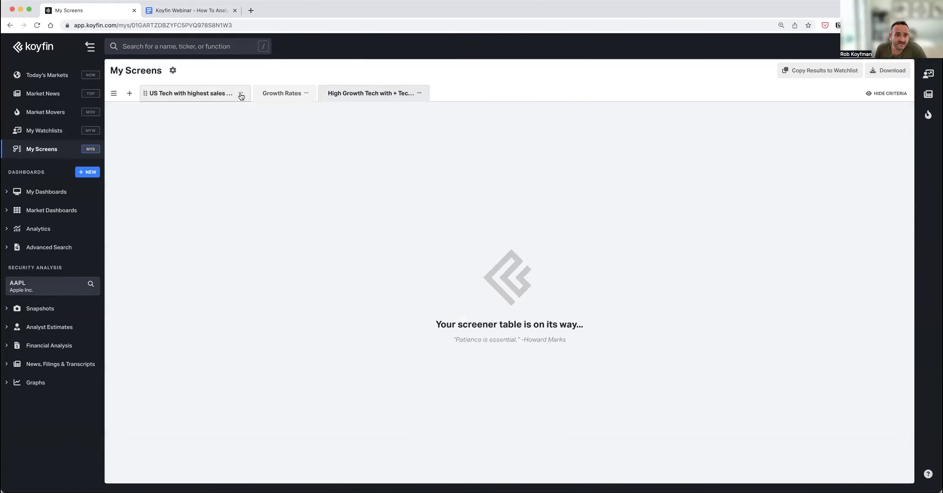
{"action": "left_click", "coordinate": [274, 93]}
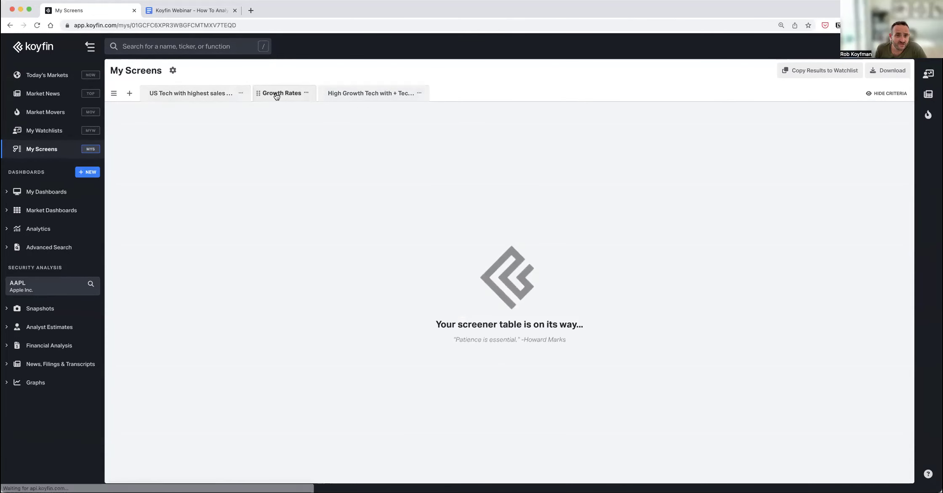
{"action": "left_click", "coordinate": [389, 94]}
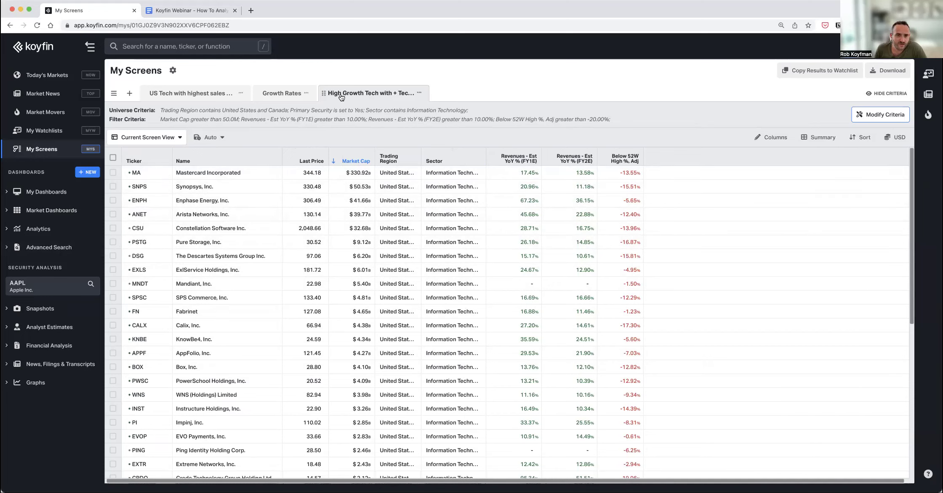
Change the screen's Sector criterion from Information Technology to Health Care and save and apply it
{"action": "left_click", "coordinate": [896, 120]}
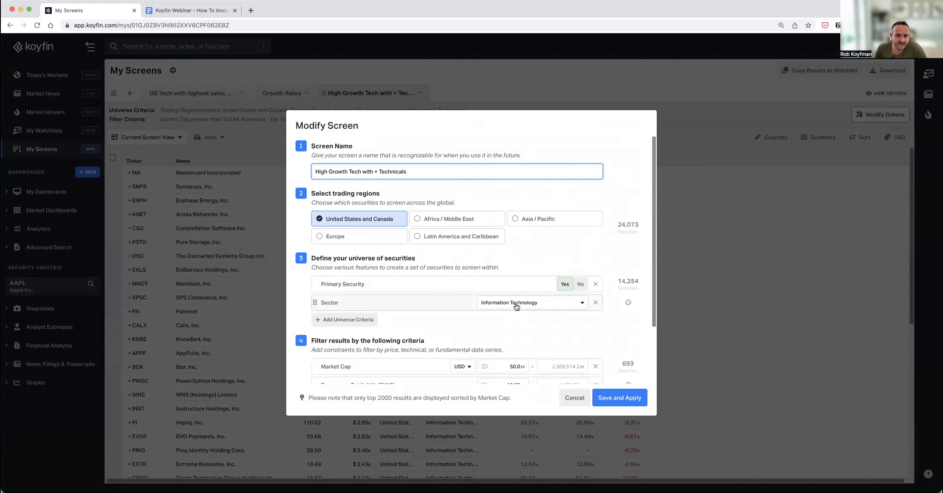
{"action": "left_click", "coordinate": [571, 306]}
{"action": "scroll", "coordinate": [505, 419], "scroll_direction": "down", "scroll_amount": 2}
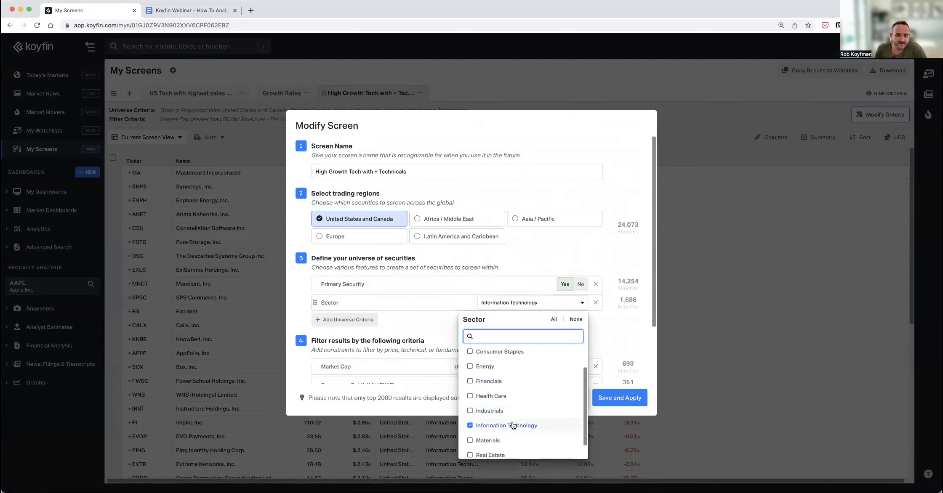
{"action": "left_click", "coordinate": [497, 397]}
{"action": "left_click", "coordinate": [507, 425]}
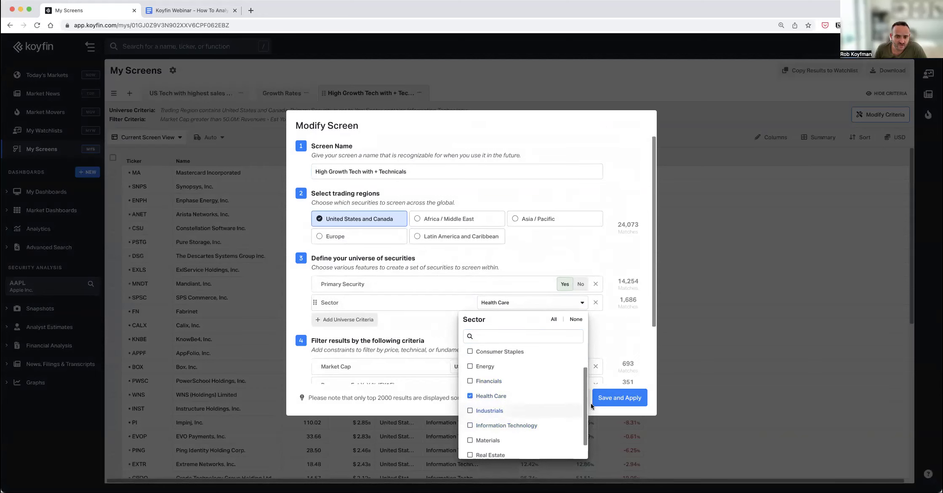
{"action": "left_click", "coordinate": [614, 399]}
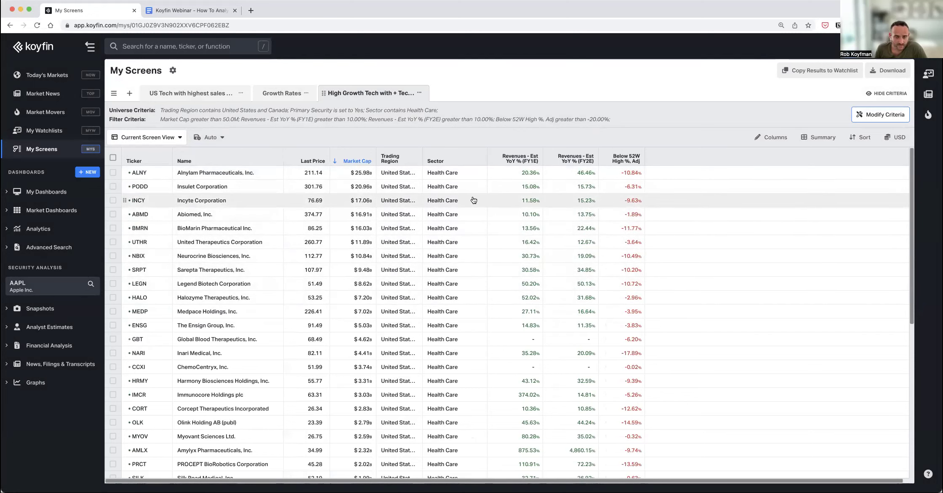
Open the Market Scatter analysis and plot the holdings of the XLV health care ETF
{"action": "left_click", "coordinate": [54, 248]}
{"action": "left_click", "coordinate": [38, 229]}
{"action": "left_click", "coordinate": [30, 269]}
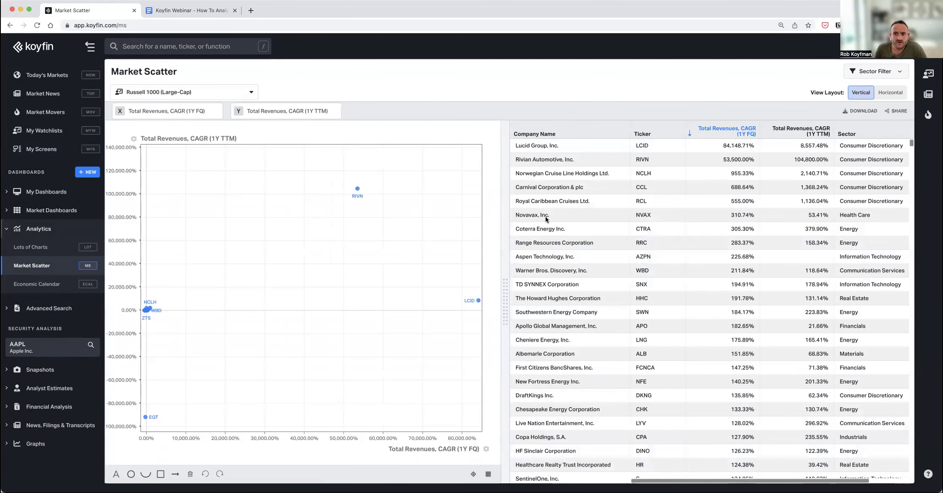
{"action": "left_click", "coordinate": [199, 98]}
{"action": "left_click", "coordinate": [142, 259]}
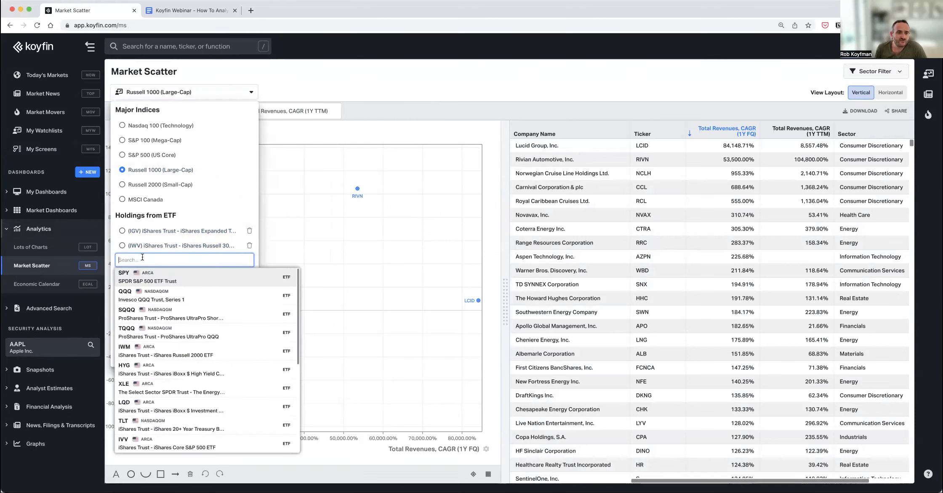
{"action": "type", "text": "xlv"}
{"action": "left_click", "coordinate": [160, 274]}
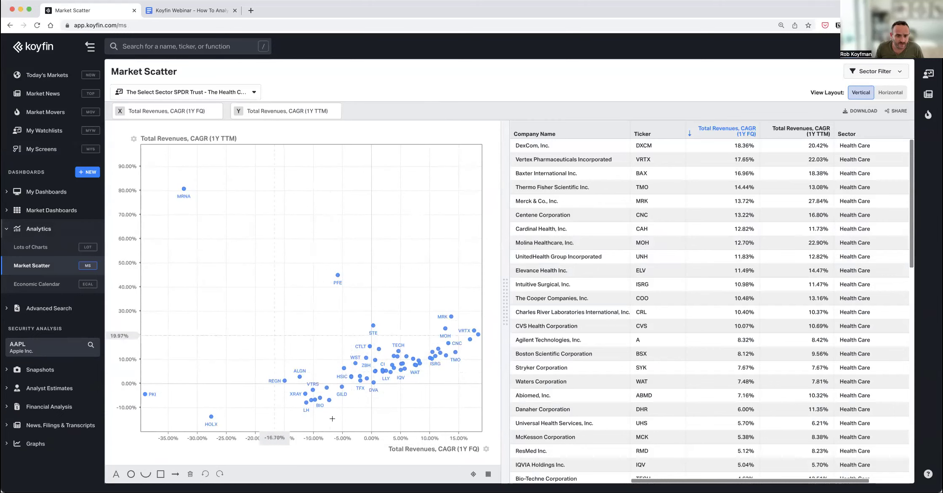
Switch the Market Scatter universe to S&P 500 (US Core) and look closer at the main cluster of companies
{"action": "left_click", "coordinate": [195, 93]}
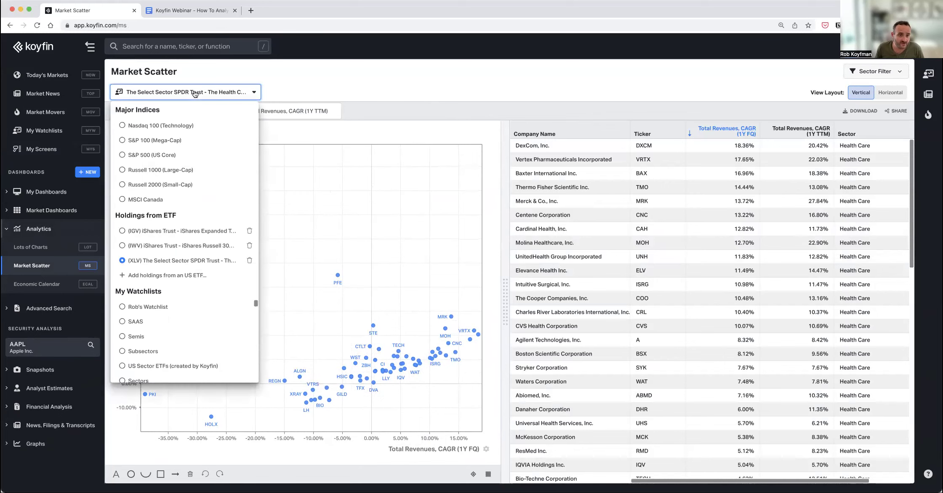
{"action": "left_click", "coordinate": [152, 155]}
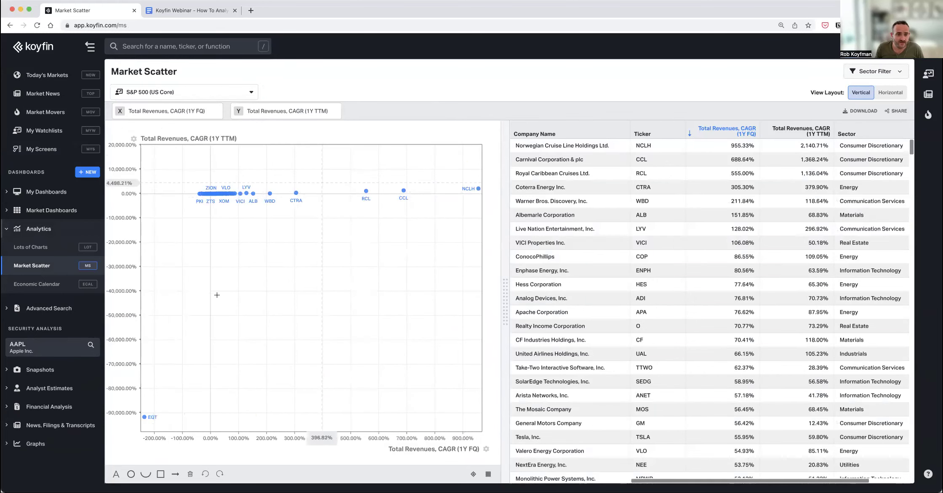
{"action": "left_click_drag", "start_coordinate": [295, 236], "coordinate": [346, 345]}
{"action": "scroll", "coordinate": [283, 284], "scroll_direction": "up", "scroll_amount": 5}
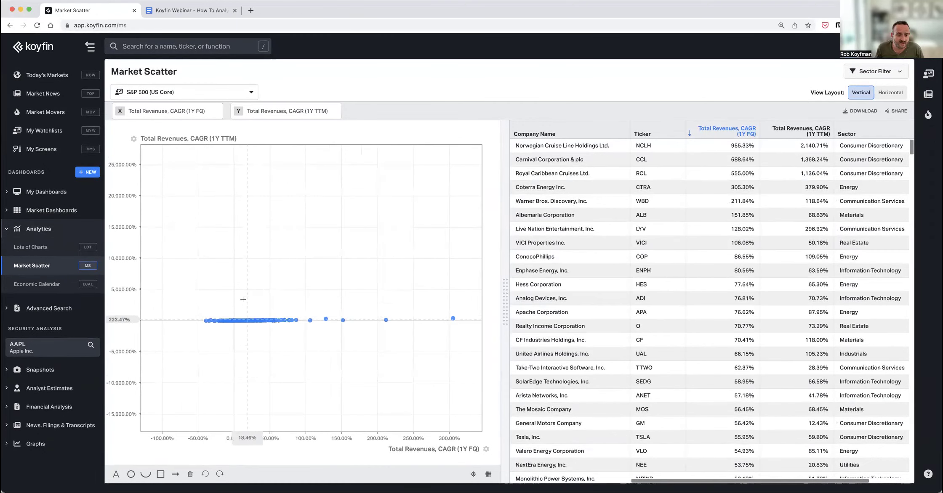
Filter the S&P 500 scatter plot to the Health Care sector
{"action": "left_click", "coordinate": [875, 72]}
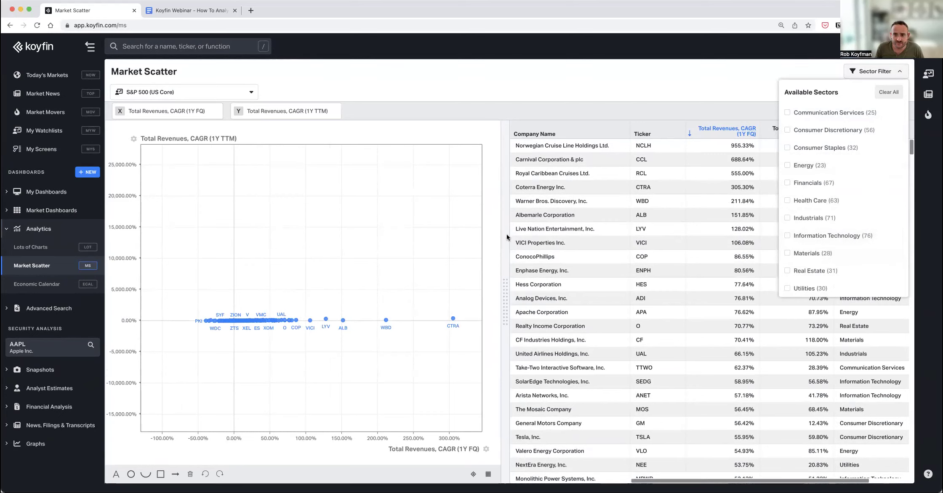
{"action": "left_click", "coordinate": [787, 201]}
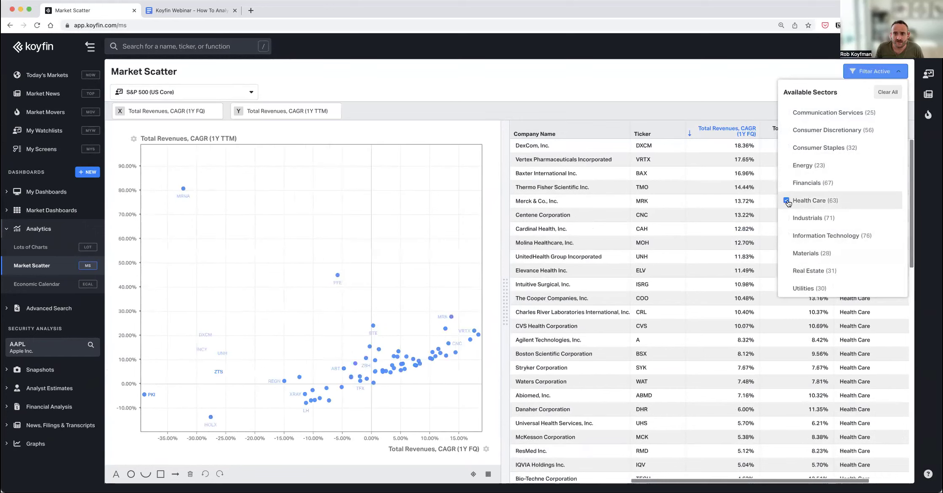
{"action": "left_click", "coordinate": [509, 73]}
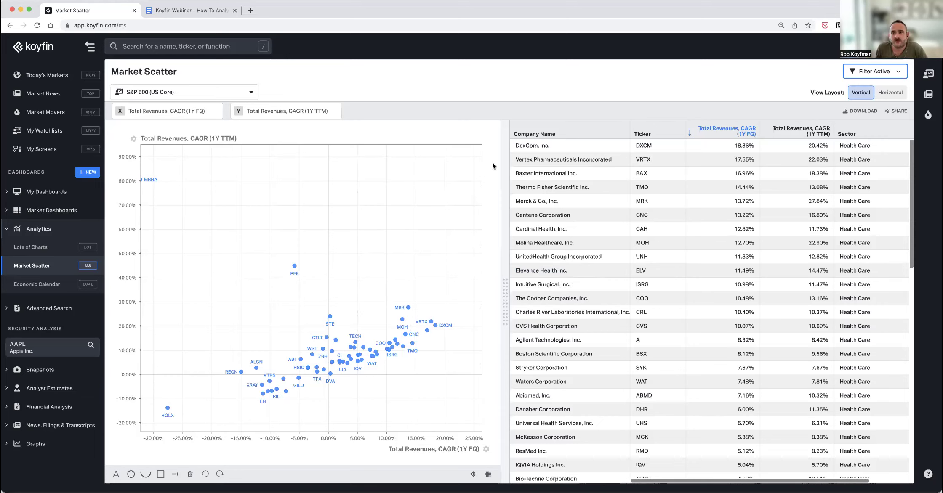
Return to the High Growth Tech screen in My Screens, opening and dismissing the form for a new screen
{"action": "left_click", "coordinate": [535, 134]}
{"action": "left_click", "coordinate": [41, 150]}
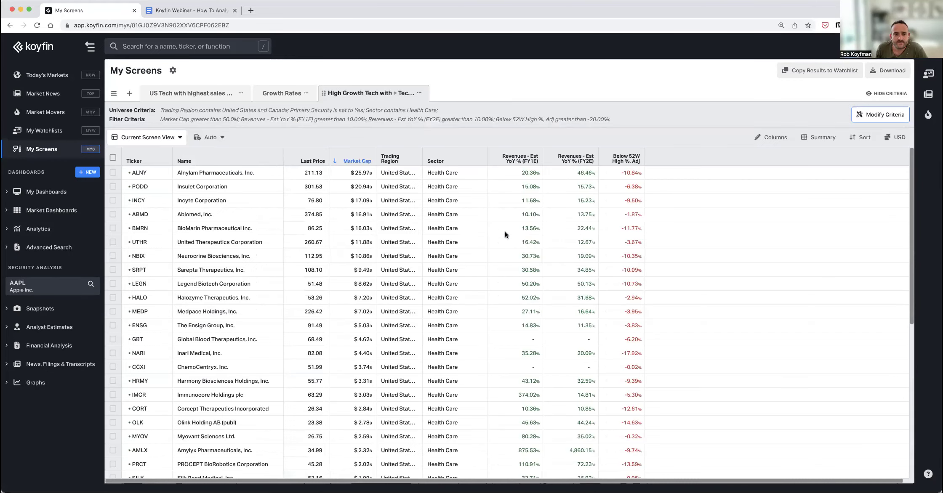
{"action": "left_click", "coordinate": [129, 93]}
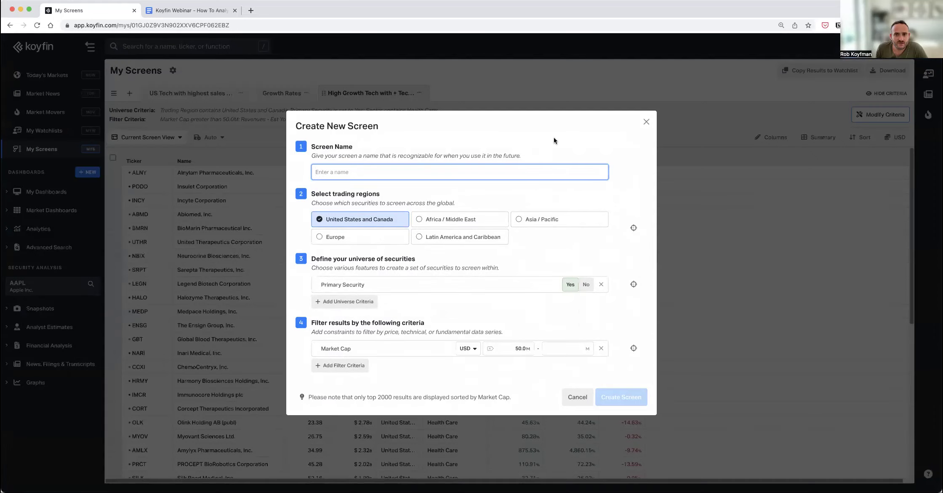
{"action": "left_click", "coordinate": [645, 123]}
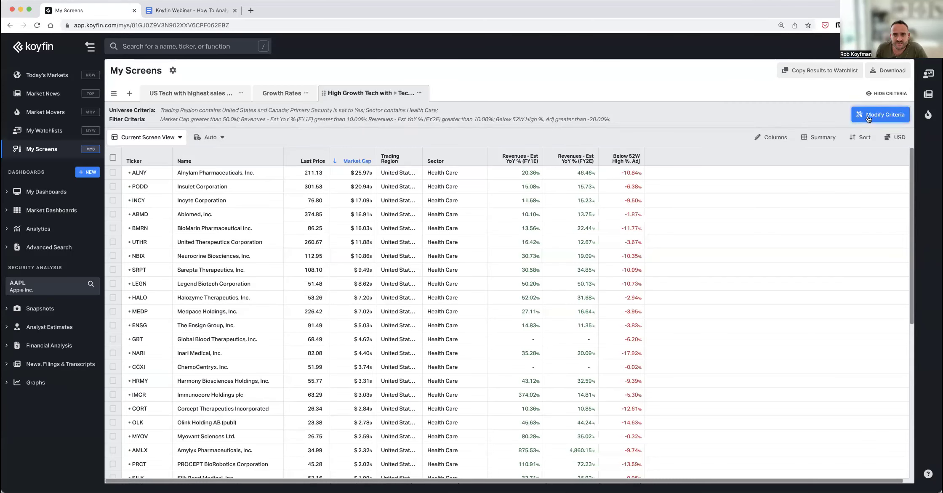
Add Information Technology to the screen's Sector criterion alongside Health Care and remove the Below 52W High %, Adj filter
{"action": "left_click", "coordinate": [880, 114]}
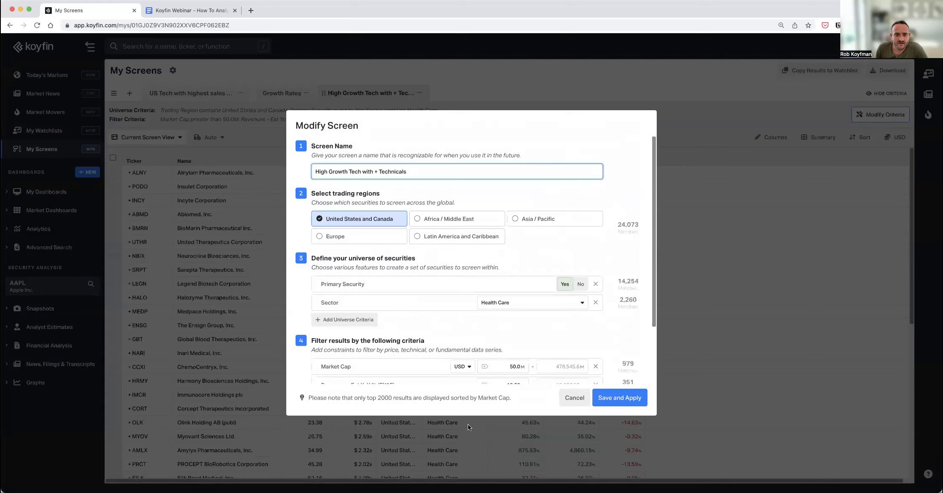
{"action": "left_click", "coordinate": [575, 306]}
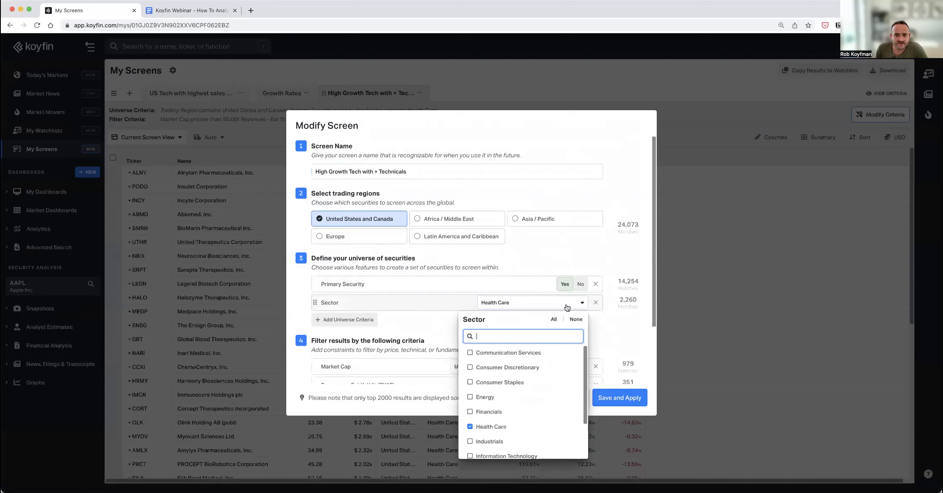
{"action": "left_click", "coordinate": [506, 458]}
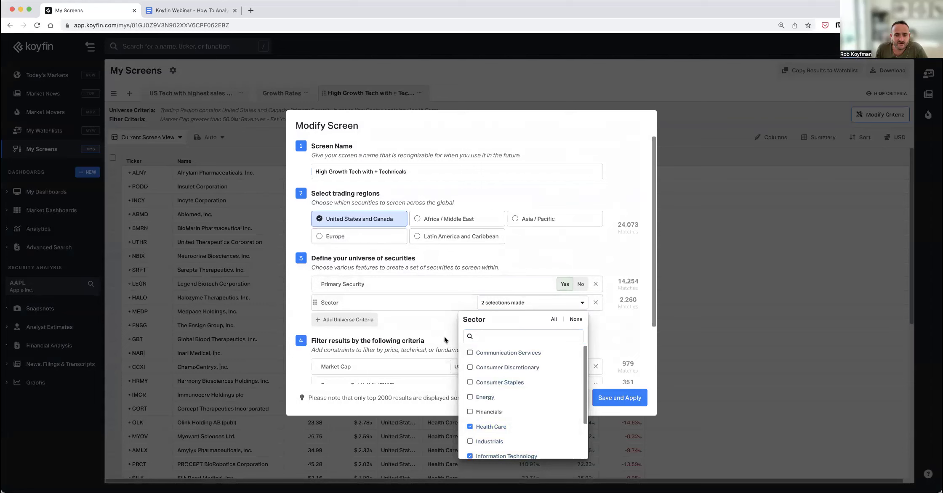
{"action": "left_click", "coordinate": [429, 324]}
{"action": "scroll", "coordinate": [429, 323], "scroll_direction": "down", "scroll_amount": 3}
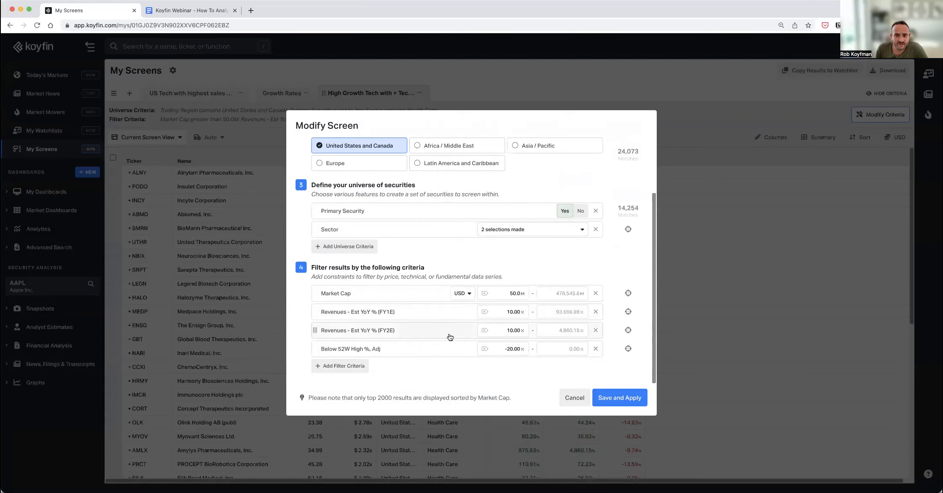
{"action": "left_click", "coordinate": [596, 349]}
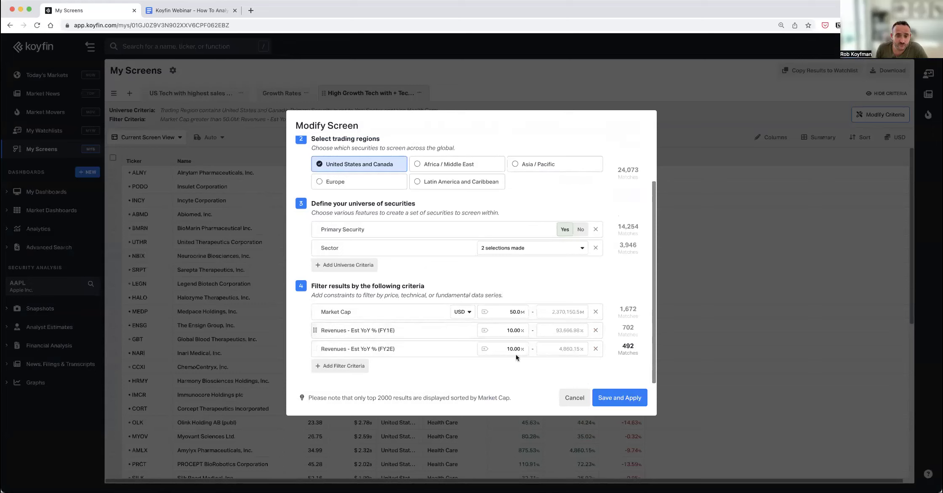
Add a Revenues Consensus Average Revision % filter for the 2nd unreported fiscal year over 3 months (FY2E - 3M) to the screen
{"action": "left_click", "coordinate": [327, 374]}
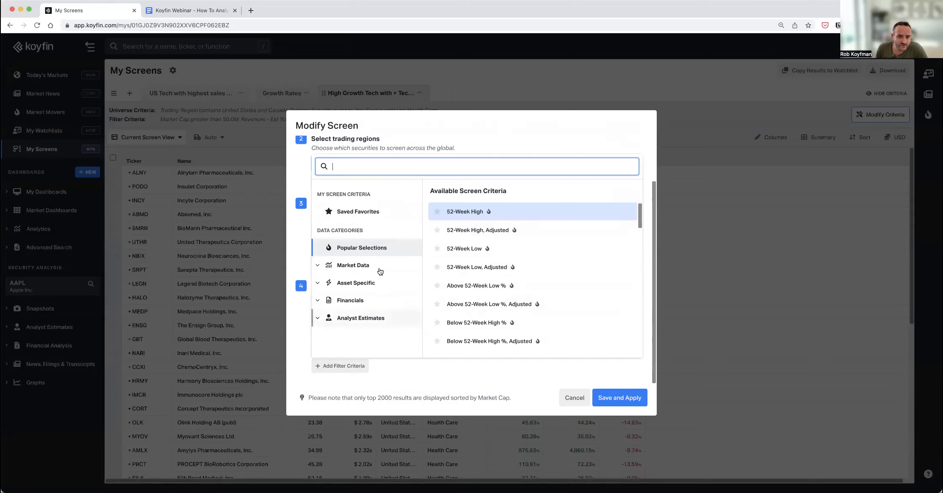
{"action": "left_click", "coordinate": [359, 323]}
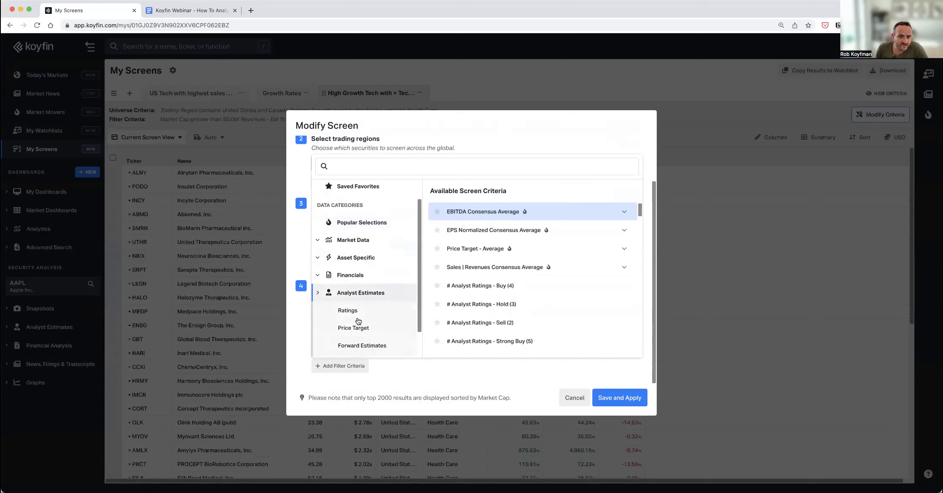
{"action": "left_click", "coordinate": [350, 351]}
{"action": "scroll", "coordinate": [474, 293], "scroll_direction": "down", "scroll_amount": 10}
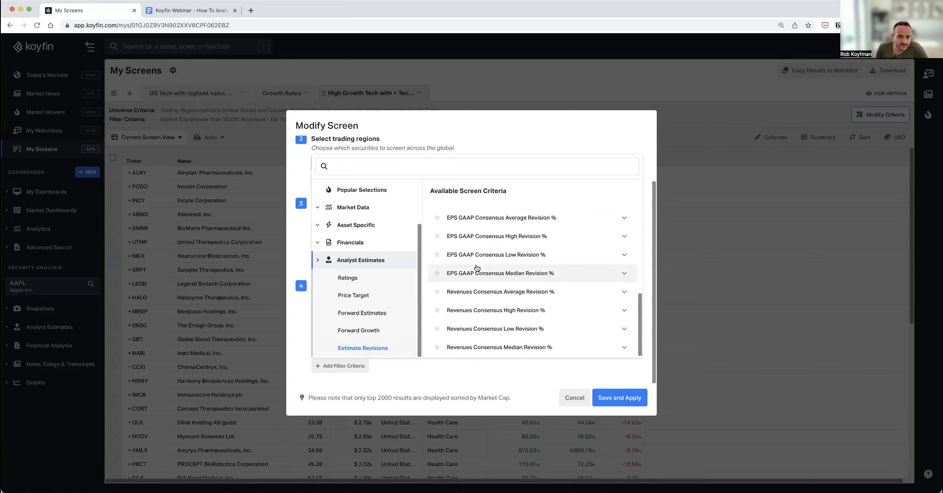
{"action": "scroll", "coordinate": [479, 287], "scroll_direction": "up", "scroll_amount": 1}
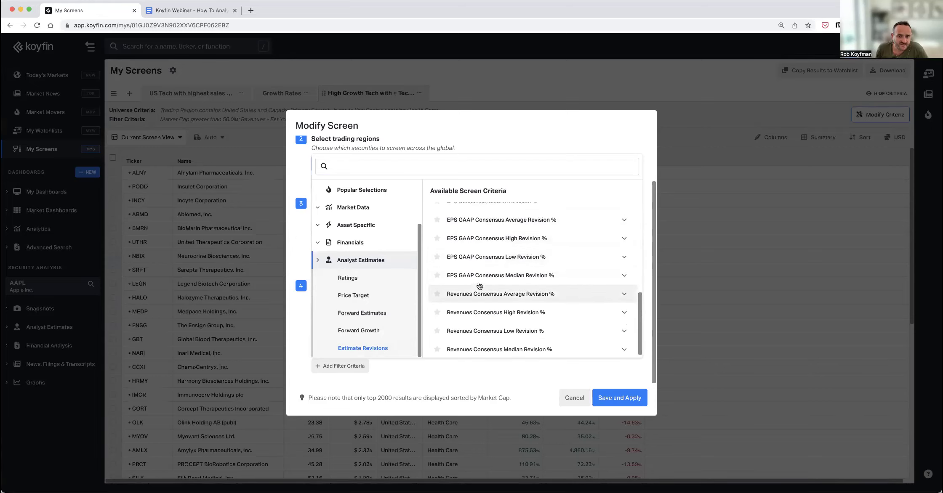
{"action": "scroll", "coordinate": [467, 309], "scroll_direction": "down", "scroll_amount": 1}
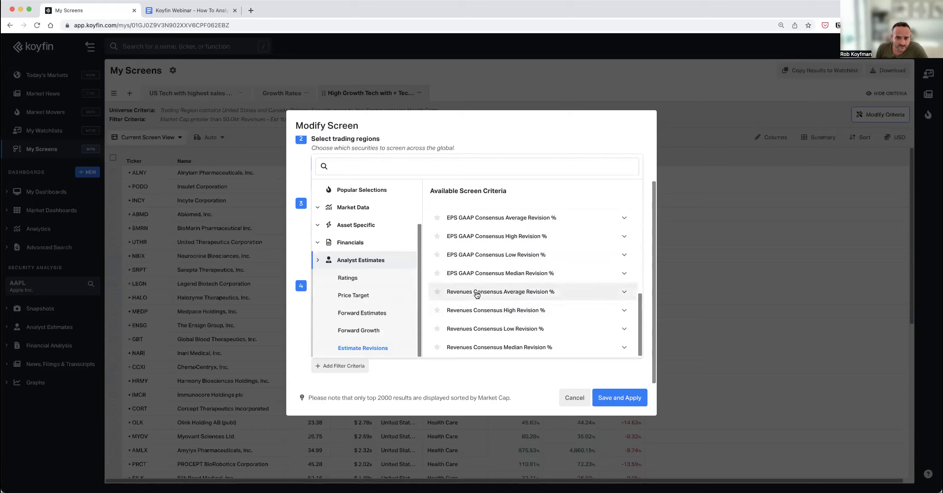
{"action": "left_click", "coordinate": [540, 297]}
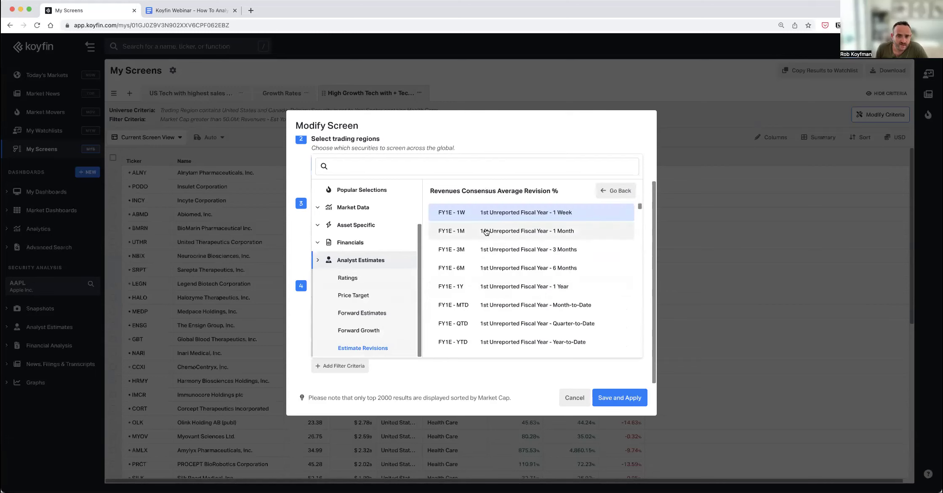
{"action": "scroll", "coordinate": [466, 250], "scroll_direction": "down", "scroll_amount": 5}
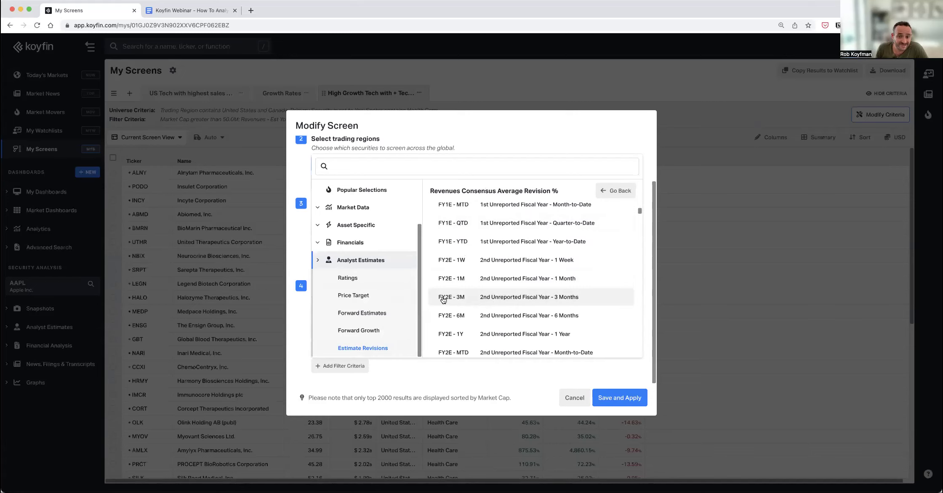
{"action": "left_click", "coordinate": [515, 299]}
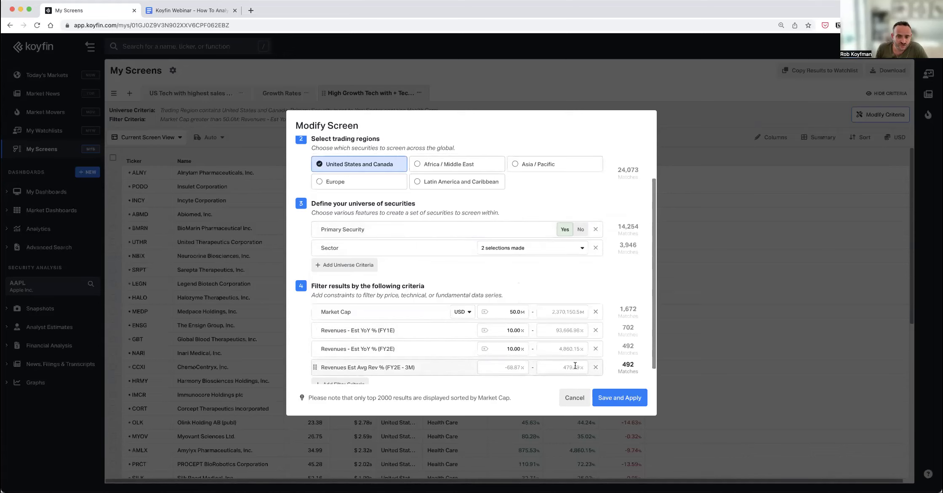
Set the minimum of the Revenues Est Avg Rev % (FY2E - 3M) filter to 10% and save and apply the screen
{"action": "left_click", "coordinate": [492, 368]}
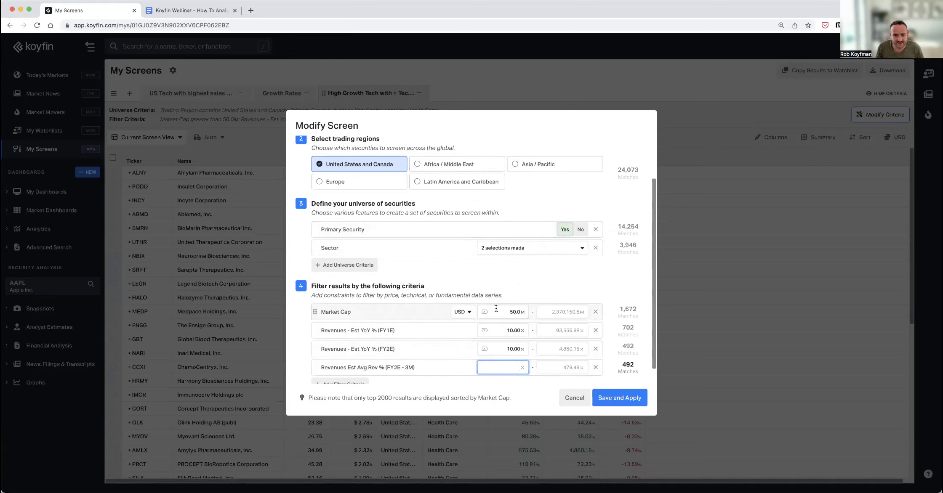
{"action": "type", "text": "10"}
{"action": "left_click", "coordinate": [581, 377]}
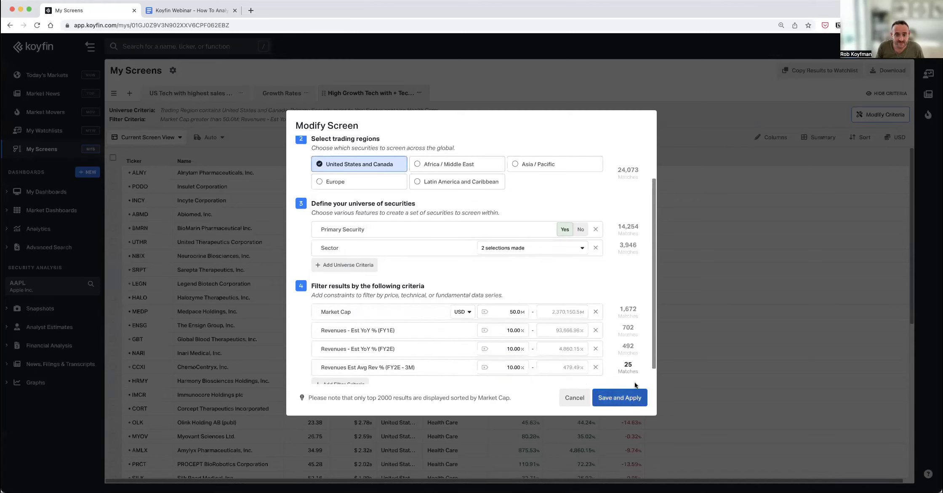
{"action": "left_click", "coordinate": [626, 399]}
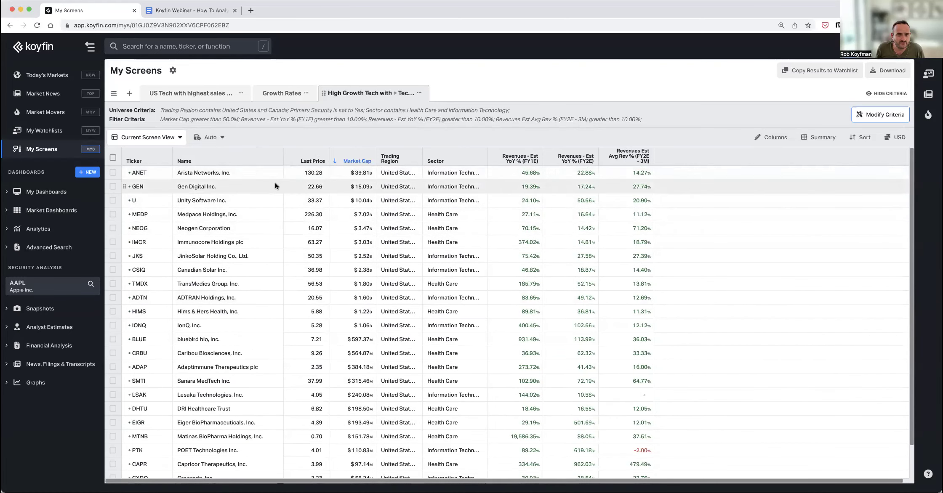
Open Gen Digital (GEN) from the results in a separate browser tab and examine its sales revisions in Estimates Trends, comparing with the screen
{"action": "left_click", "coordinate": [136, 187], "text": "super"}
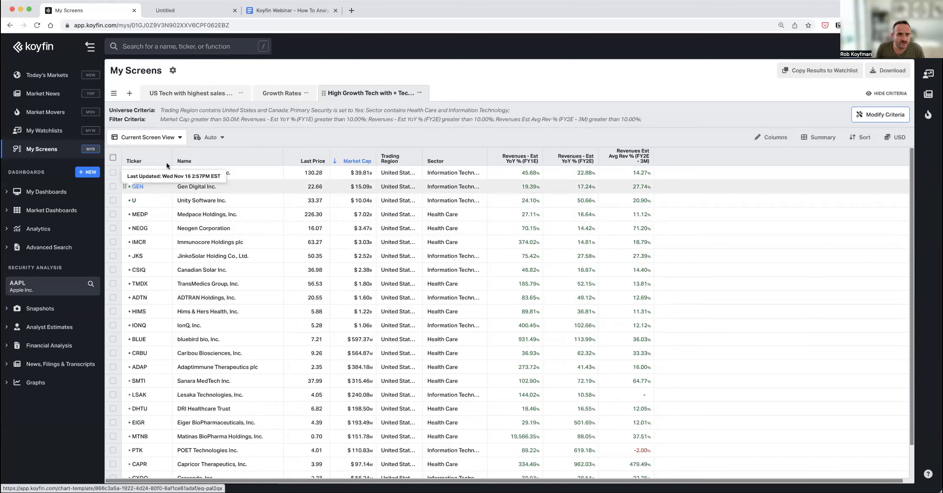
{"action": "left_click", "coordinate": [188, 11]}
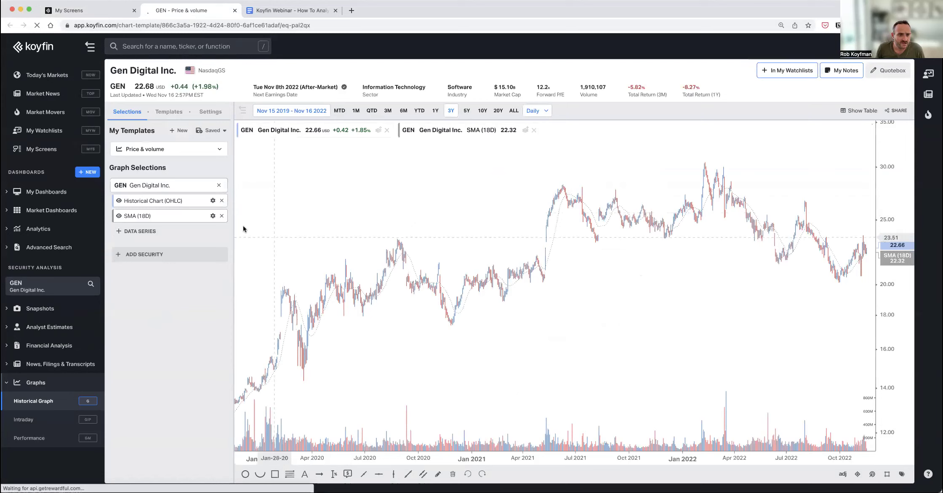
{"action": "left_click", "coordinate": [44, 331]}
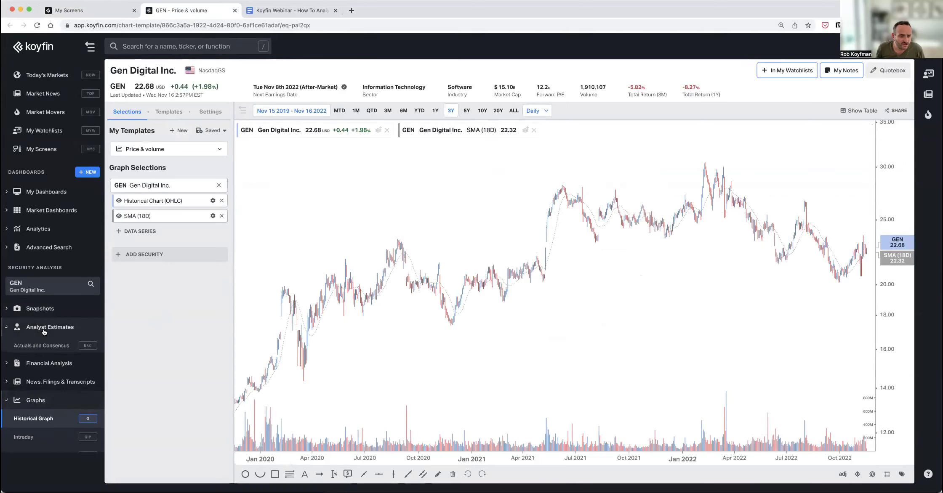
{"action": "left_click", "coordinate": [35, 389]}
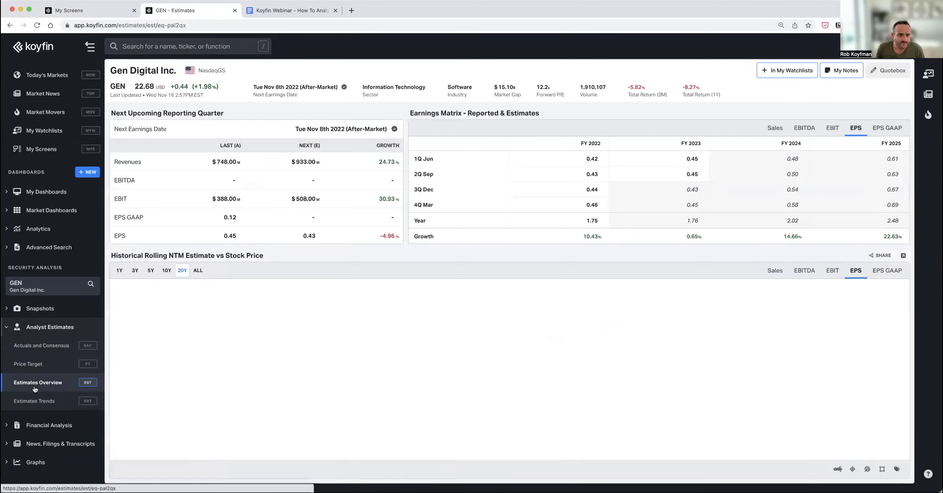
{"action": "left_click", "coordinate": [25, 401]}
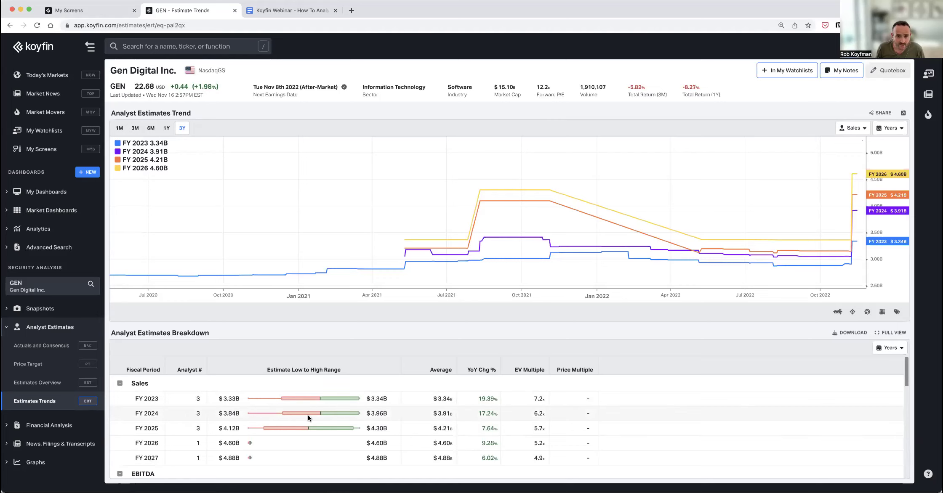
{"action": "mouse_move", "coordinate": [857, 212]}
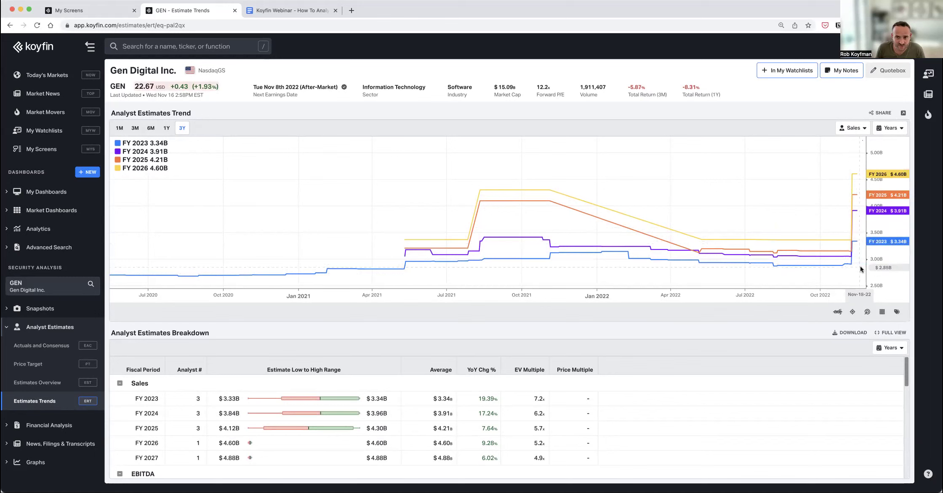
{"action": "left_click", "coordinate": [105, 11]}
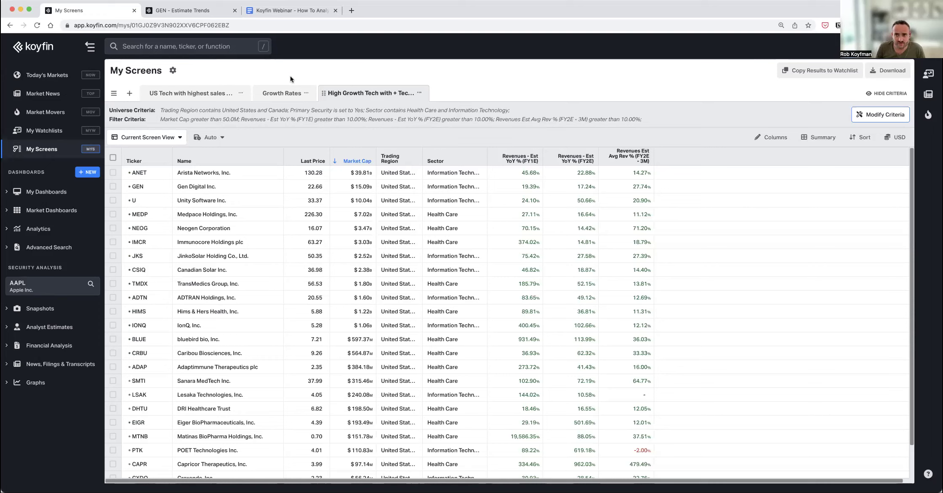
{"action": "left_click", "coordinate": [182, 10]}
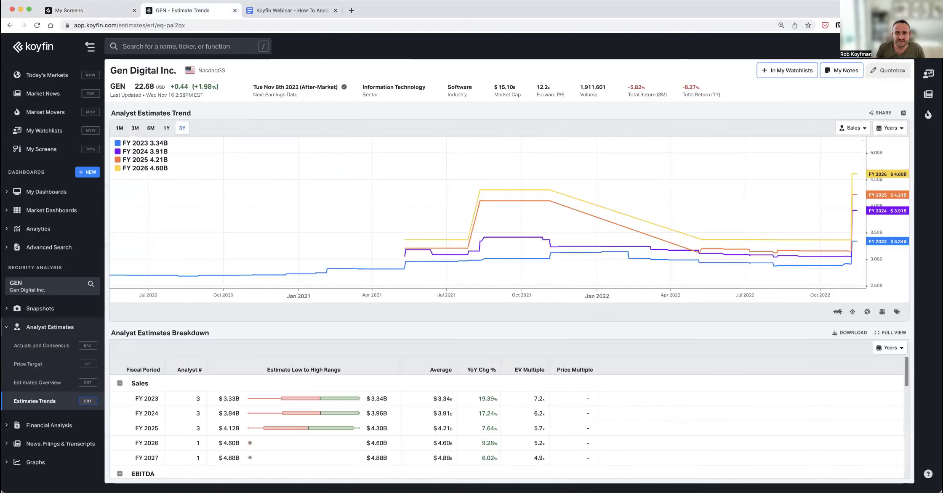
Go to the Feedback page, search the feature requests for "alert" and open the Portfolio/Watchlist post
{"action": "left_click", "coordinate": [309, 73]}
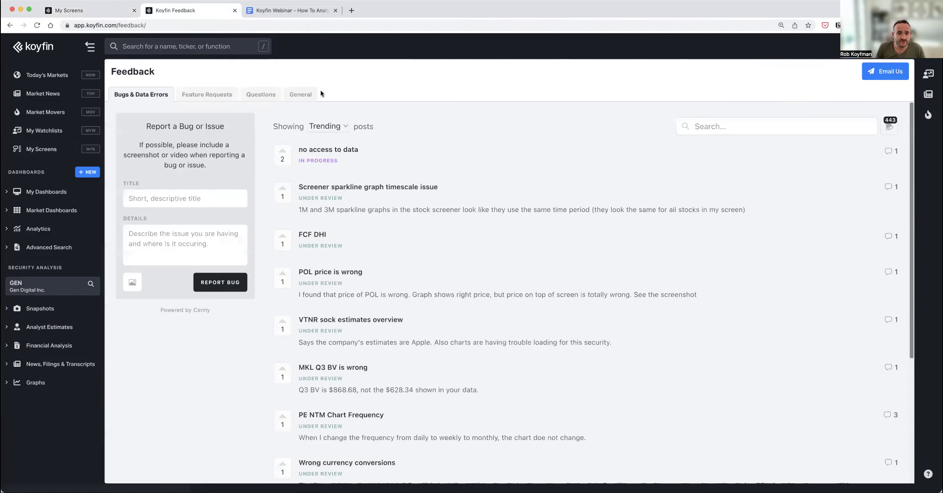
{"action": "left_click", "coordinate": [202, 95]}
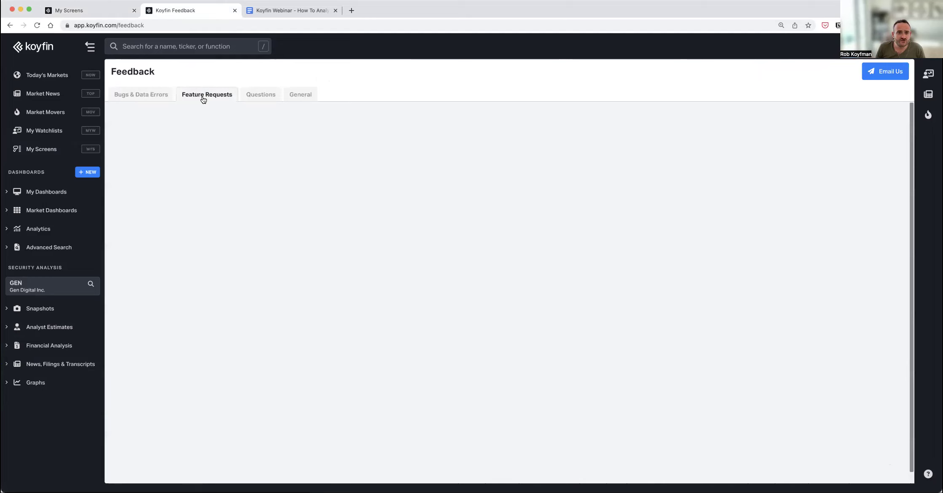
{"action": "left_click", "coordinate": [741, 127]}
{"action": "type", "text": "alert"}
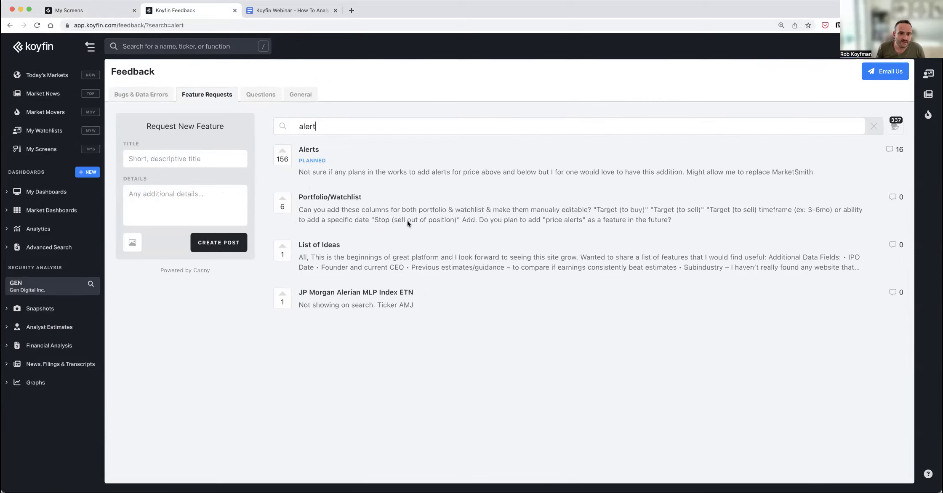
{"action": "left_click", "coordinate": [340, 196]}
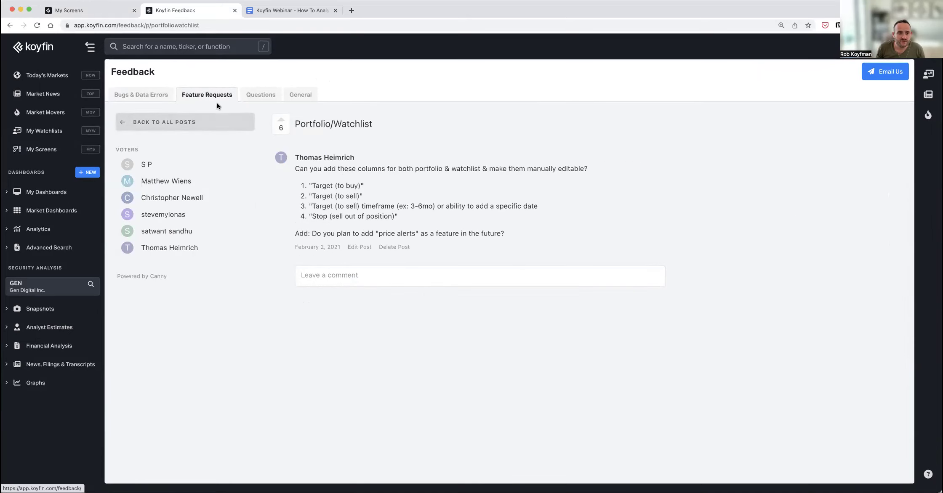
Return to the full list of feature requests and sort the posts by Top
{"action": "left_click", "coordinate": [201, 96]}
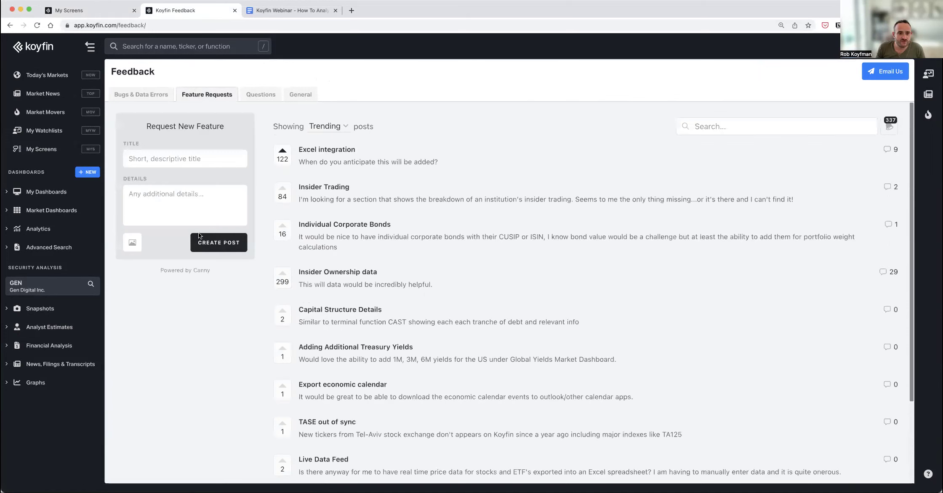
{"action": "left_click", "coordinate": [337, 132]}
{"action": "left_click", "coordinate": [319, 171]}
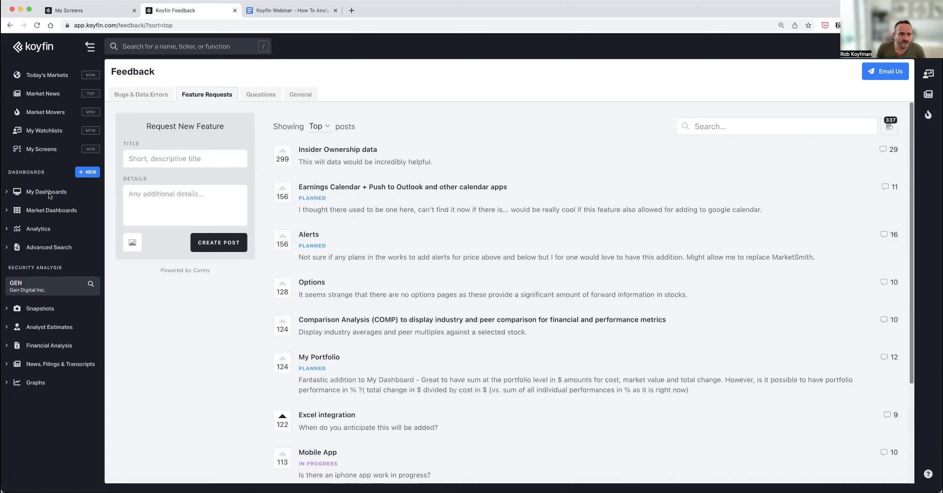
Open the column selection for the SPY watchlist in My Watchlists and look through the available columns matching "debt"
{"action": "left_click", "coordinate": [41, 149]}
{"action": "left_click", "coordinate": [44, 131]}
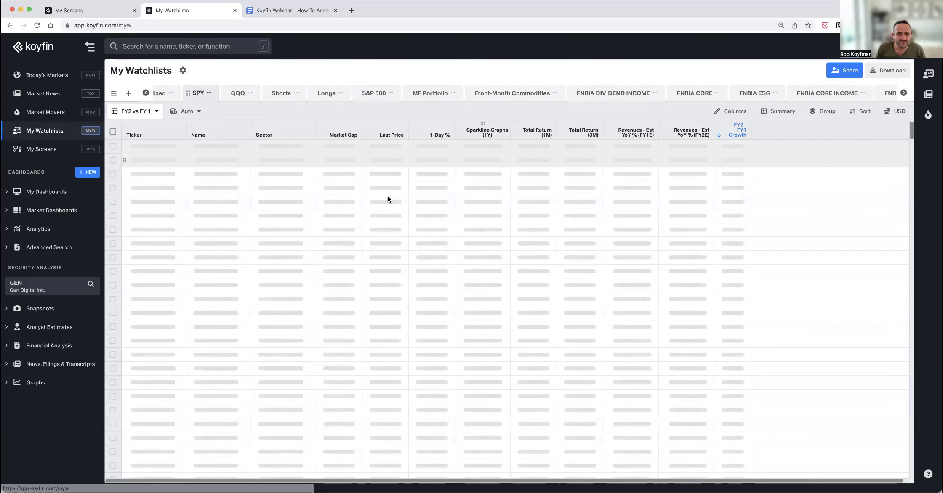
{"action": "left_click", "coordinate": [732, 111]}
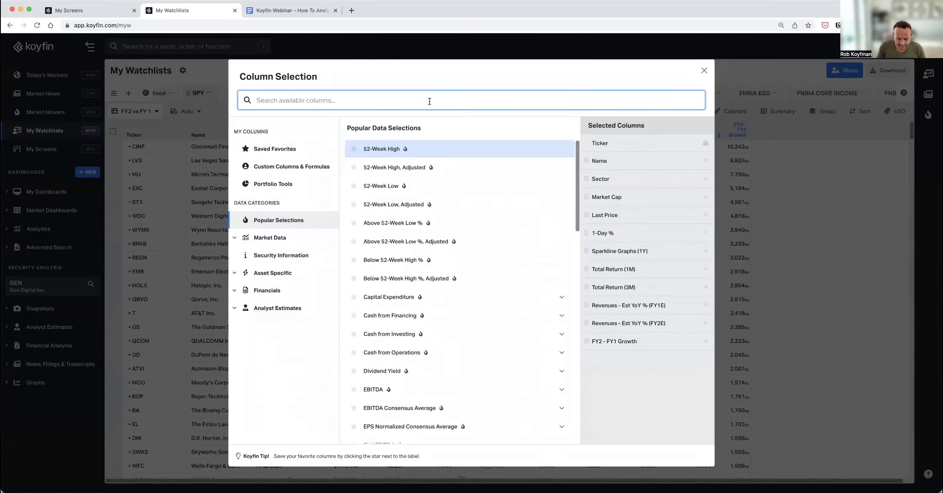
{"action": "type", "text": "debt"}
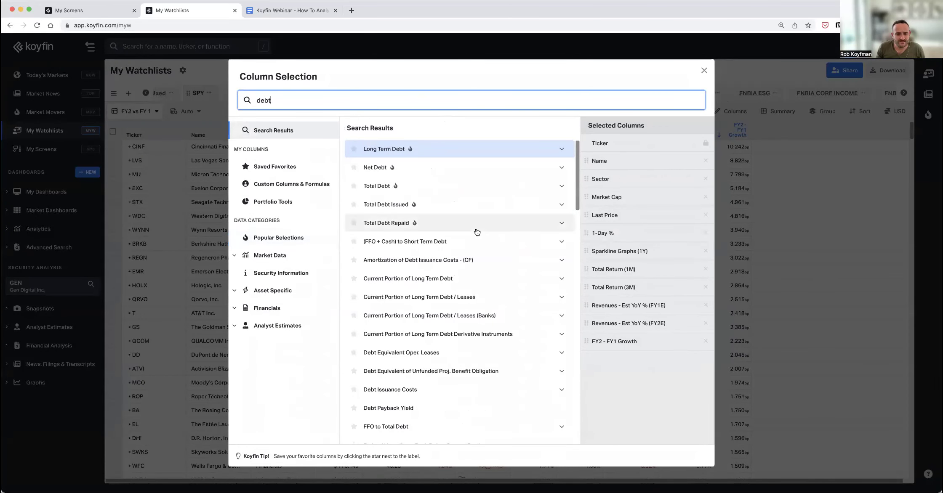
{"action": "scroll", "coordinate": [421, 269], "scroll_direction": "down", "scroll_amount": 4}
{"action": "scroll", "coordinate": [403, 286], "scroll_direction": "down", "scroll_amount": 12}
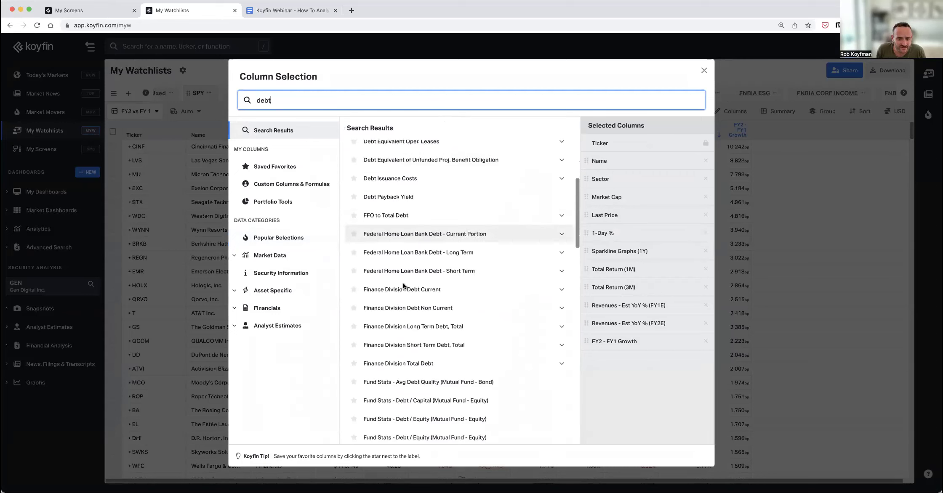
{"action": "scroll", "coordinate": [404, 286], "scroll_direction": "down", "scroll_amount": 15}
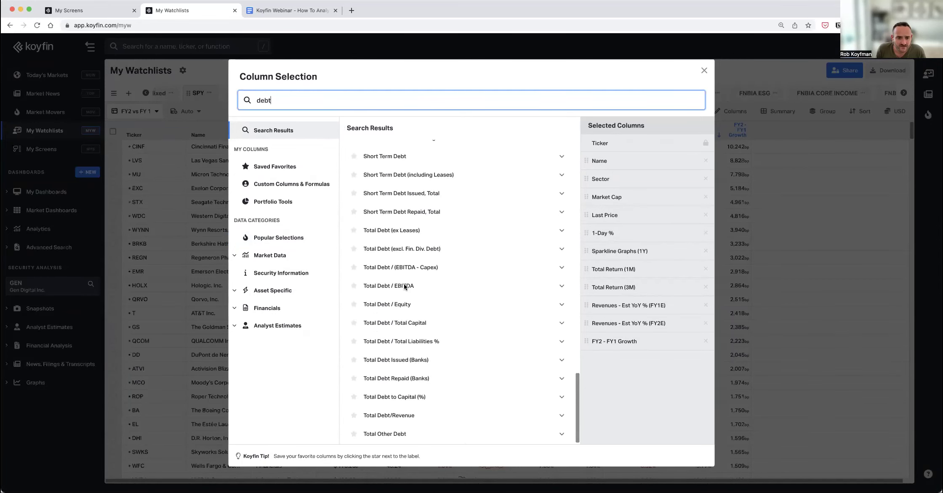
{"action": "scroll", "coordinate": [403, 282], "scroll_direction": "up", "scroll_amount": 3}
{"action": "scroll", "coordinate": [404, 286], "scroll_direction": "up", "scroll_amount": 6}
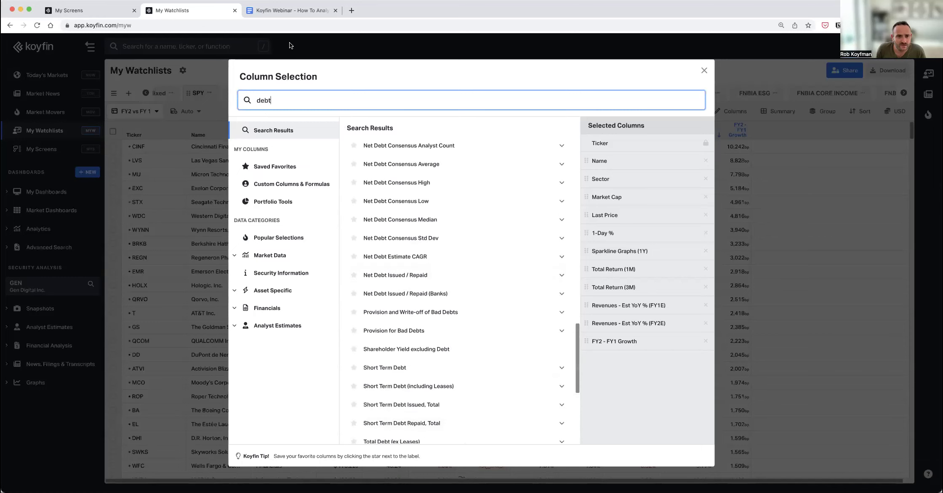
Search the available watchlist columns for "coupon" and clear the search
{"action": "triple_click", "coordinate": [314, 102]}
{"action": "type", "text": "coupon"}
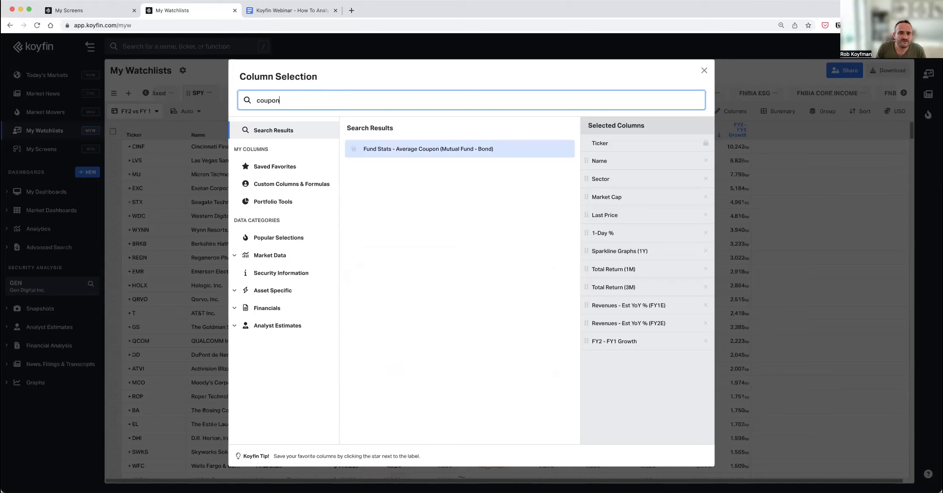
{"action": "double_click", "coordinate": [325, 102]}
{"action": "key", "text": "BackSpace"}
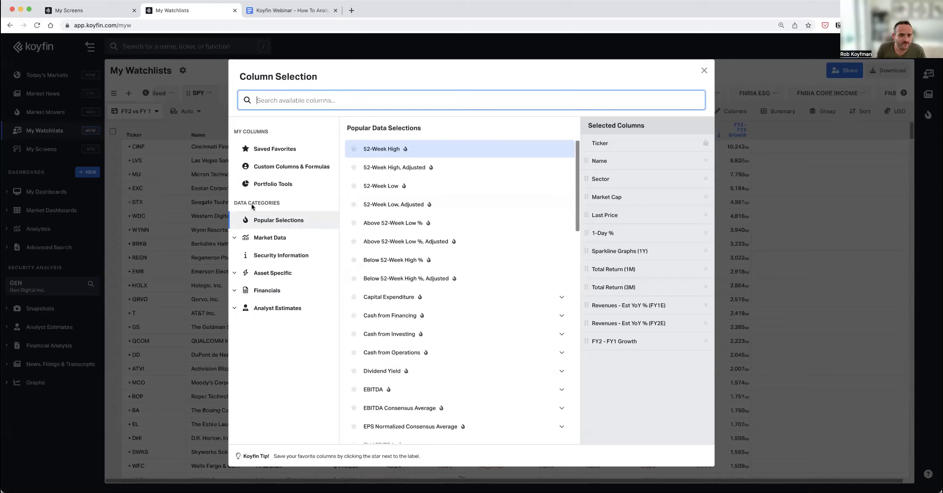
Browse the popular column selections and search for "debt" again, checking the matches for debt and interest metrics
{"action": "scroll", "coordinate": [379, 260], "scroll_direction": "down", "scroll_amount": 5}
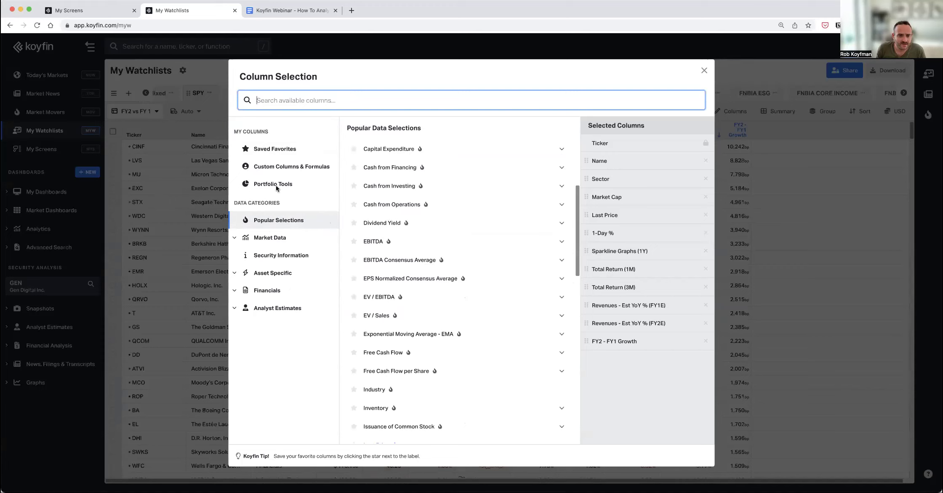
{"action": "type", "text": "debt fc"}
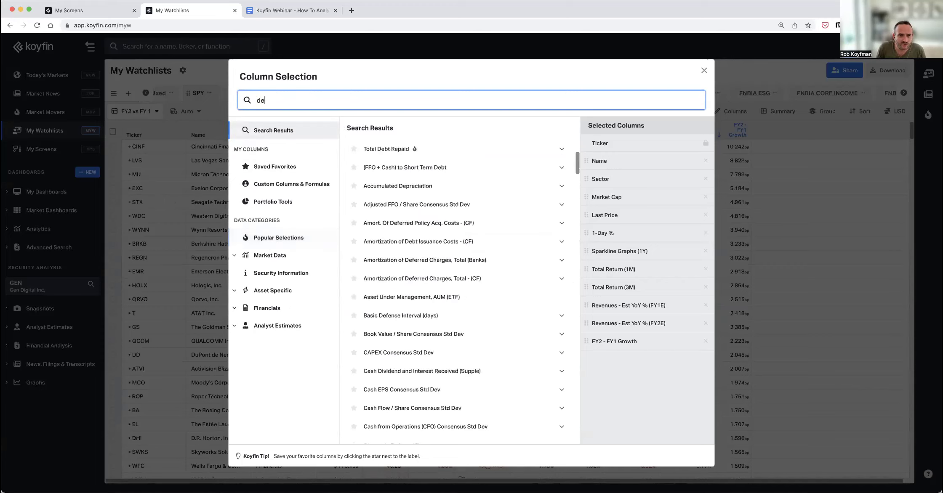
{"action": "key", "text": "BackSpace"}
{"action": "key", "text": "BackSpace"}
{"action": "key", "text": "BackSpace"}
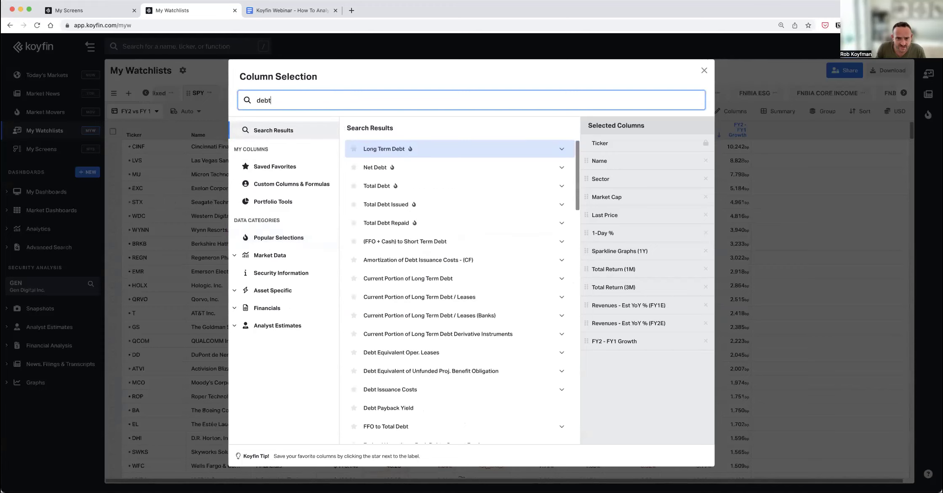
{"action": "scroll", "coordinate": [453, 238], "scroll_direction": "down", "scroll_amount": 5}
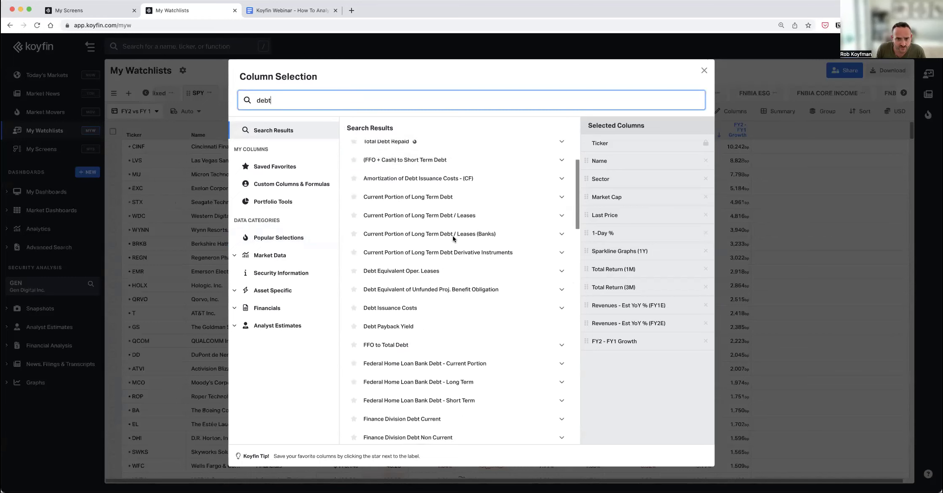
{"action": "scroll", "coordinate": [453, 239], "scroll_direction": "down", "scroll_amount": 1}
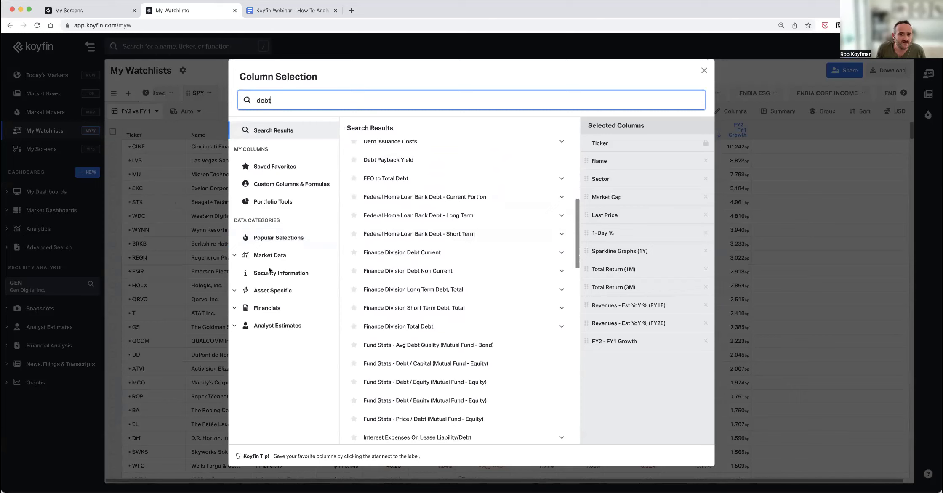
{"action": "scroll", "coordinate": [421, 310], "scroll_direction": "down", "scroll_amount": 3}
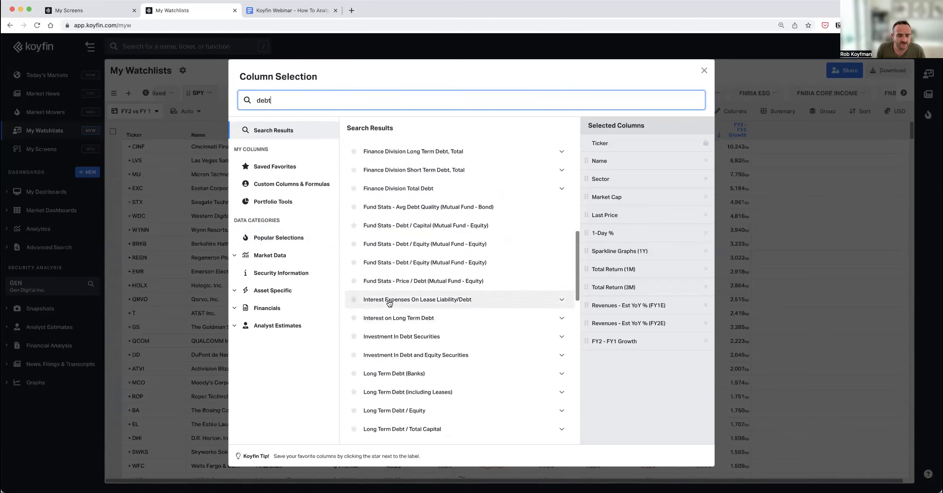